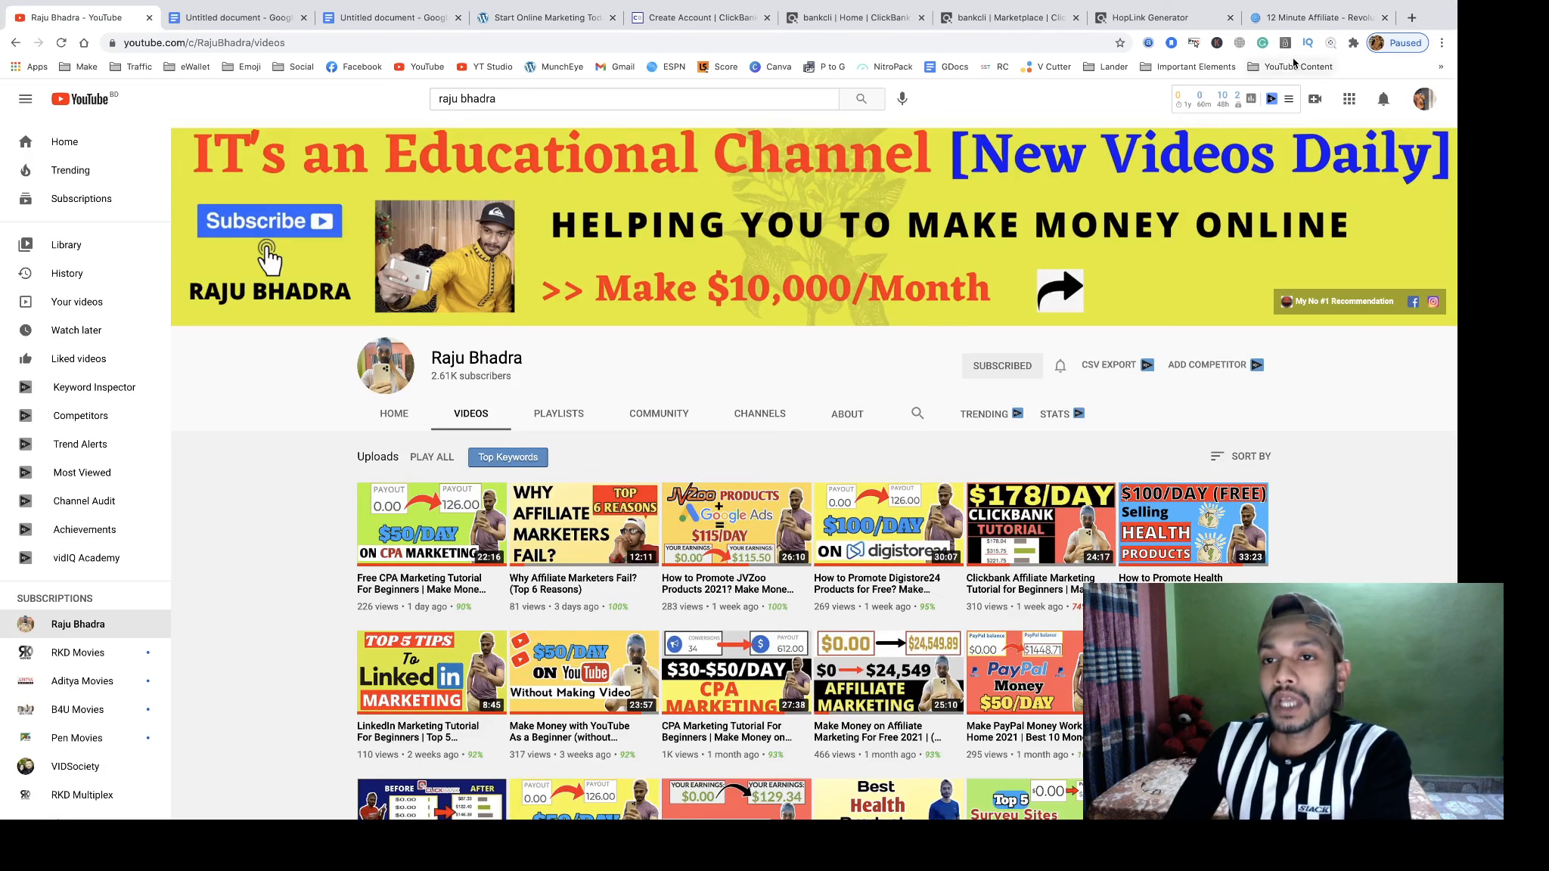
- Open Google Ads in a new browser tab and look over the account's campaign overview
click(1411, 17)
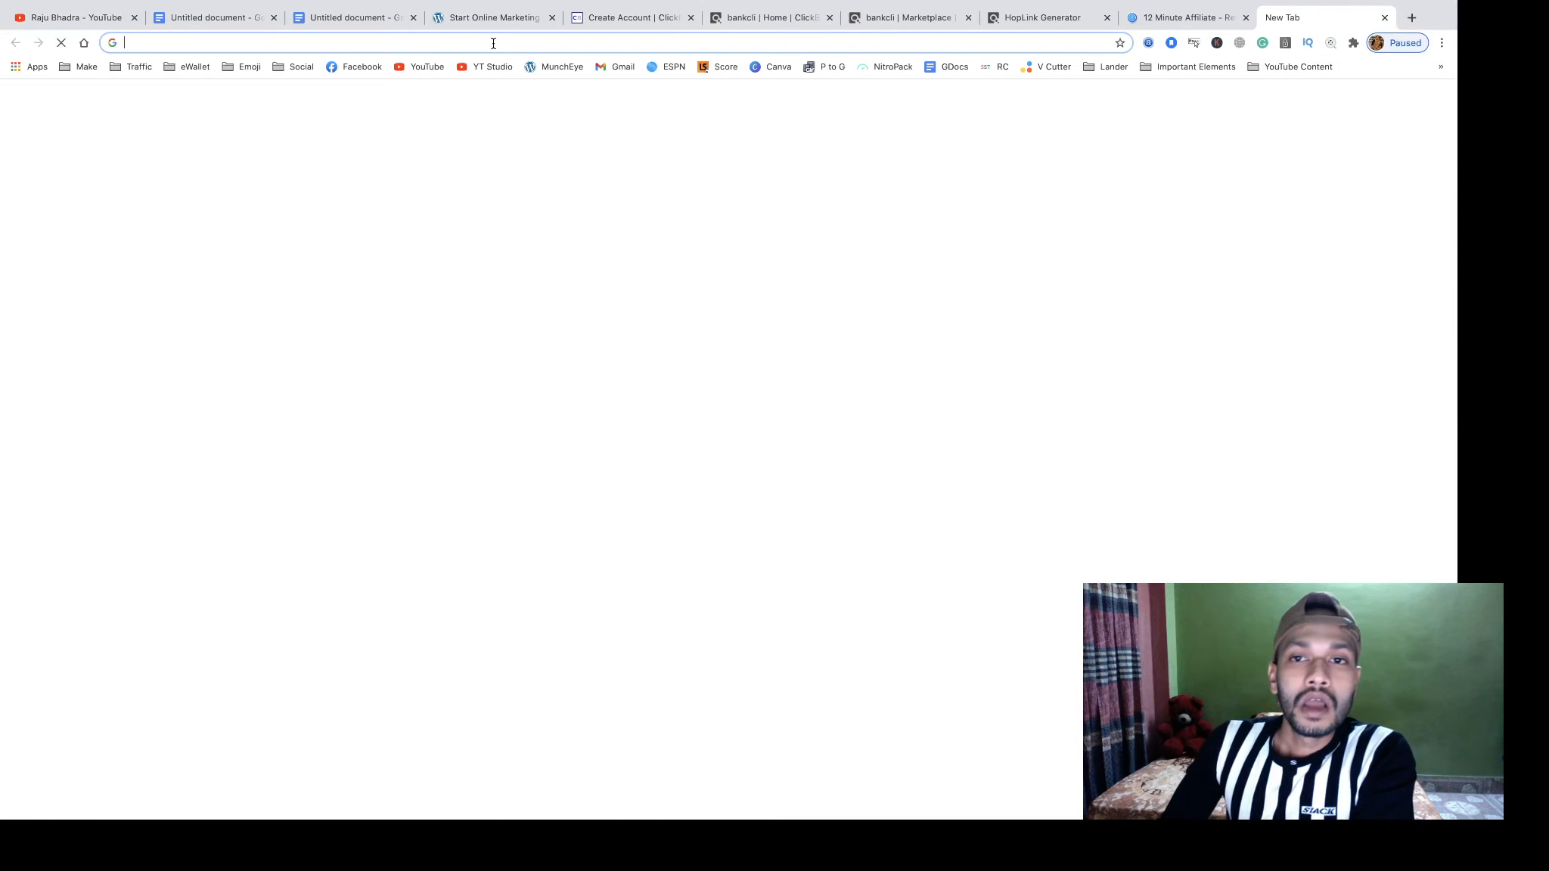
click(551, 43)
click(377, 353)
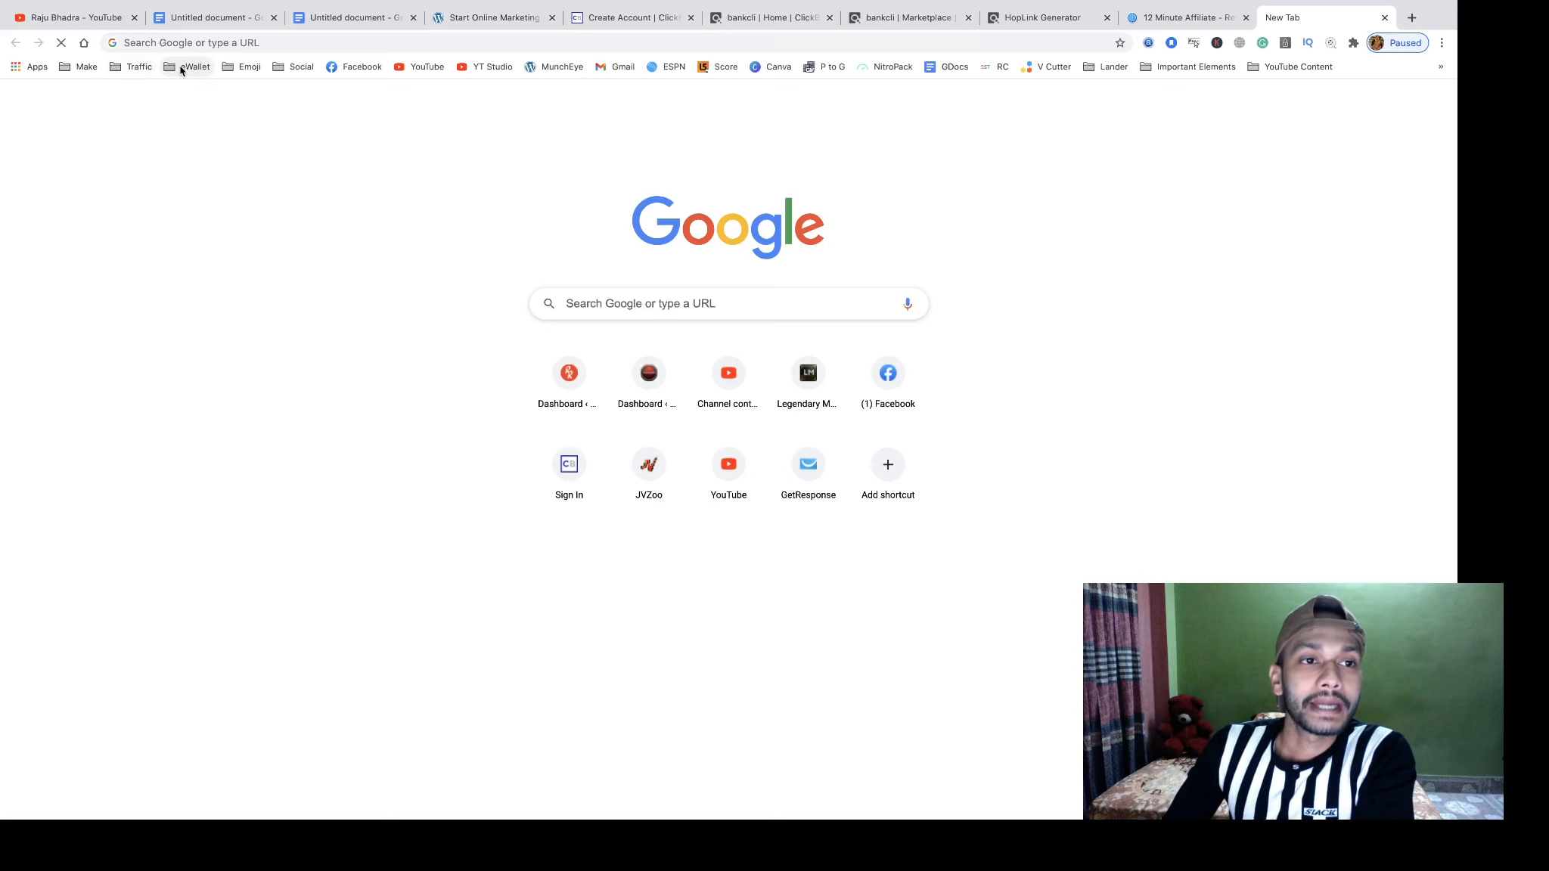
click(138, 69)
click(153, 177)
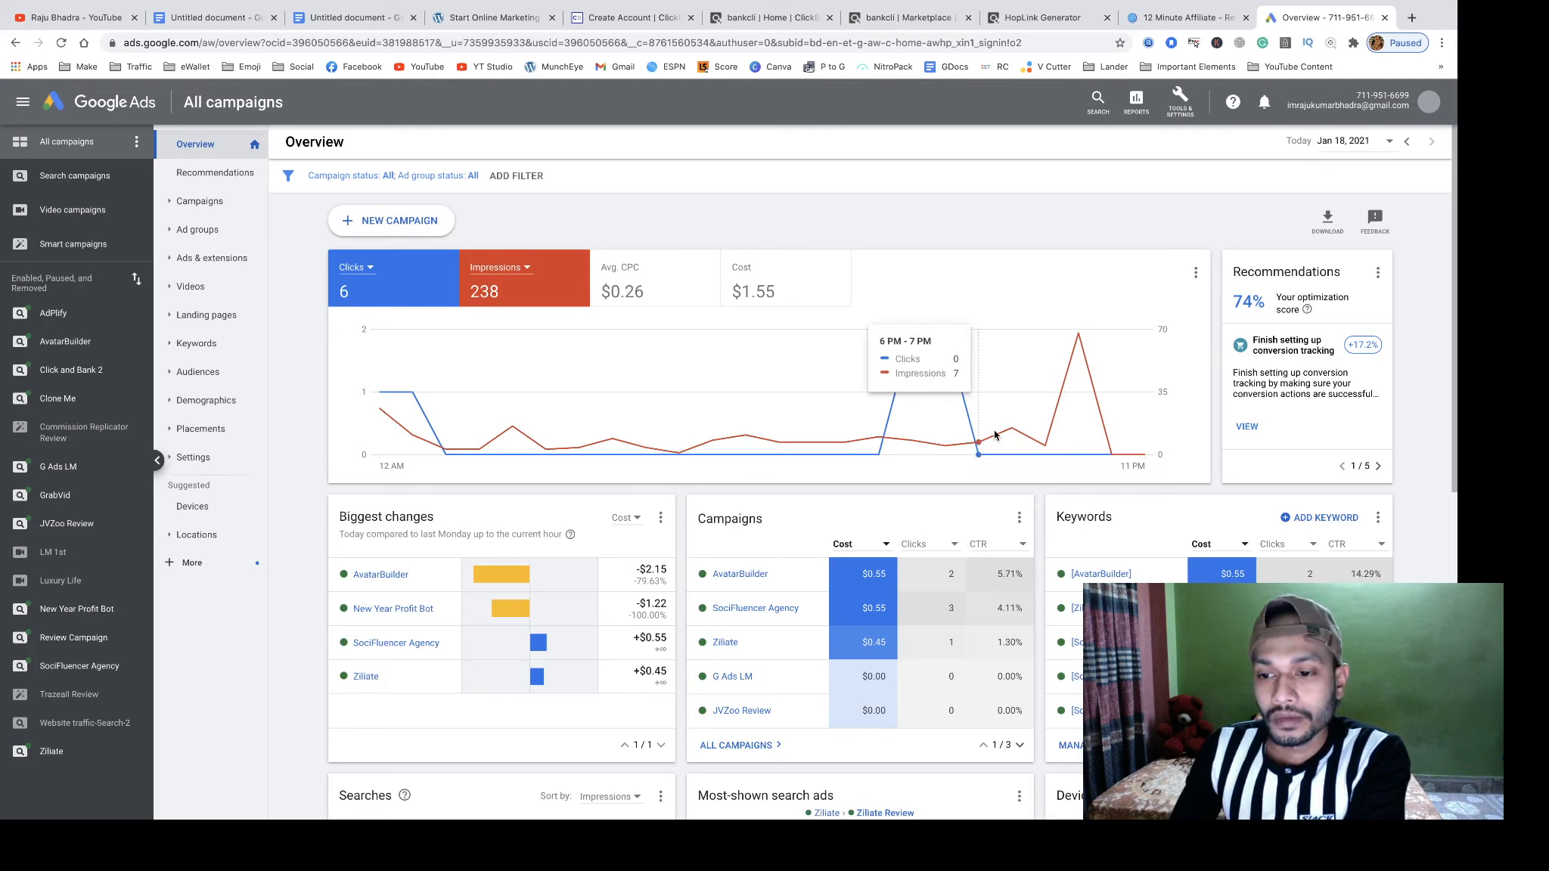
scroll(995, 434, down, 5)
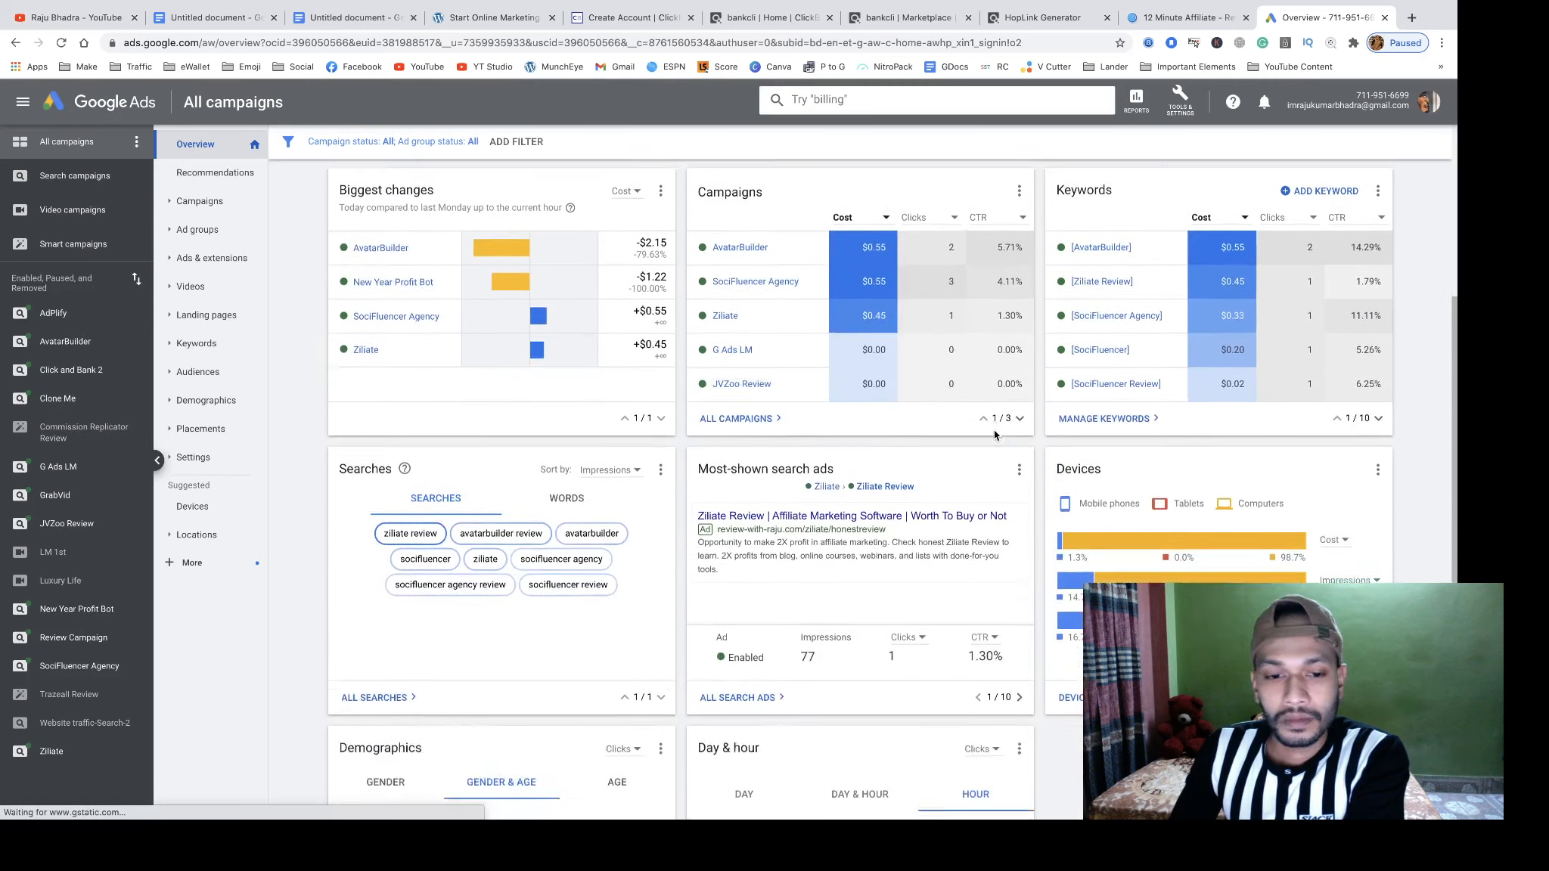
scroll(994, 434, up, 5)
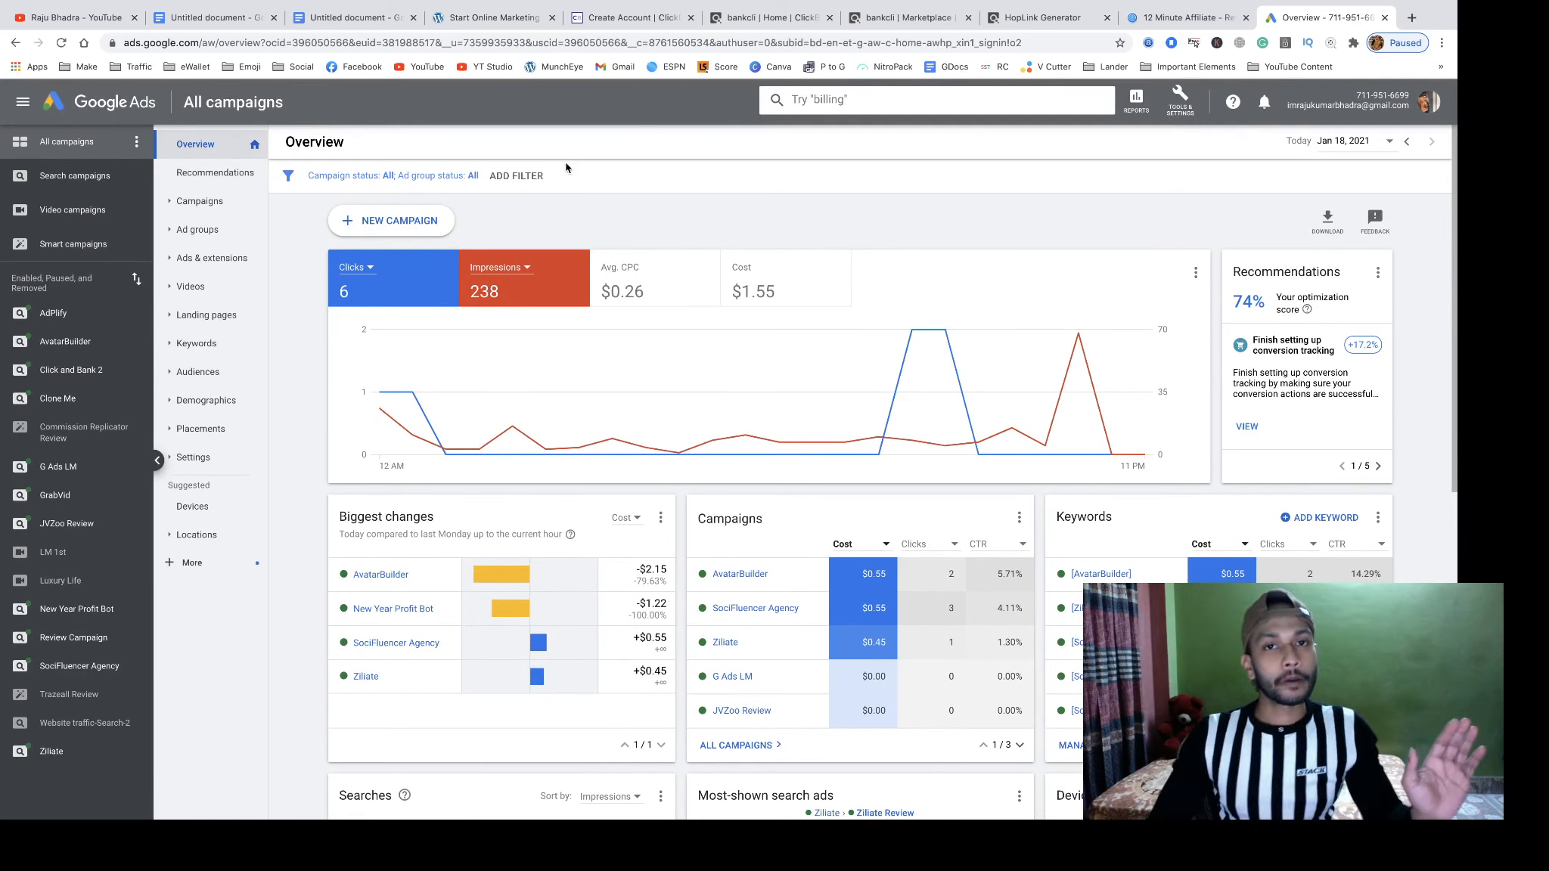
- Start a new campaign with the Website traffic goal and the Search campaign type, and activate the business website field
click(392, 222)
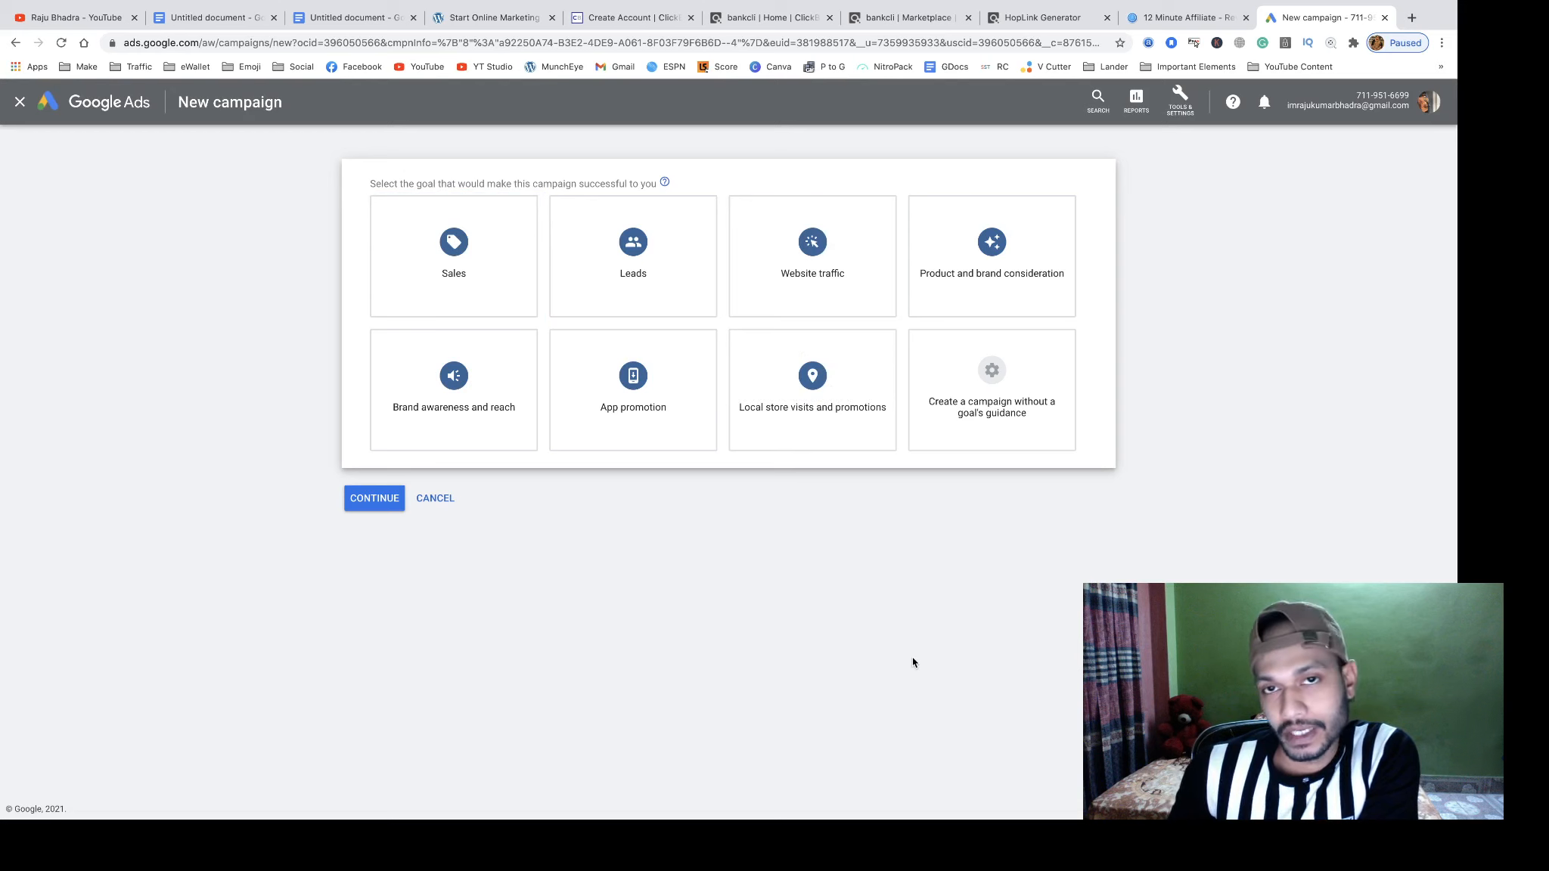
click(819, 246)
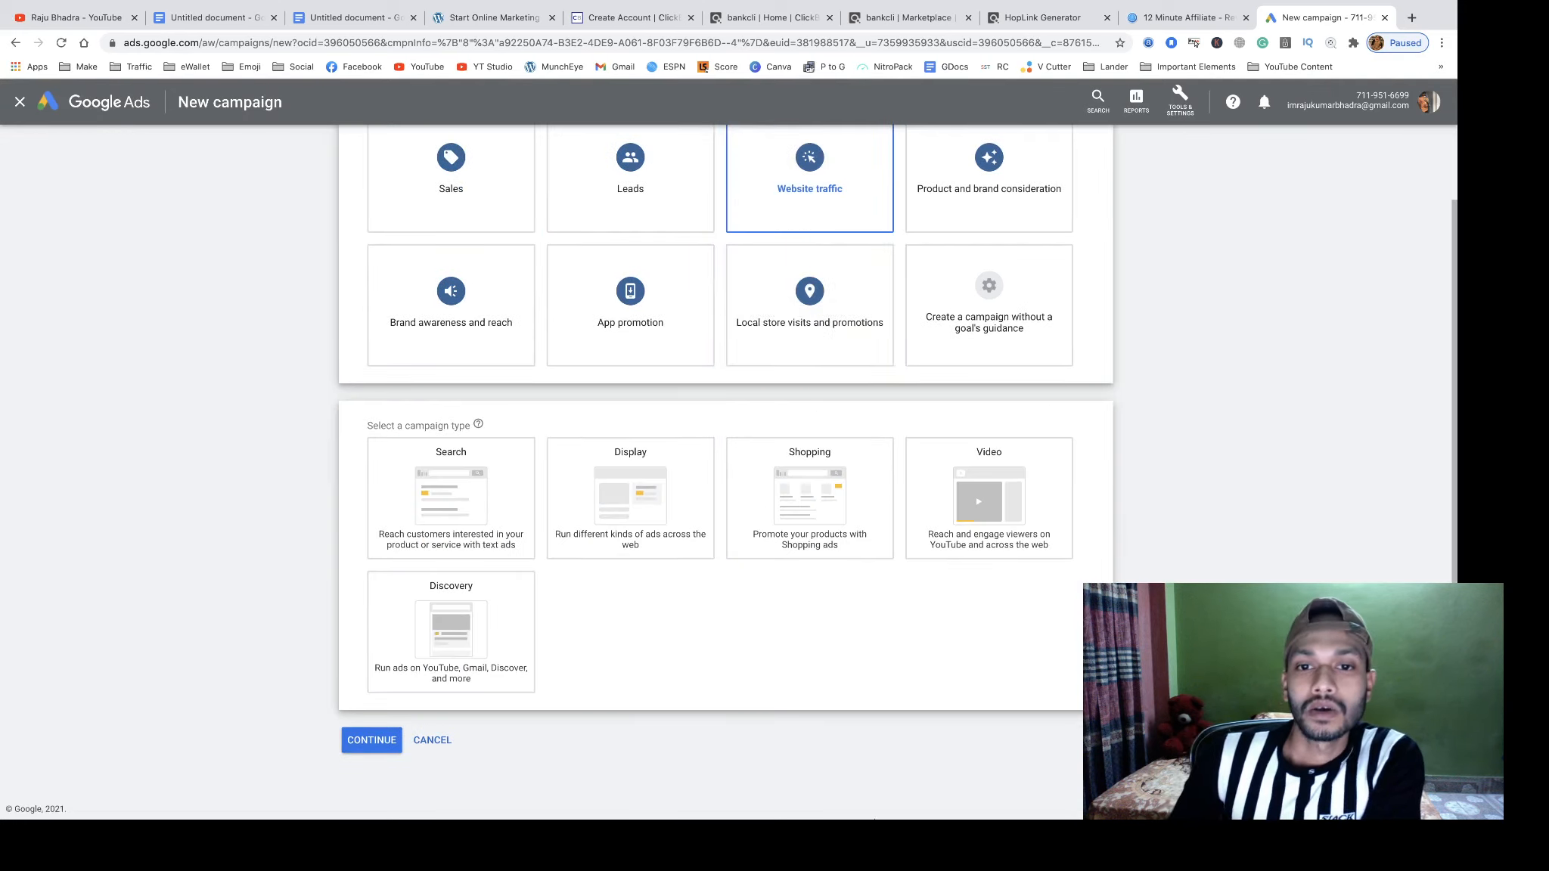
mouse_move(909, 791)
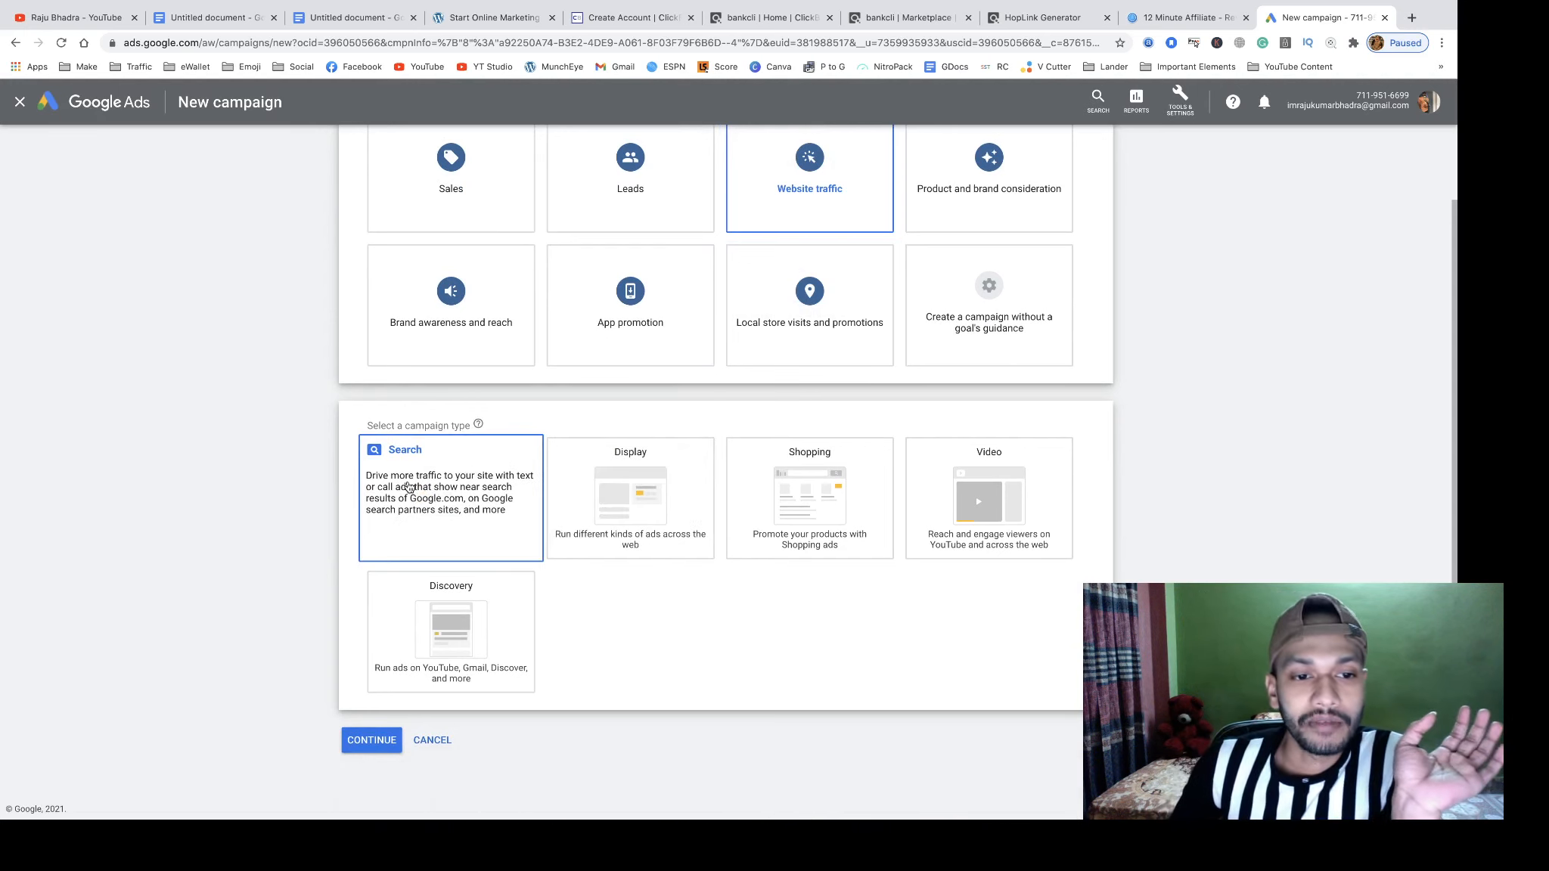
click(508, 490)
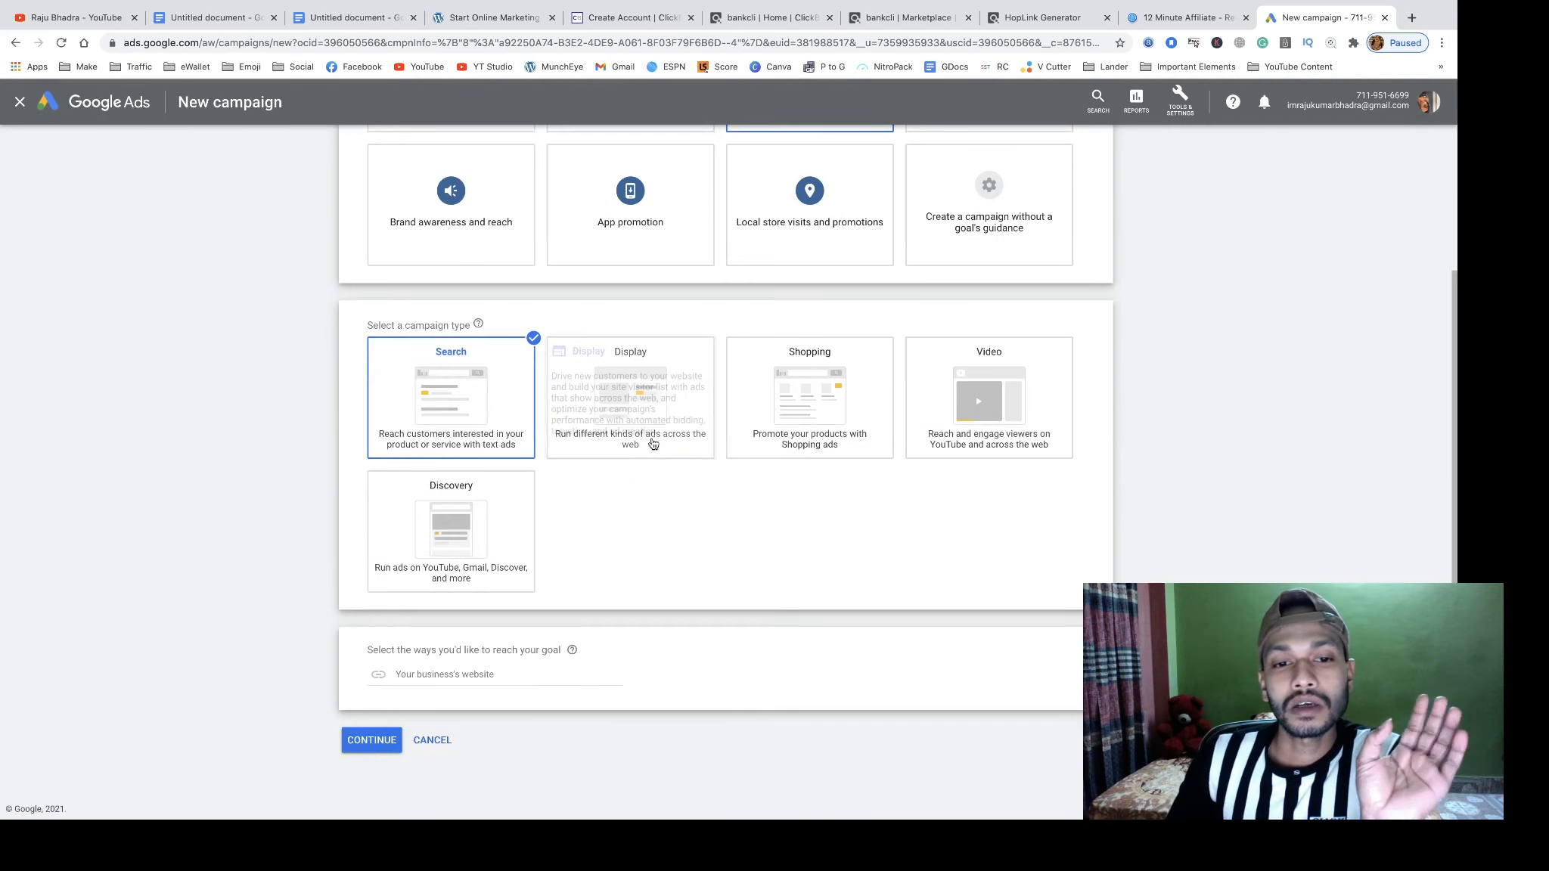
click(416, 675)
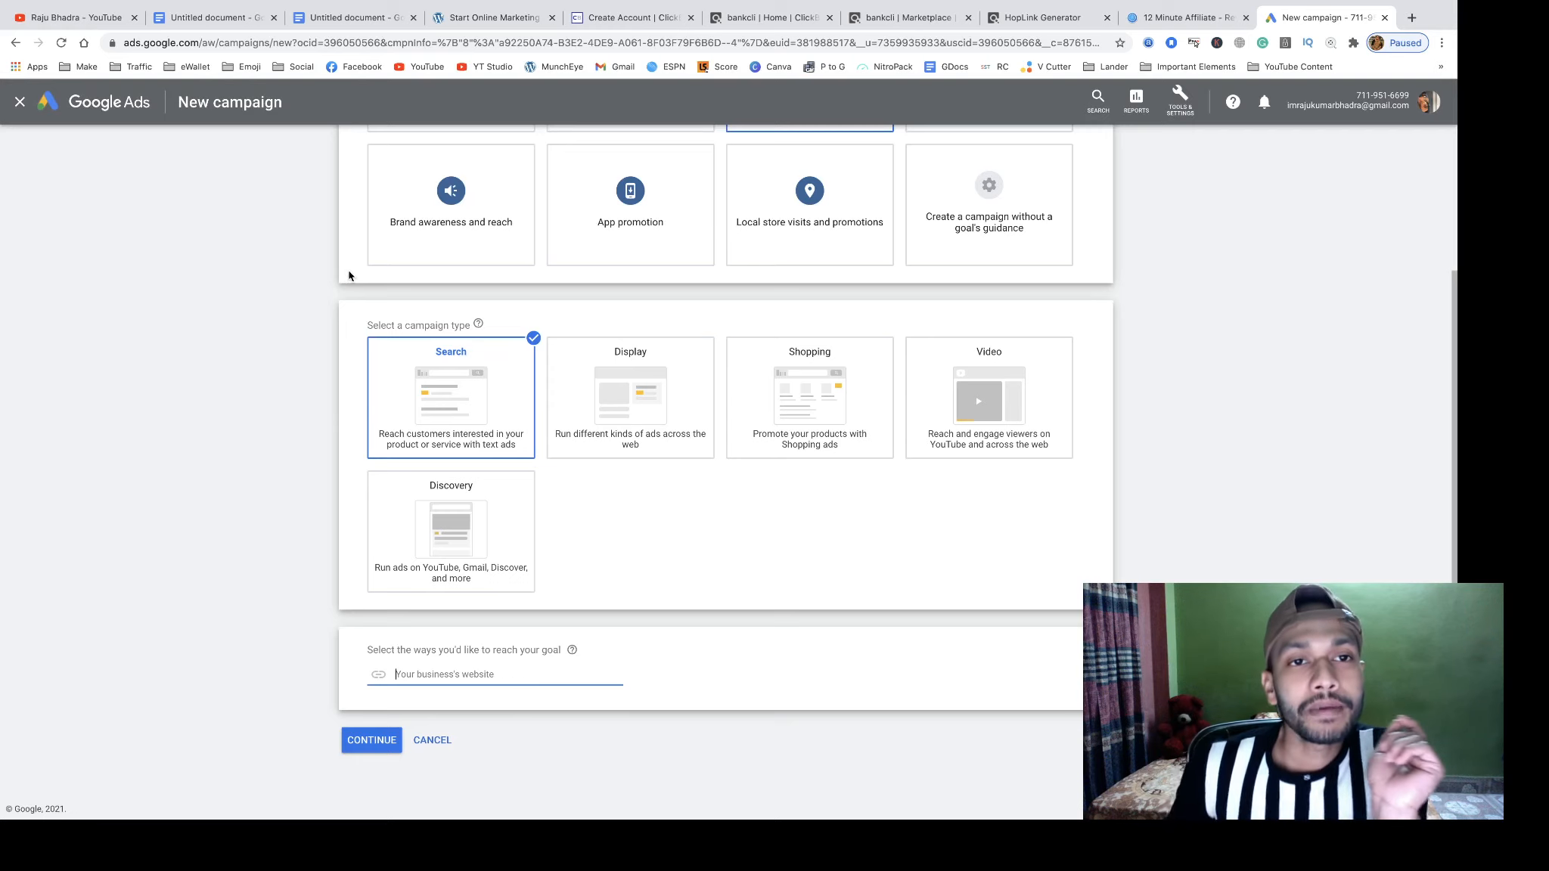
- Examine the Start Online Marketing landing page and its name and email opt-in form alongside the 12 Minute Affiliate offer page
click(486, 23)
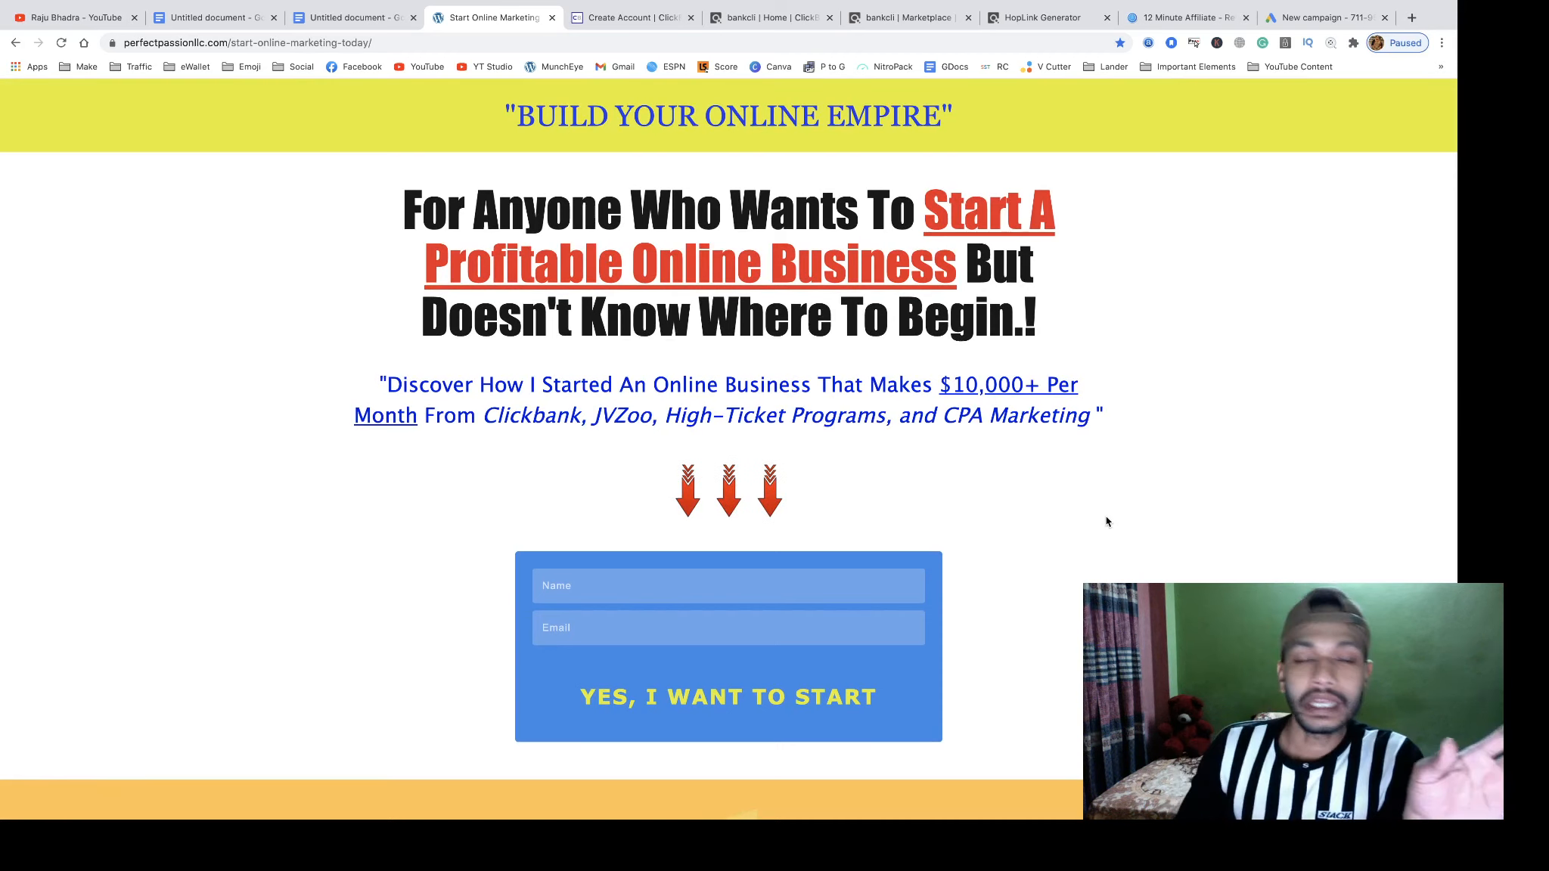
scroll(663, 533, down, 8)
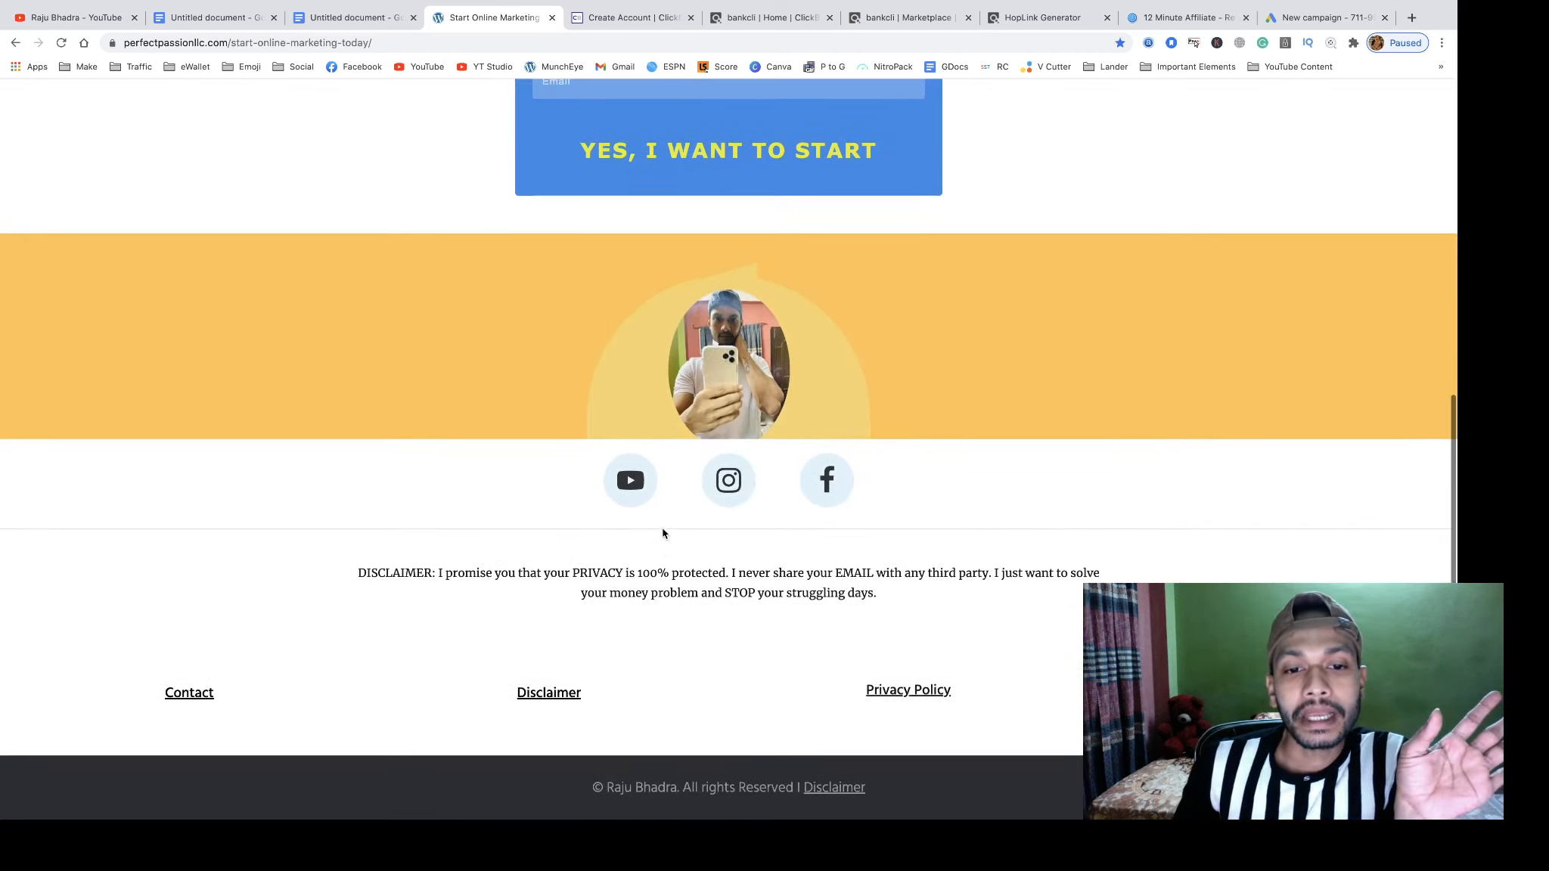
scroll(662, 533, up, 8)
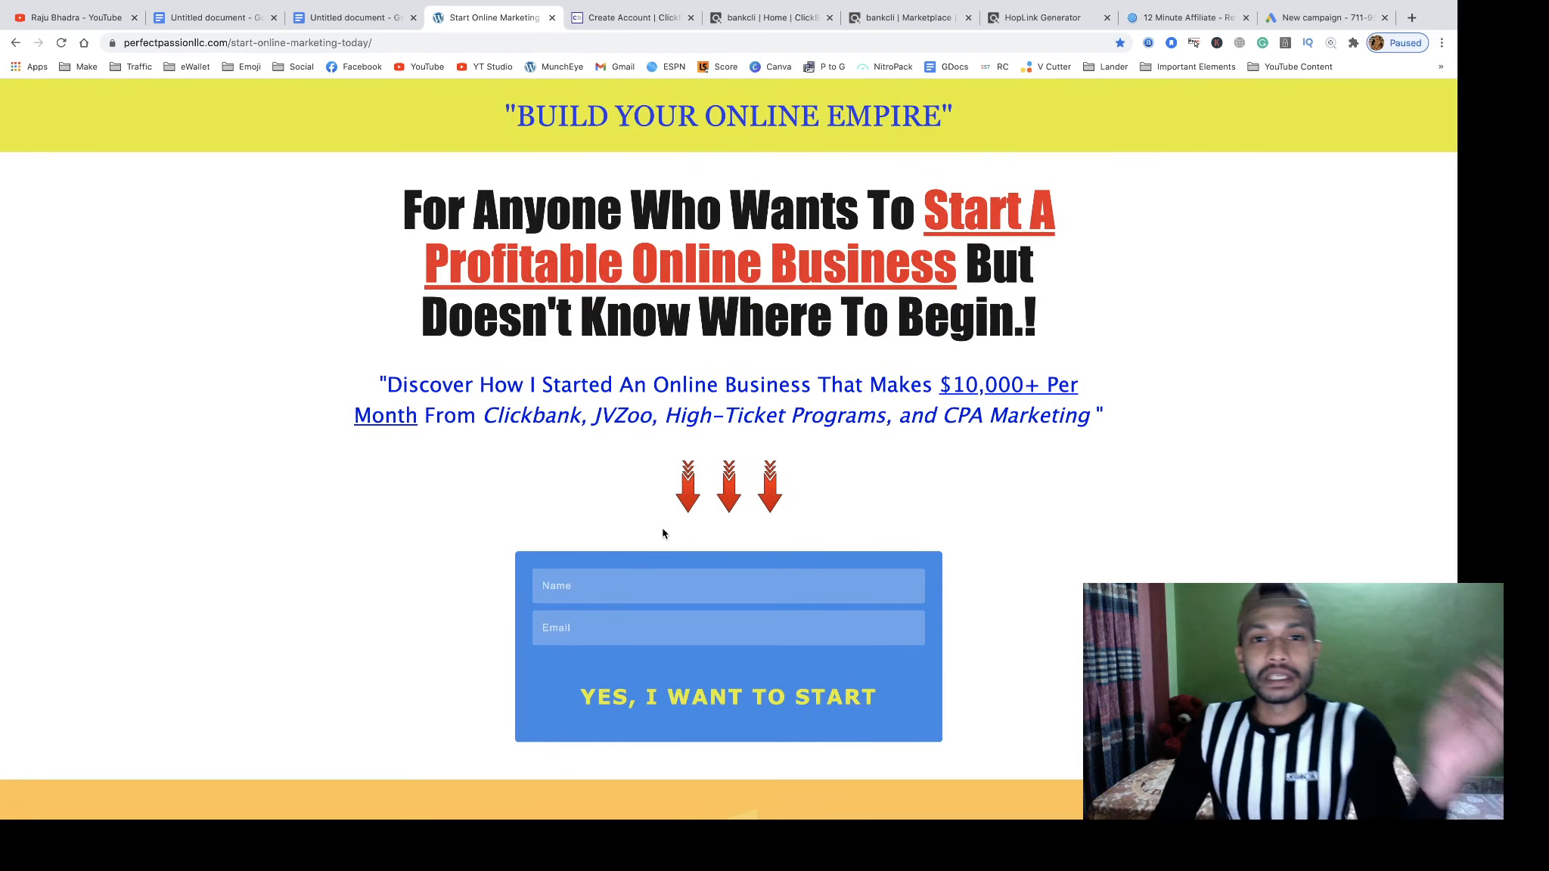
scroll(663, 530, down, 4)
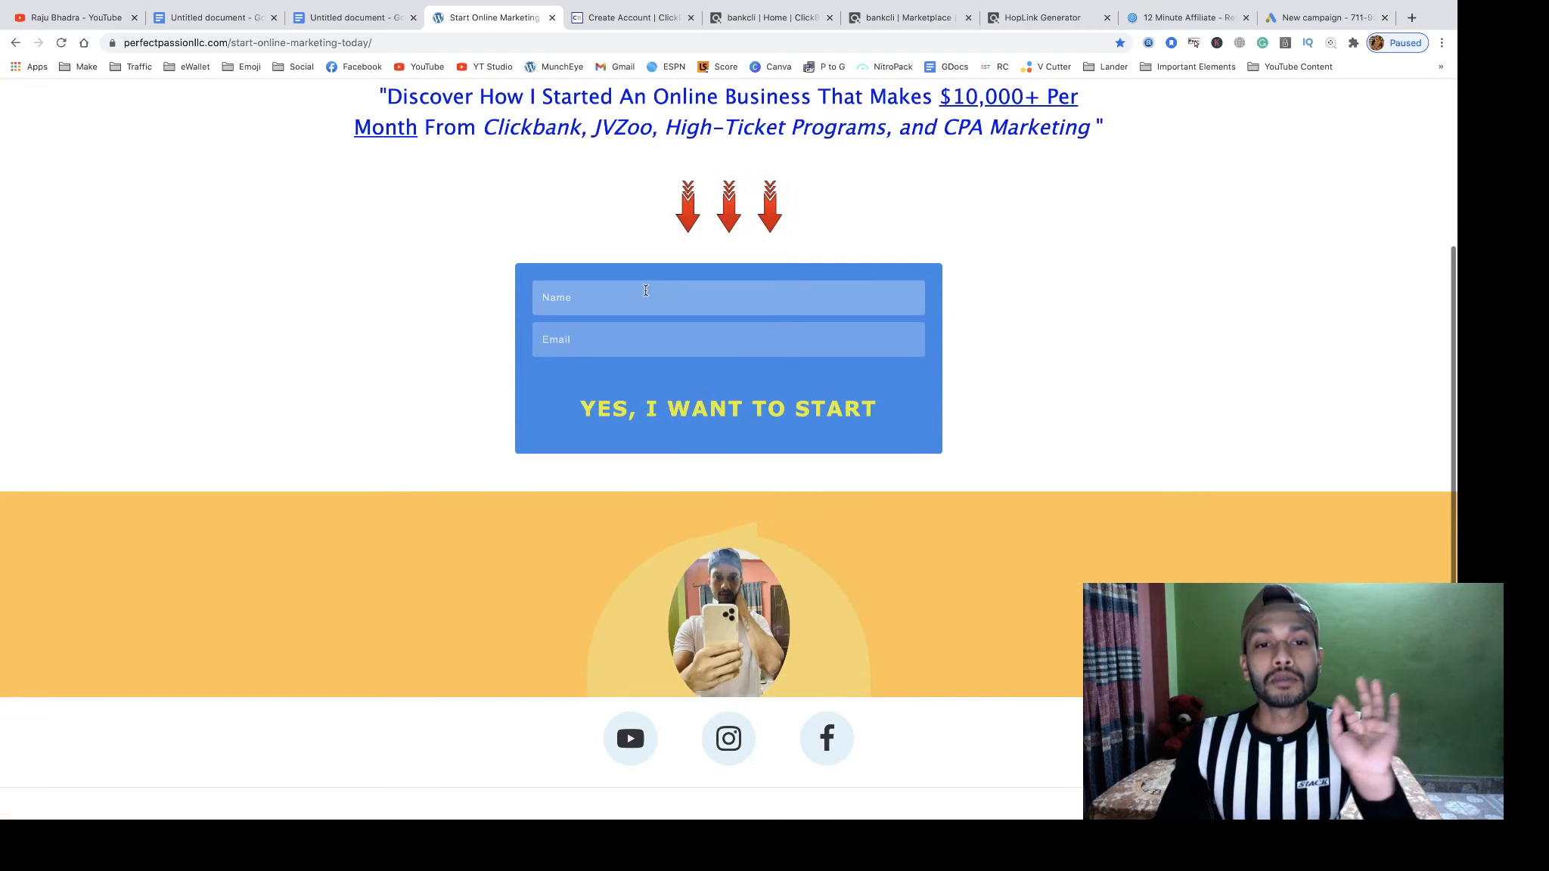
click(645, 311)
click(728, 339)
click(1093, 370)
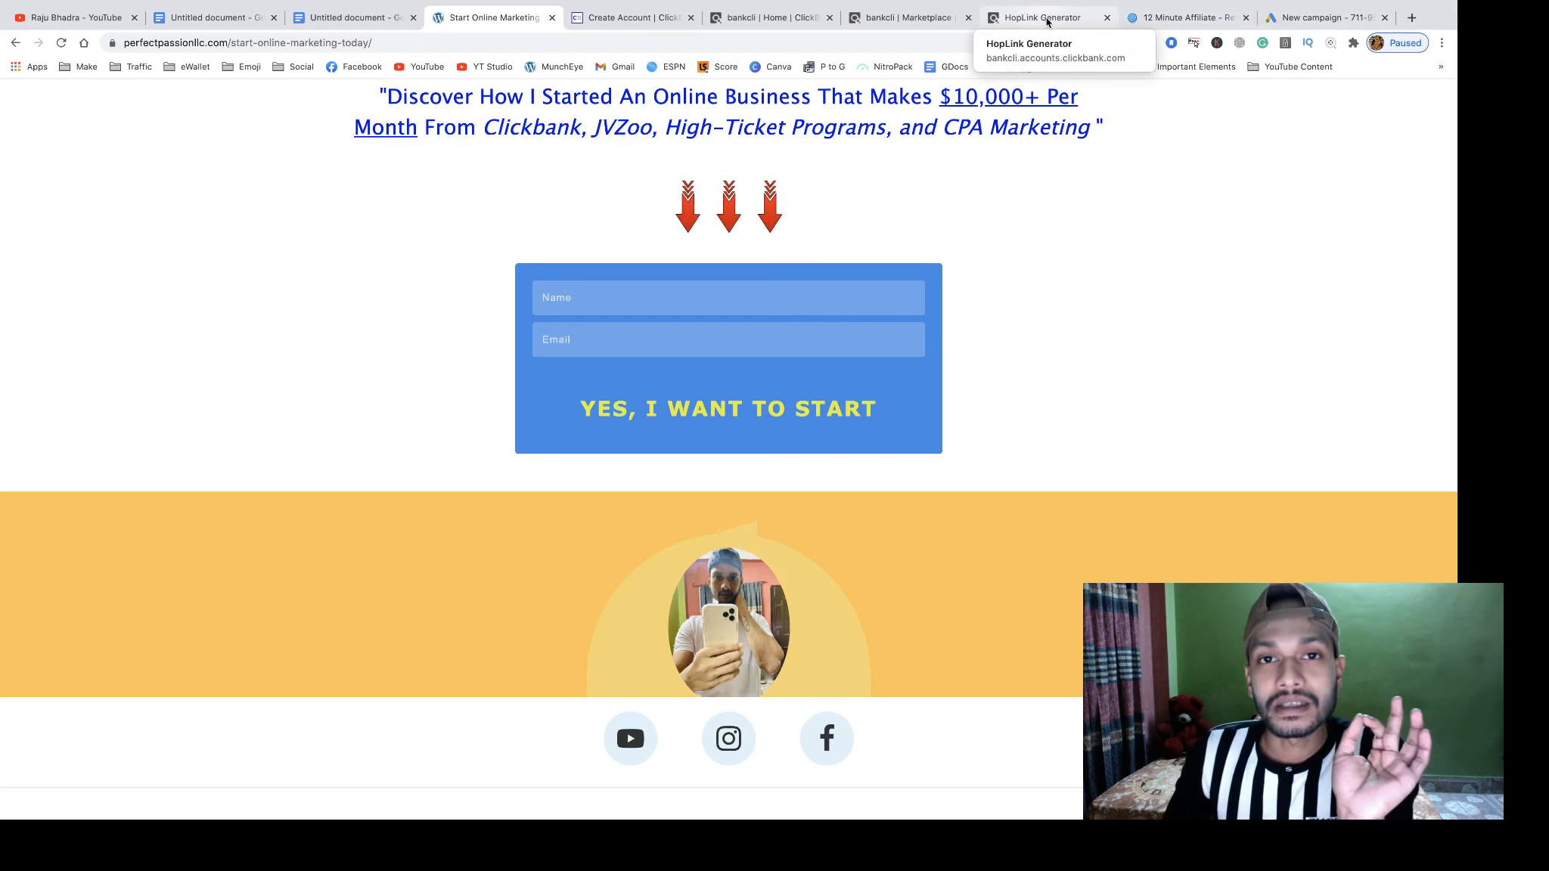
click(1183, 17)
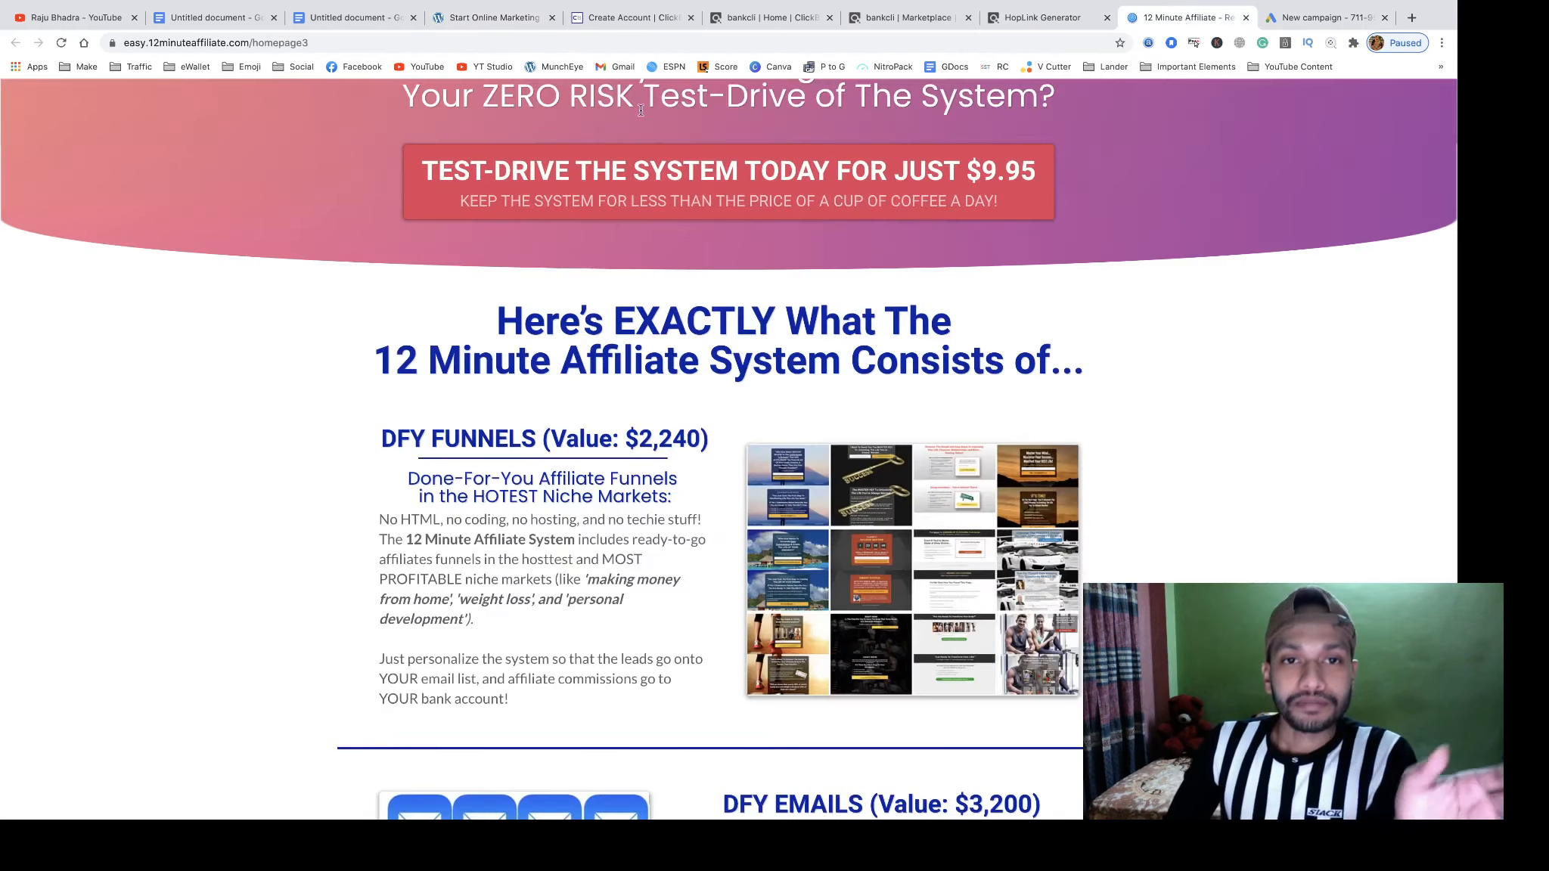
click(475, 17)
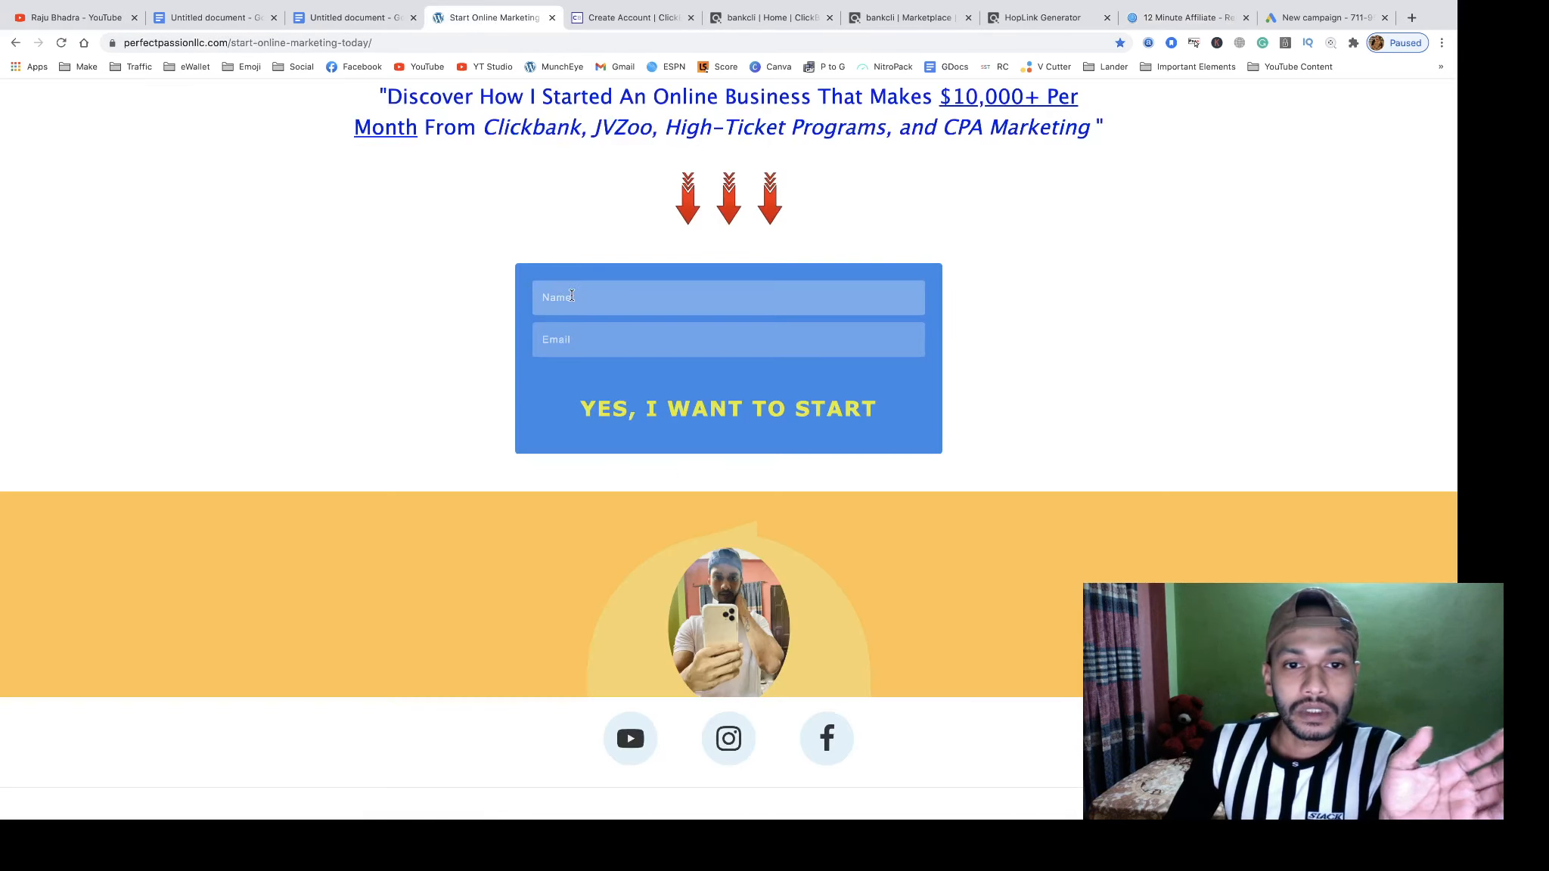
click(606, 303)
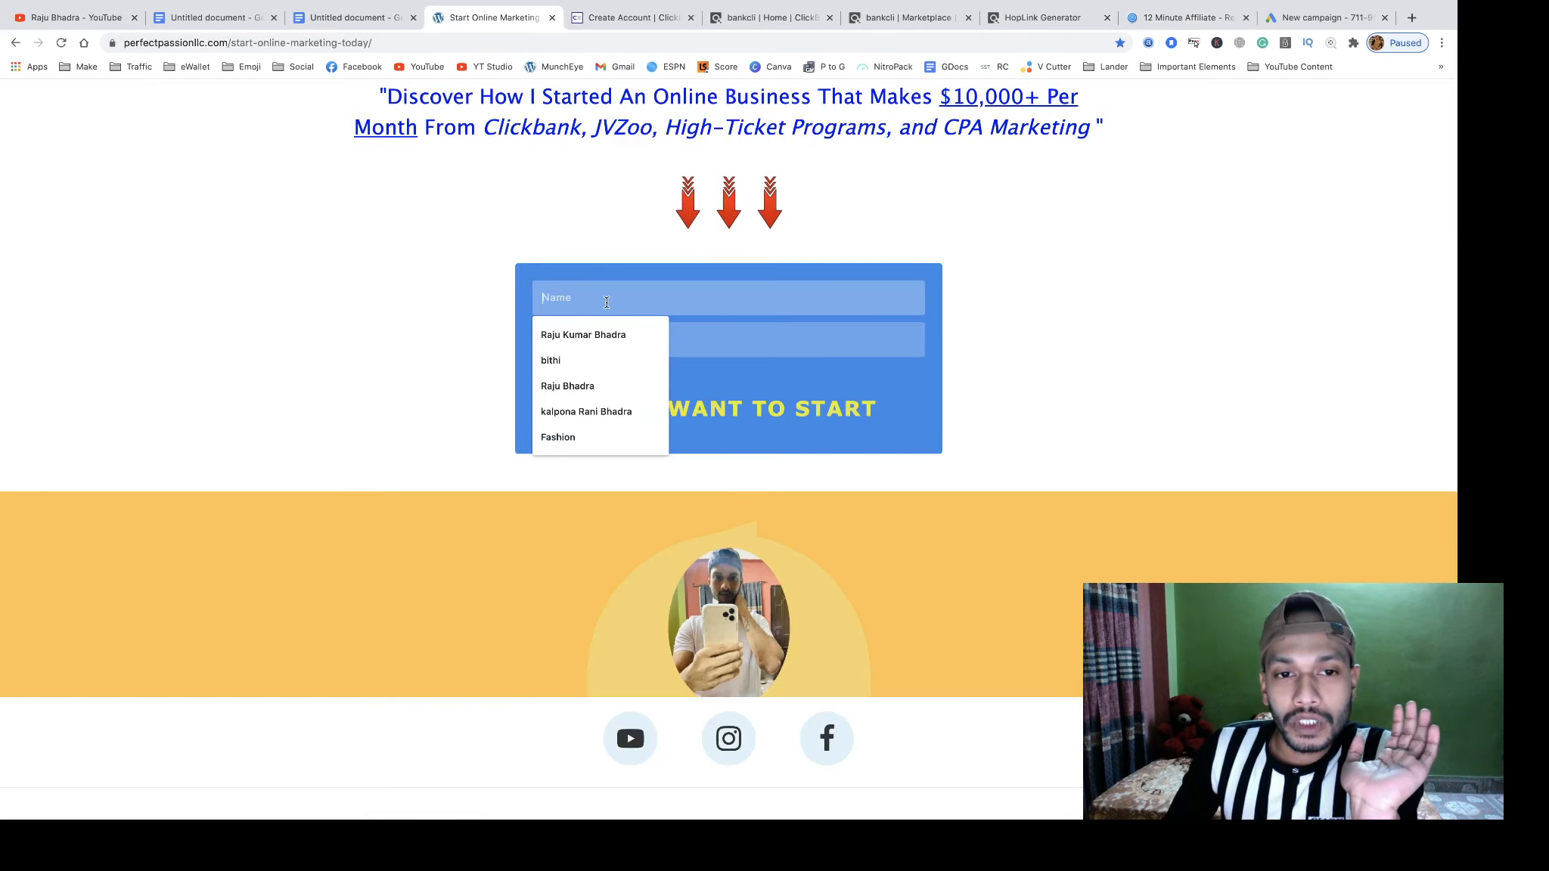
click(686, 341)
click(1048, 413)
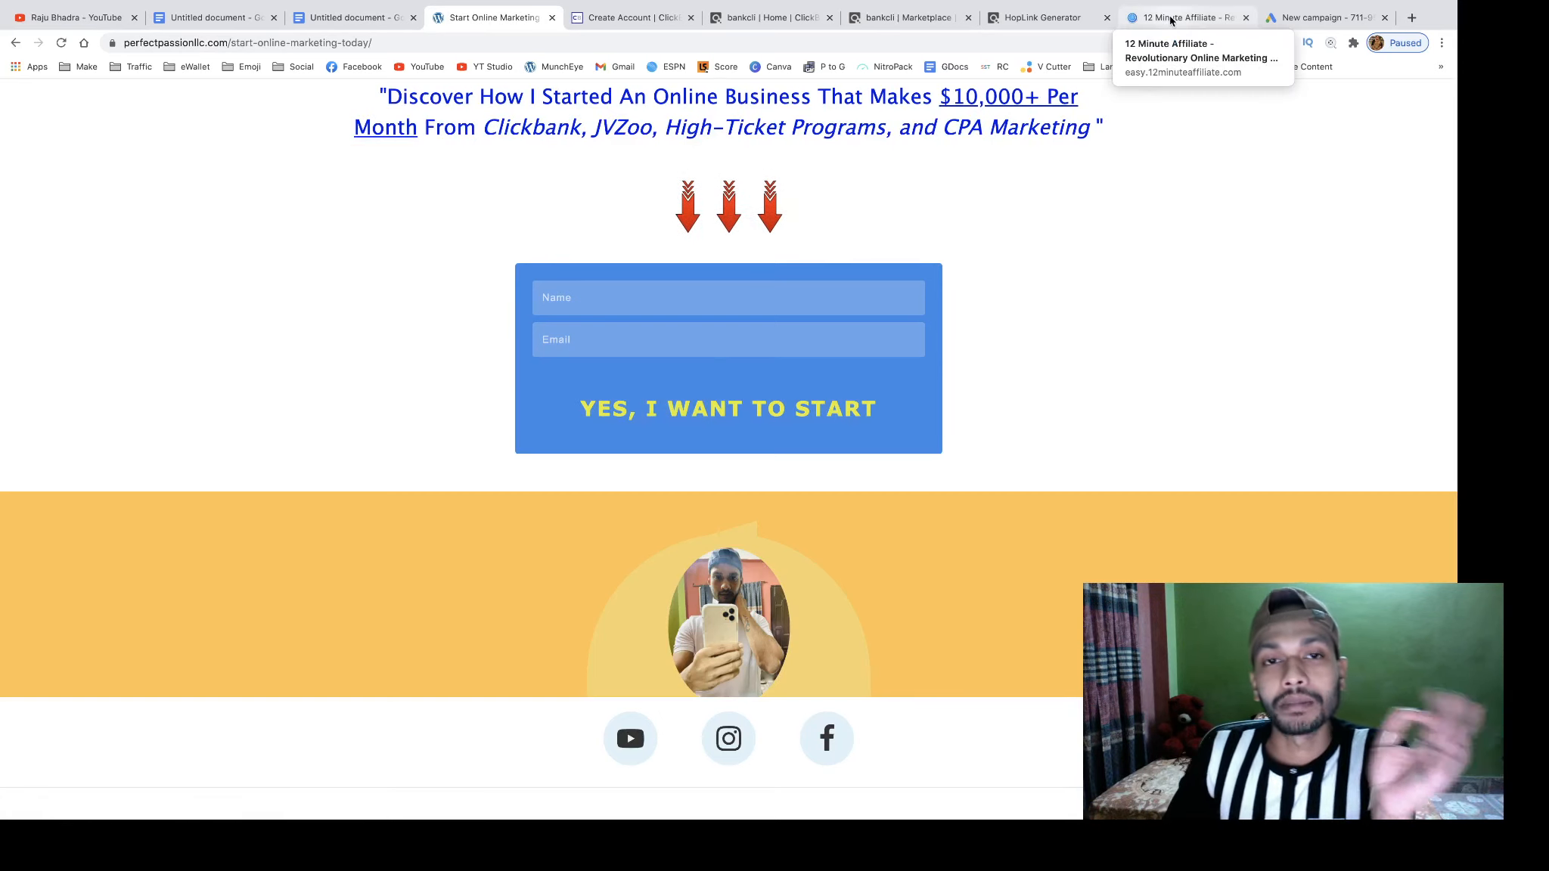
- Look through the 12 Minute Affiliate sales page up to its main headline, and recheck the landing page's opt-in form
click(1170, 20)
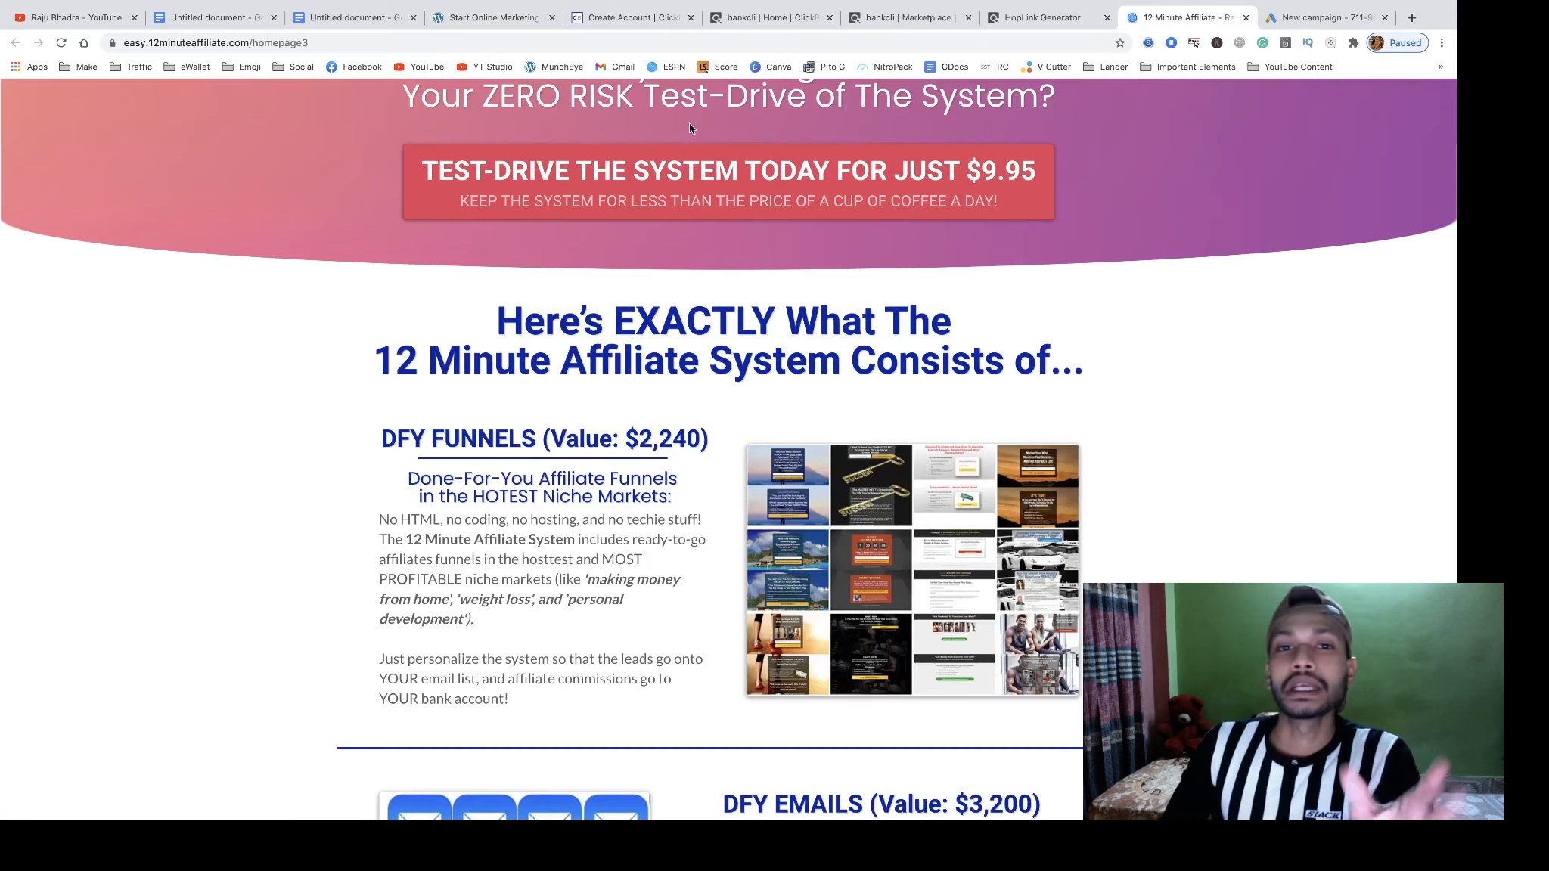
scroll(626, 238, up, 2)
scroll(625, 240, up, 20)
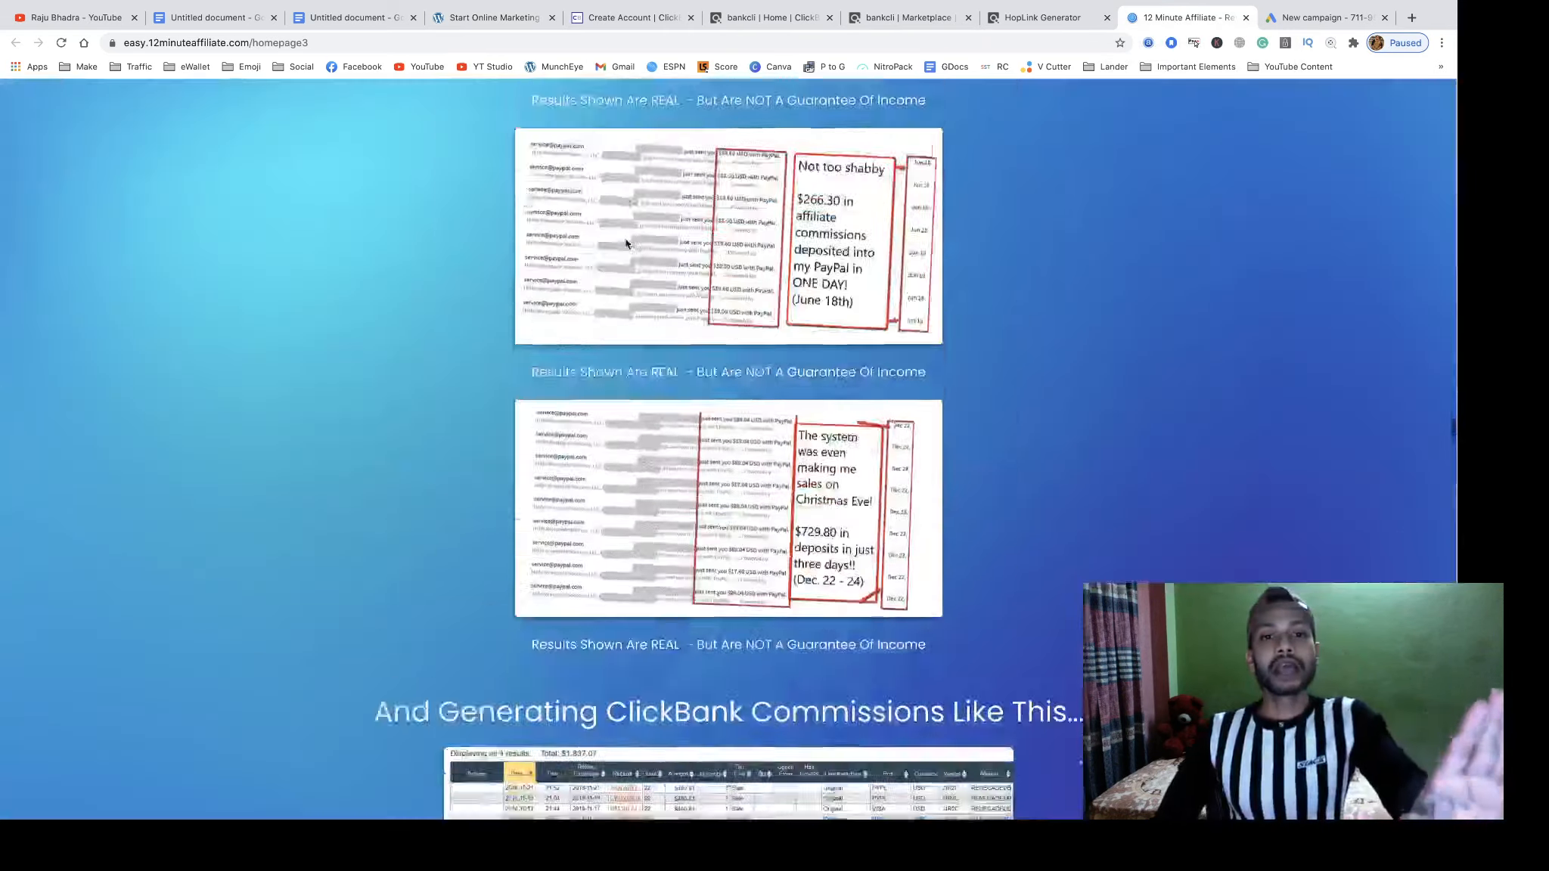
scroll(626, 242, up, 15)
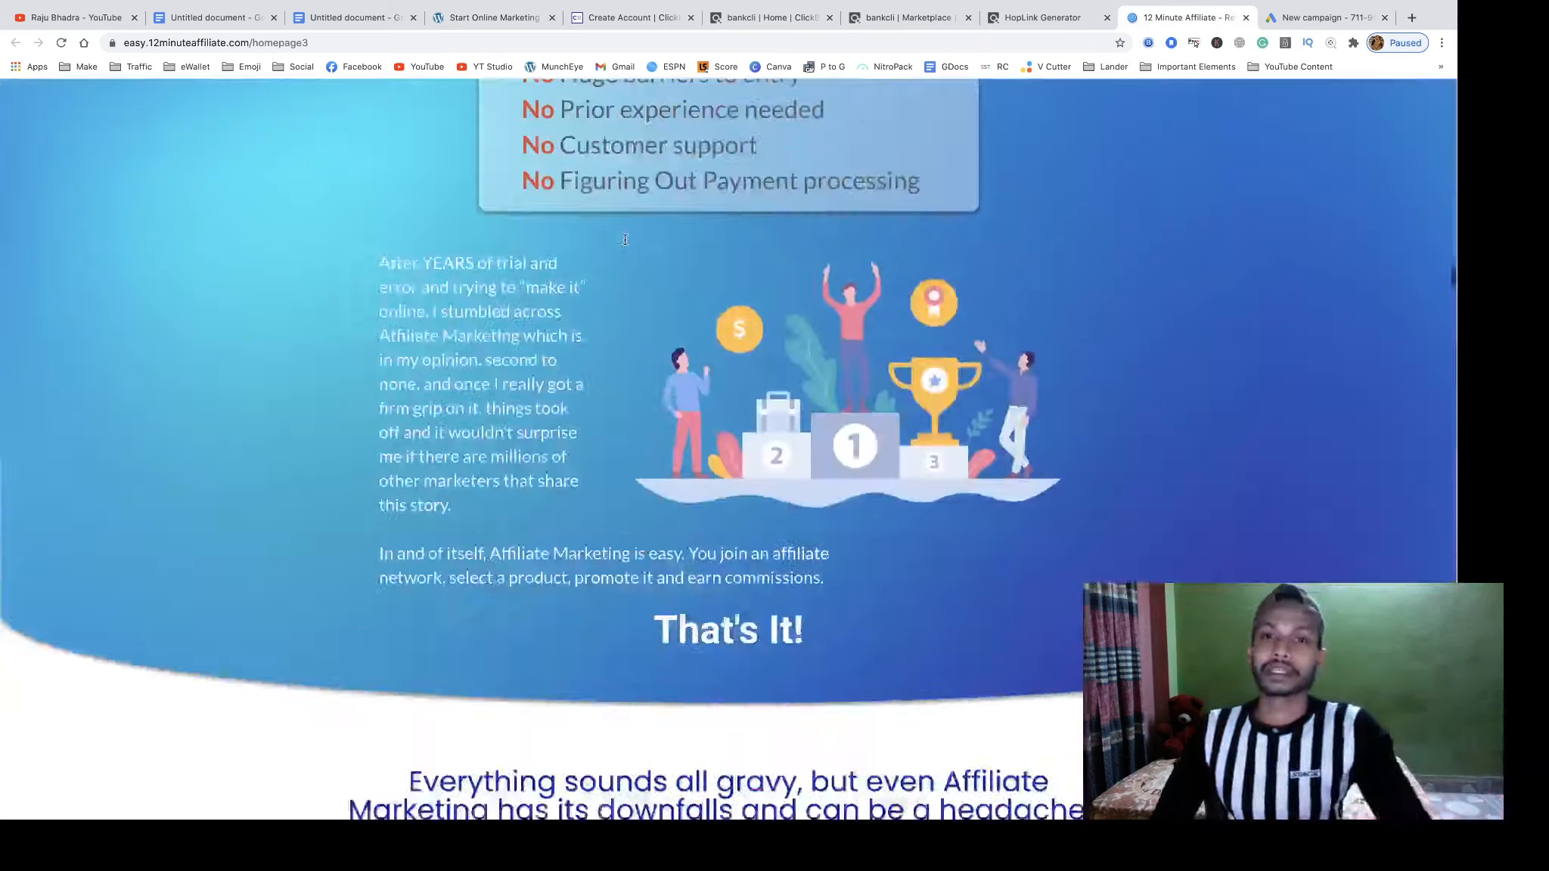
scroll(625, 241, up, 15)
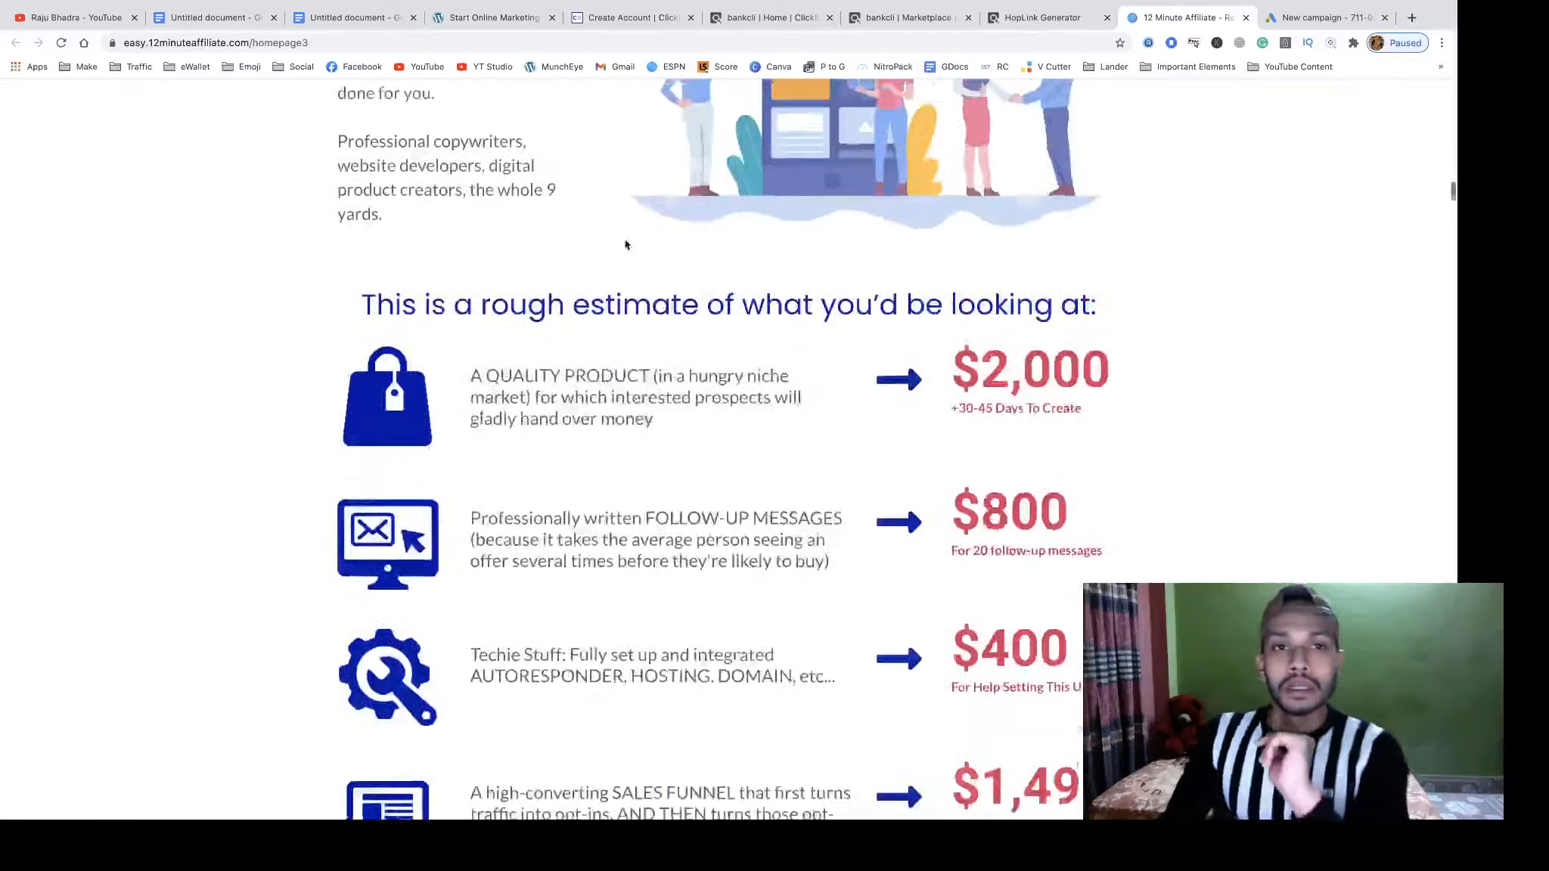
scroll(625, 242, up, 20)
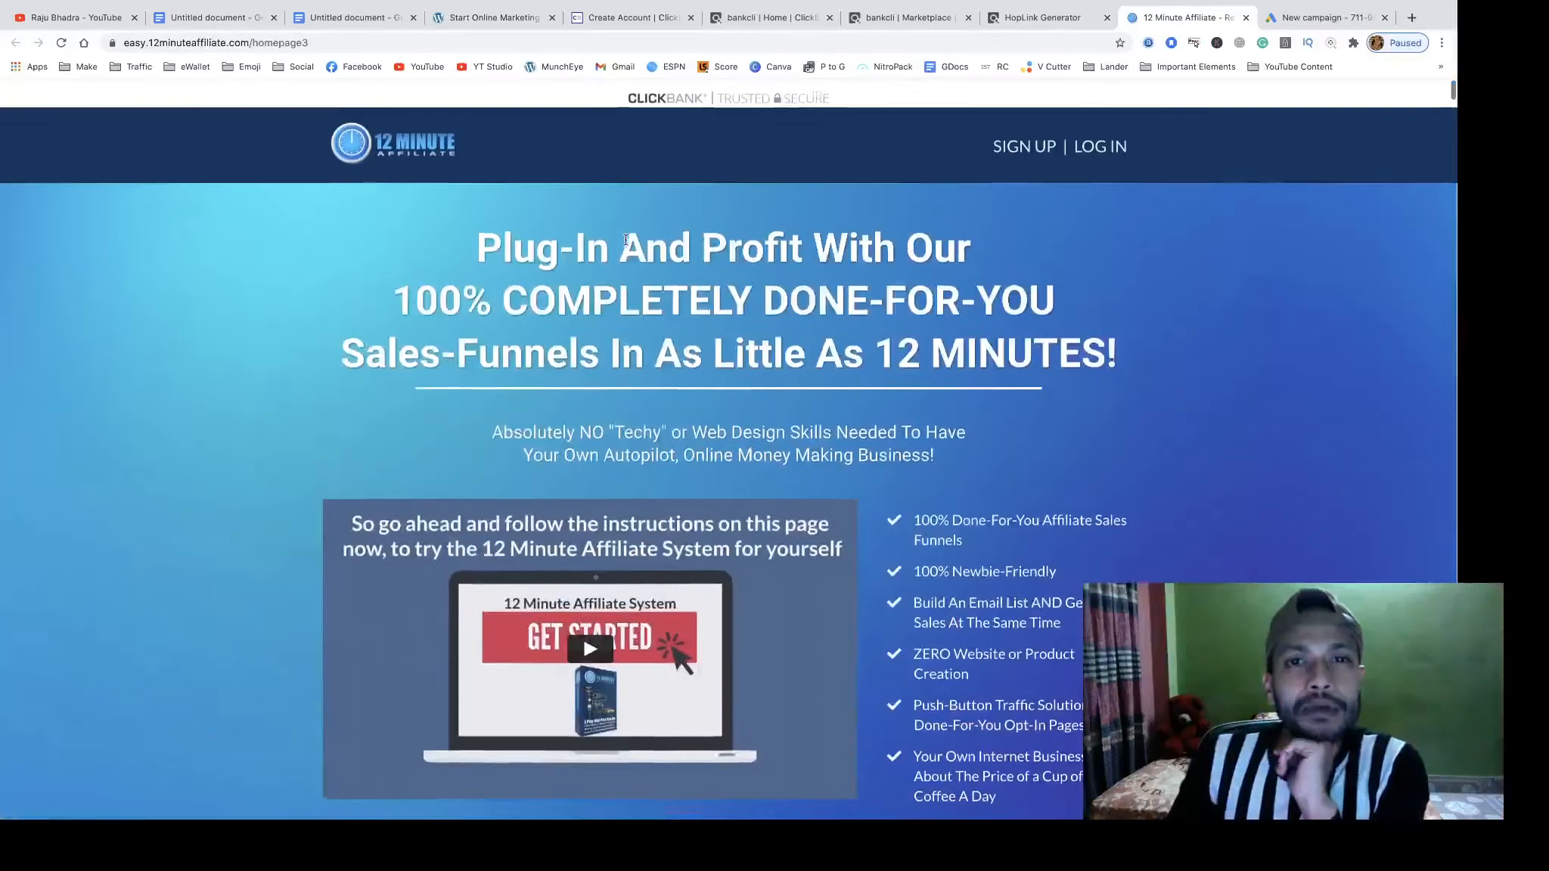
click(515, 7)
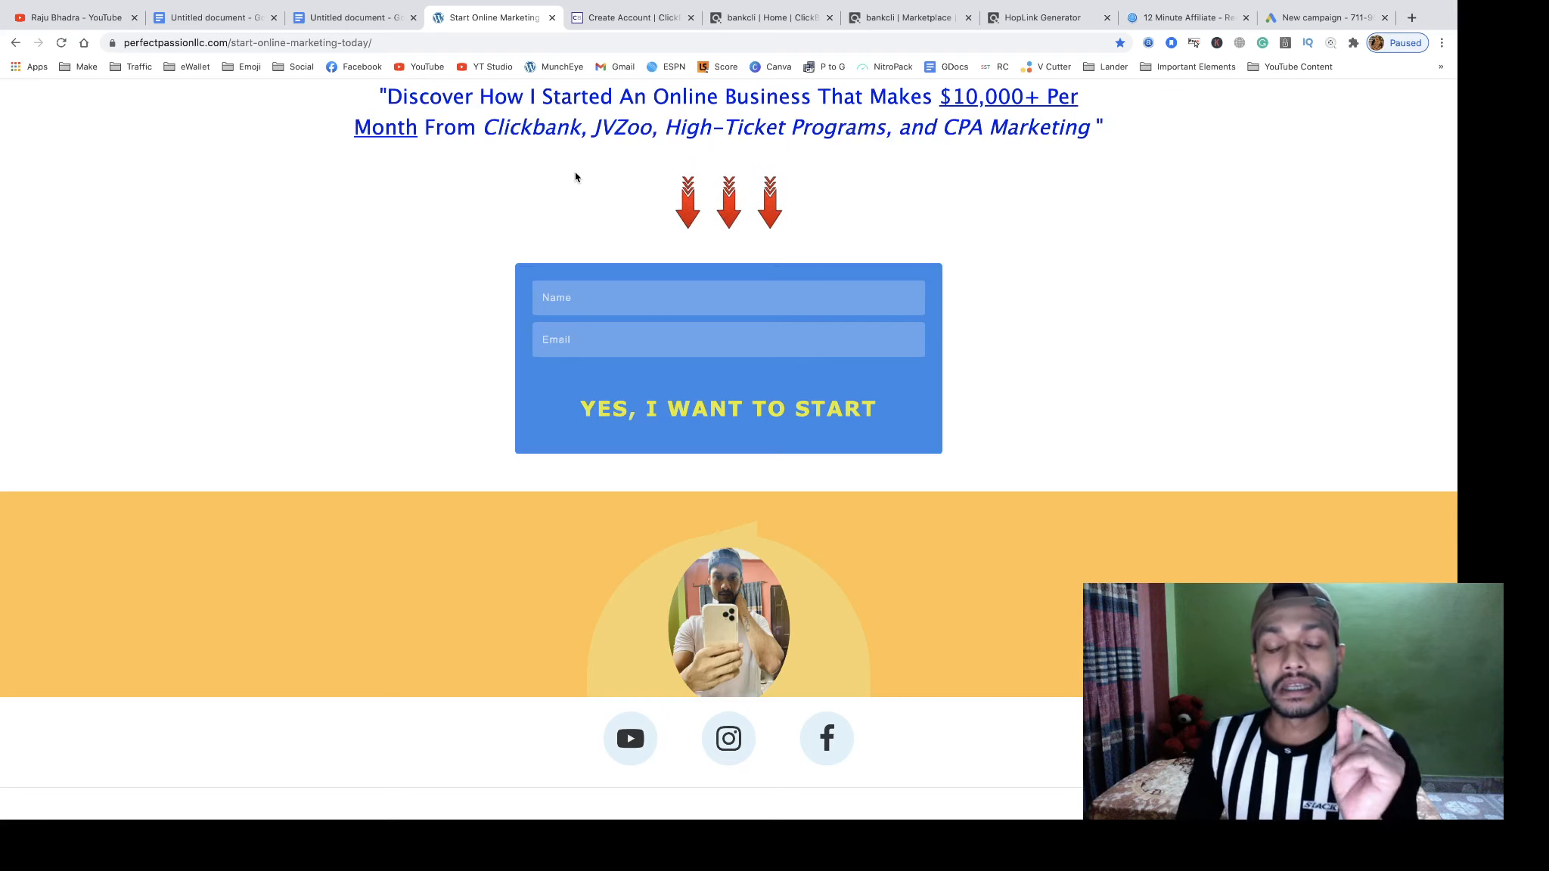
click(602, 301)
click(975, 319)
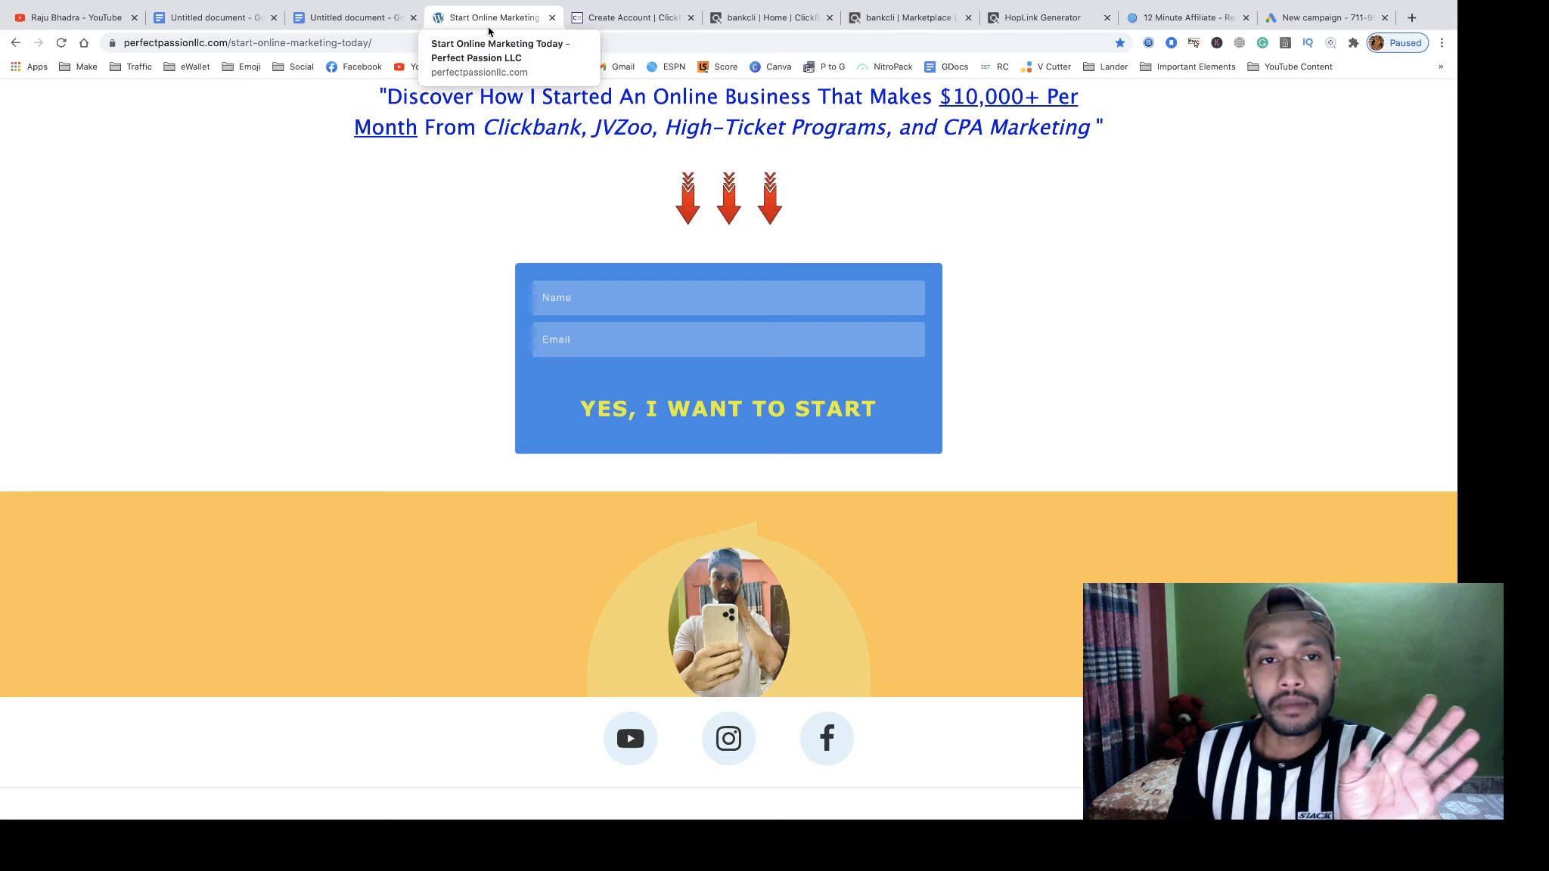
- Review the "Plug-In And Profit" Google Docs document down to its "Test-Drive The System Today" line and compare it with the 12 Minute Affiliate sales page
click(350, 25)
scroll(623, 317, up, 10)
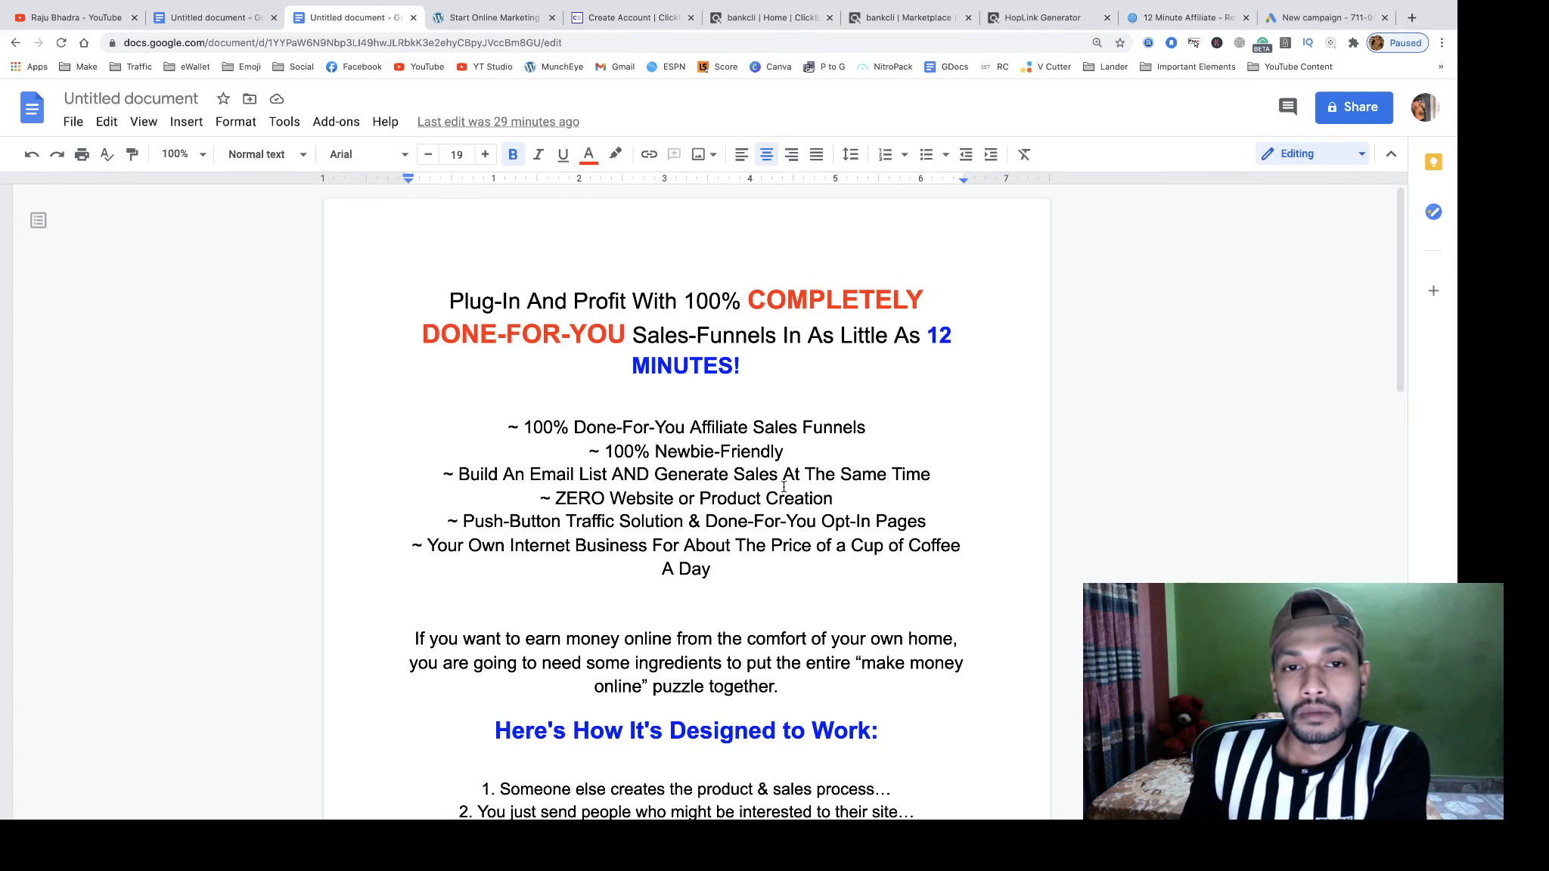
scroll(784, 485, down, 15)
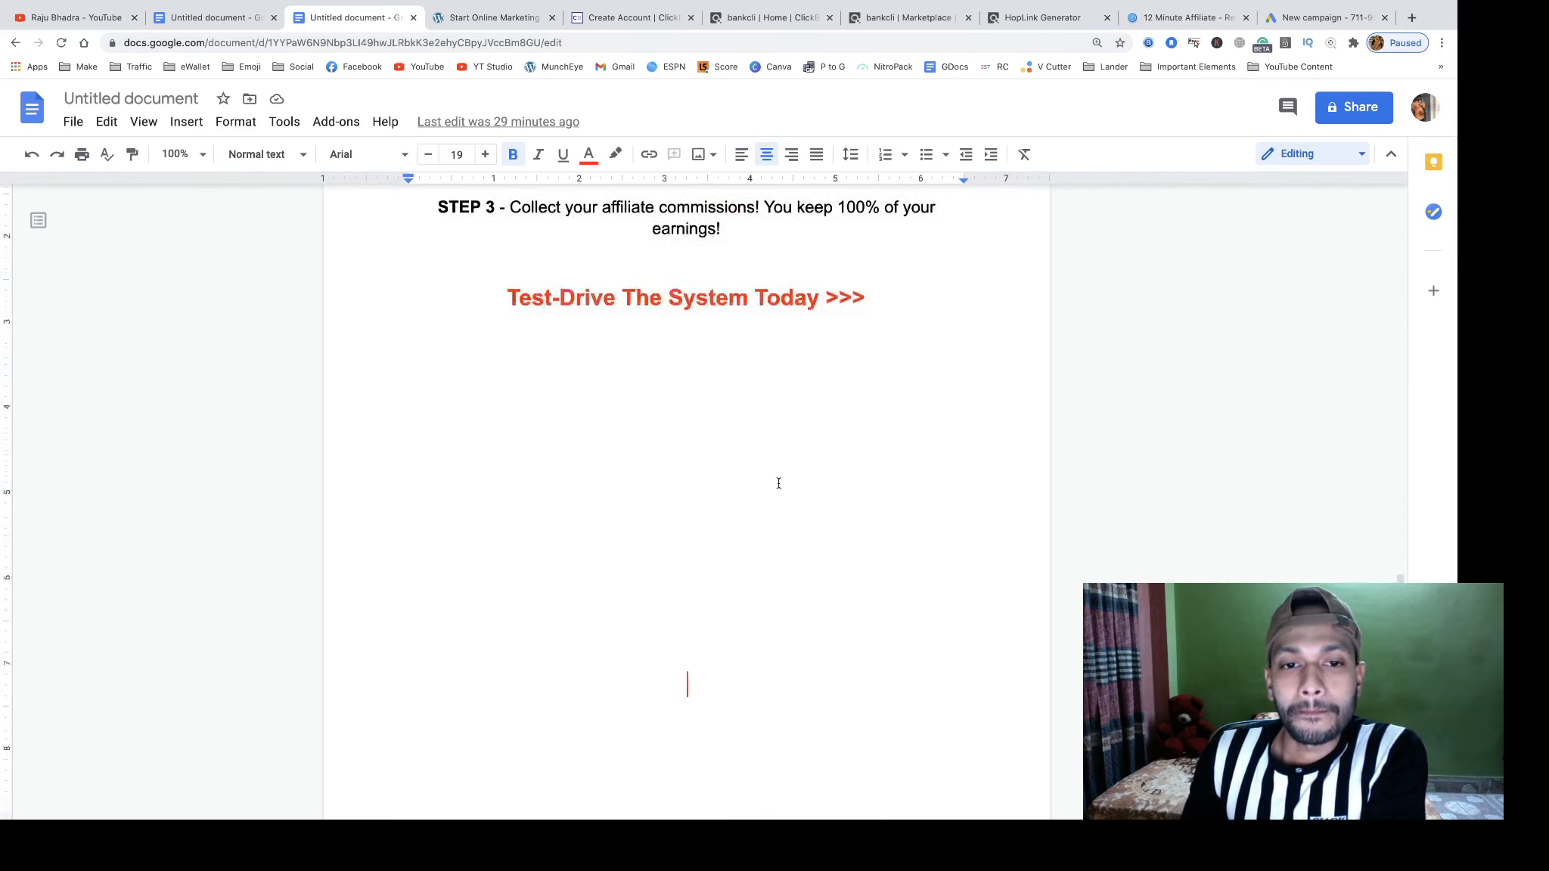
scroll(778, 483, down, 2)
scroll(779, 483, up, 15)
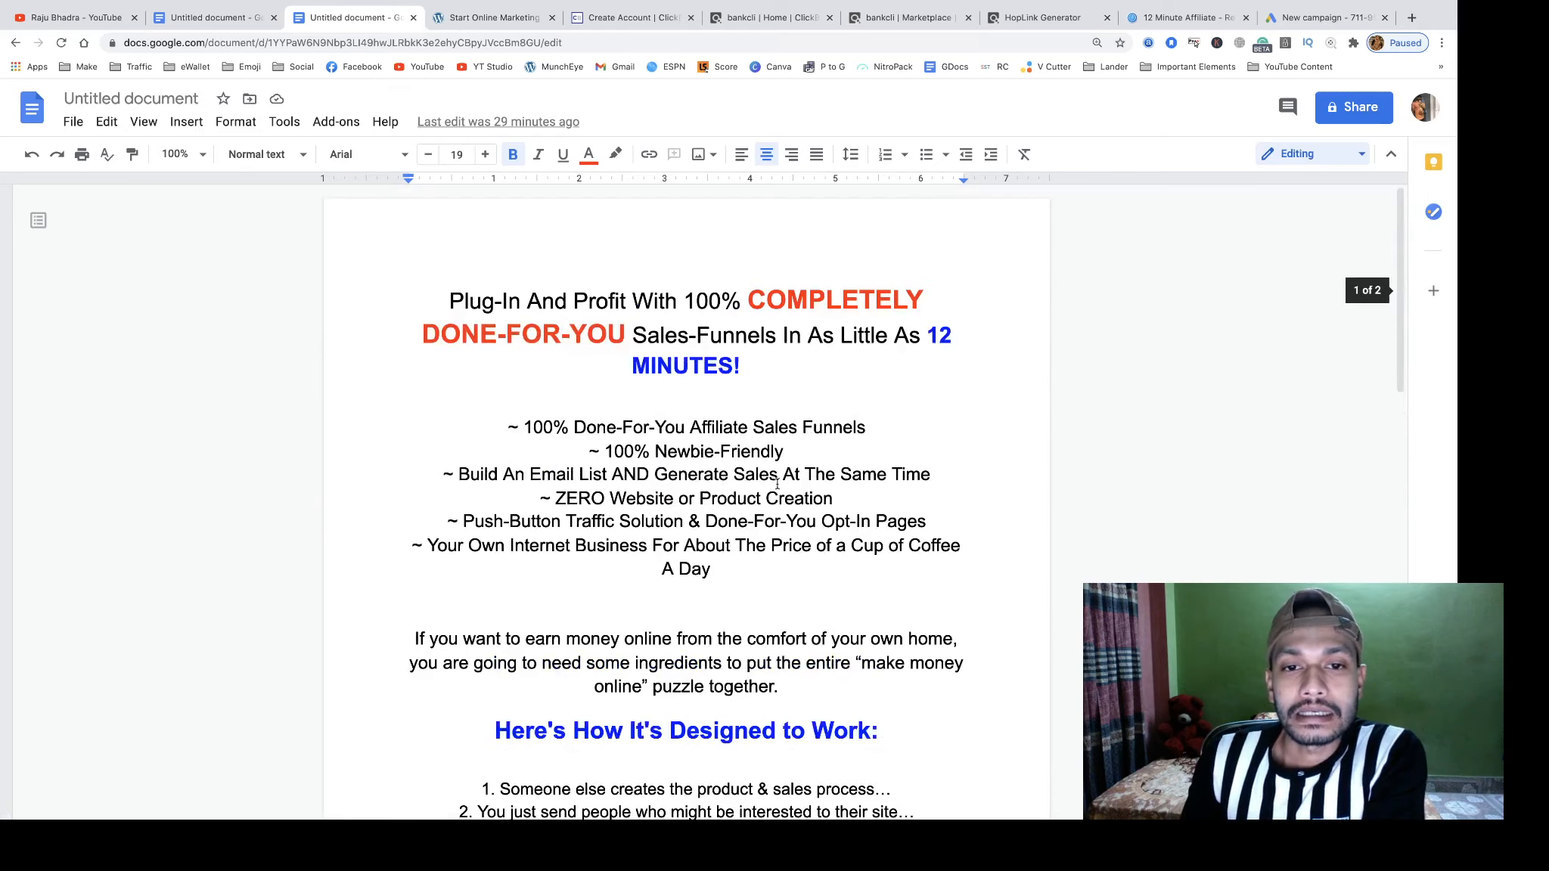
click(1174, 25)
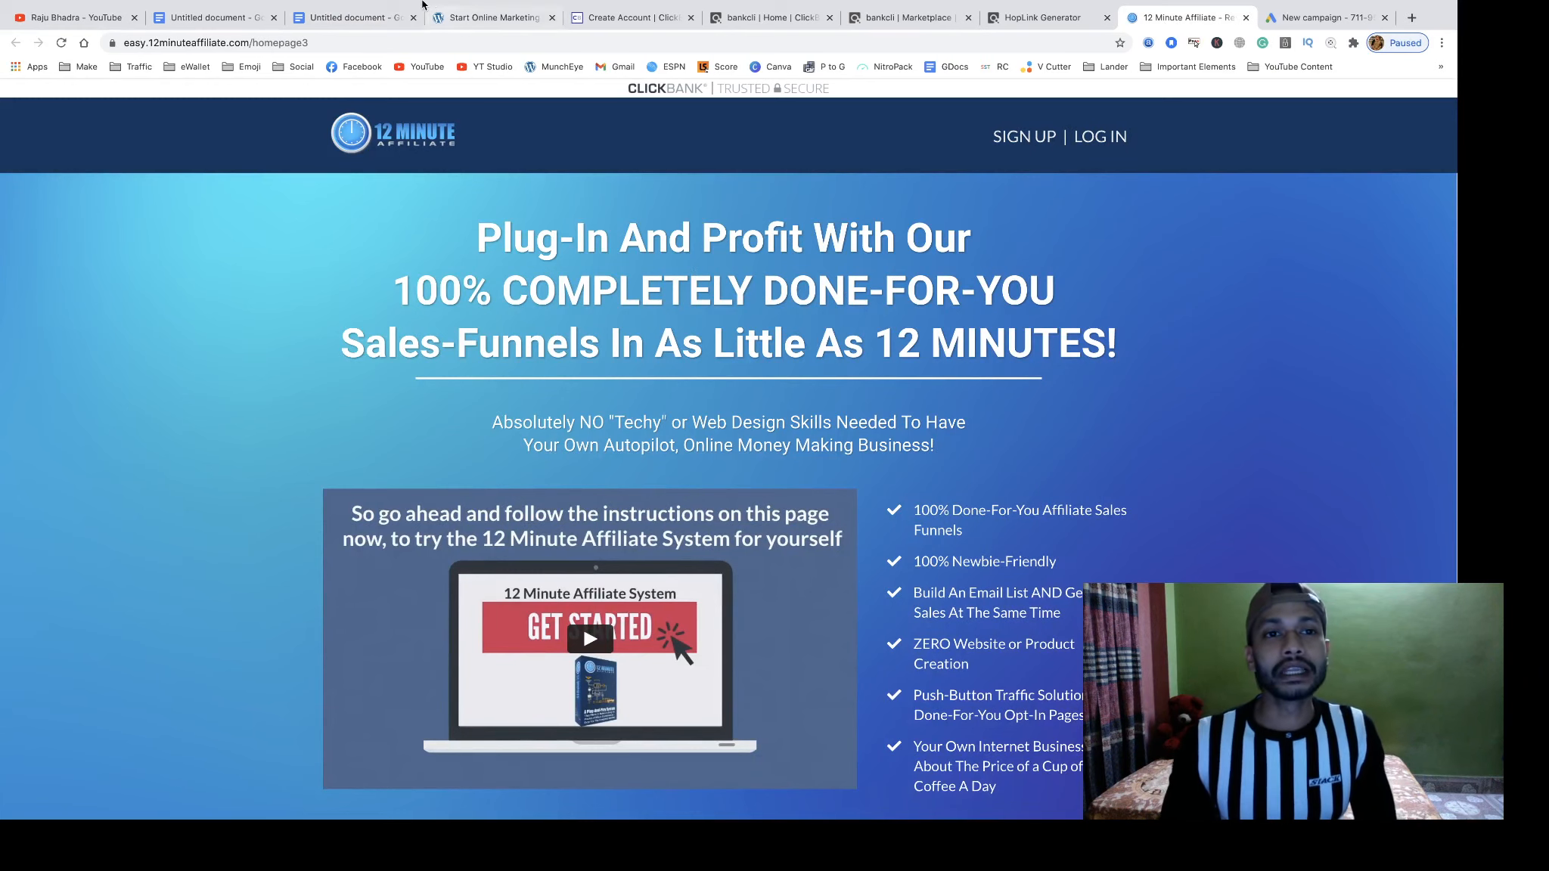
click(370, 21)
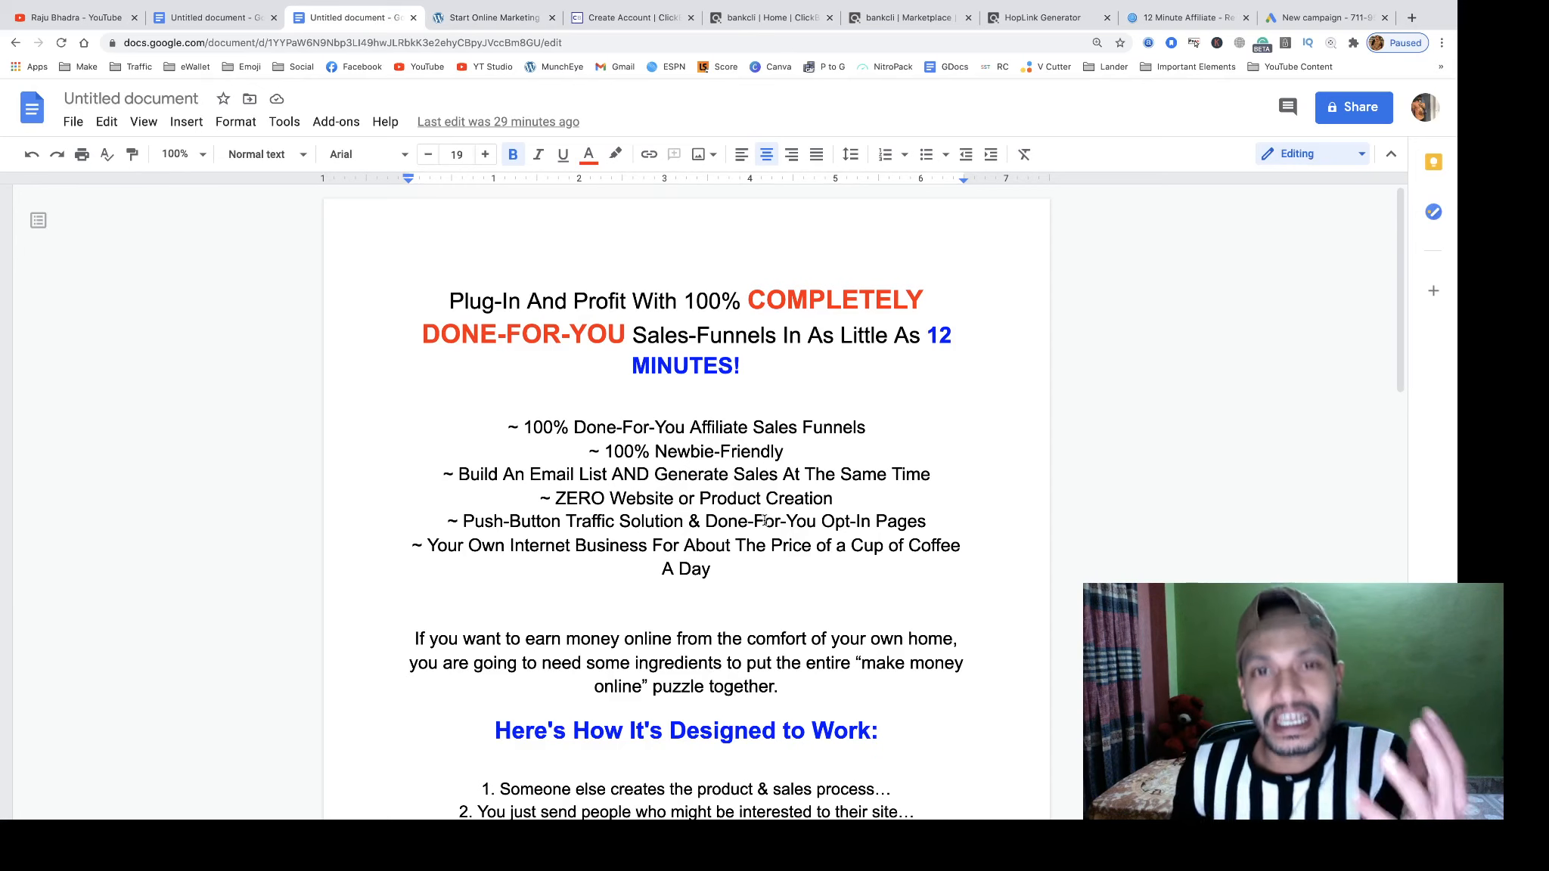
scroll(626, 502, down, 10)
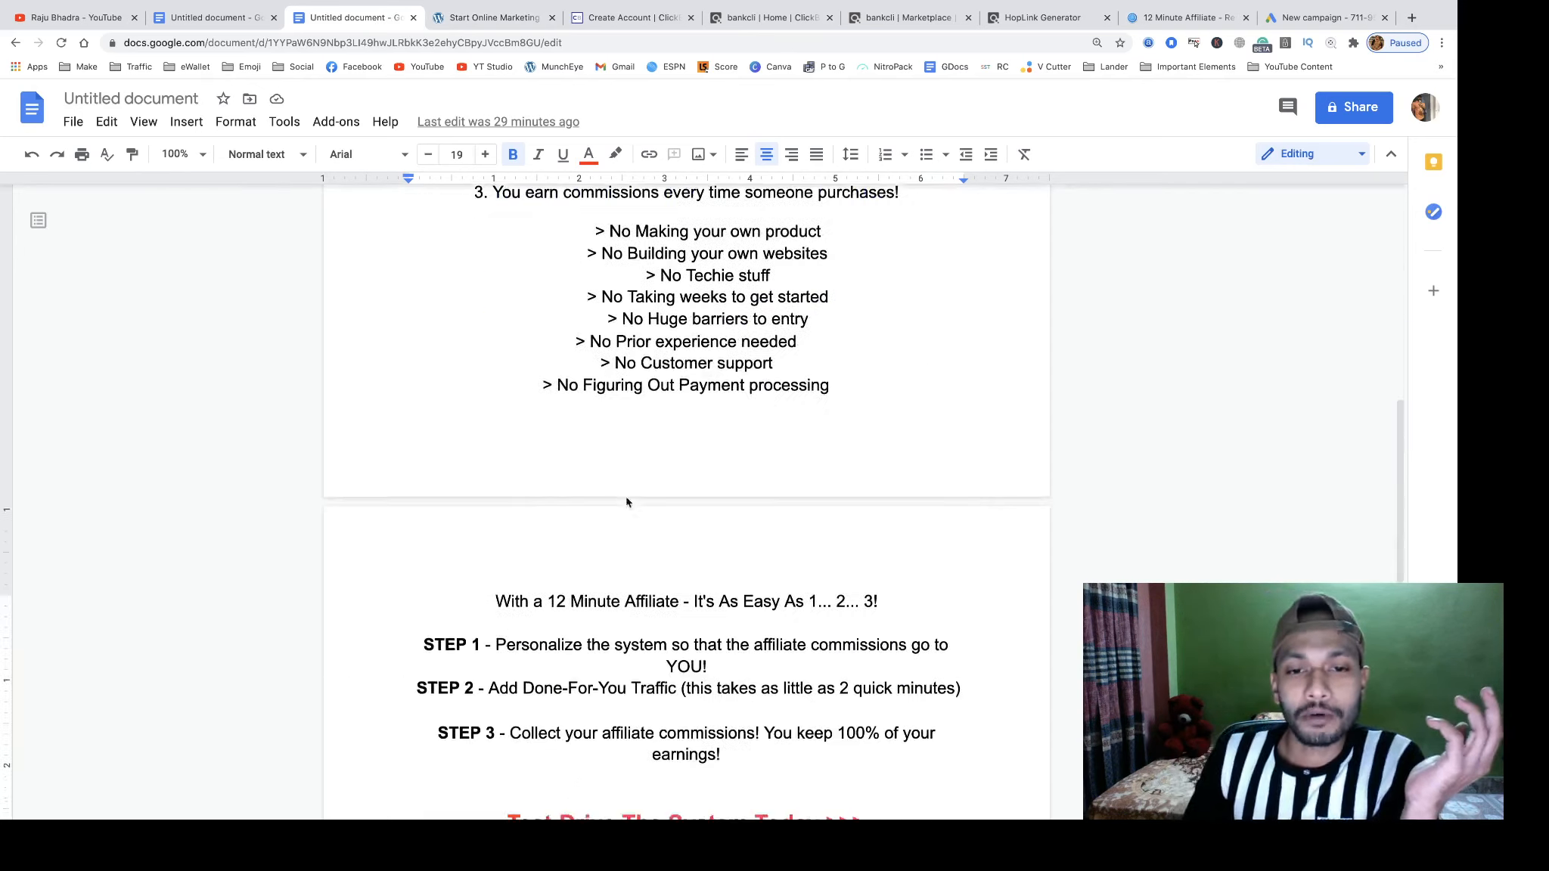
scroll(626, 503, down, 5)
scroll(626, 497, up, 10)
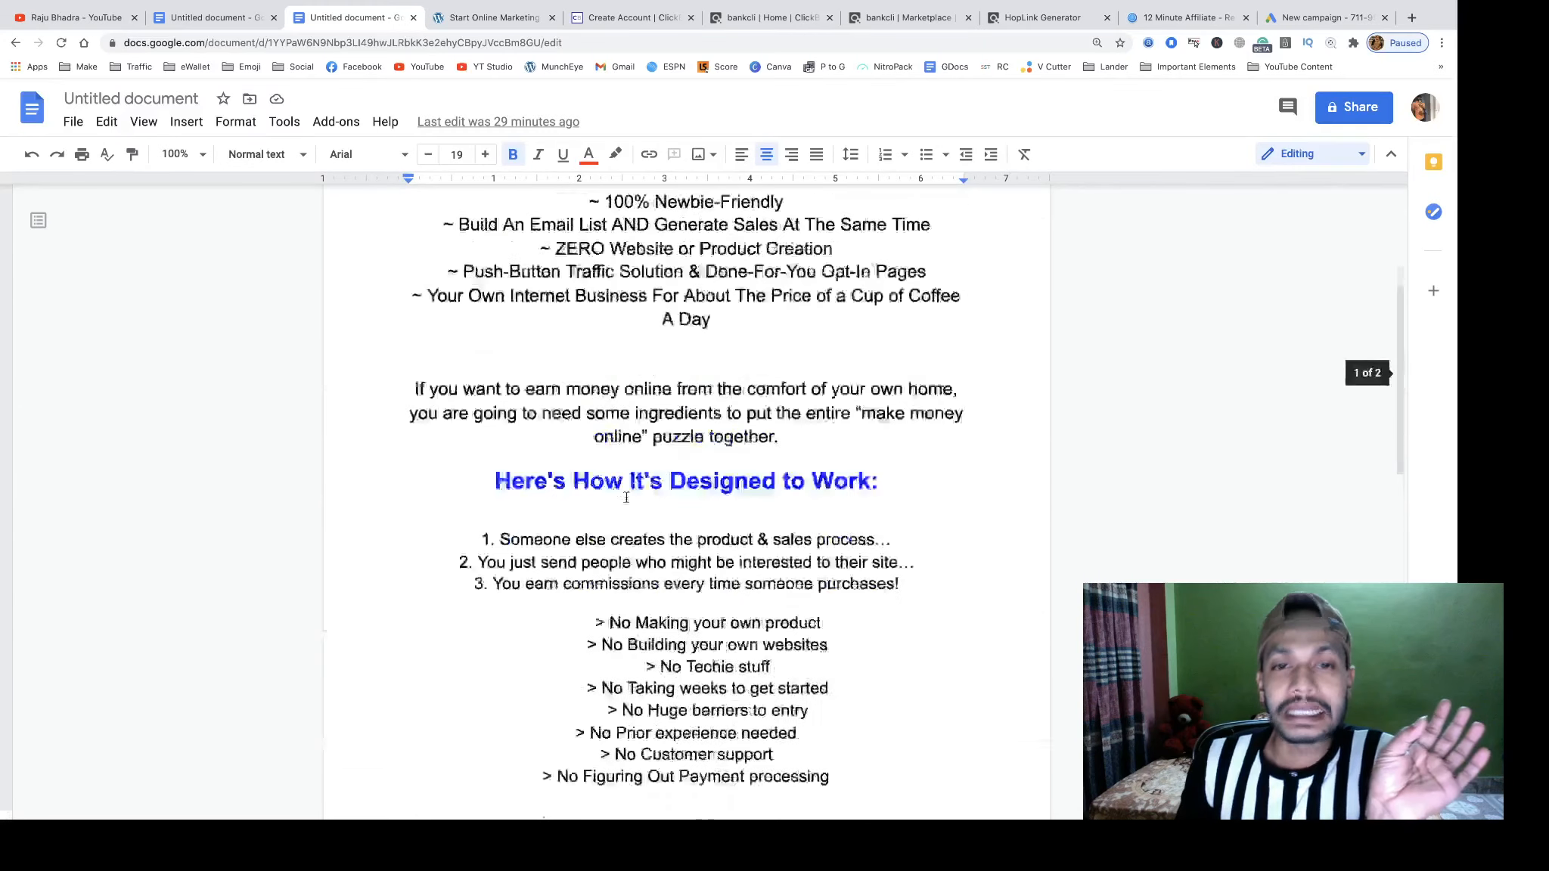
scroll(626, 496, up, 3)
- Trim the "/edit" ending from the web address of the "Plug-In And Profit" Google Docs document
click(421, 42)
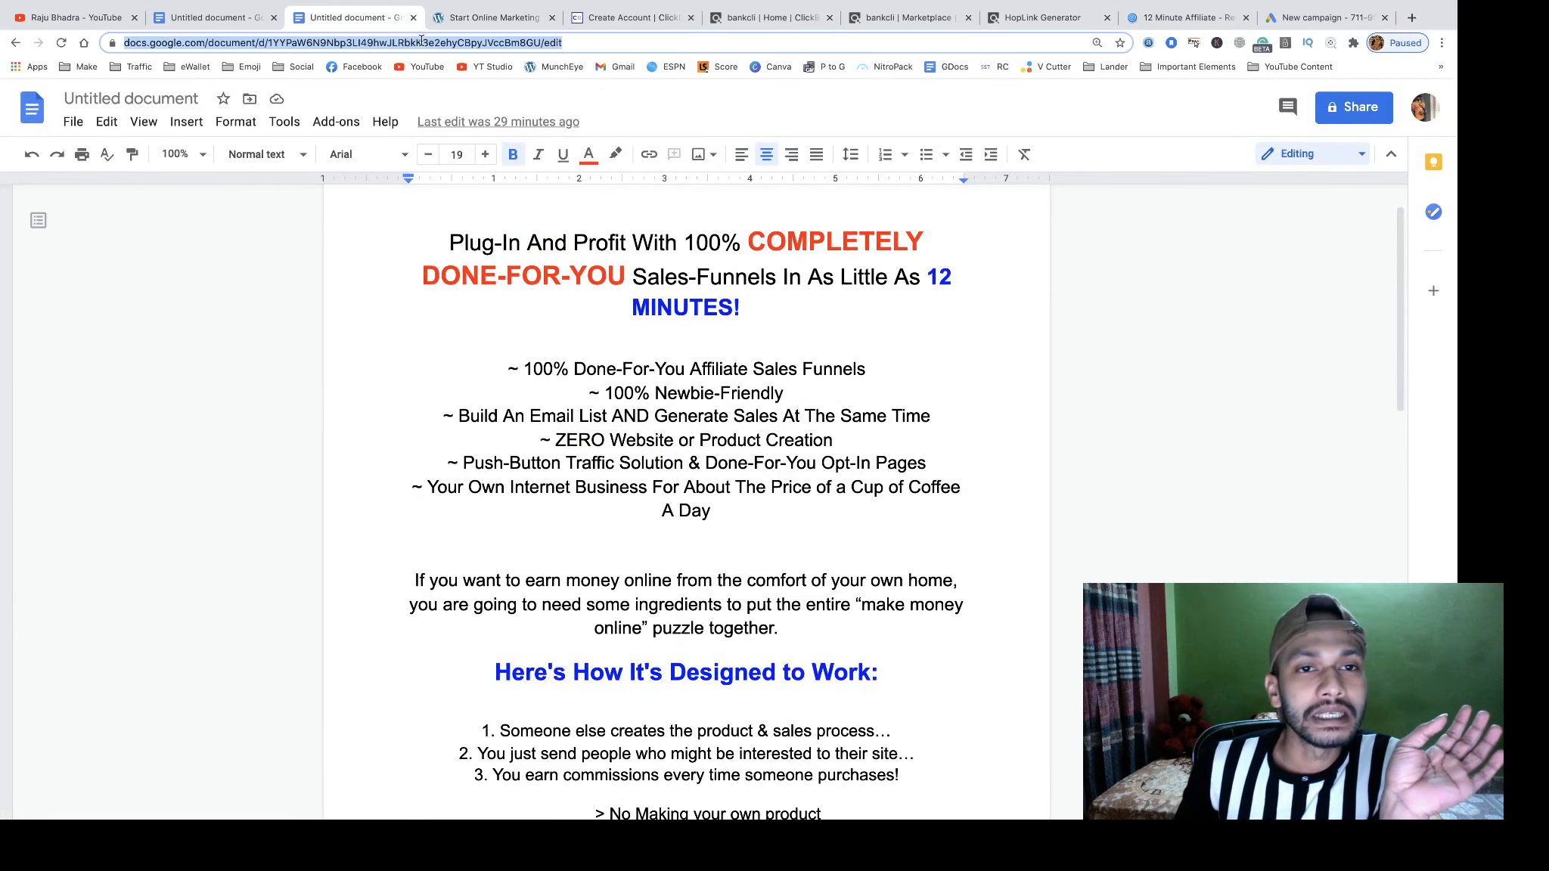
click(421, 42)
drag(575, 42, 603, 44)
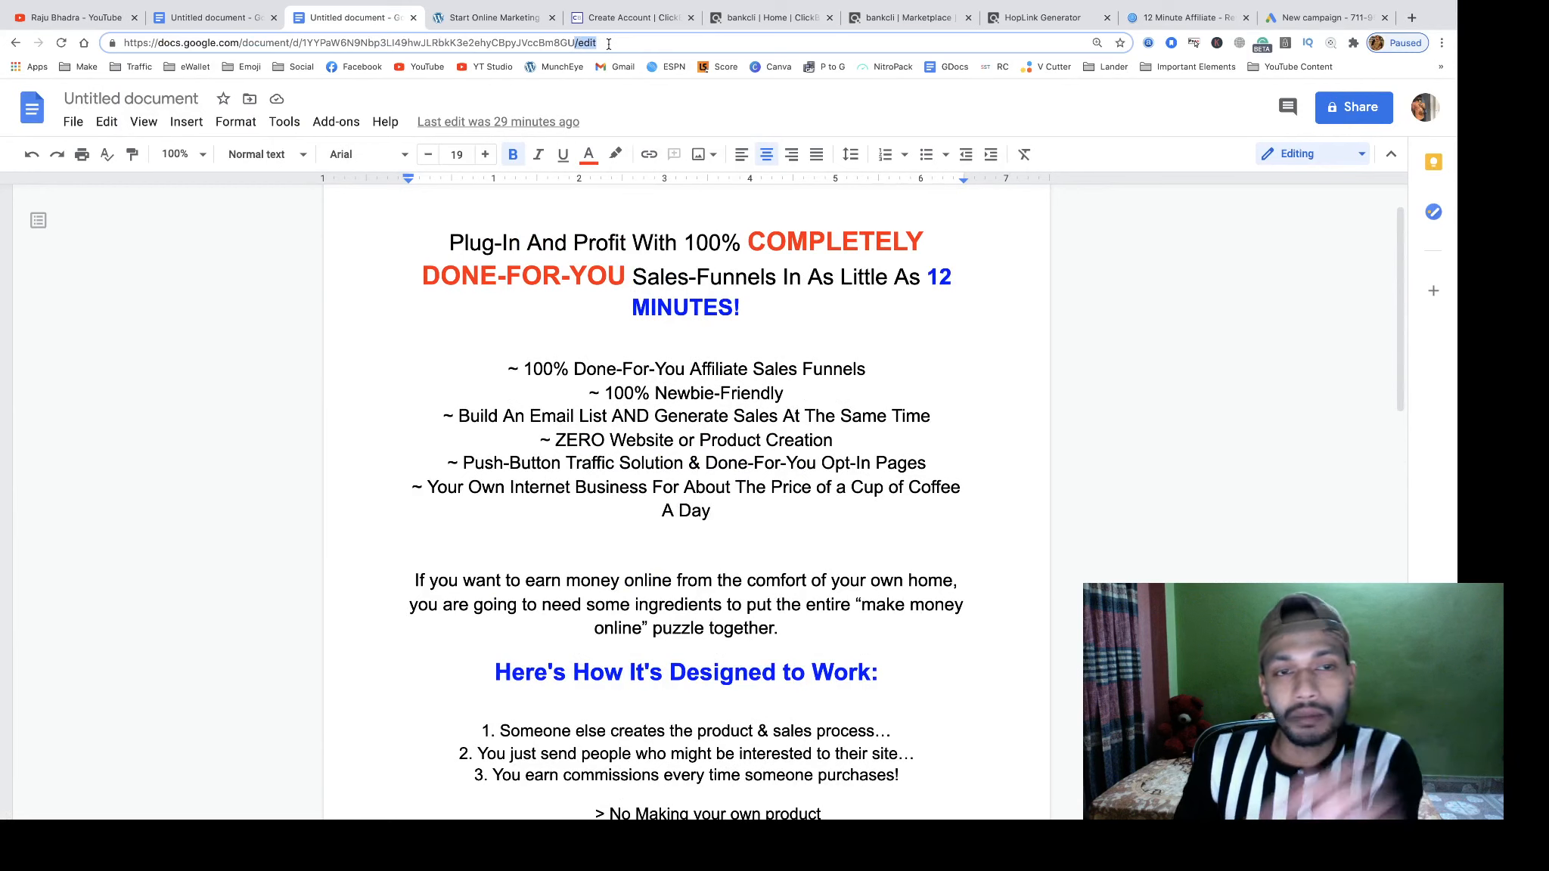
key(BackSpace)
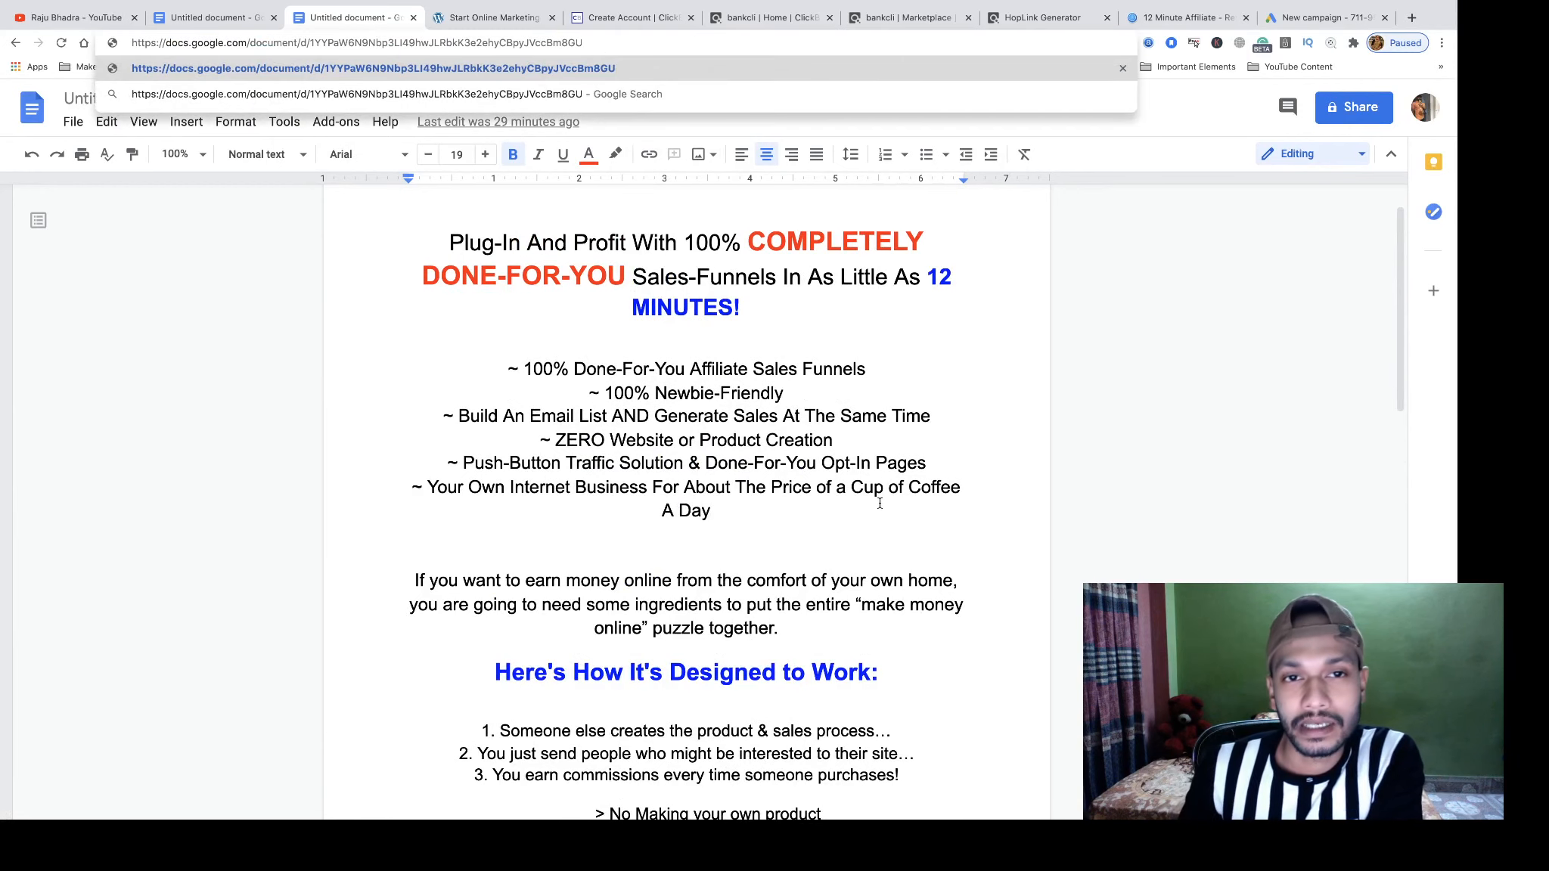
click(897, 469)
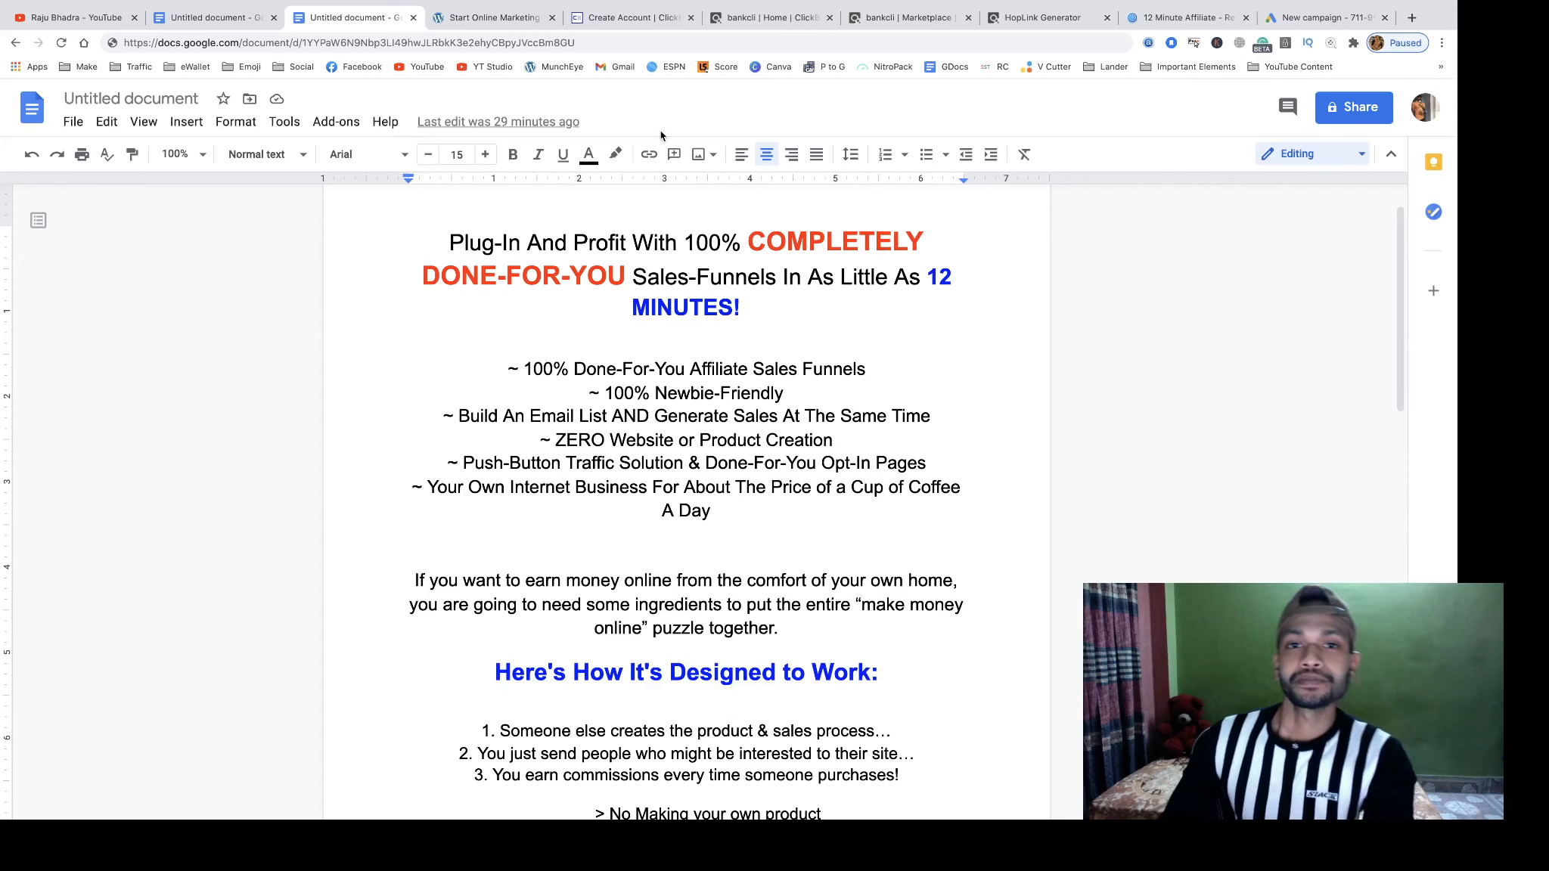
click(1328, 18)
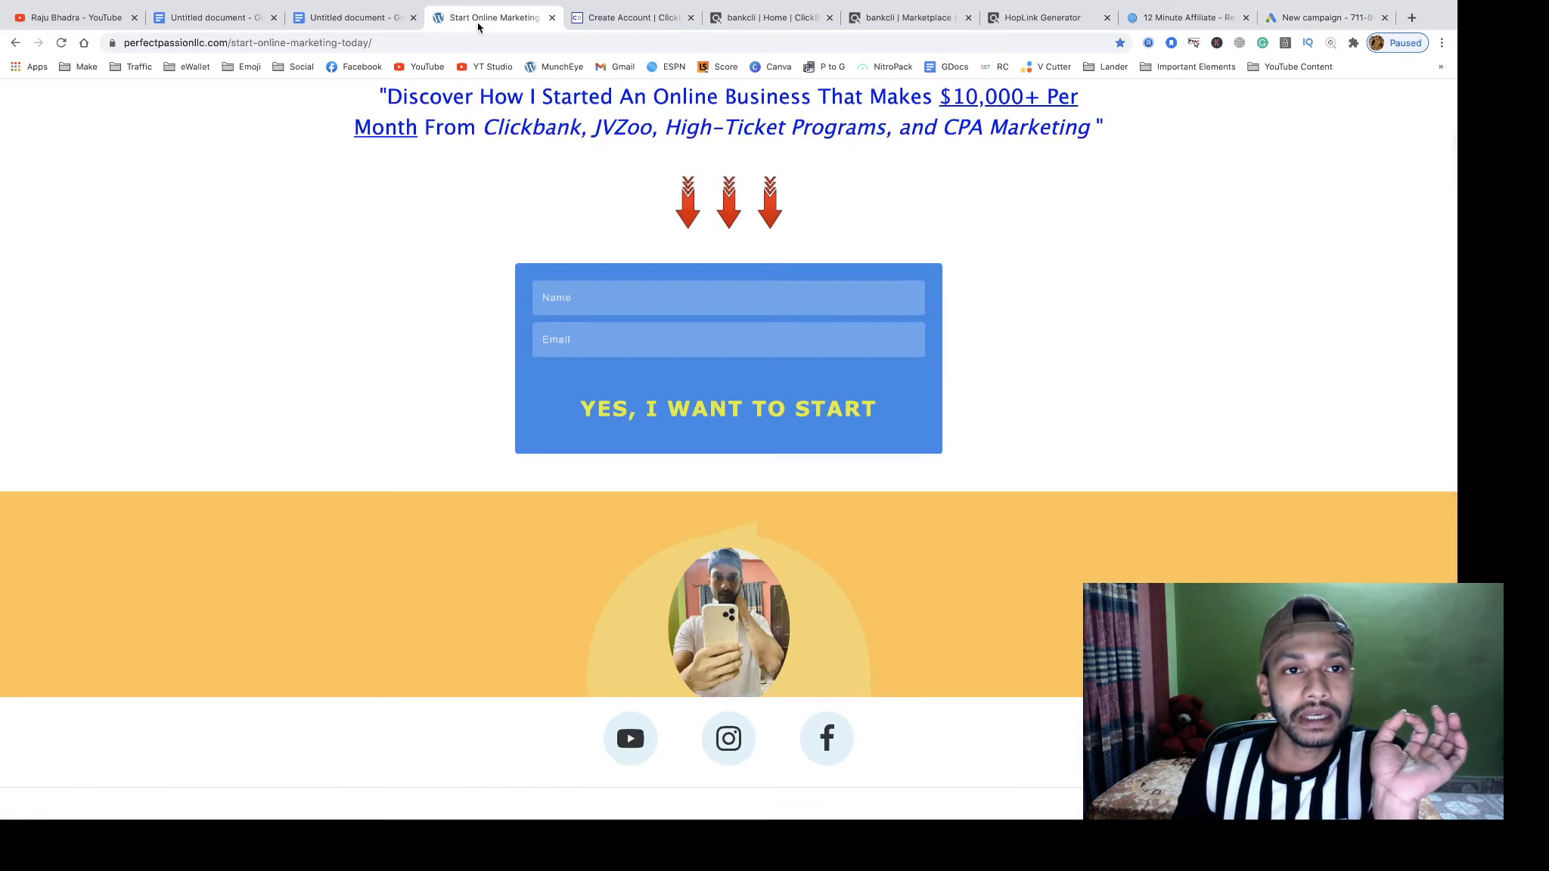
click(484, 18)
click(233, 42)
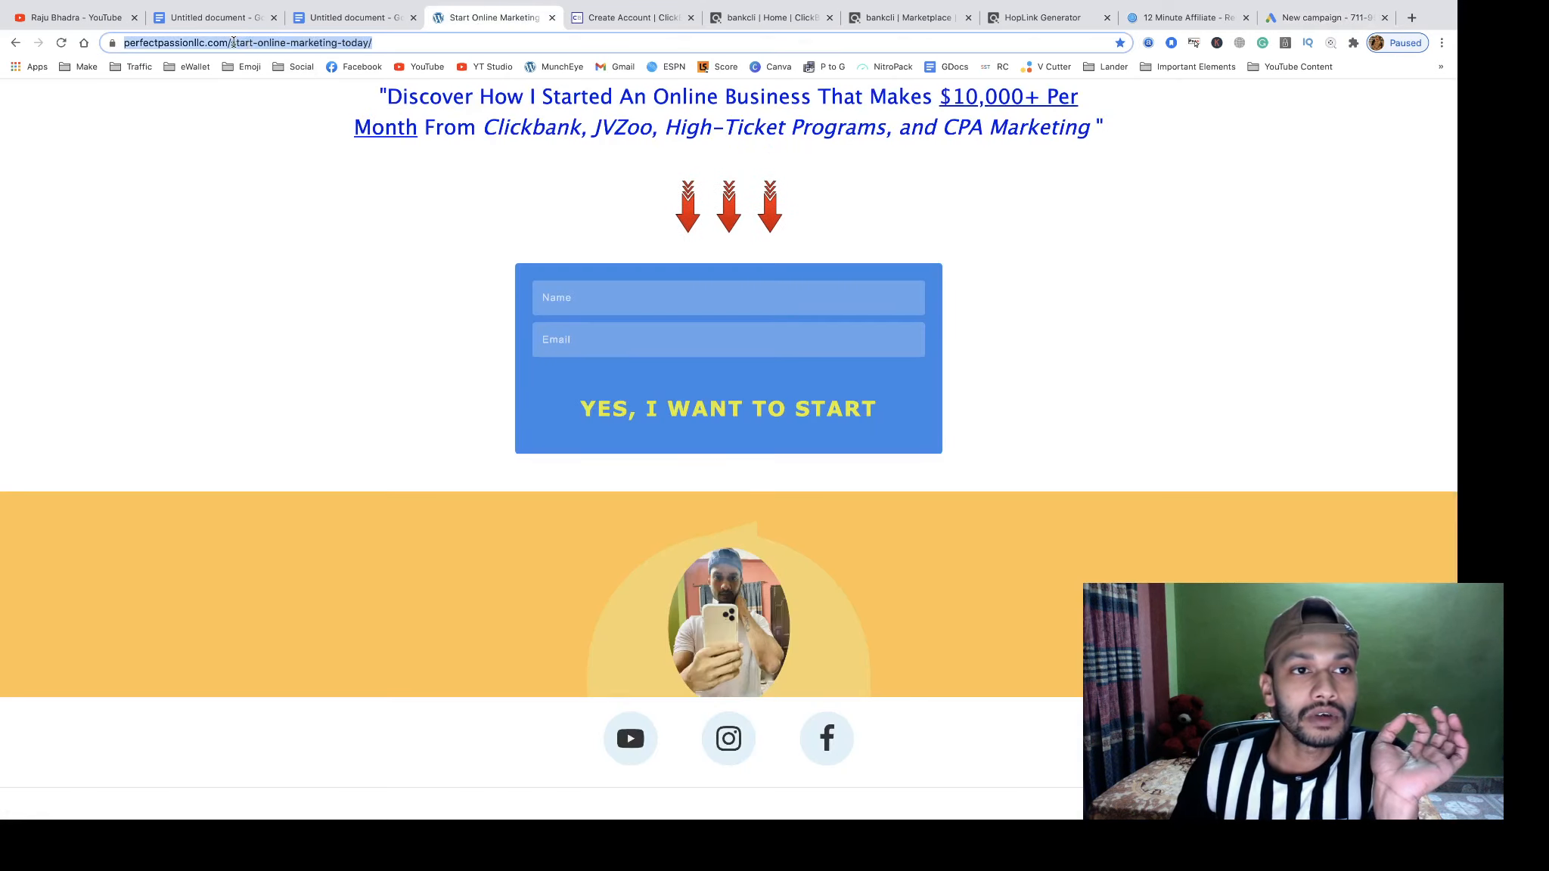
click(233, 42)
drag(265, 43, 126, 43)
right_click(144, 40)
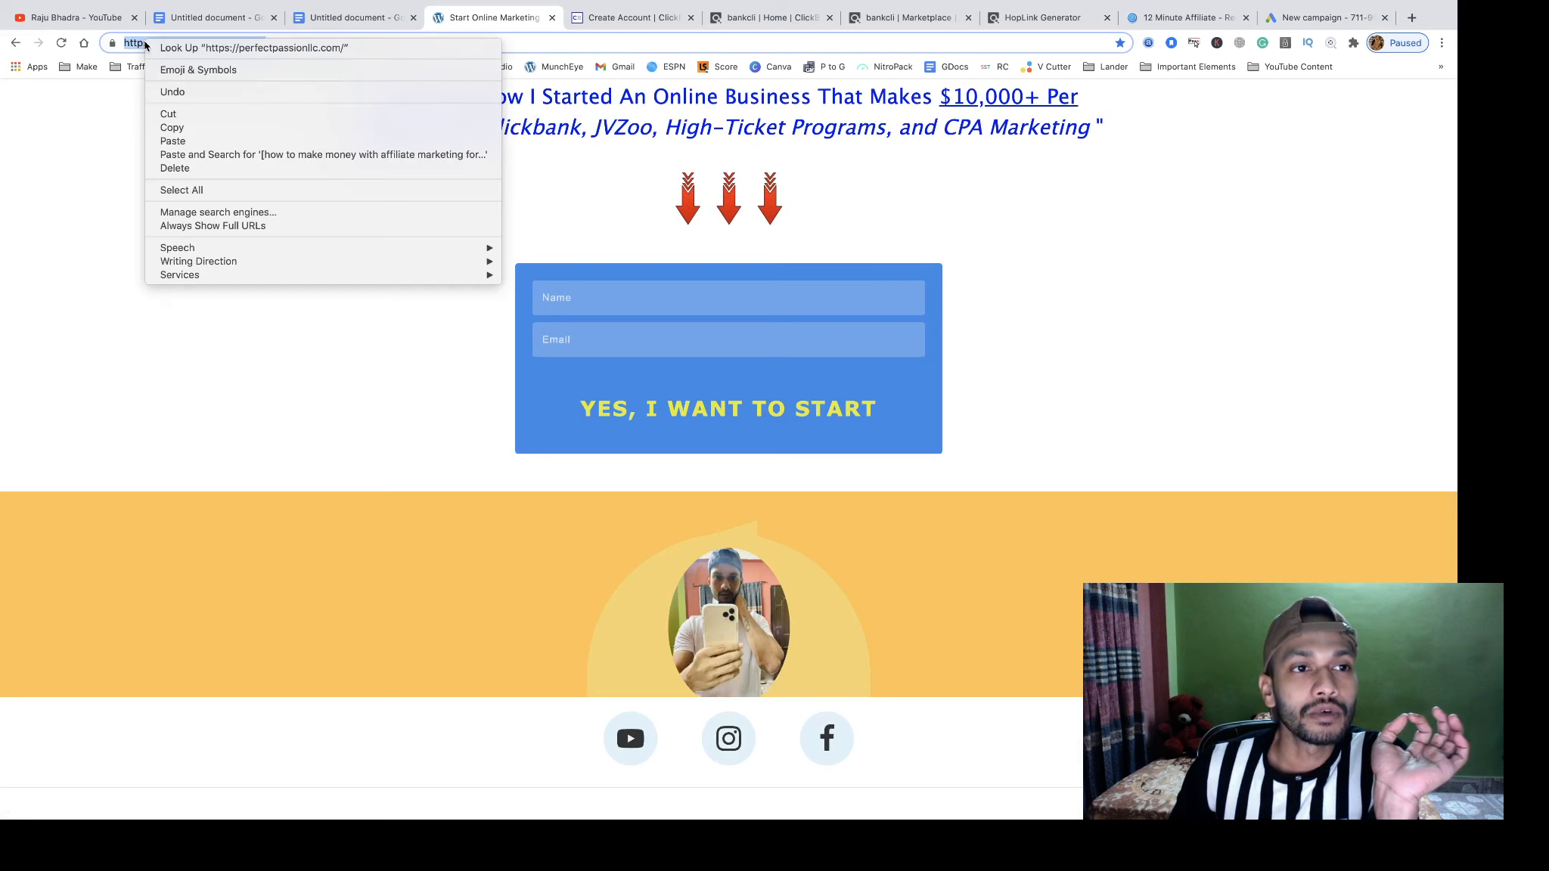
click(164, 129)
click(352, 18)
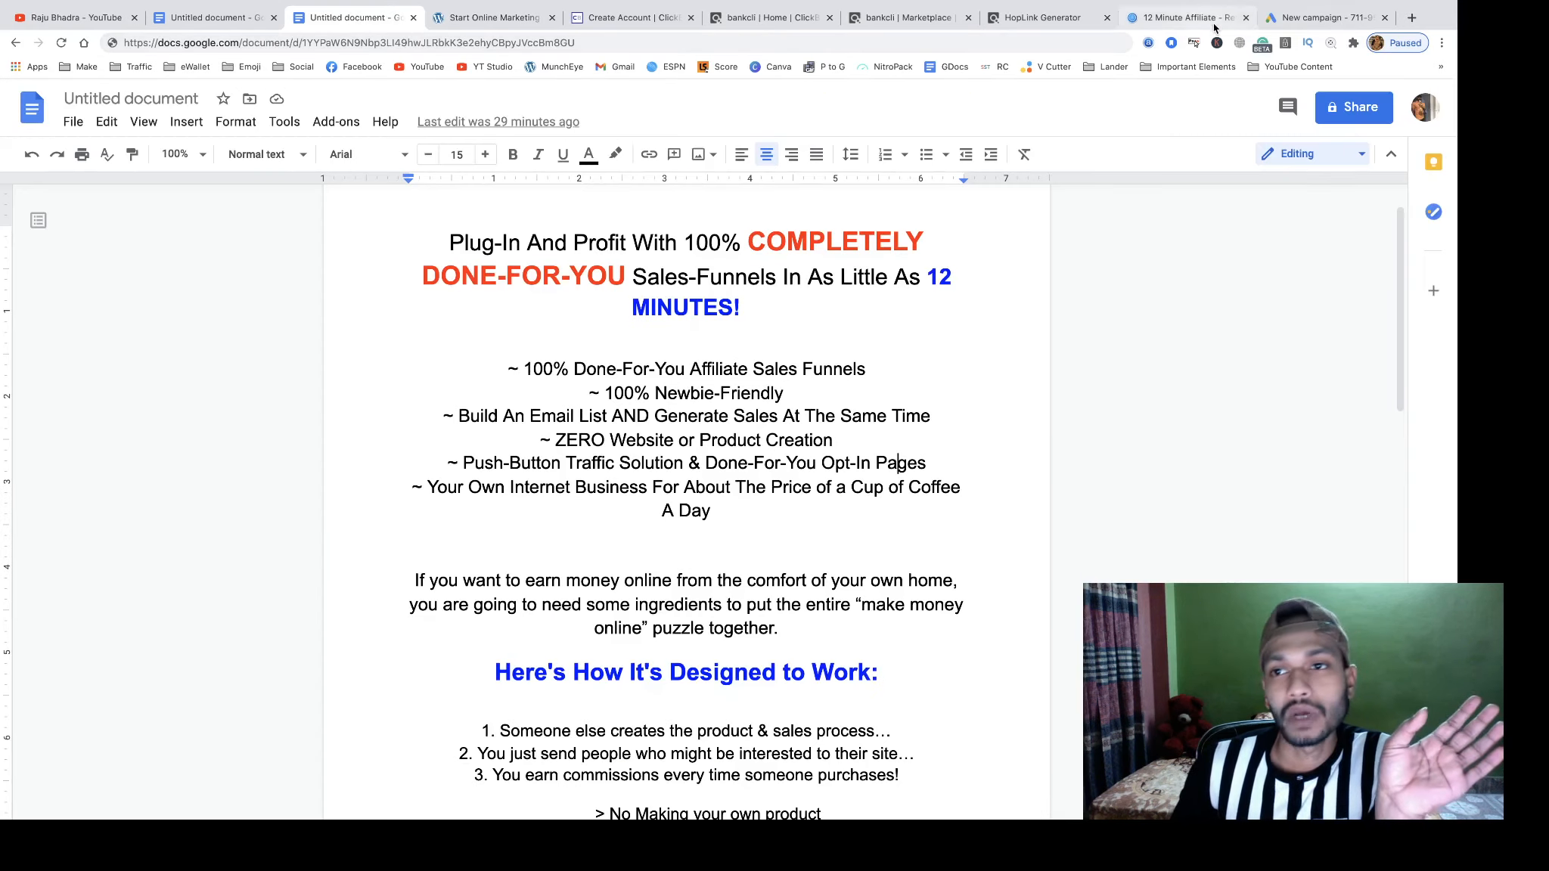
click(1320, 17)
right_click(418, 675)
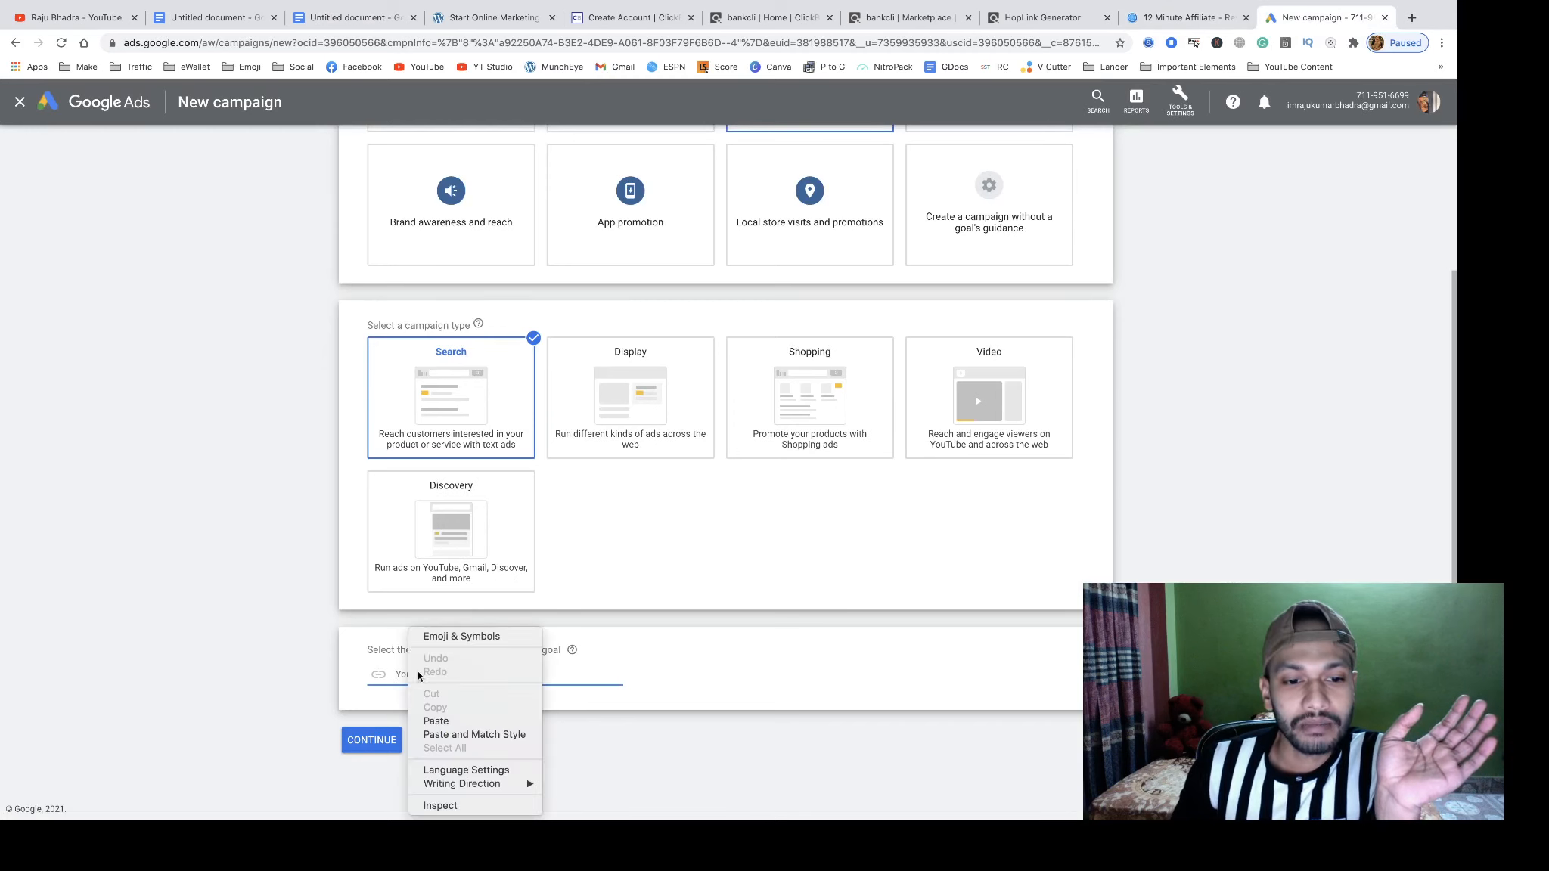
click(436, 721)
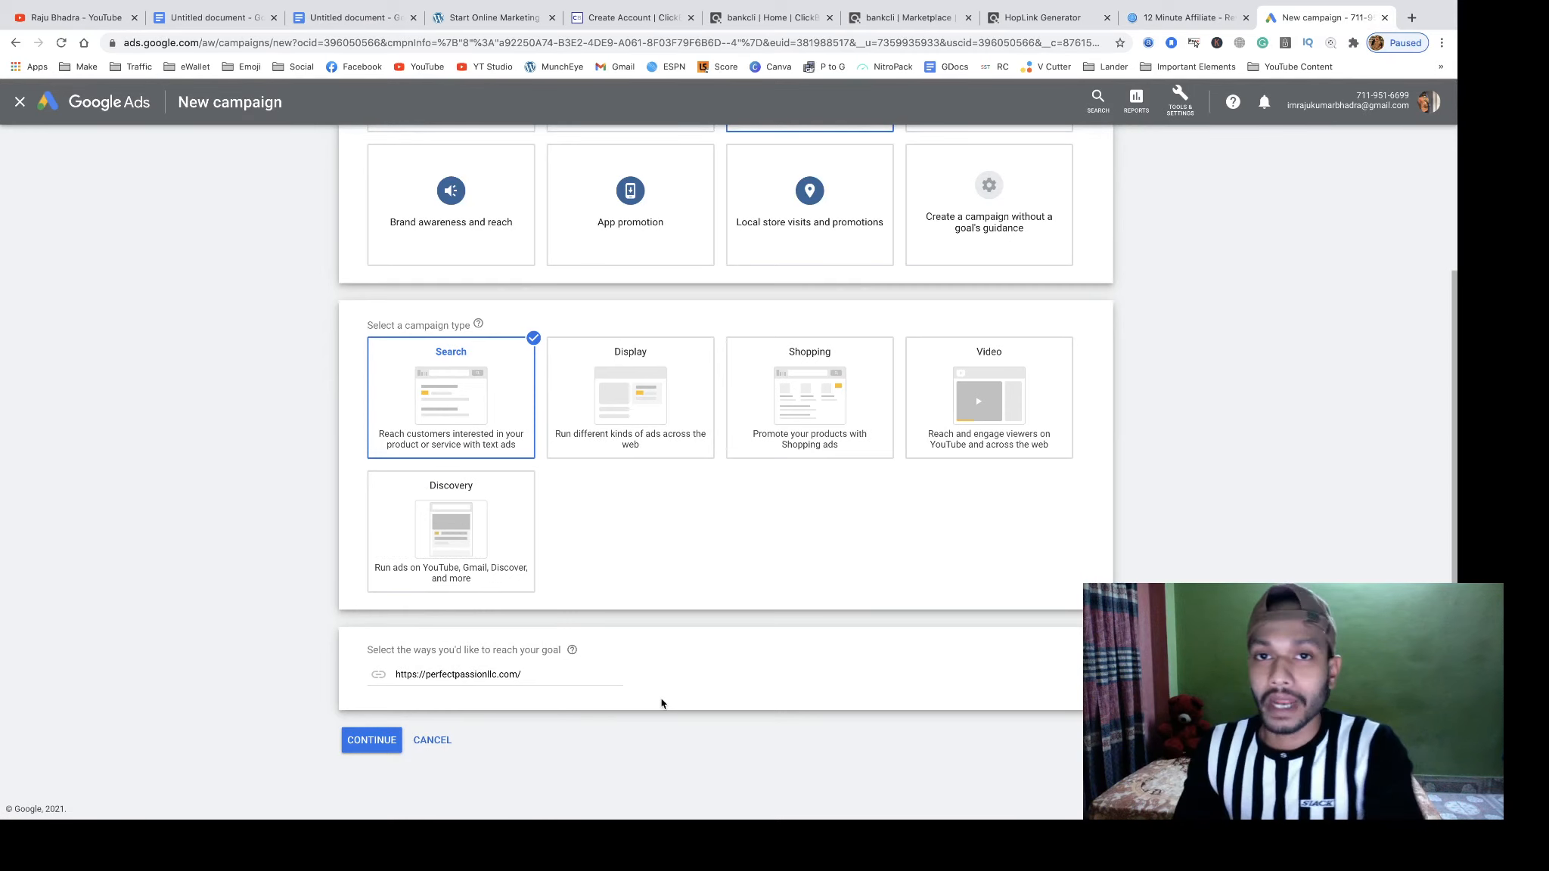
click(384, 751)
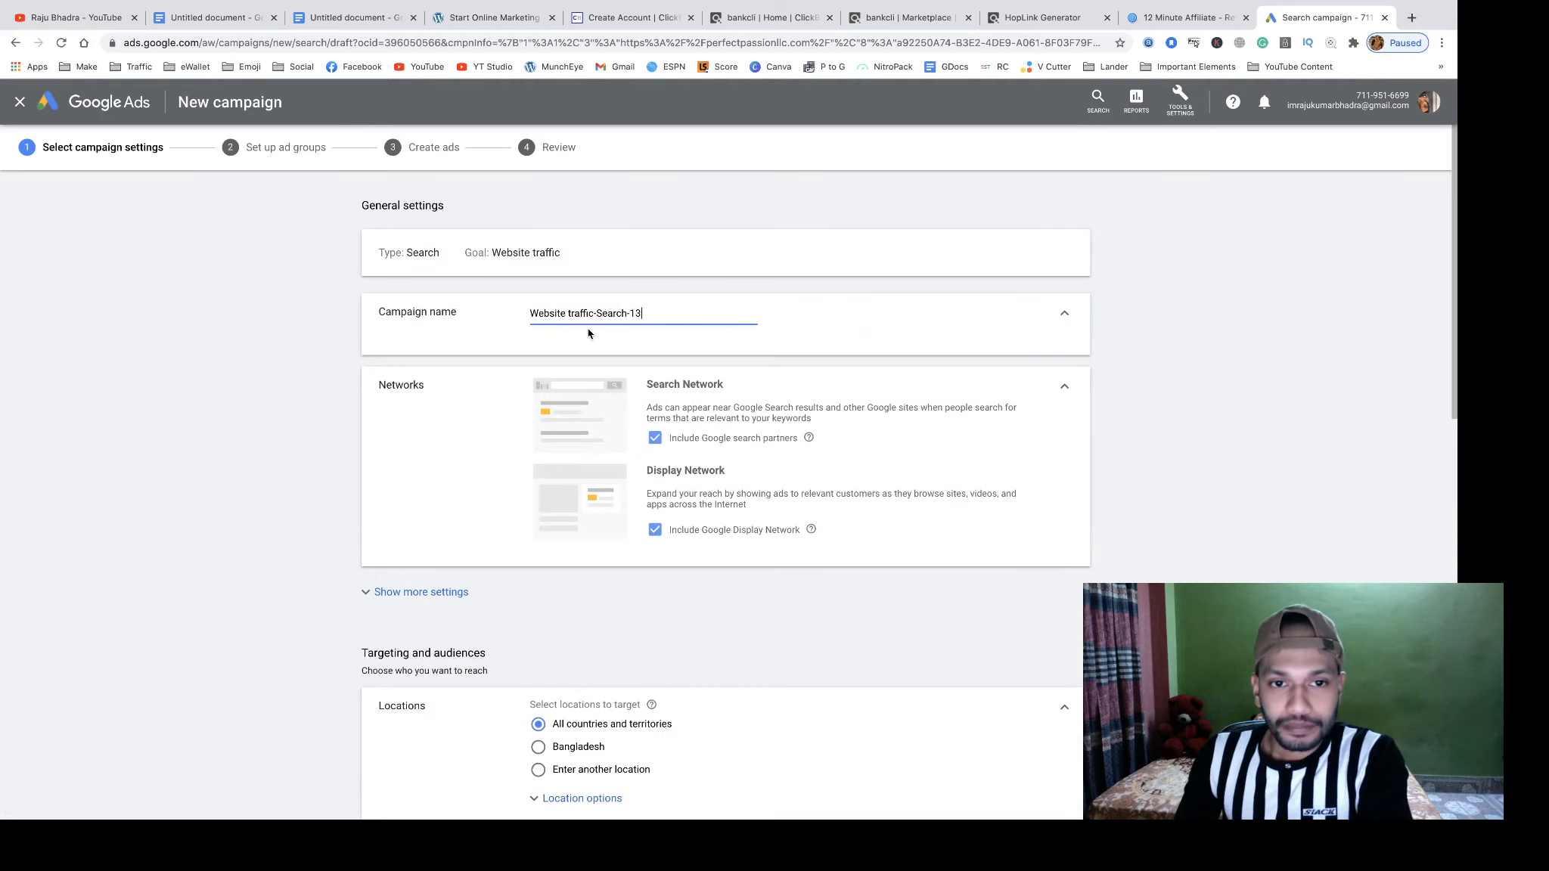
- Name the campaign "testcamp" and exclude the Google Display Network from its networks
triple_click(605, 313)
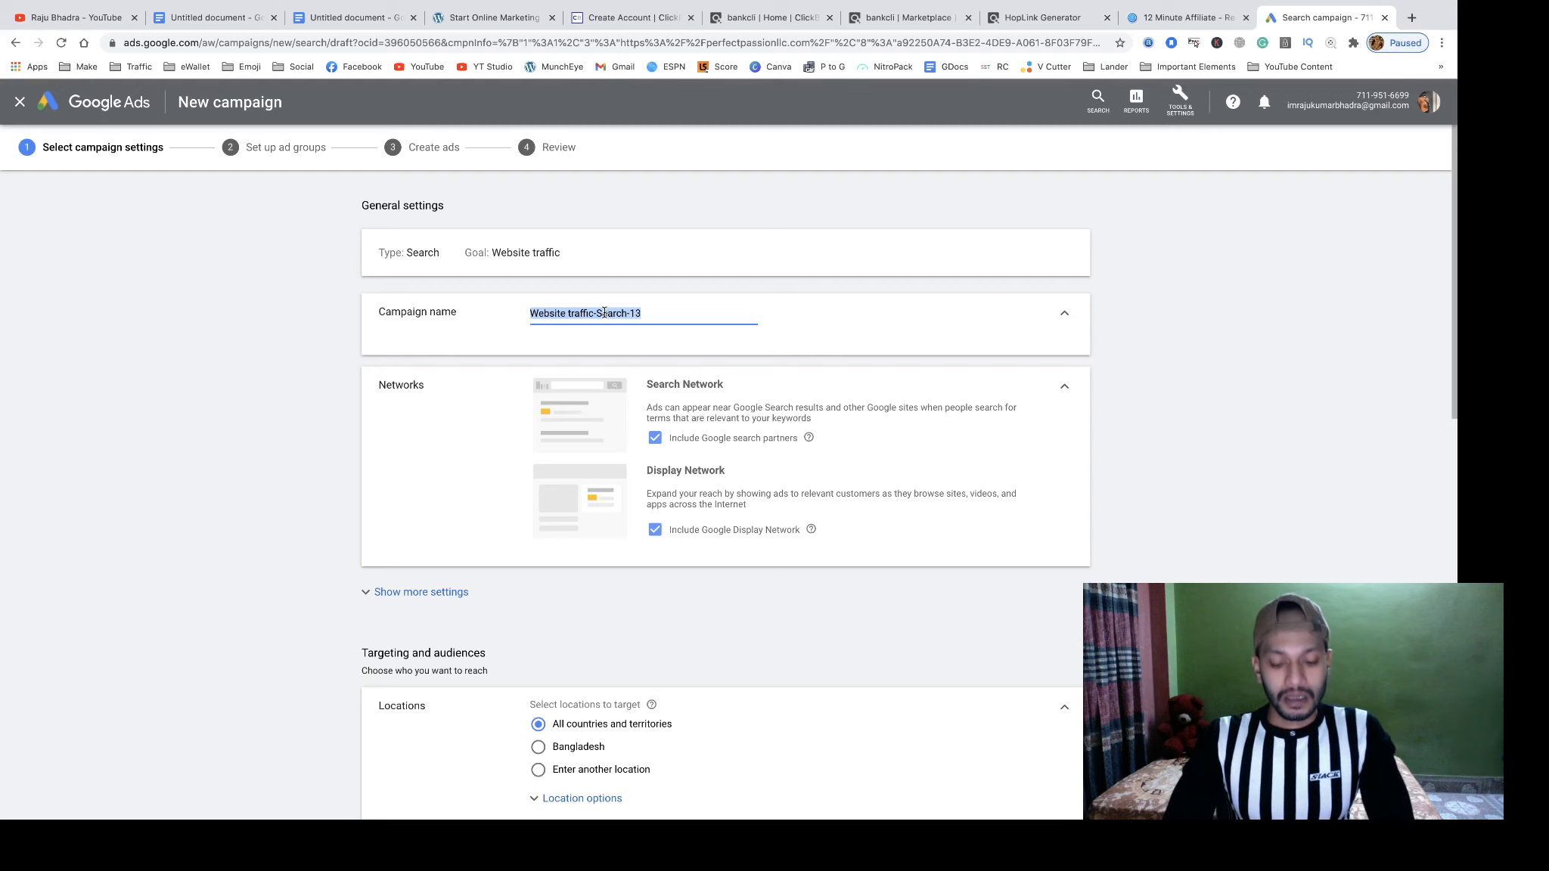
text(tes)
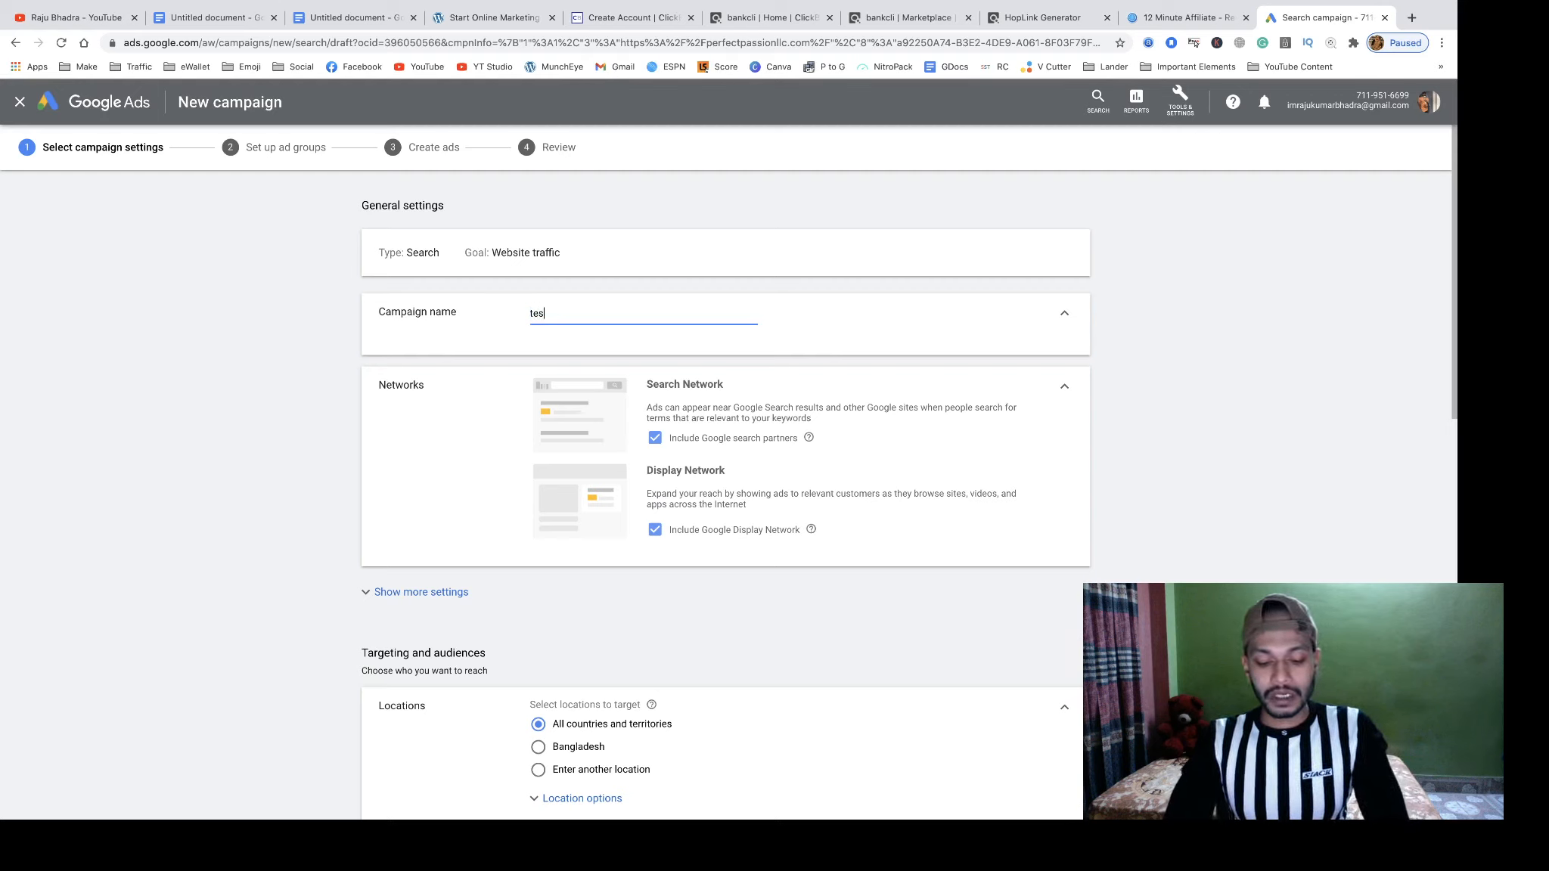
text(tcamp)
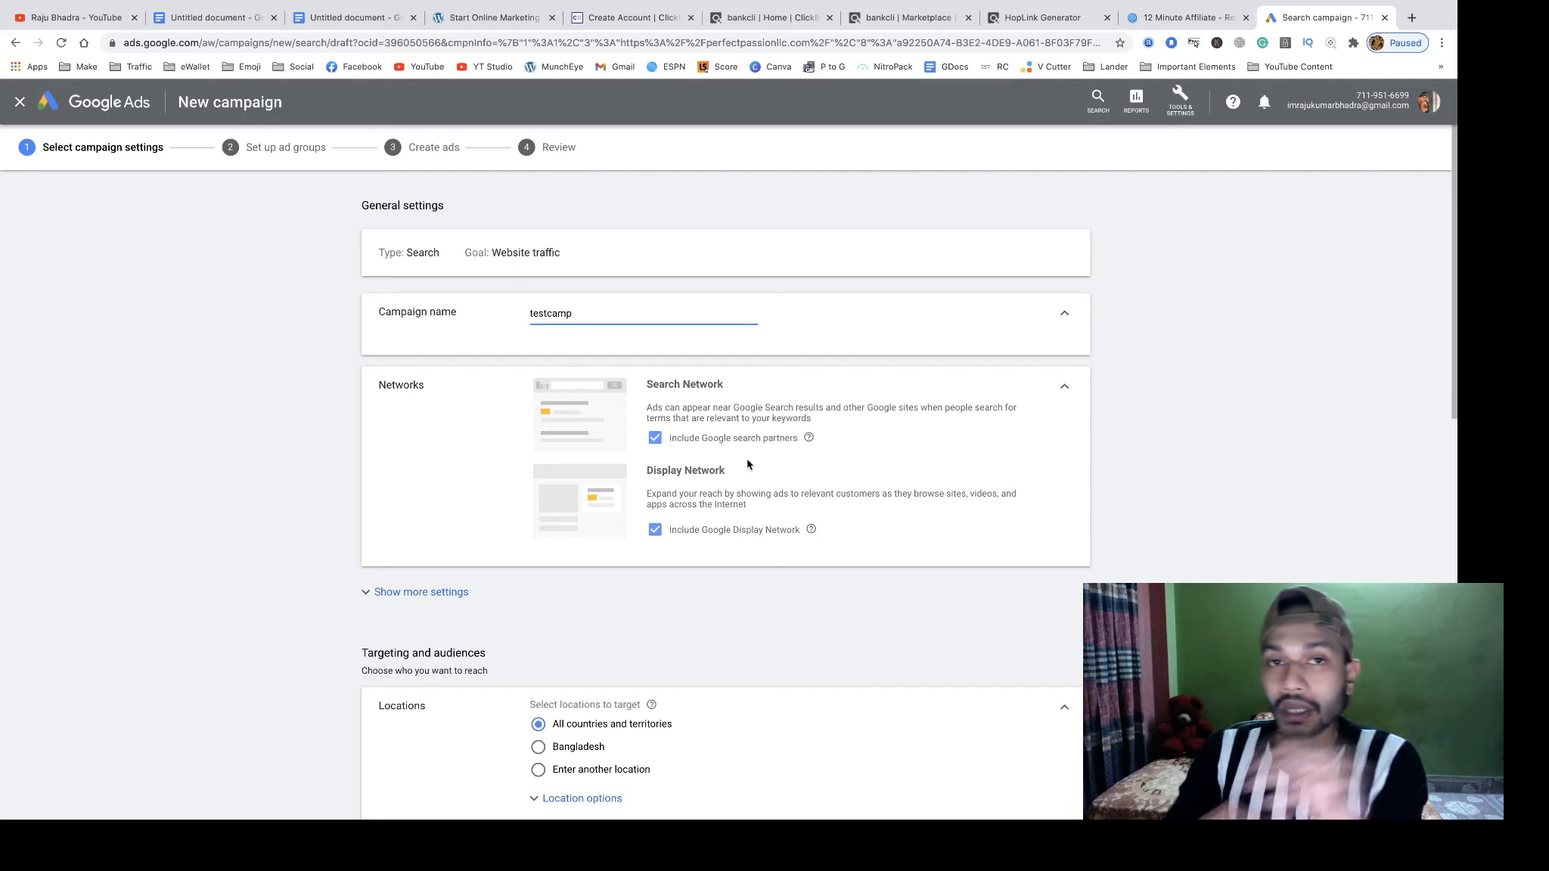
click(655, 530)
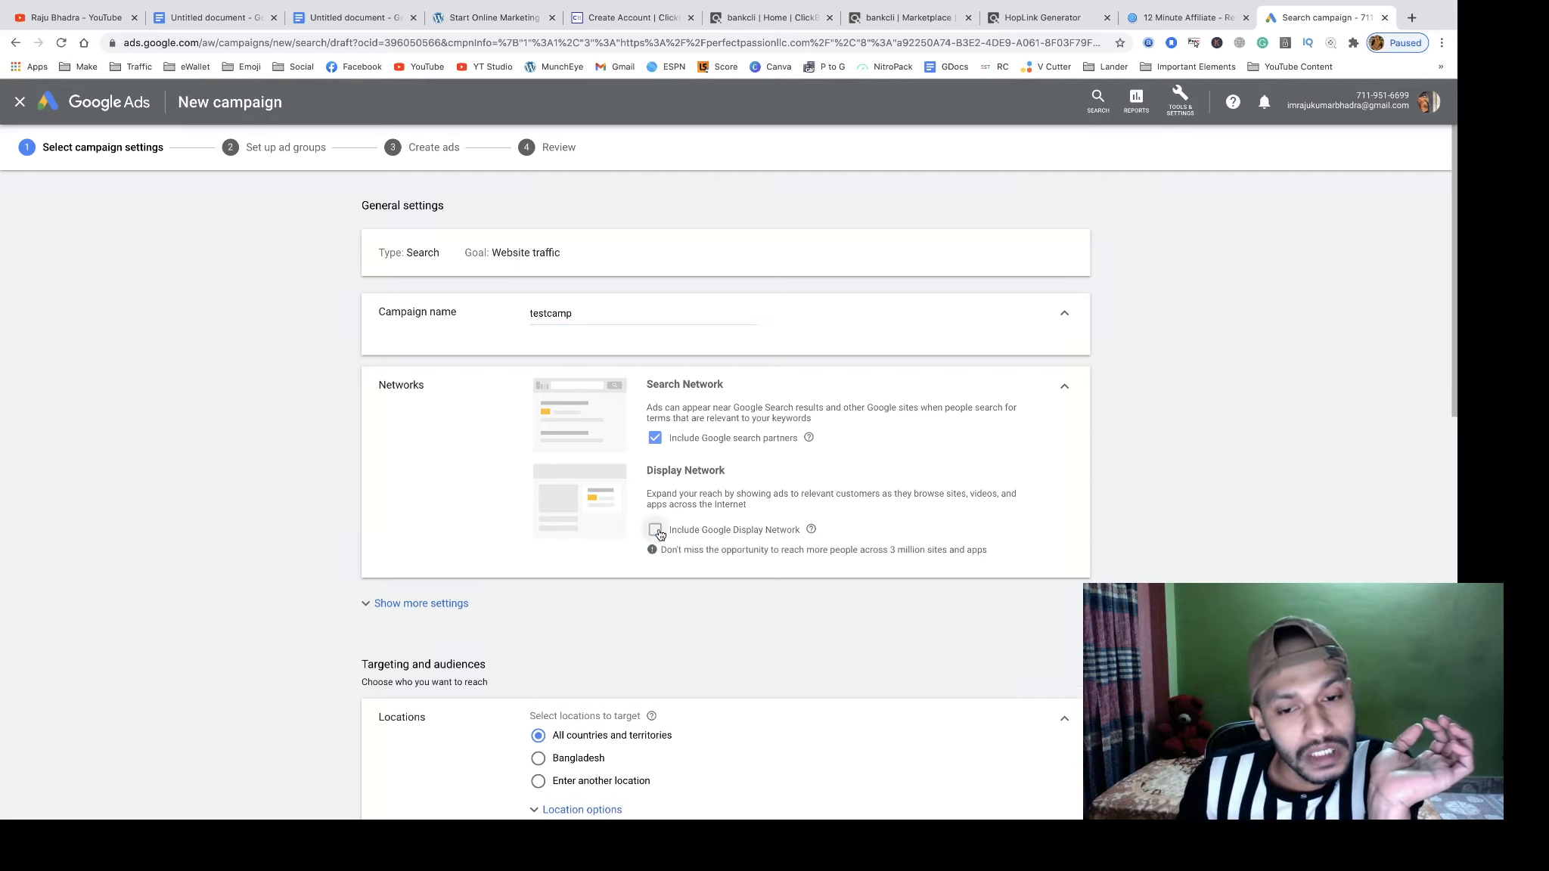
- Switch the campaign's location targeting to another location, search for "usa" and target the United States
scroll(840, 571, down, 1)
scroll(846, 573, down, 5)
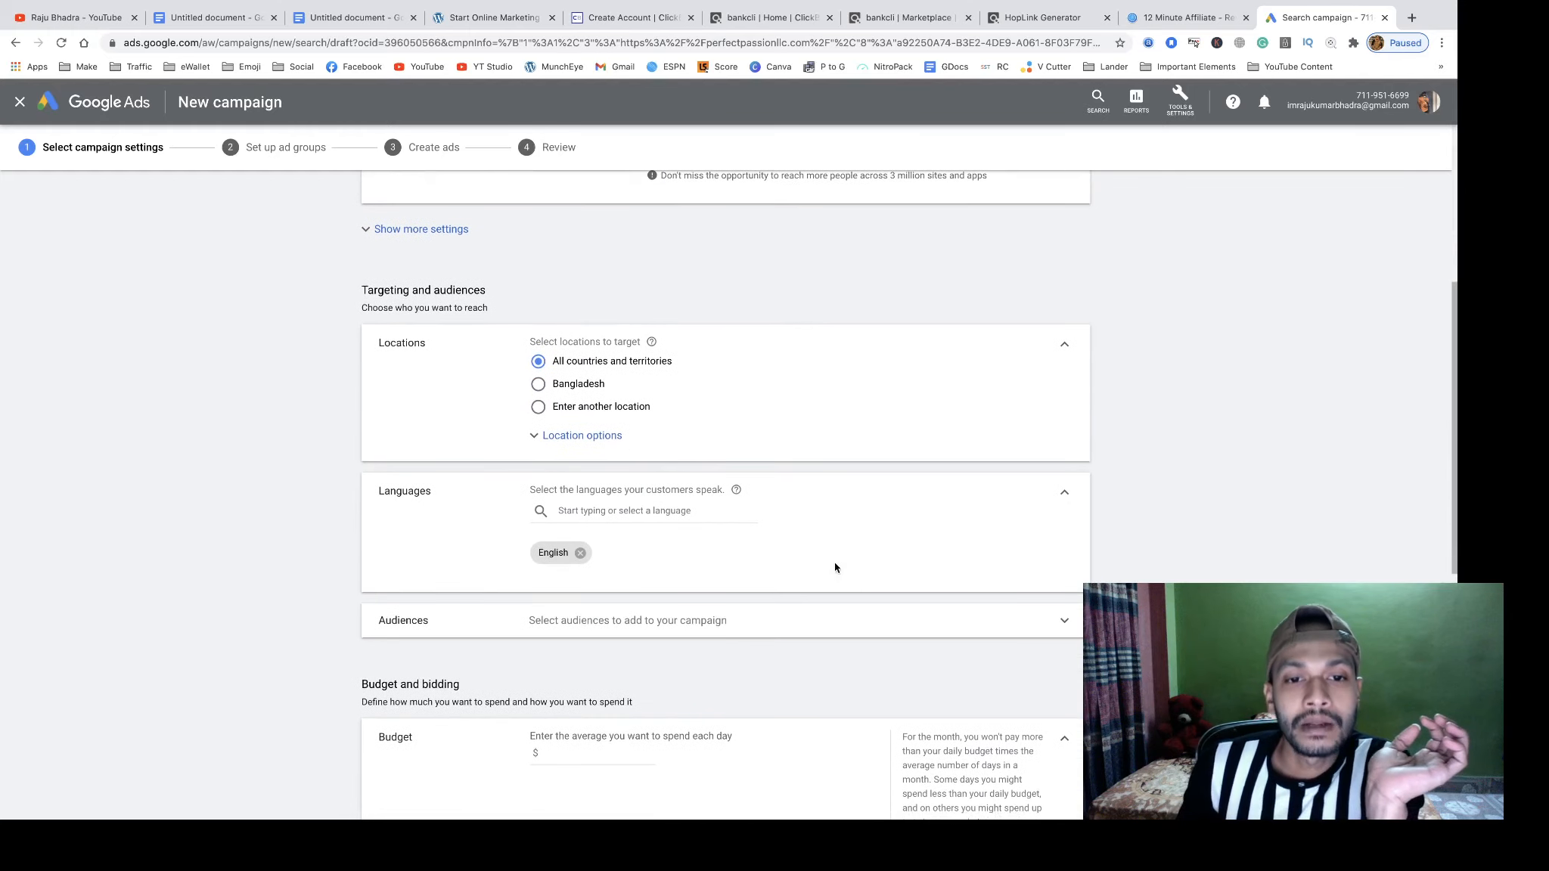
click(538, 408)
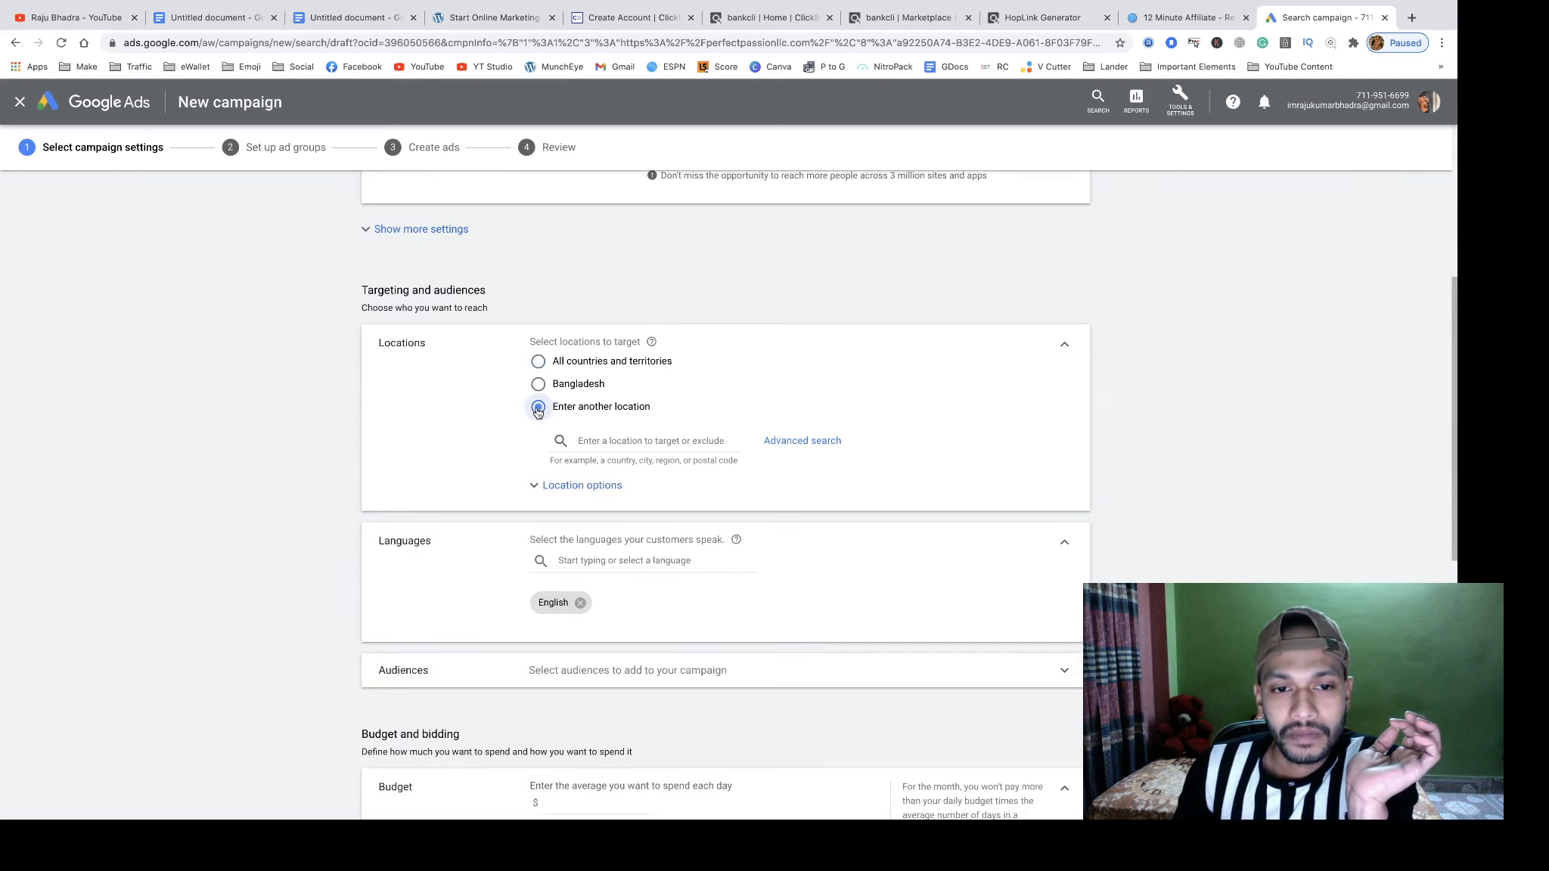
click(643, 440)
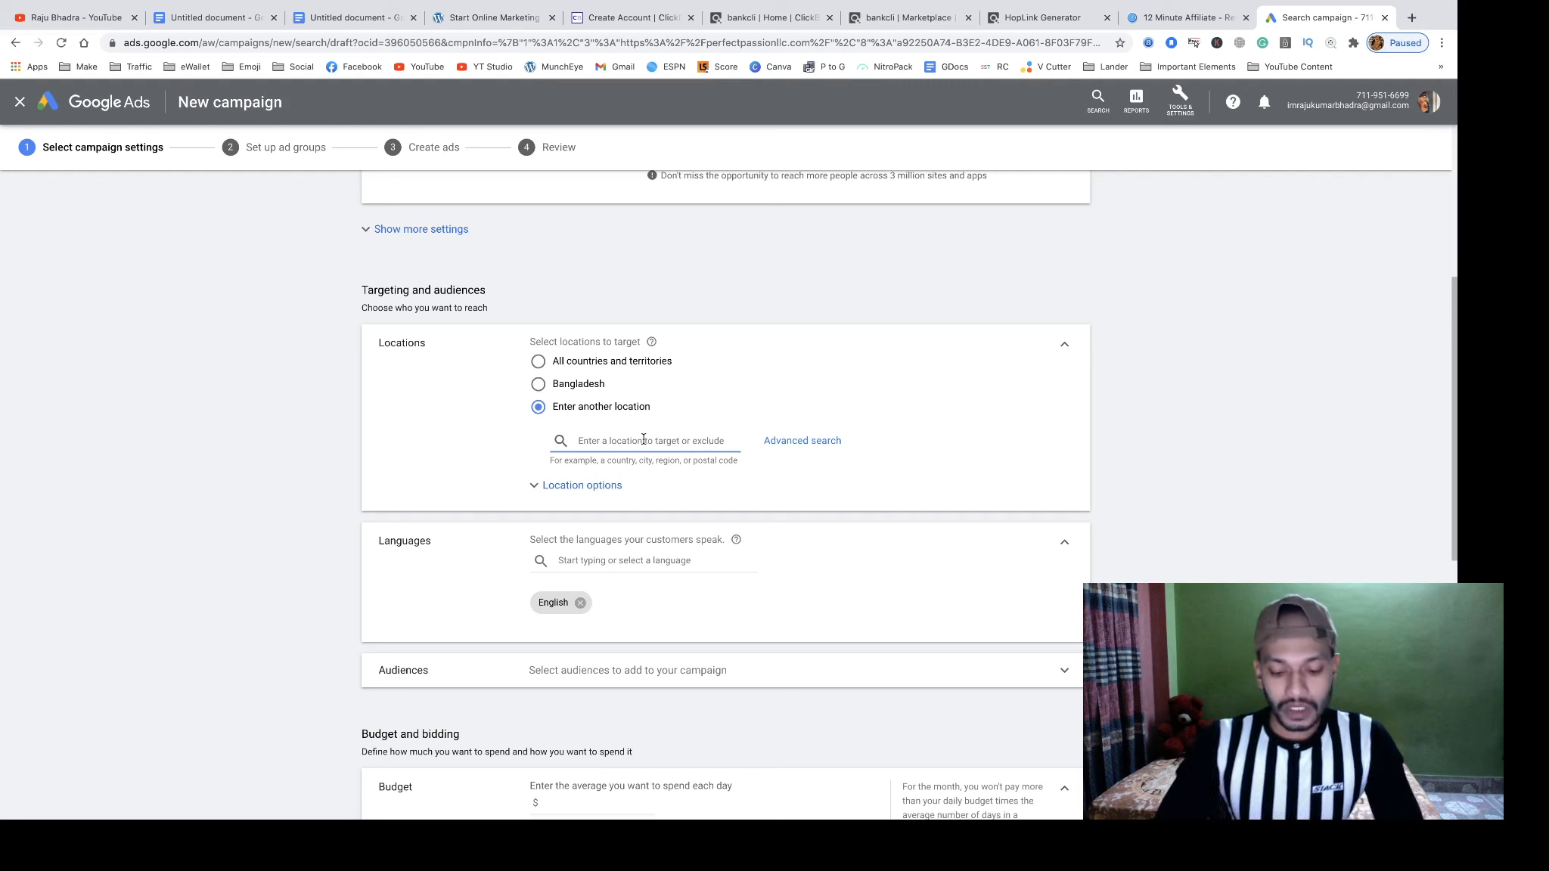
text(use)
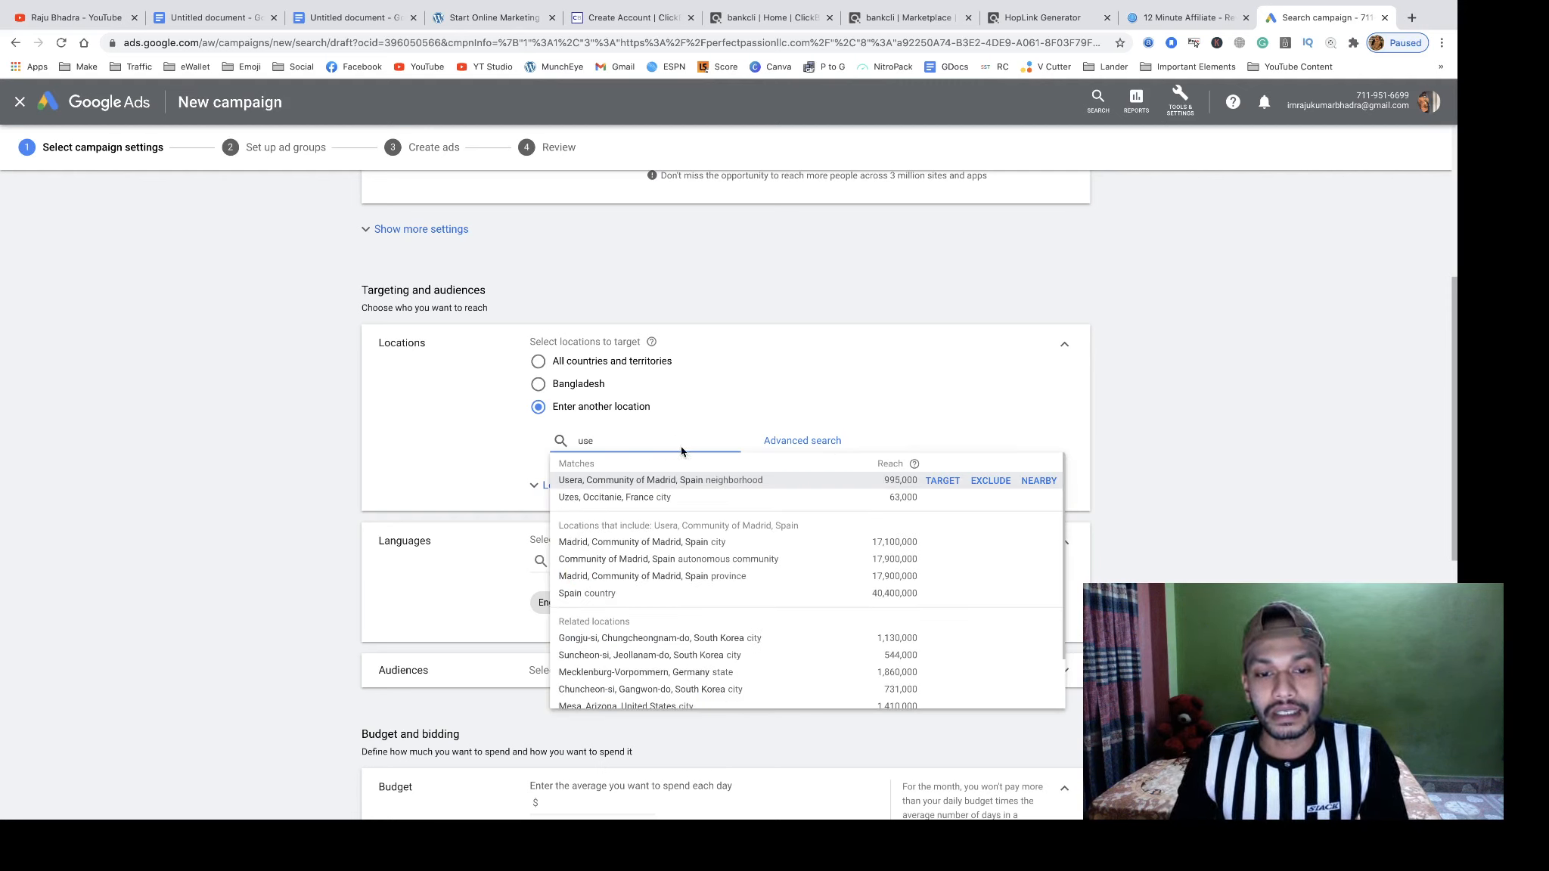
key(BackSpace)
text(a)
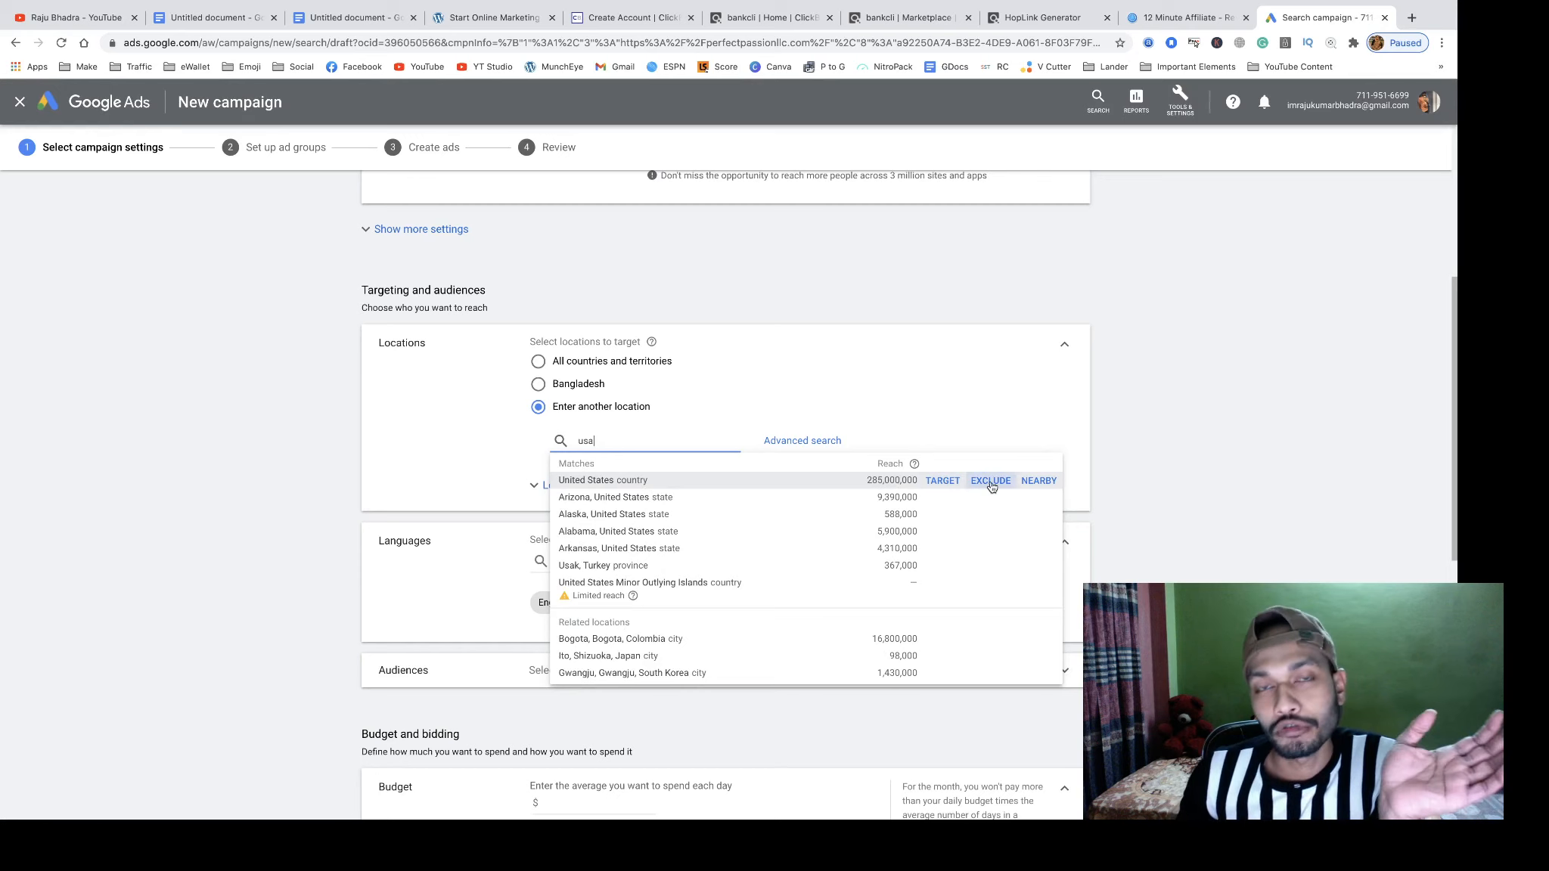
click(944, 482)
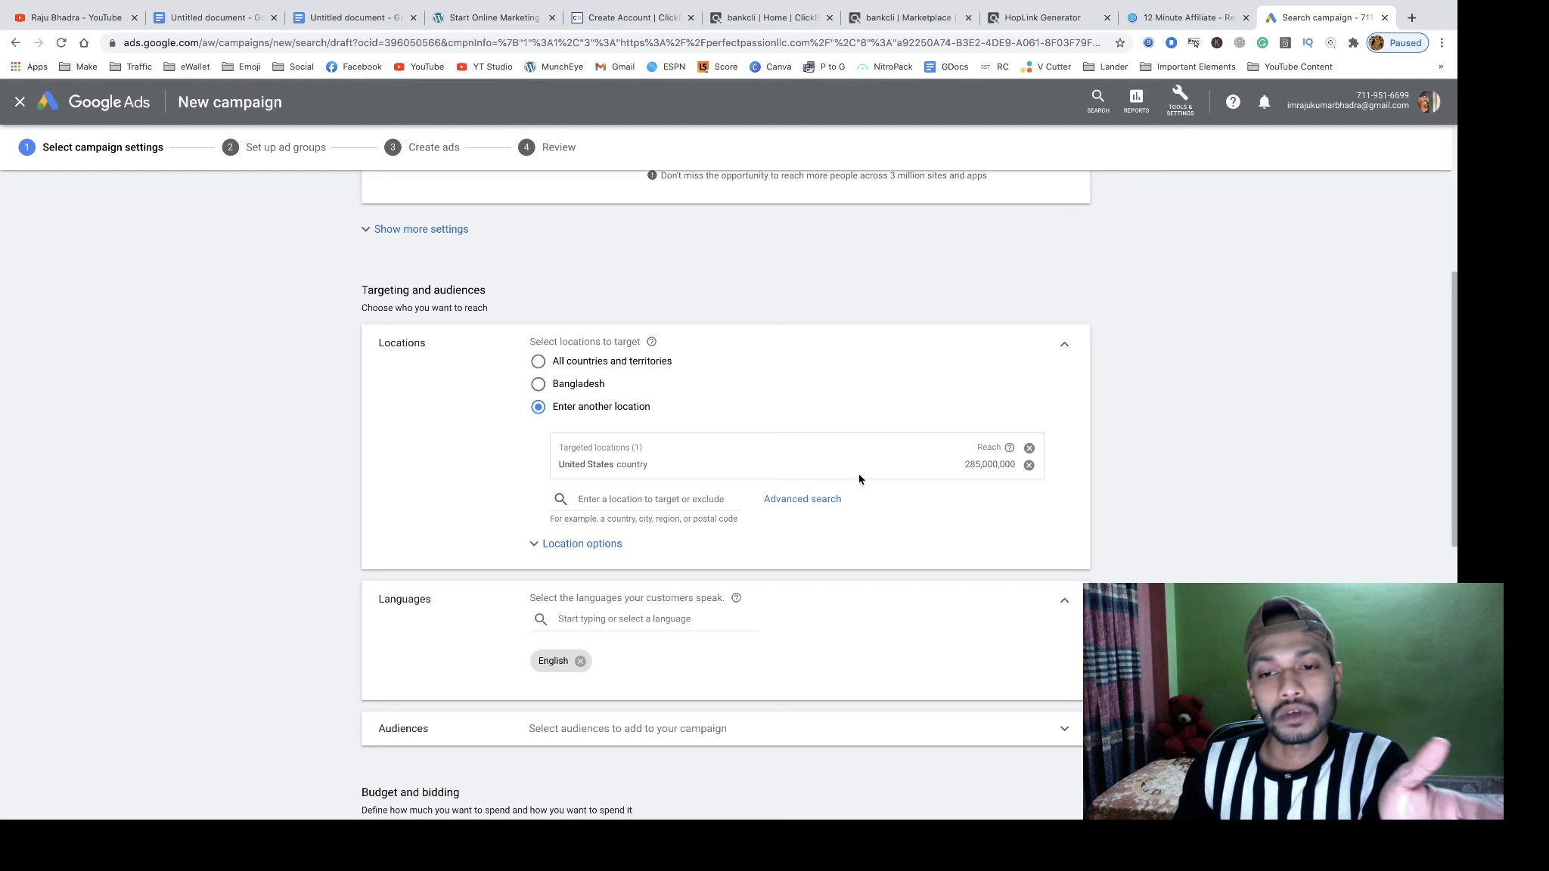
- Set the location target option to "Presence: People in or regularly in your targeted locations"
scroll(858, 473, down, 4)
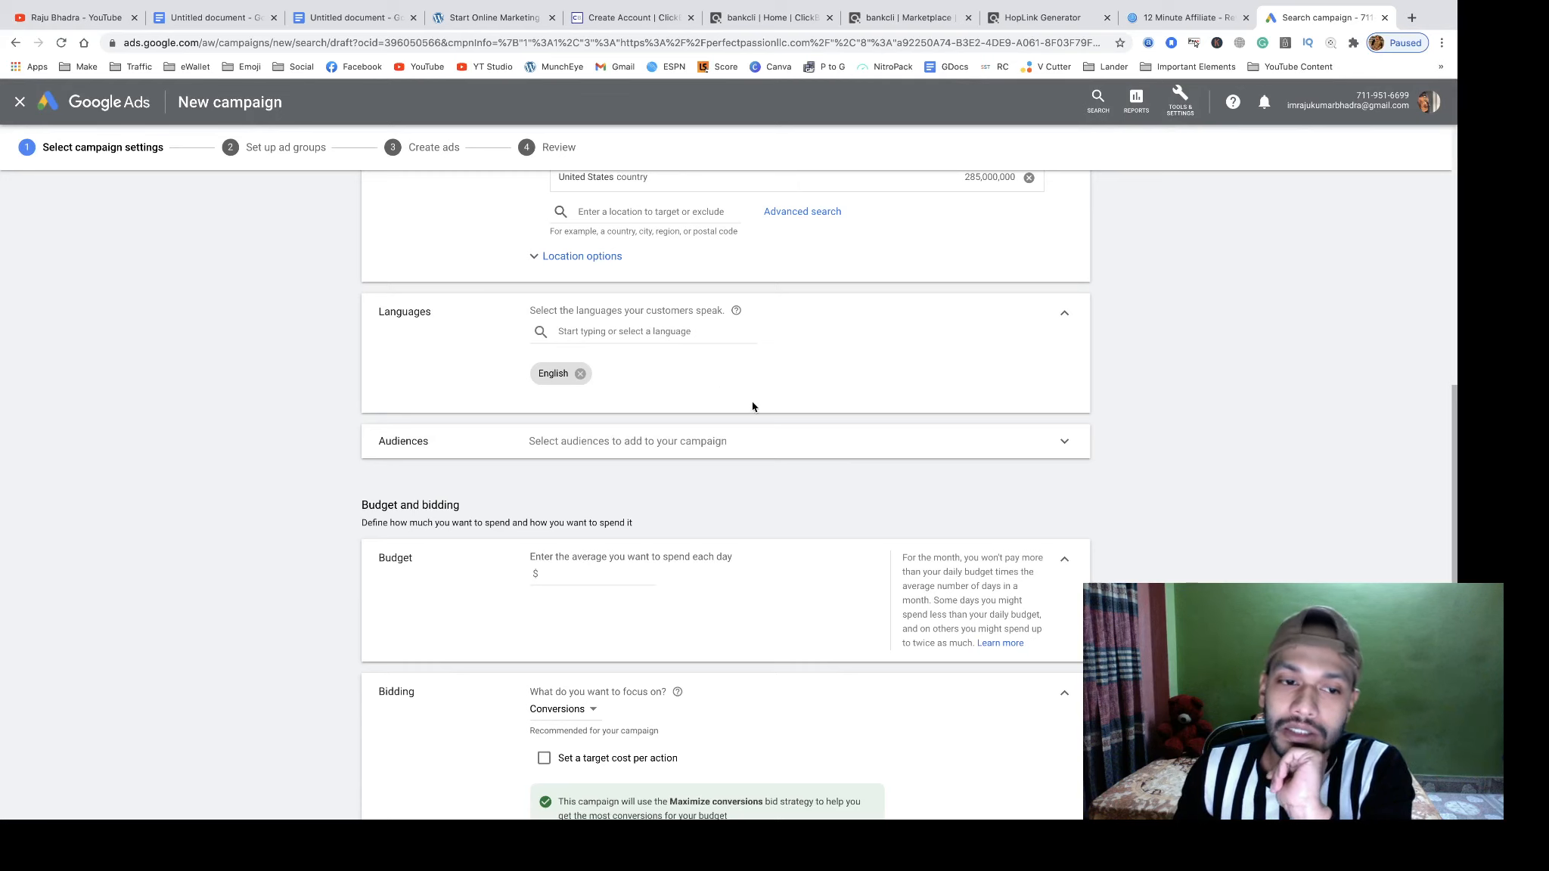
scroll(752, 407, up, 3)
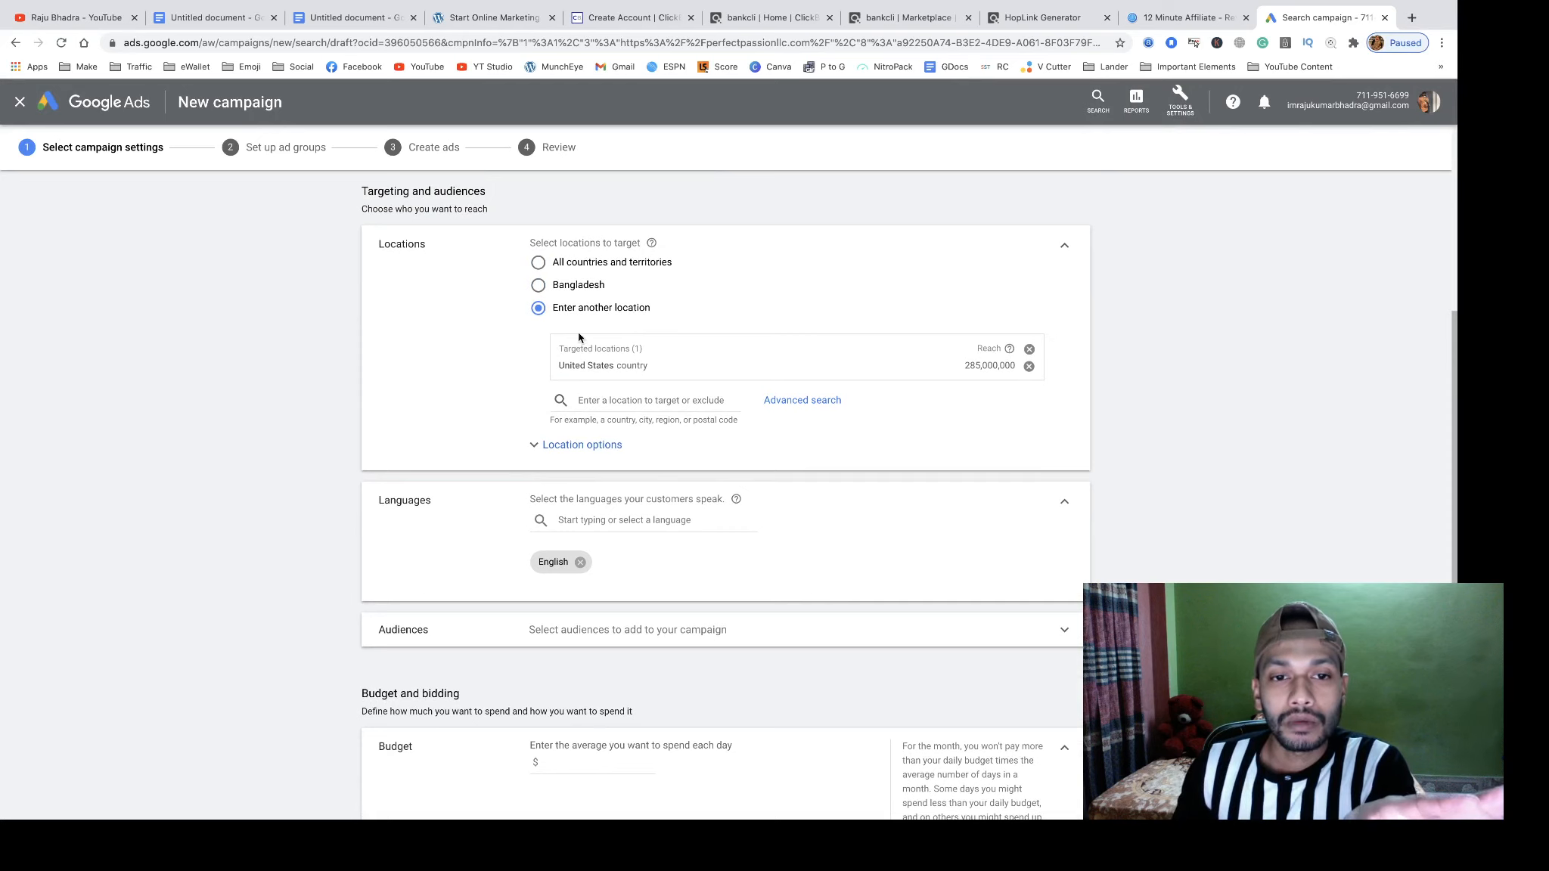
click(590, 451)
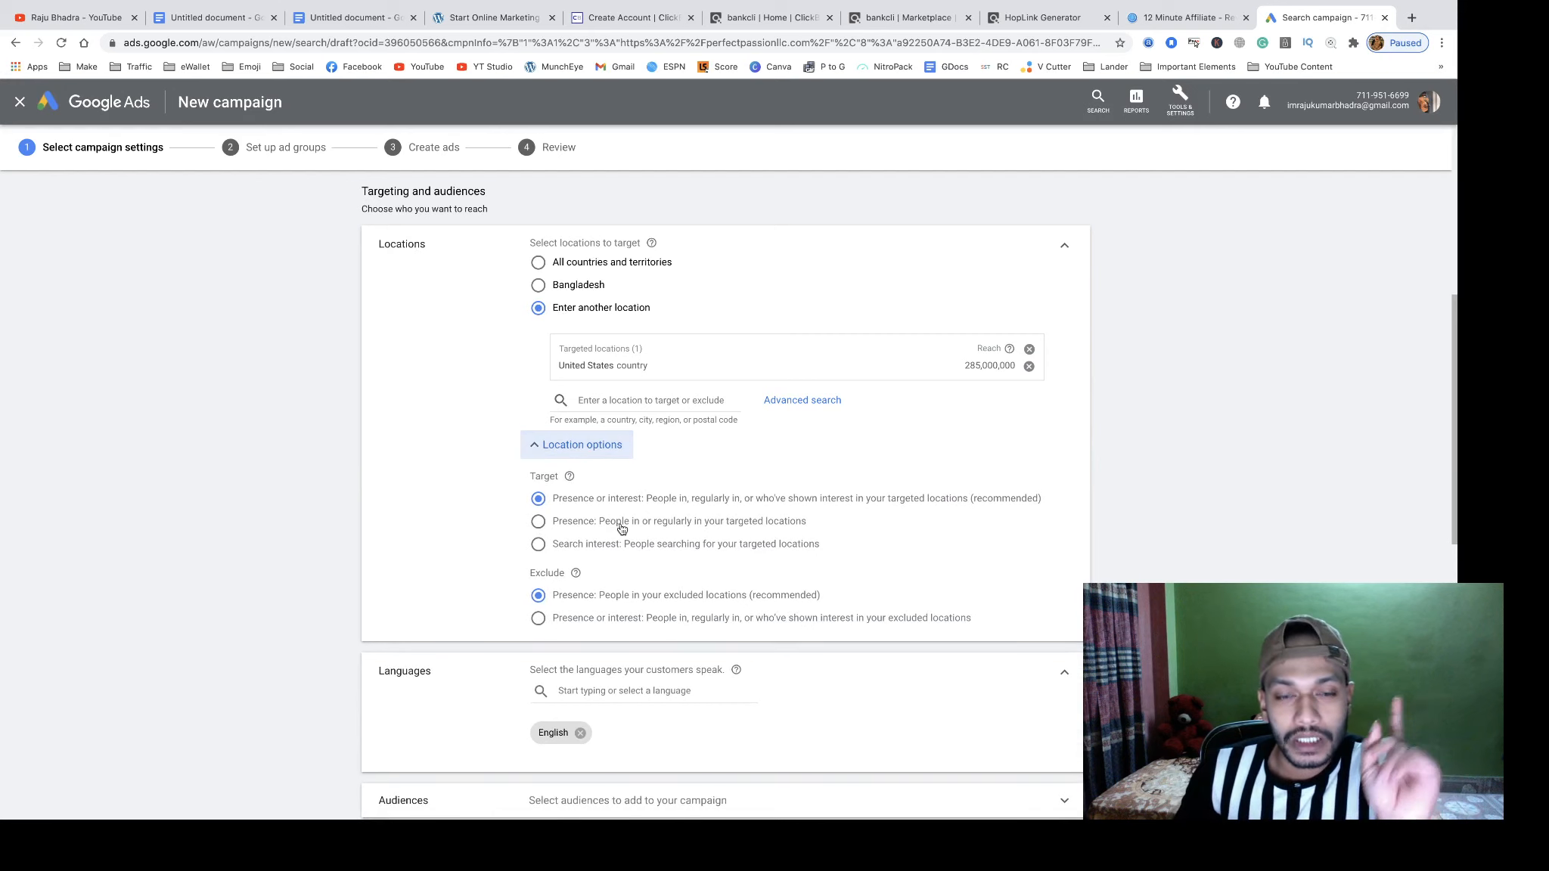
click(537, 525)
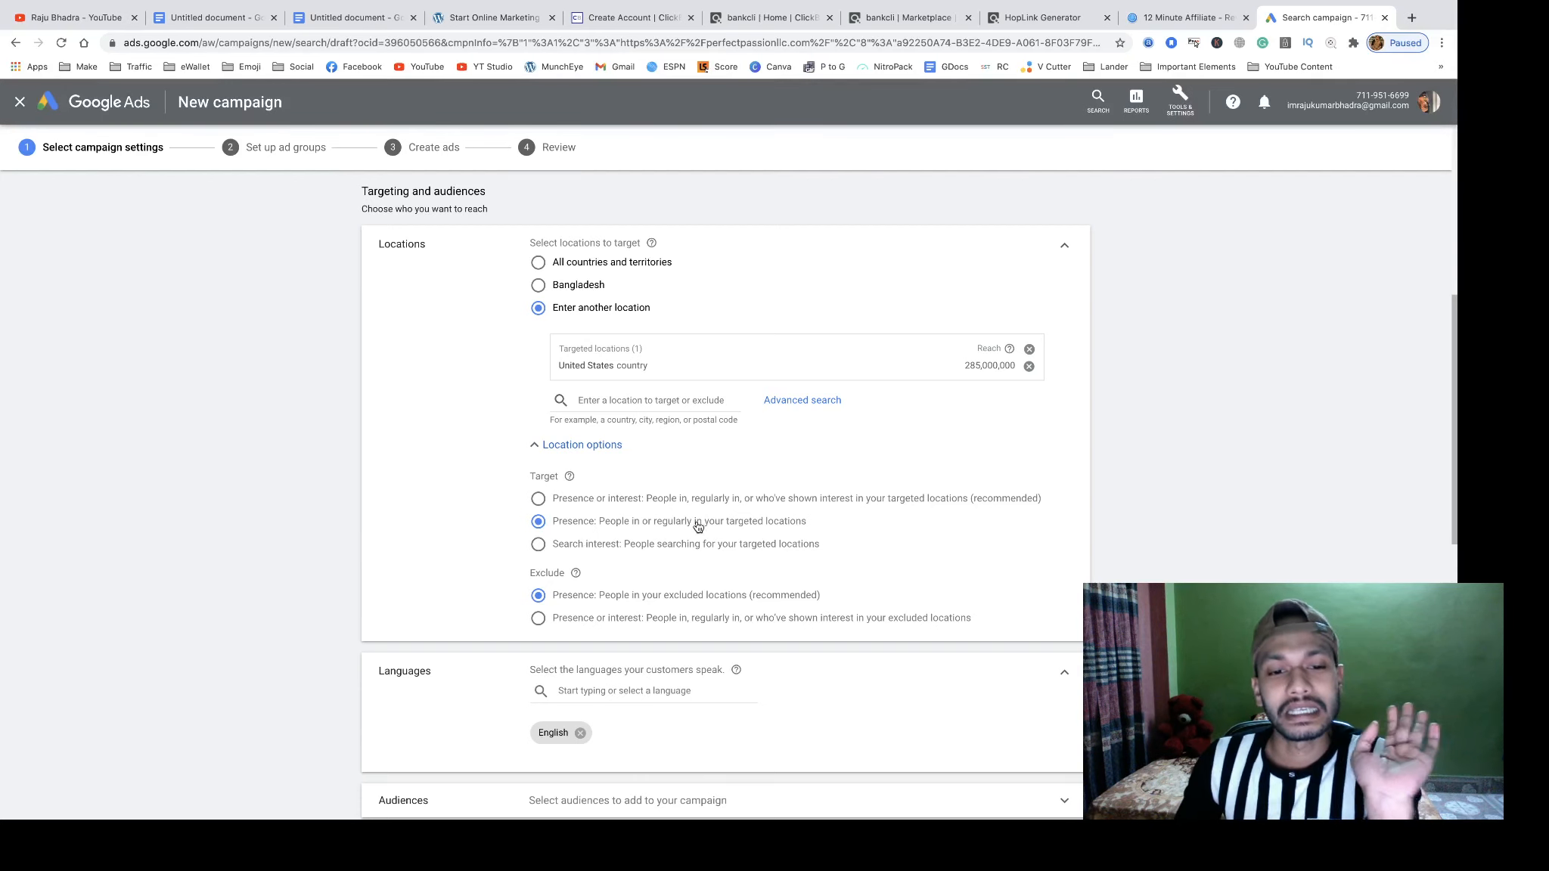
- Set the campaign's average daily budget to $20
scroll(698, 528, down, 4)
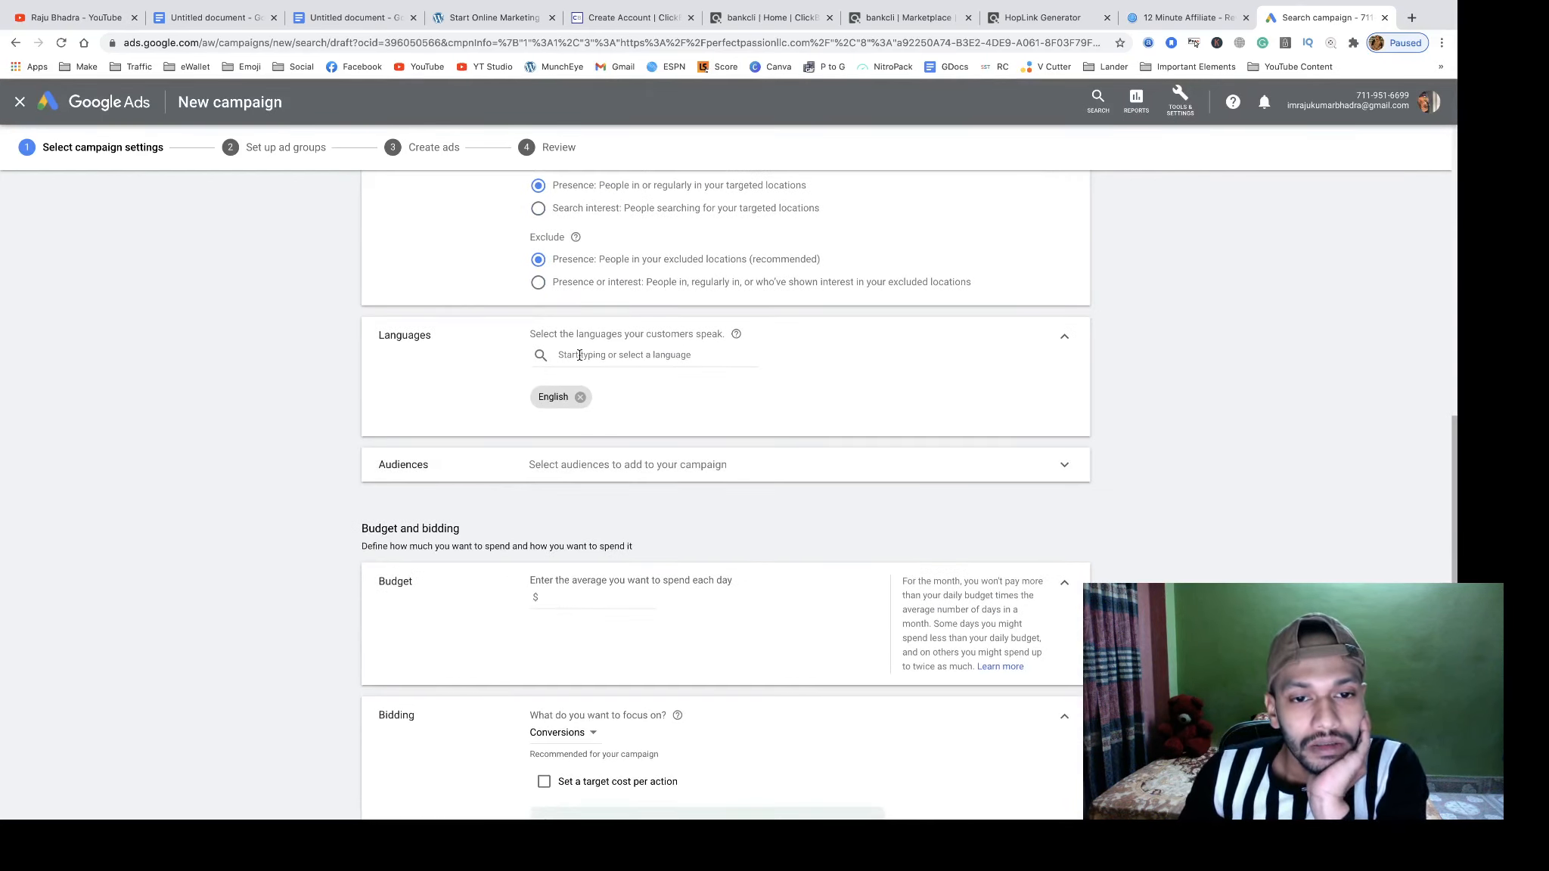
scroll(740, 461, down, 2)
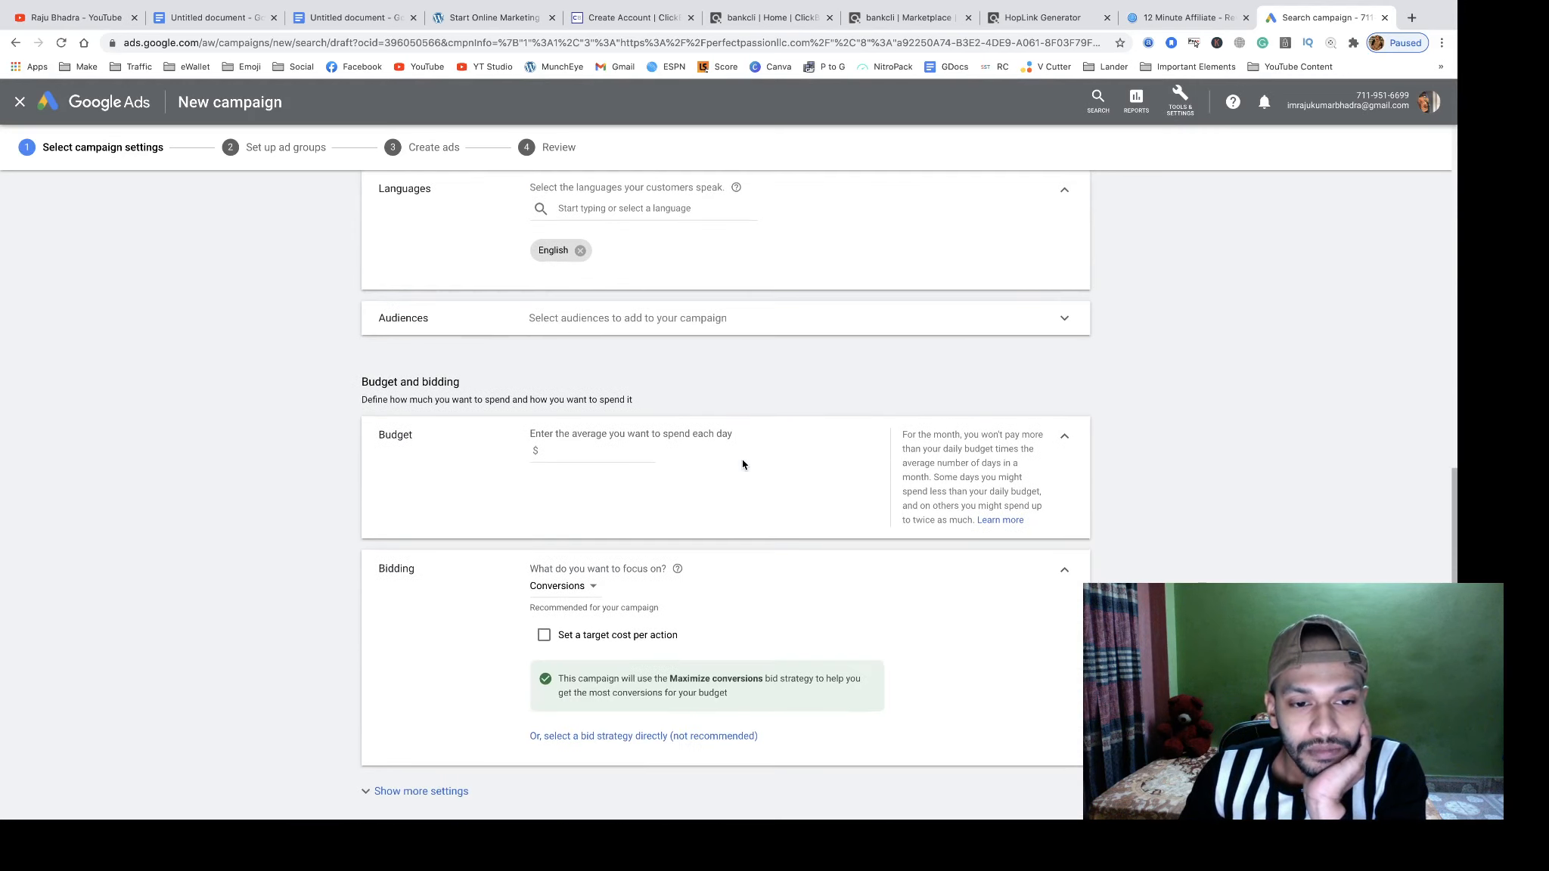
scroll(681, 457, down, 1)
click(560, 423)
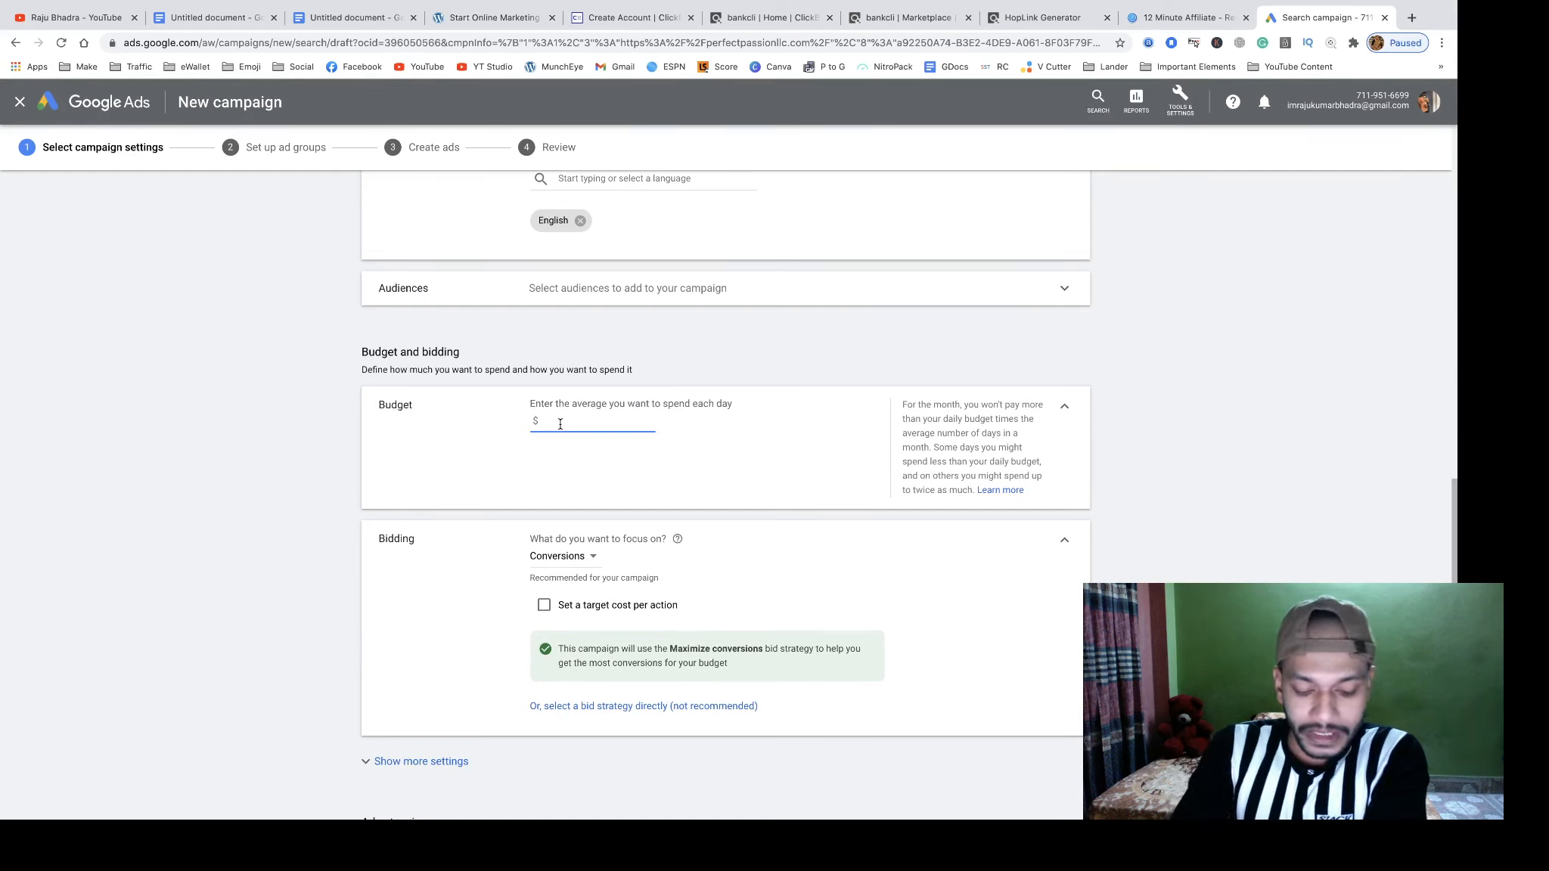
text(20)
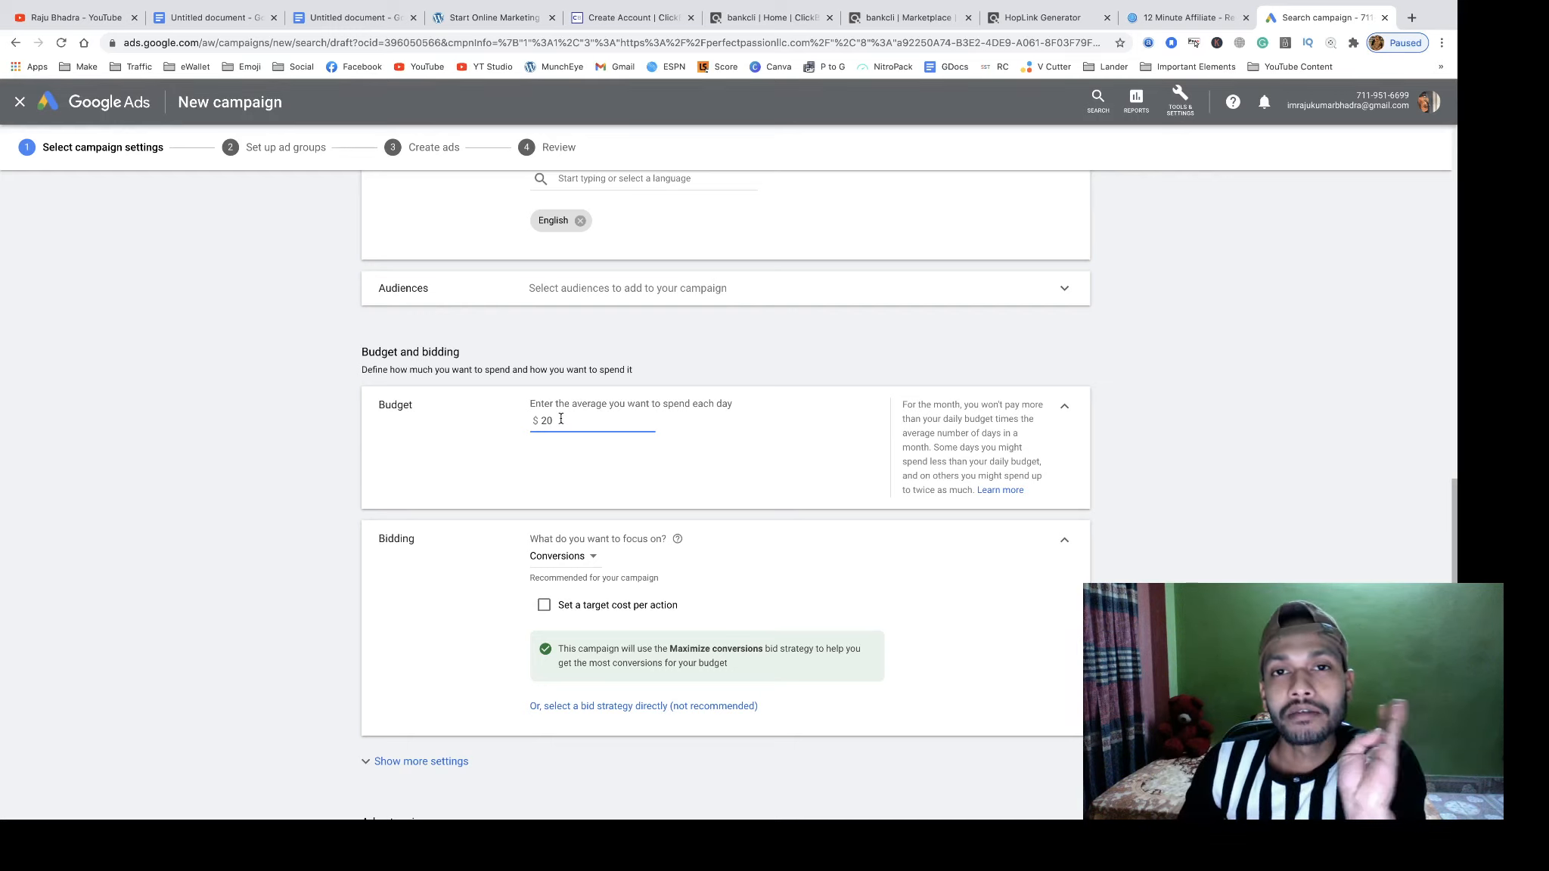
- Change the campaign's bidding focus to Clicks
scroll(655, 448, down, 2)
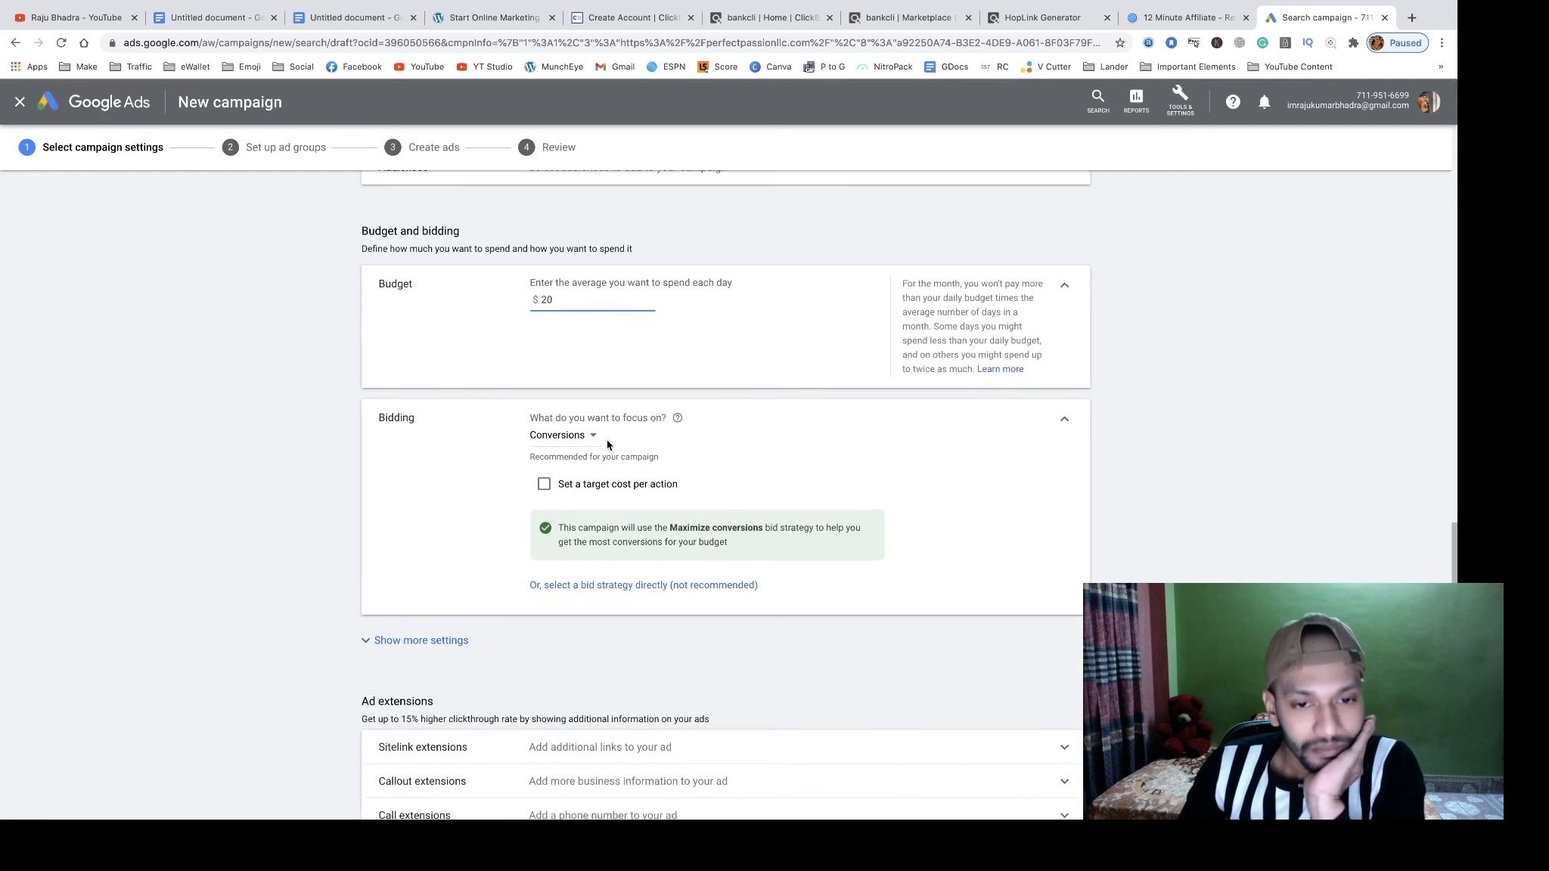
click(591, 441)
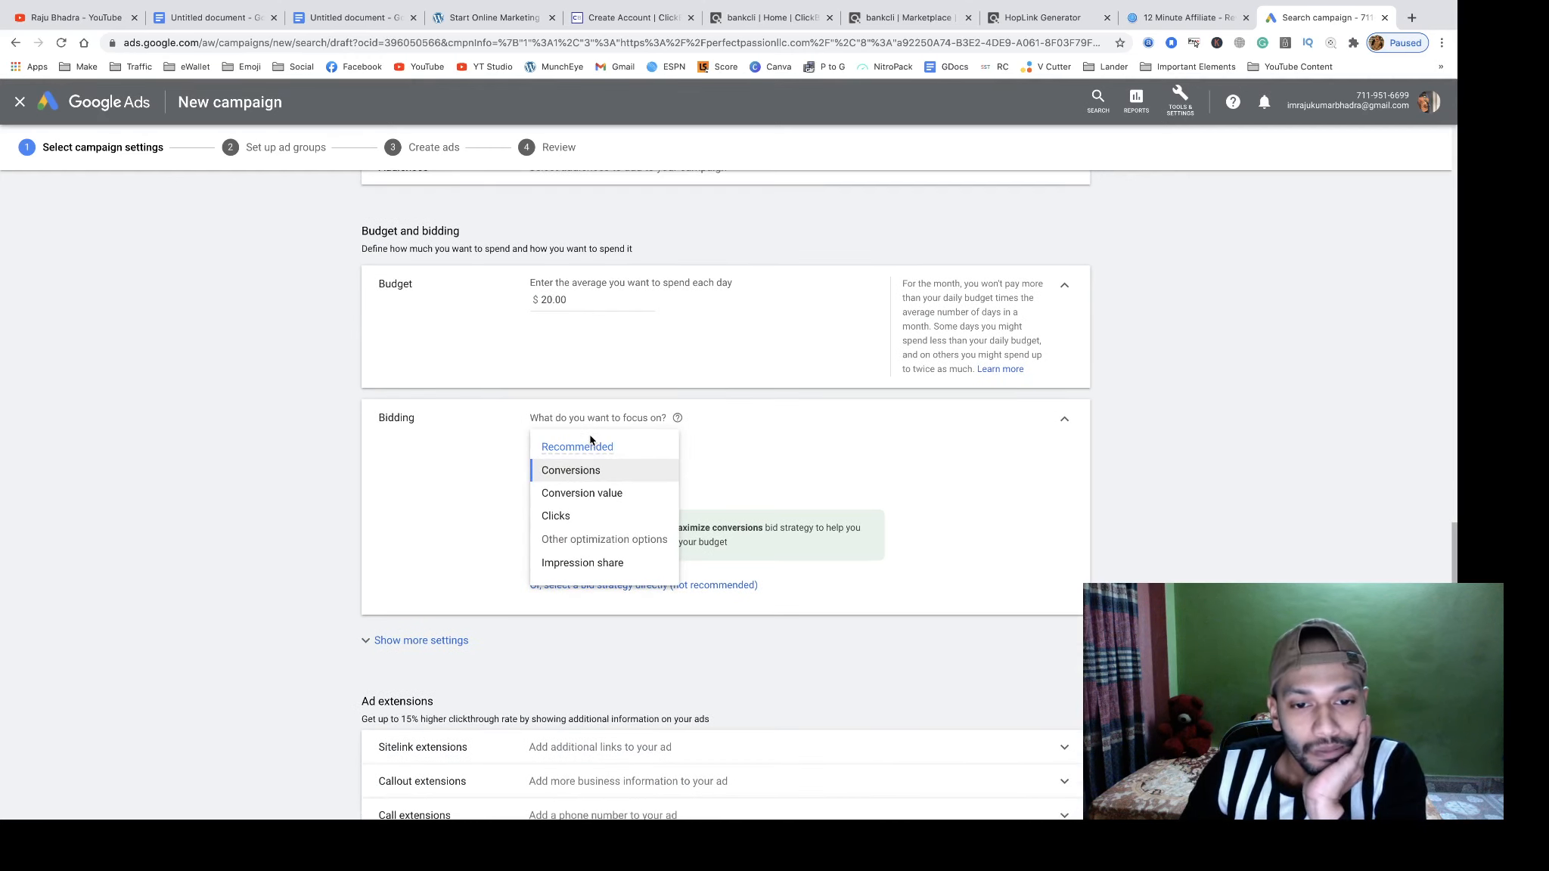
click(578, 515)
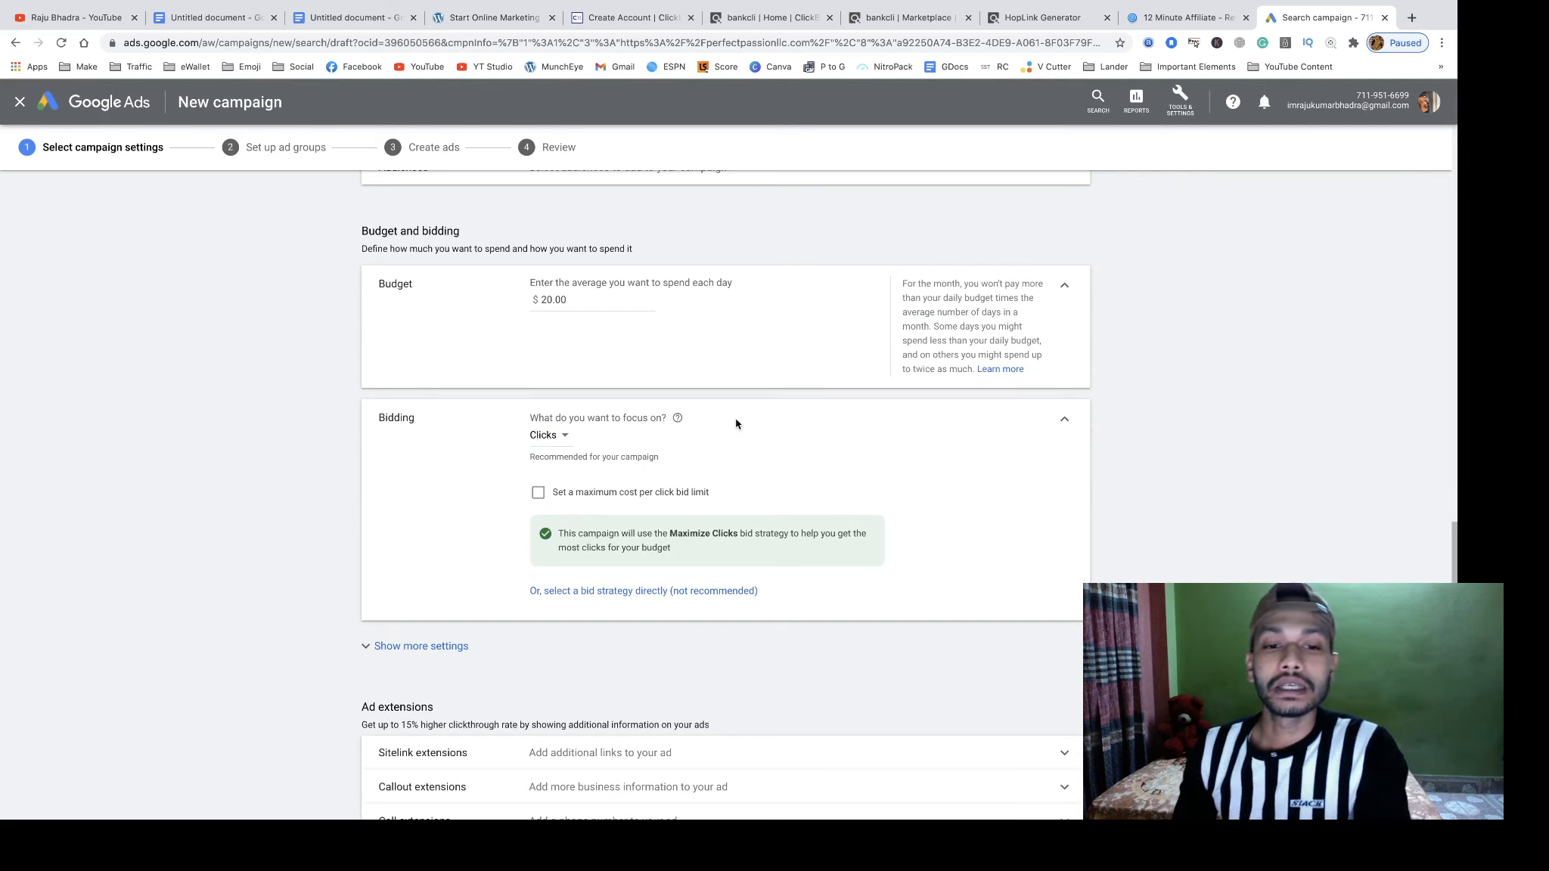
- Choose the bid strategy directly, set it to Manual CPC, and save the campaign settings to continue to ad group setup
scroll(733, 453, down, 2)
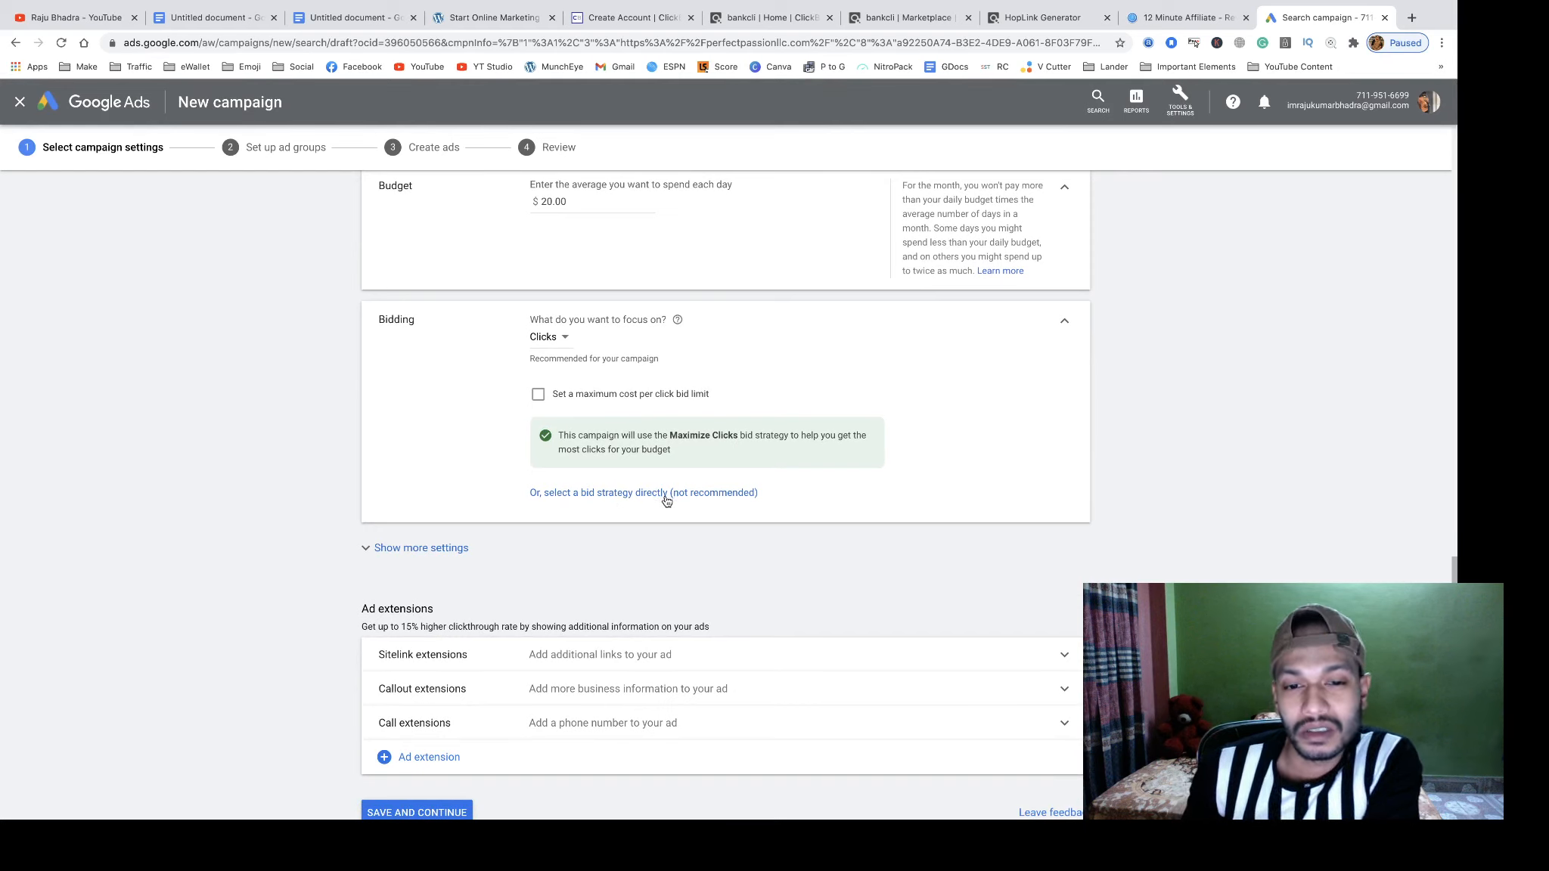
click(626, 493)
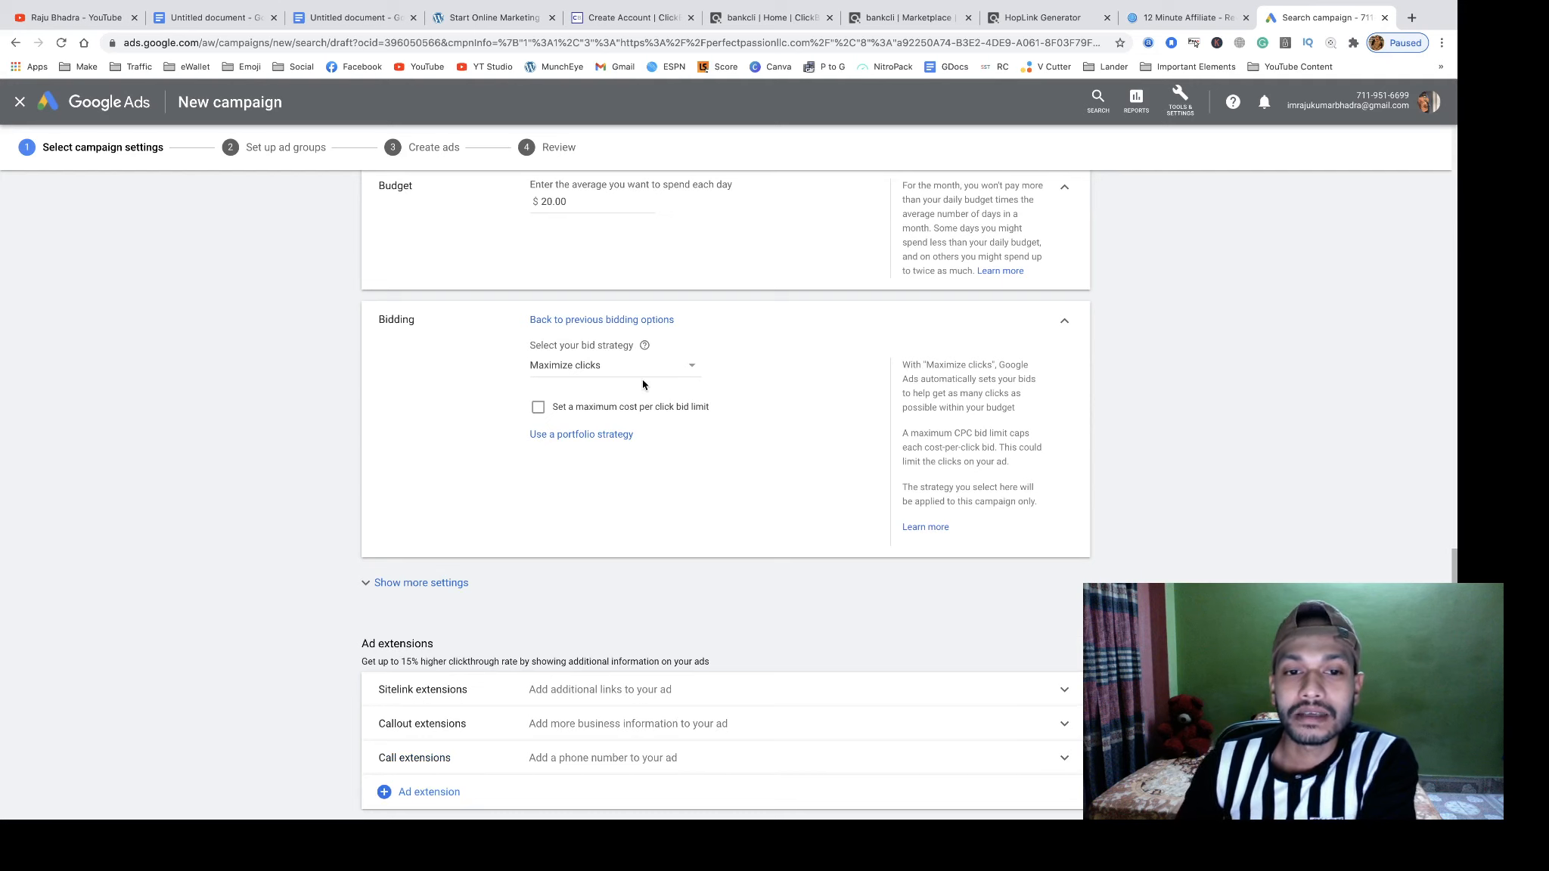
click(690, 366)
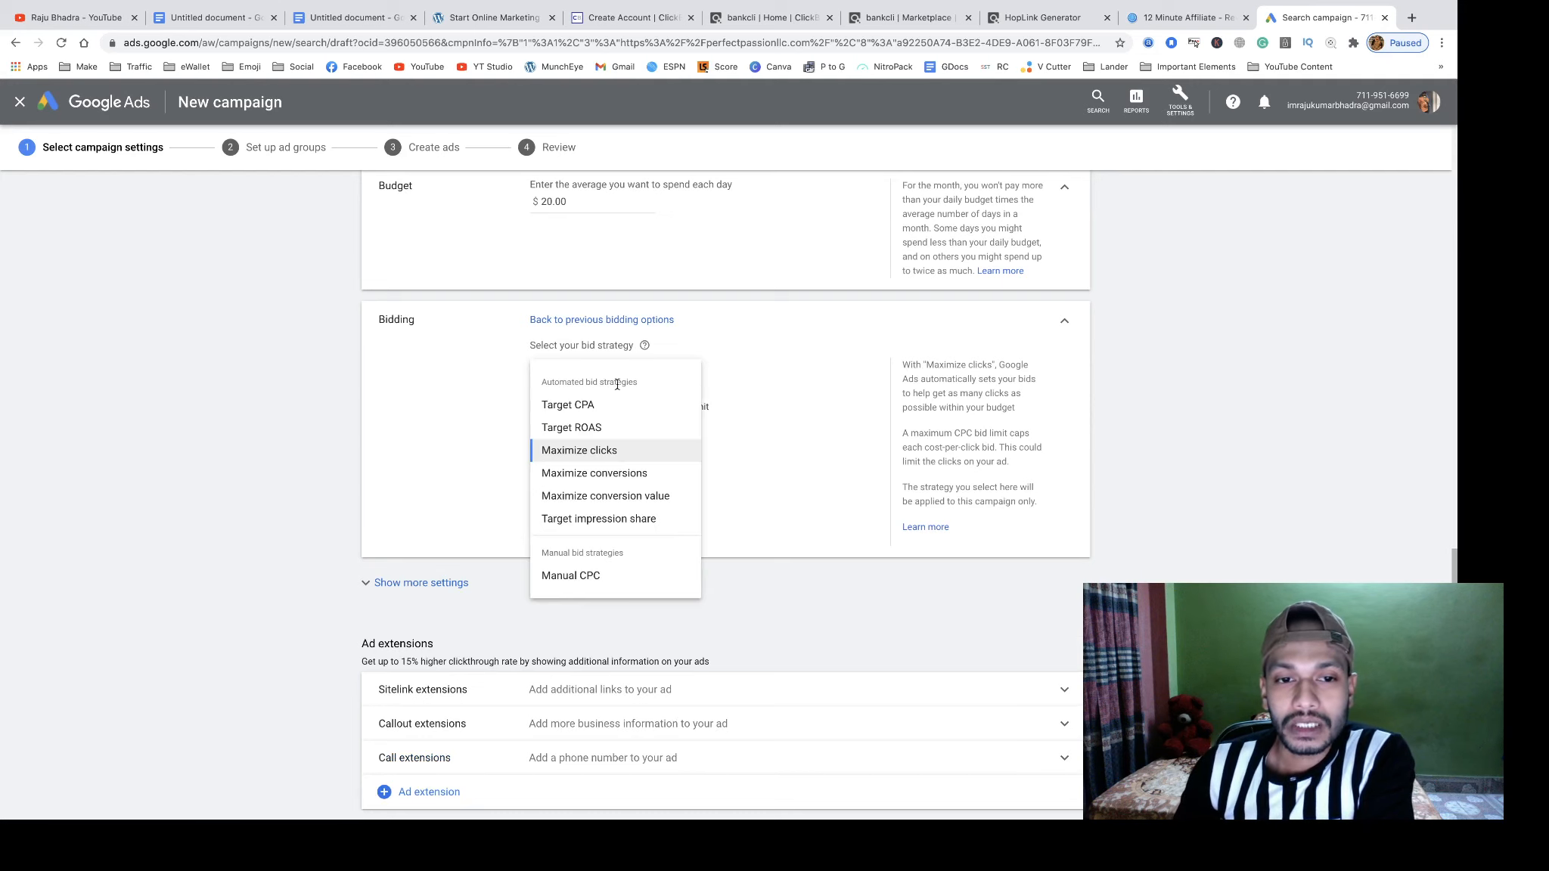
click(553, 576)
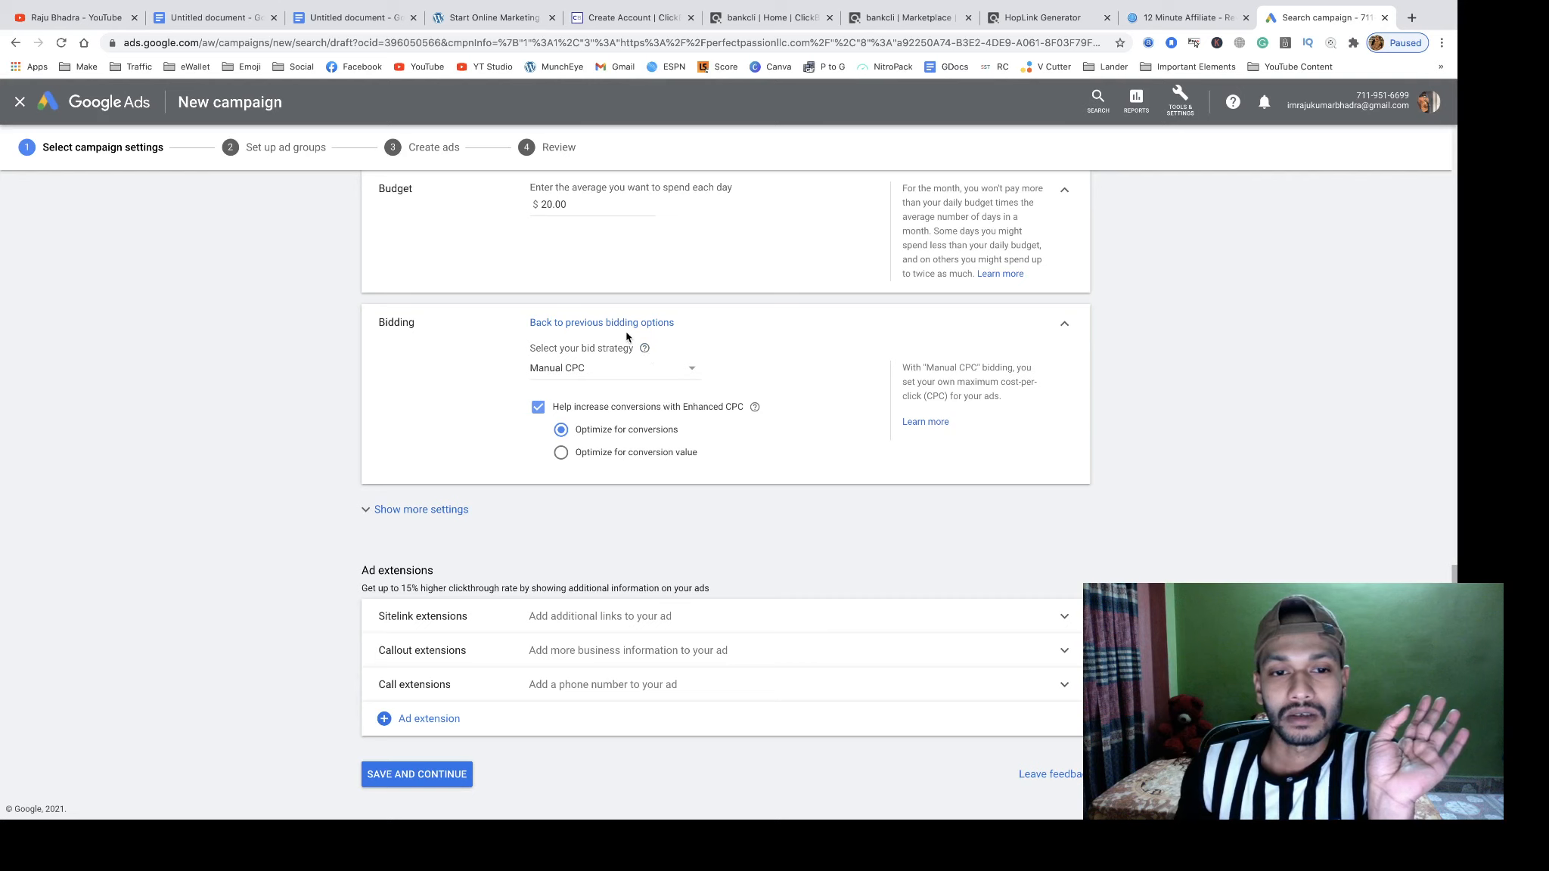
click(410, 778)
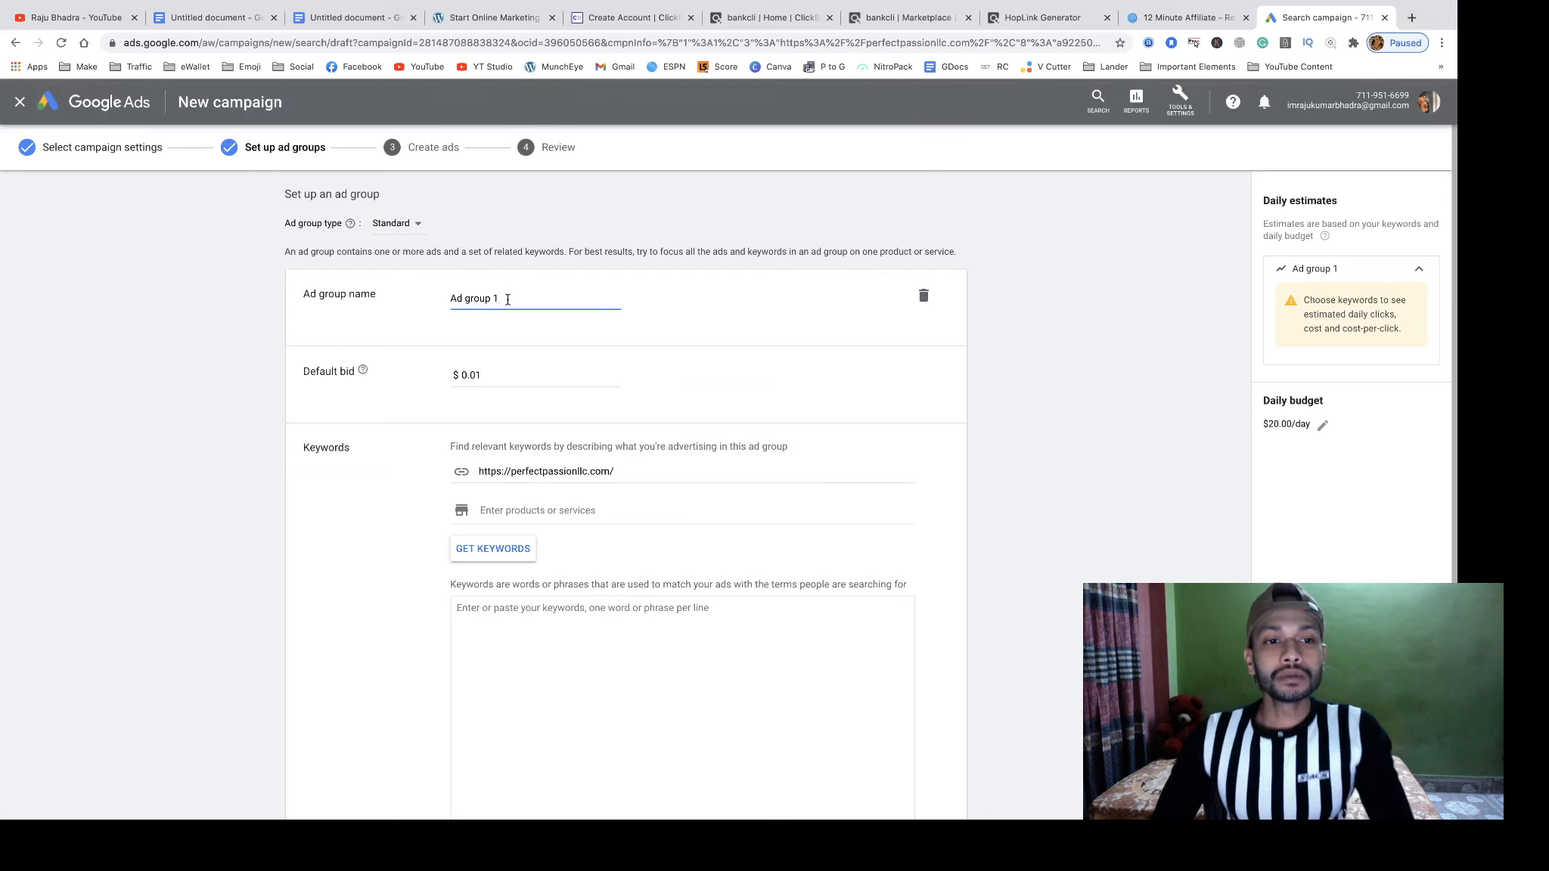
- Rename the ad group as "Testadgrup"
drag(509, 294, 452, 298)
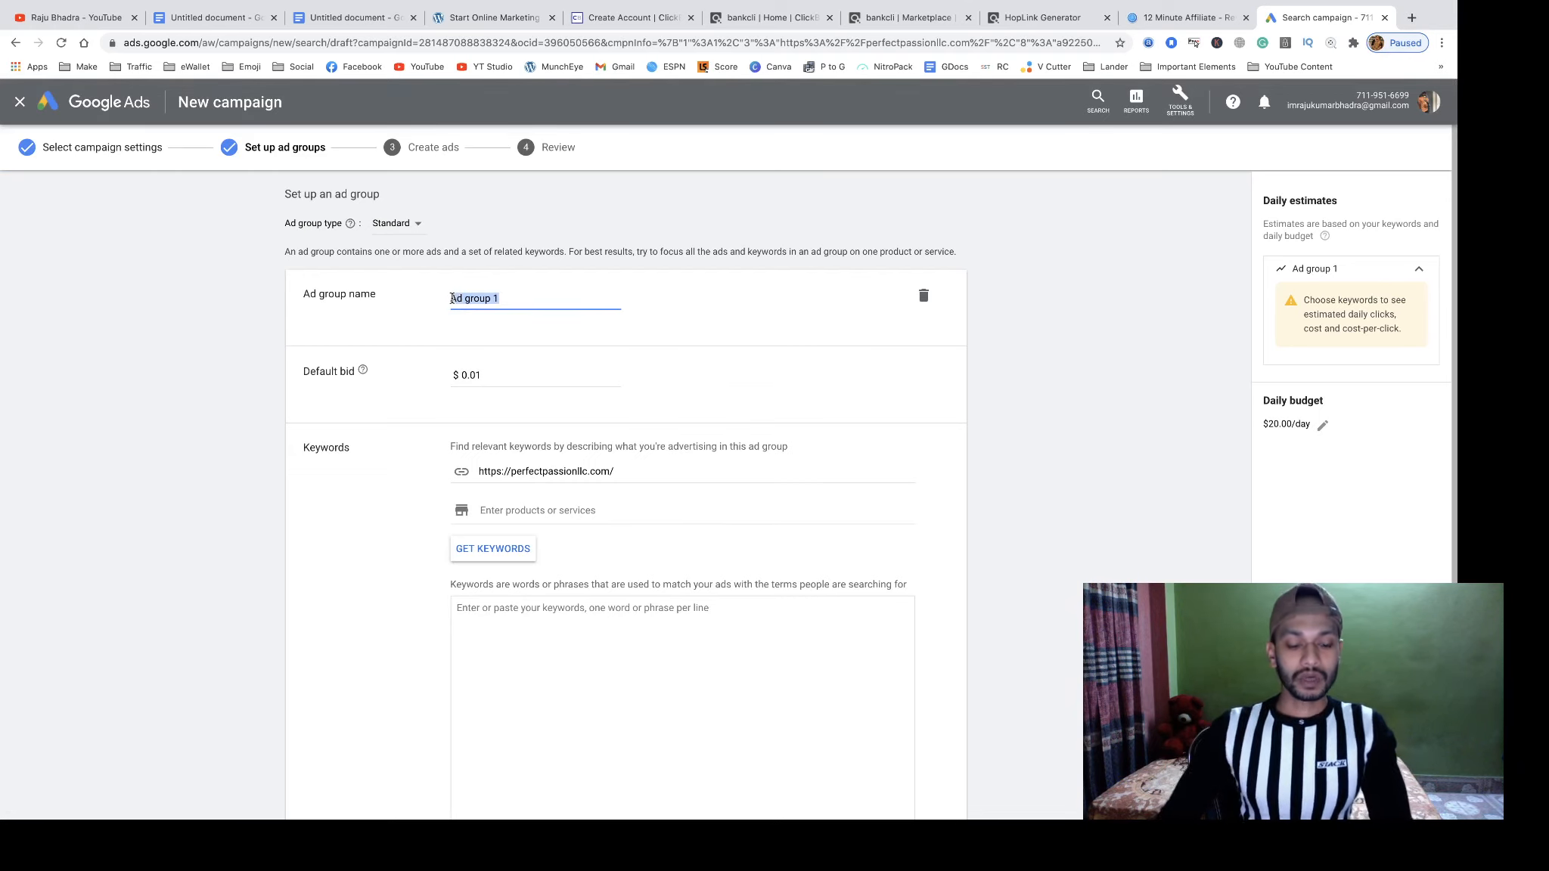
text(Test)
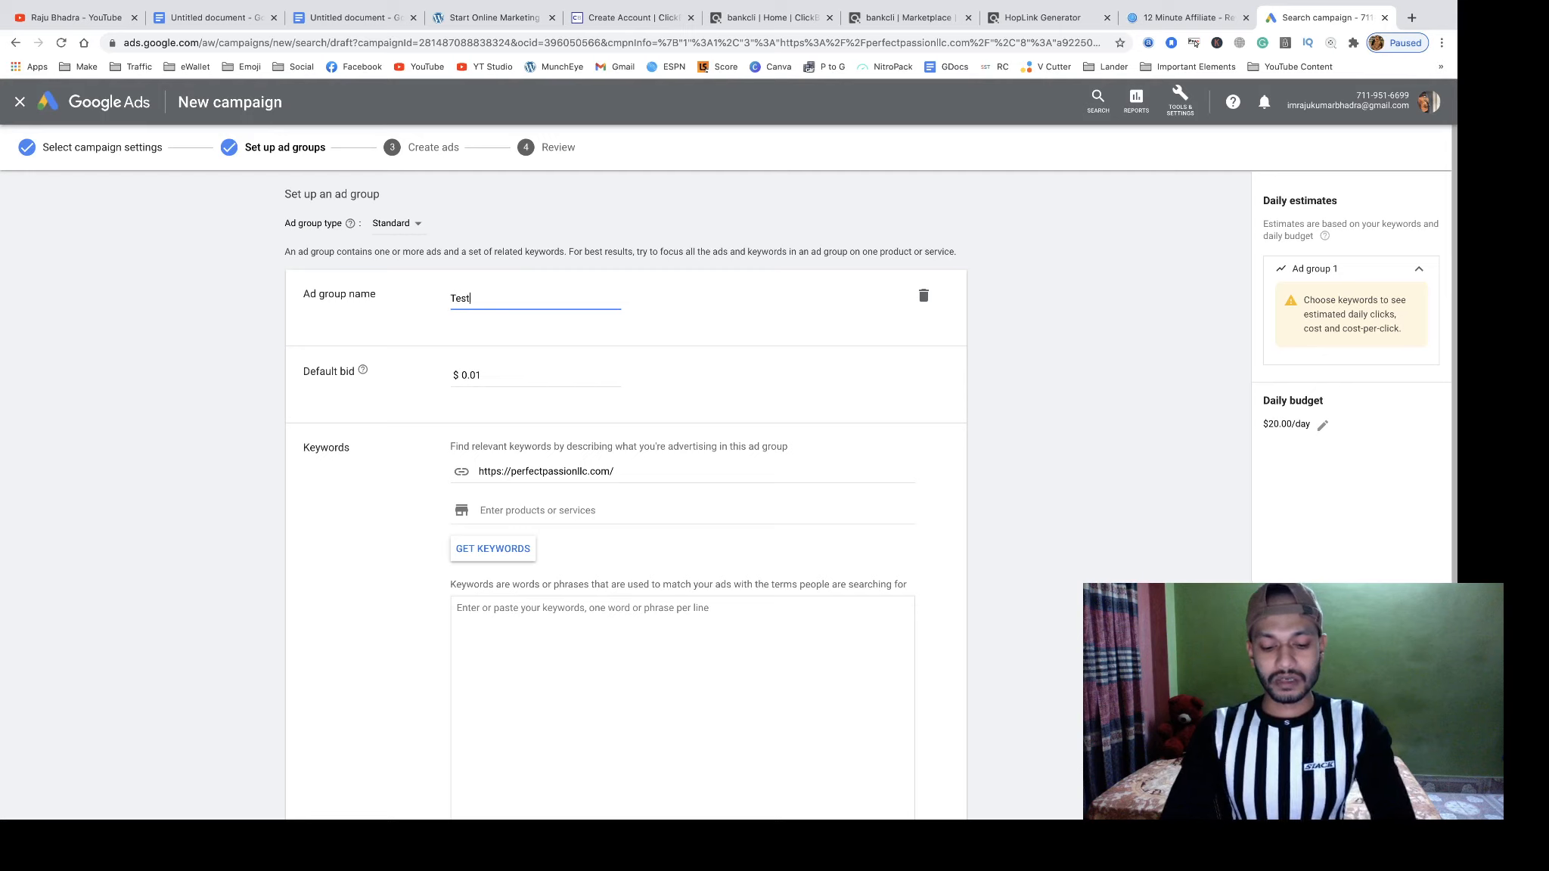
text(adgru)
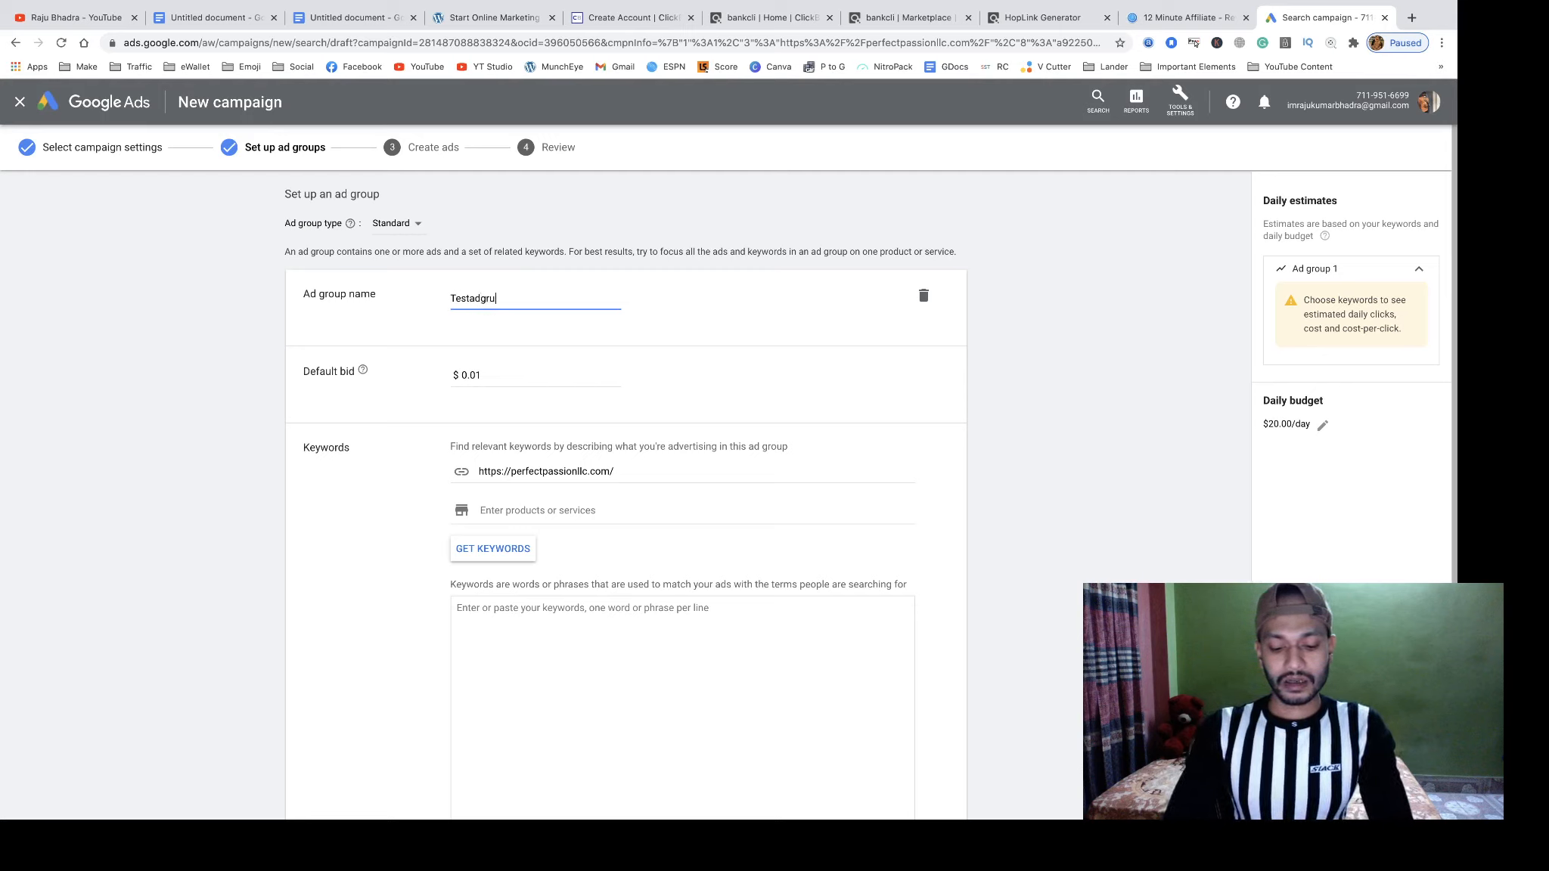
text(p)
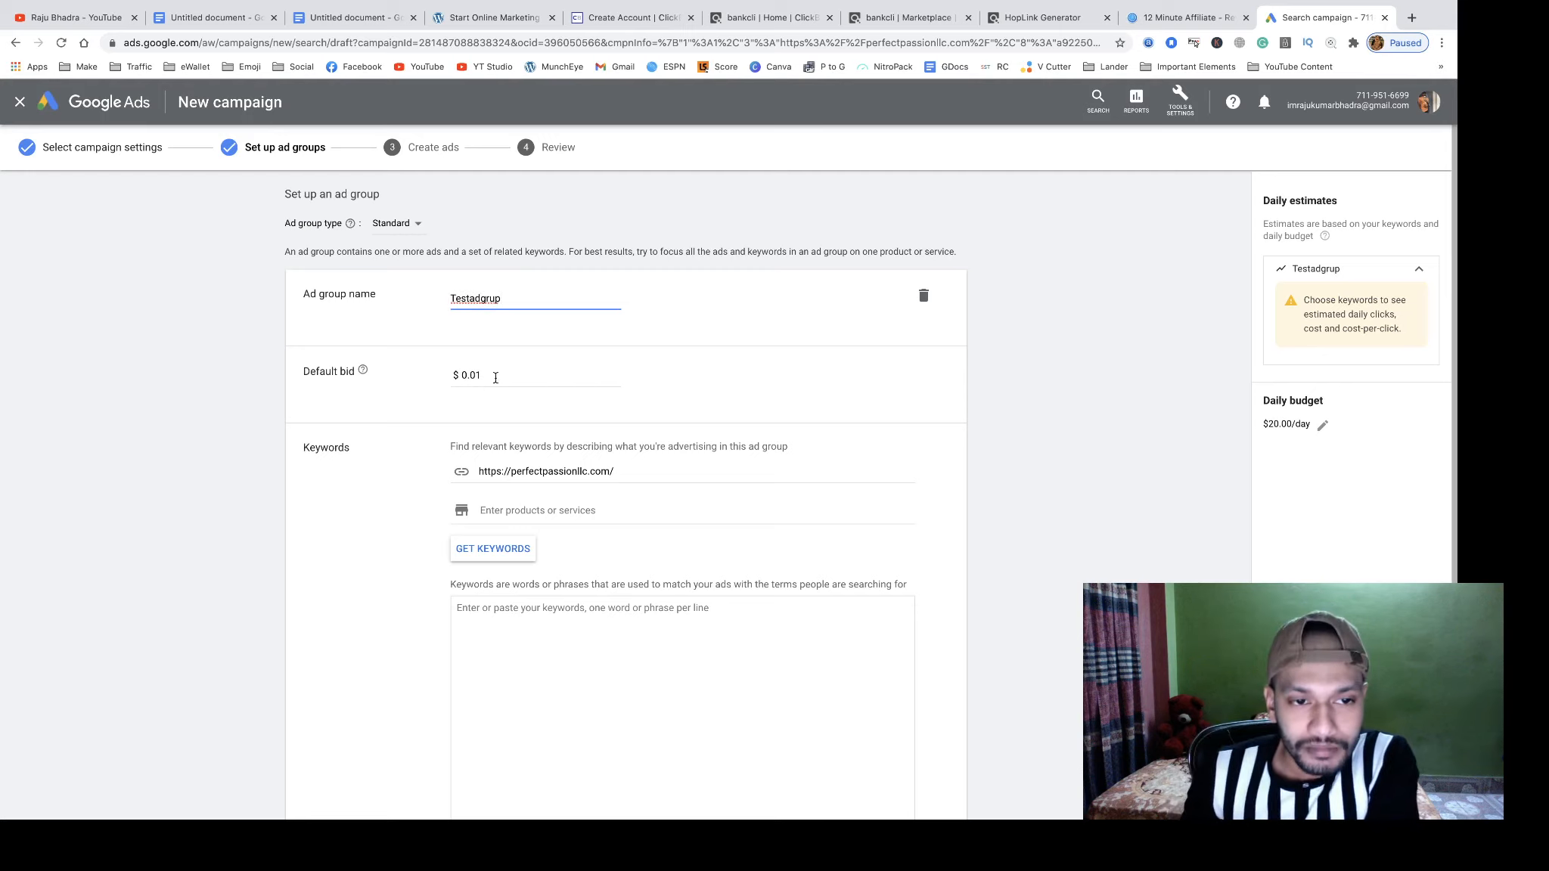
- Set the ad group's default bid to $0.15
drag(495, 375, 470, 374)
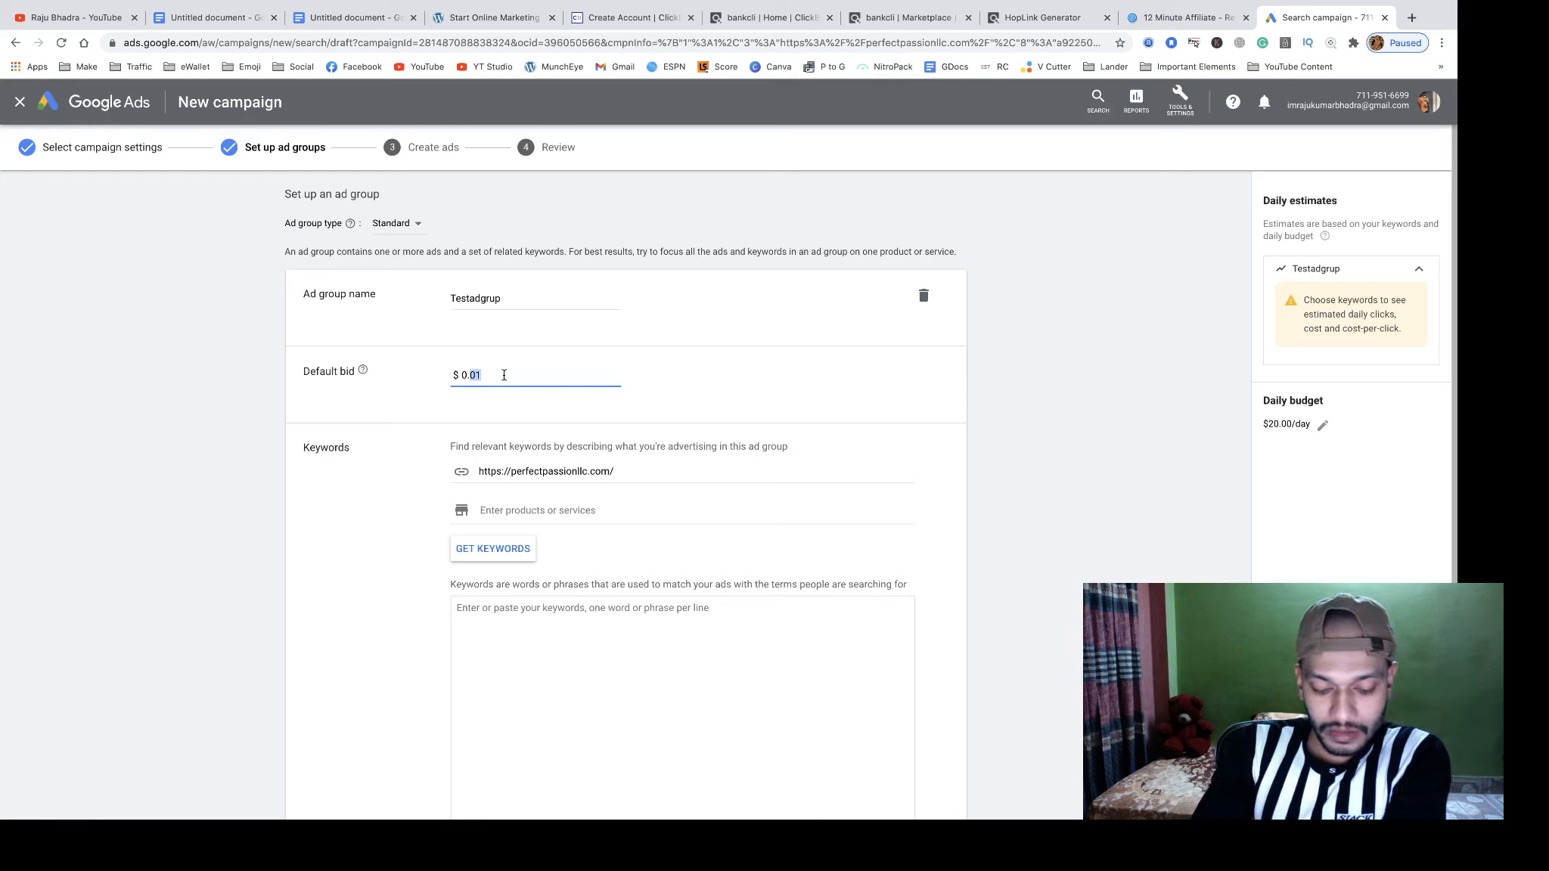
text(15)
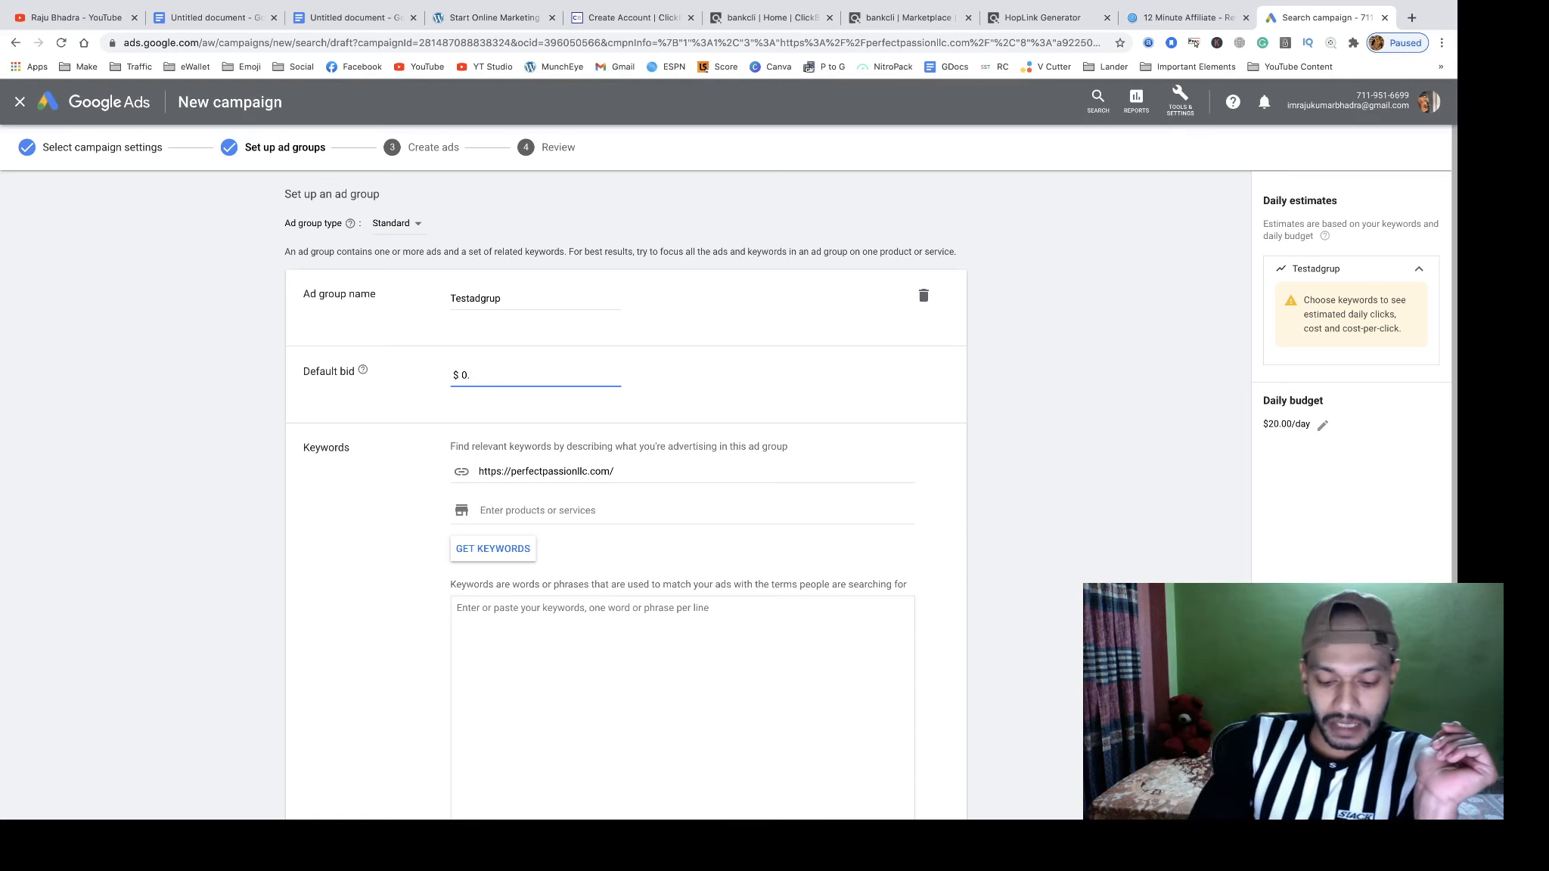
text(35)
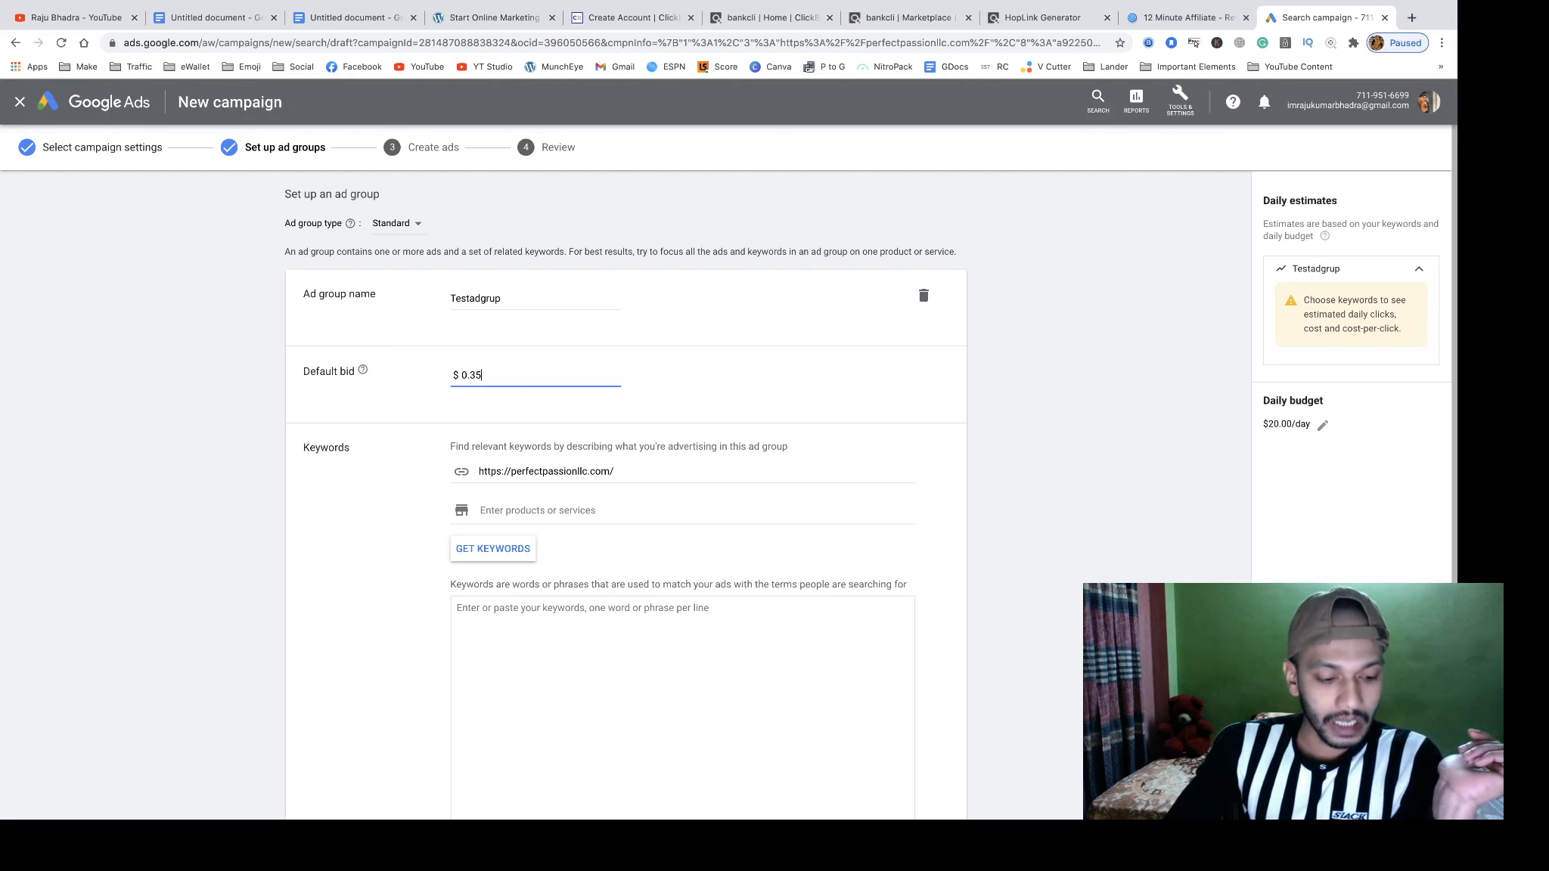
key(BackSpace)
key(BackSpace)
text(15)
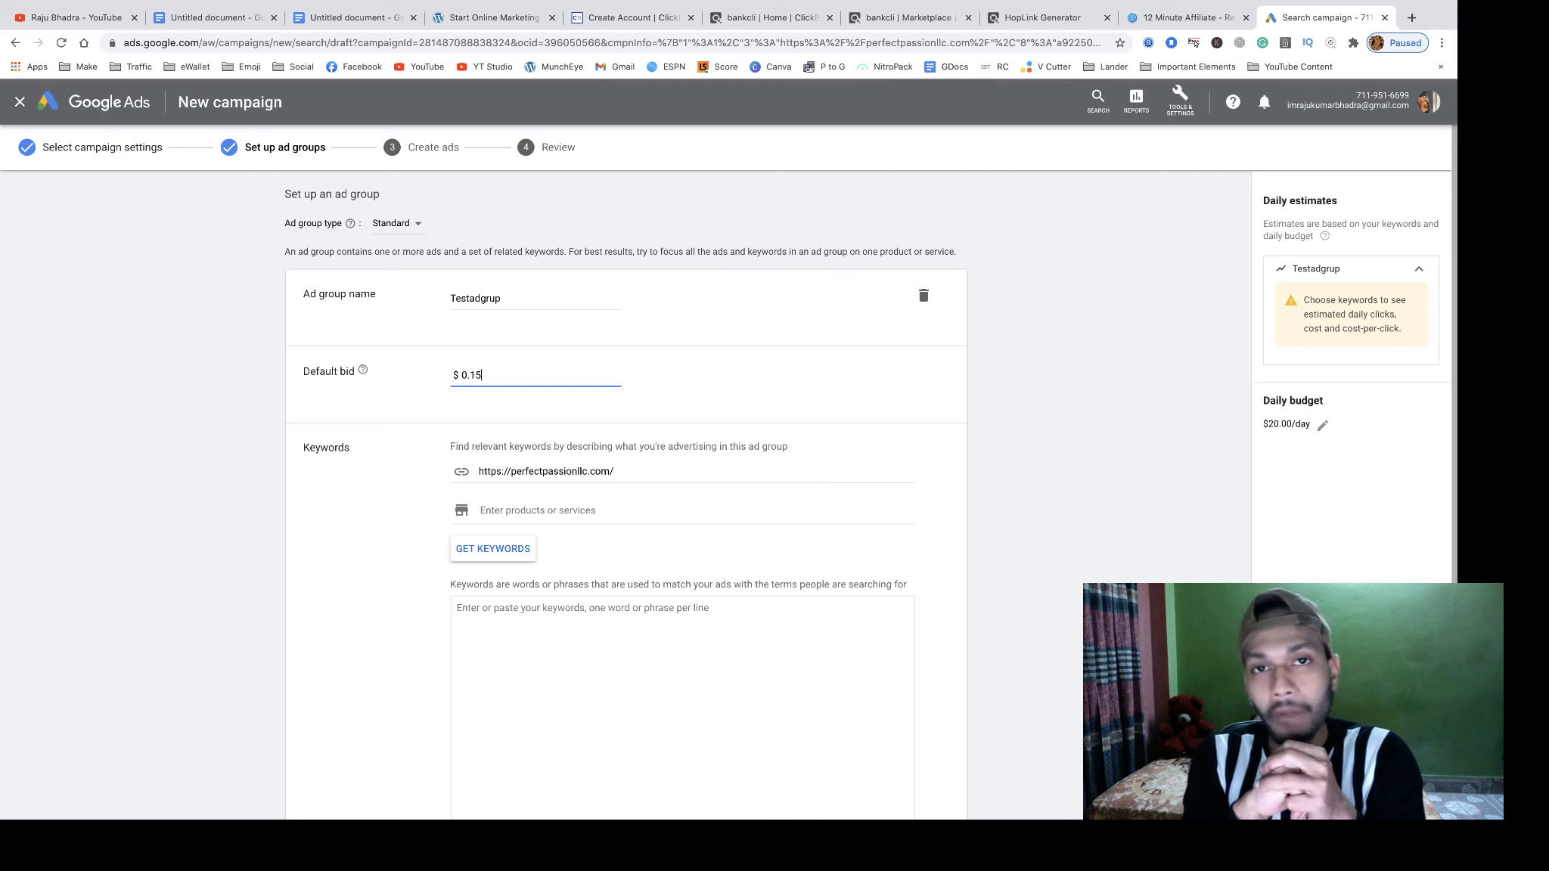
- Copy the keywords from "make money online" to "make money on paypal fast" in the Google Docs keyword document into the ad group's keywords
click(604, 663)
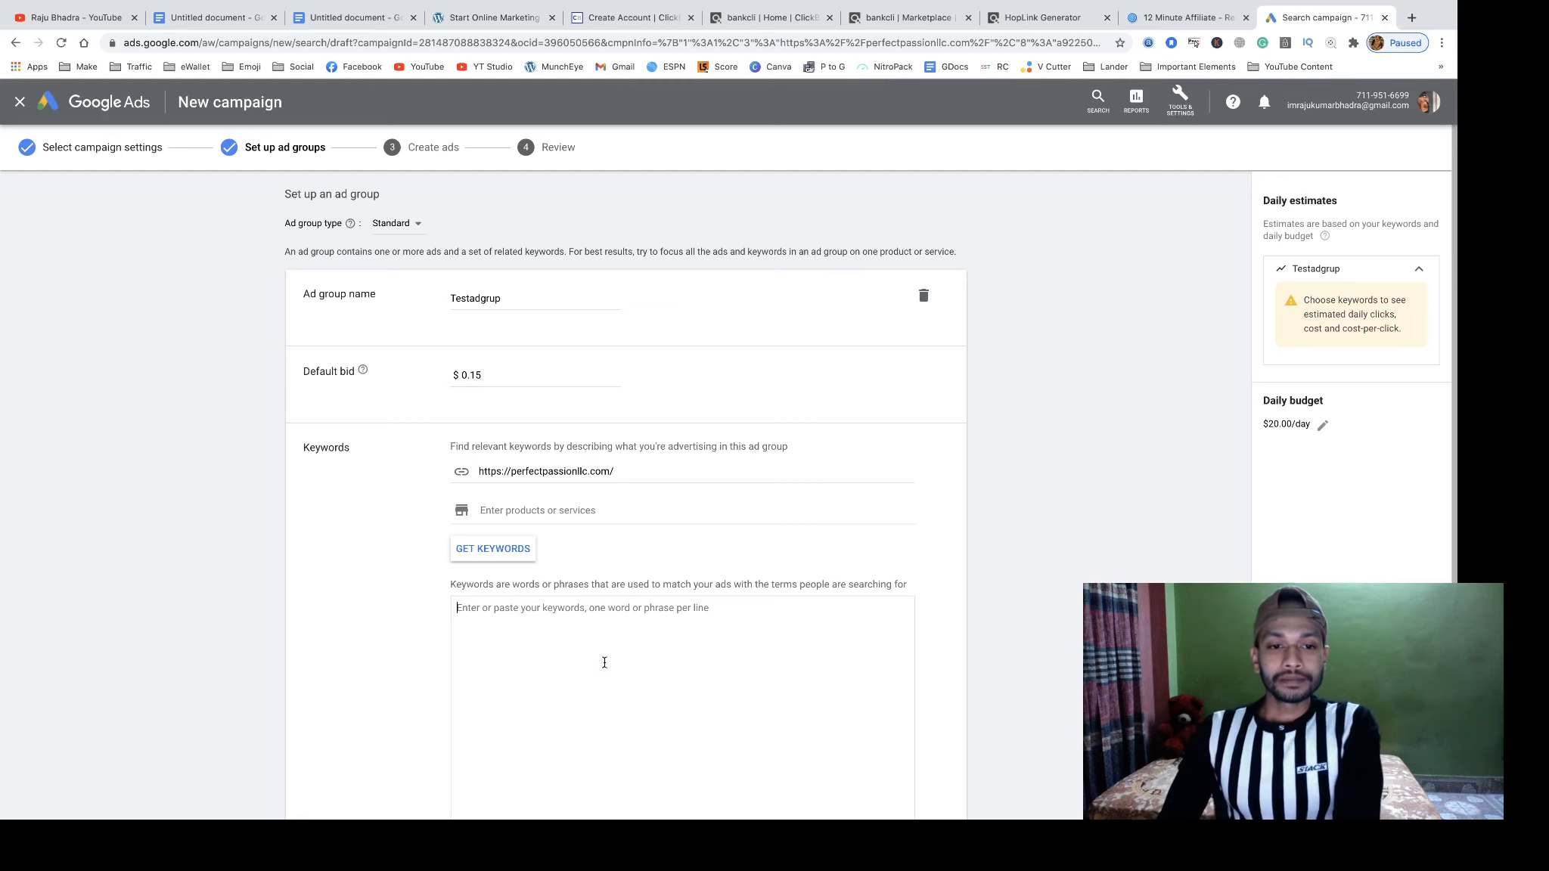
scroll(567, 648, down, 3)
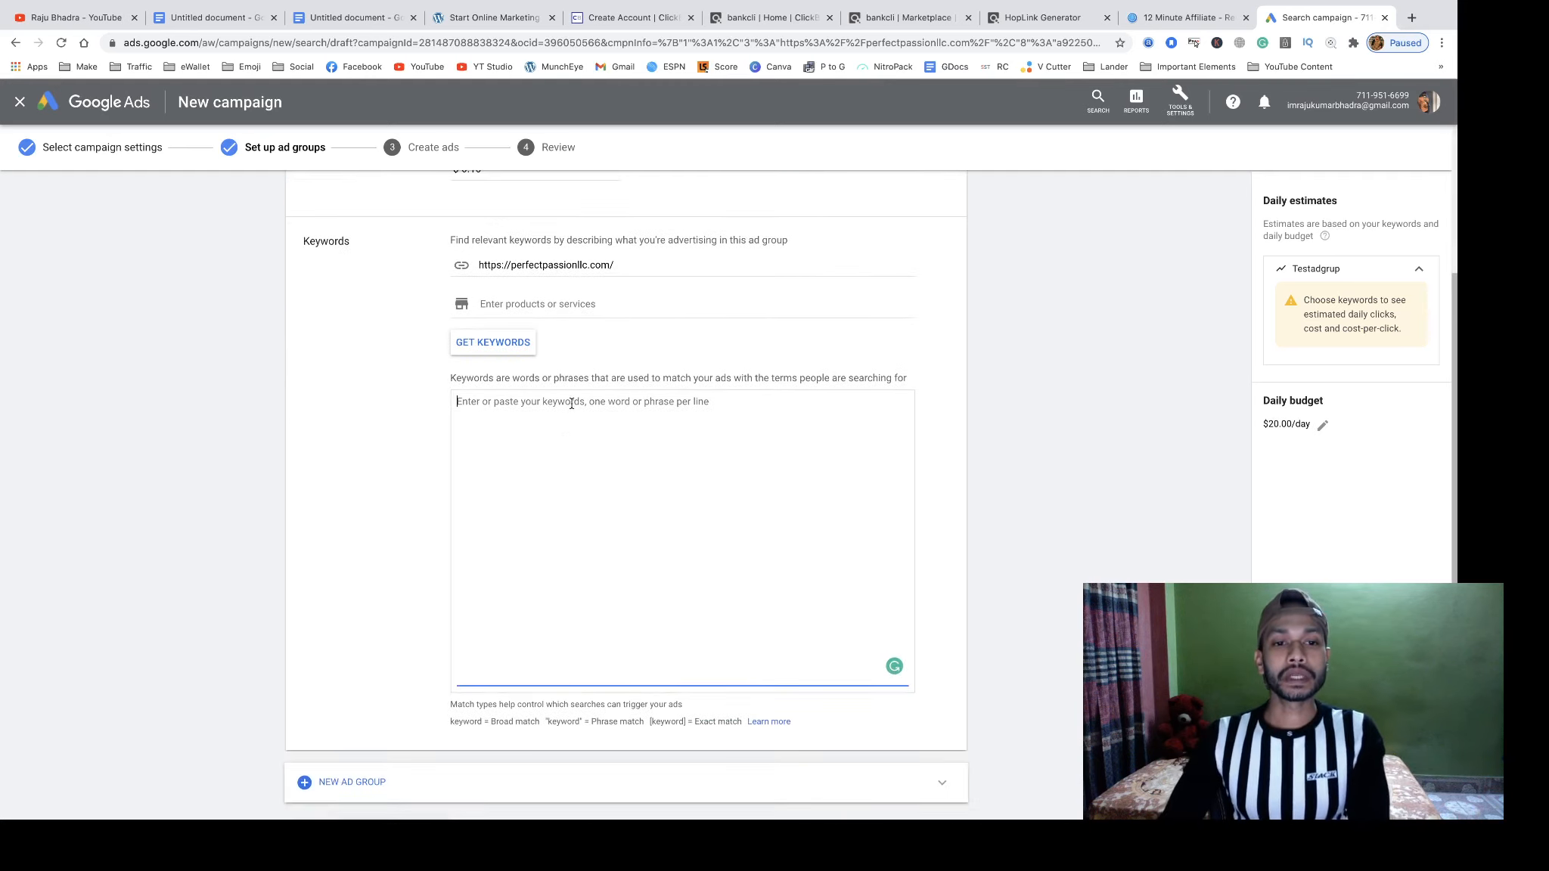
click(196, 23)
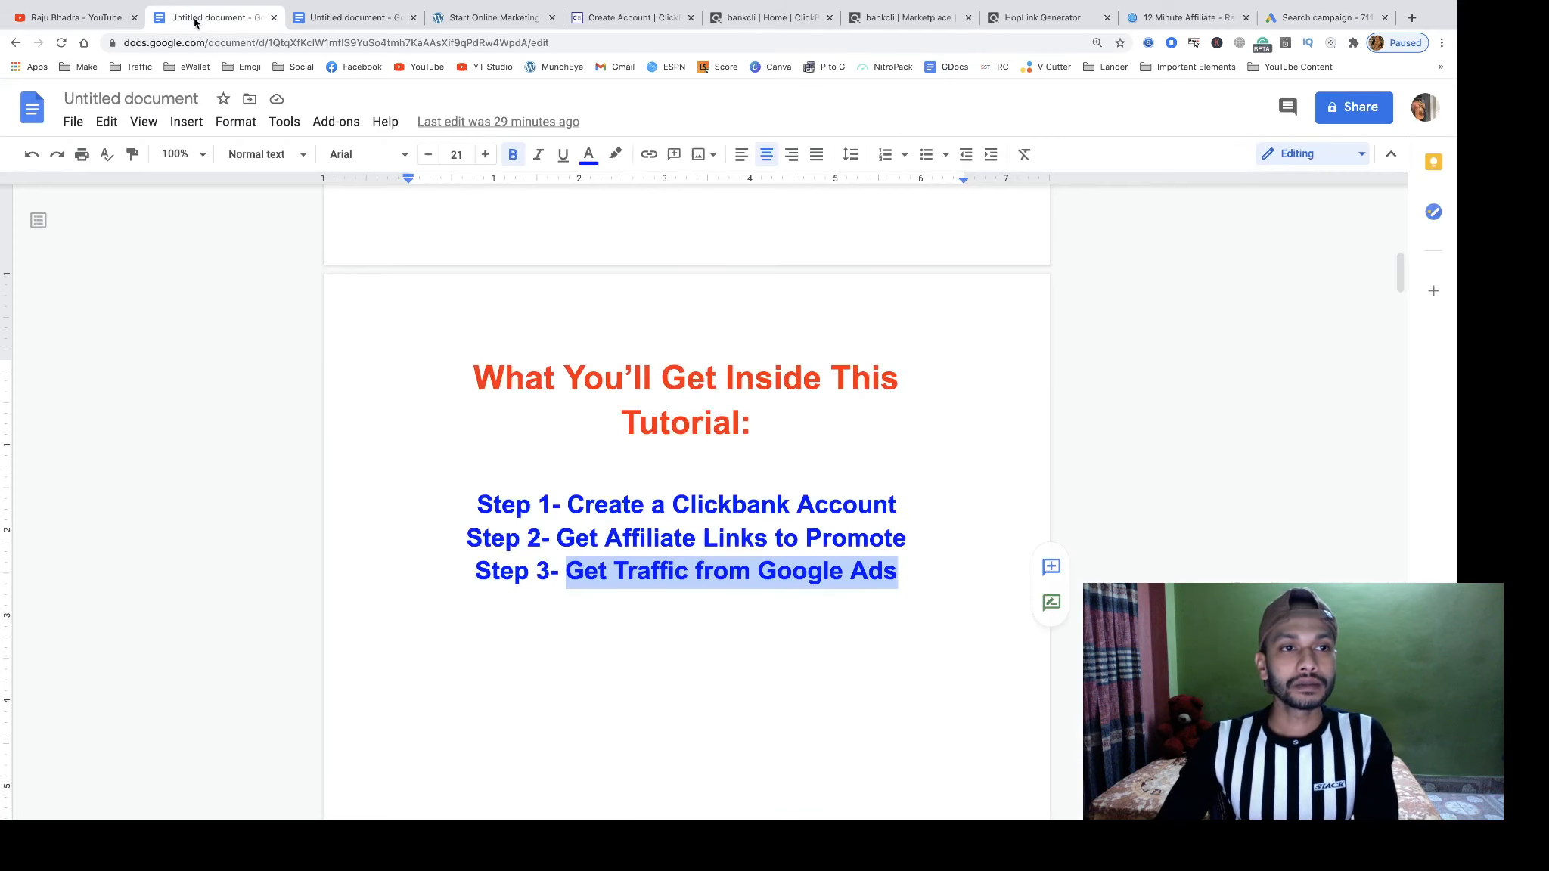
scroll(590, 519, down, 20)
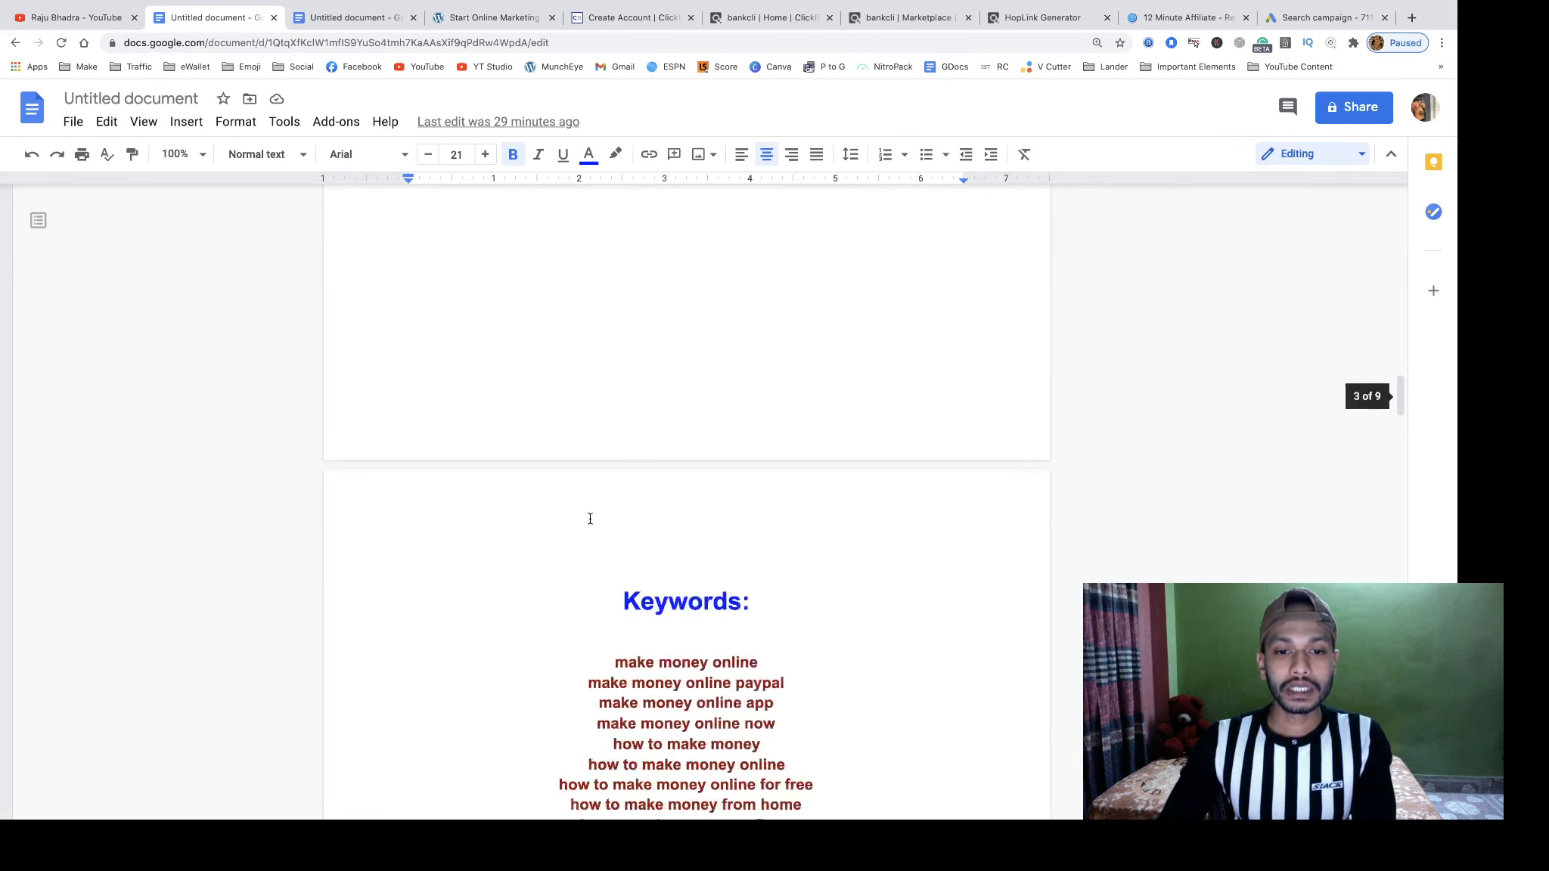
scroll(590, 519, up, 3)
drag(616, 271, 790, 803)
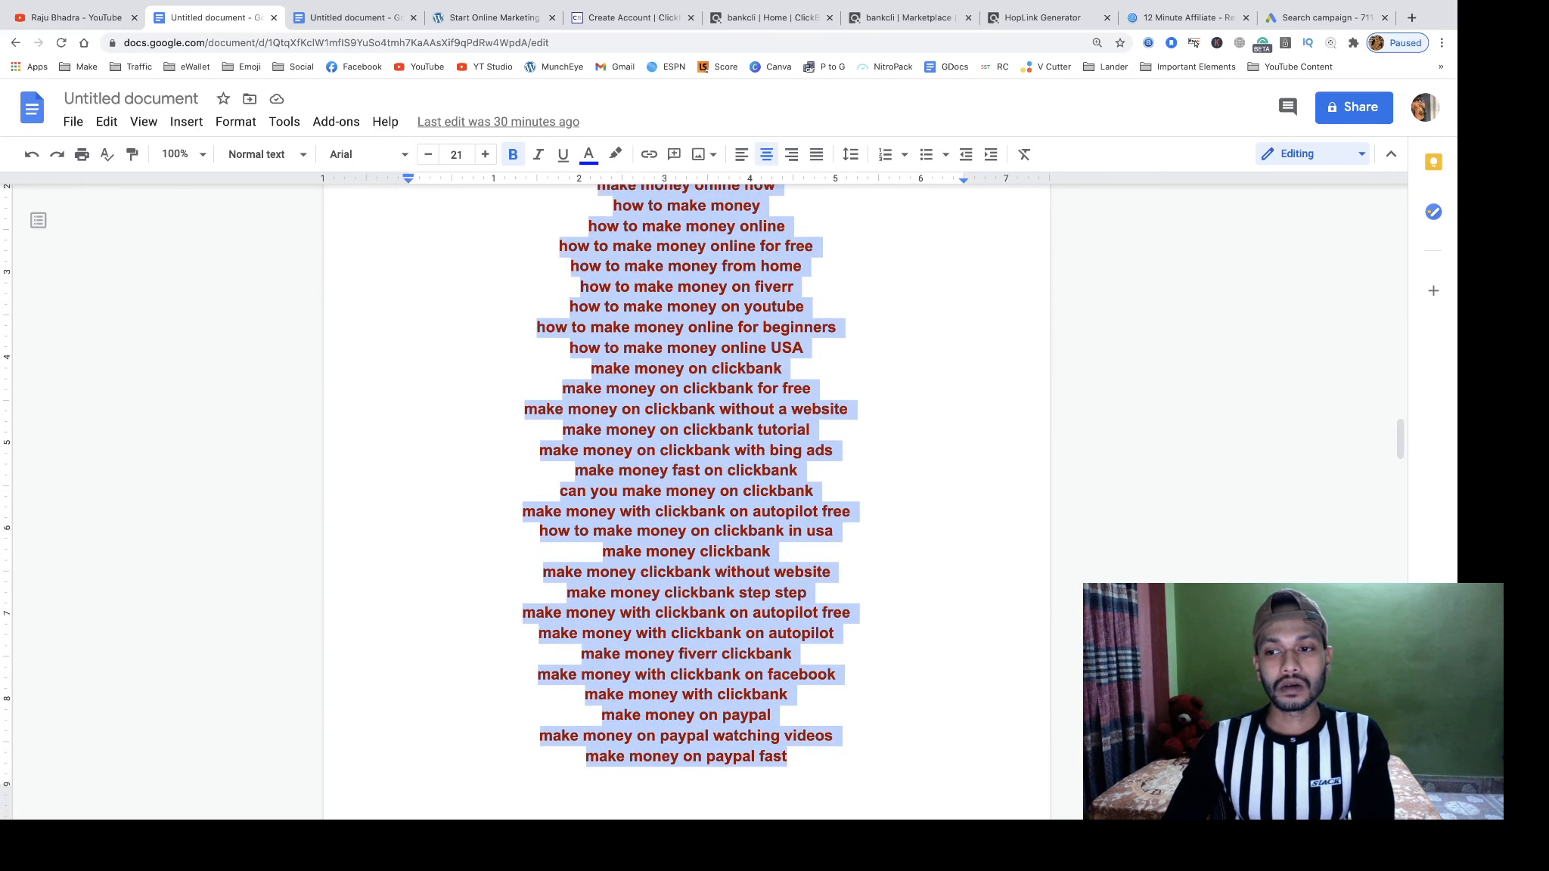
click(769, 551)
scroll(623, 224, up, 2)
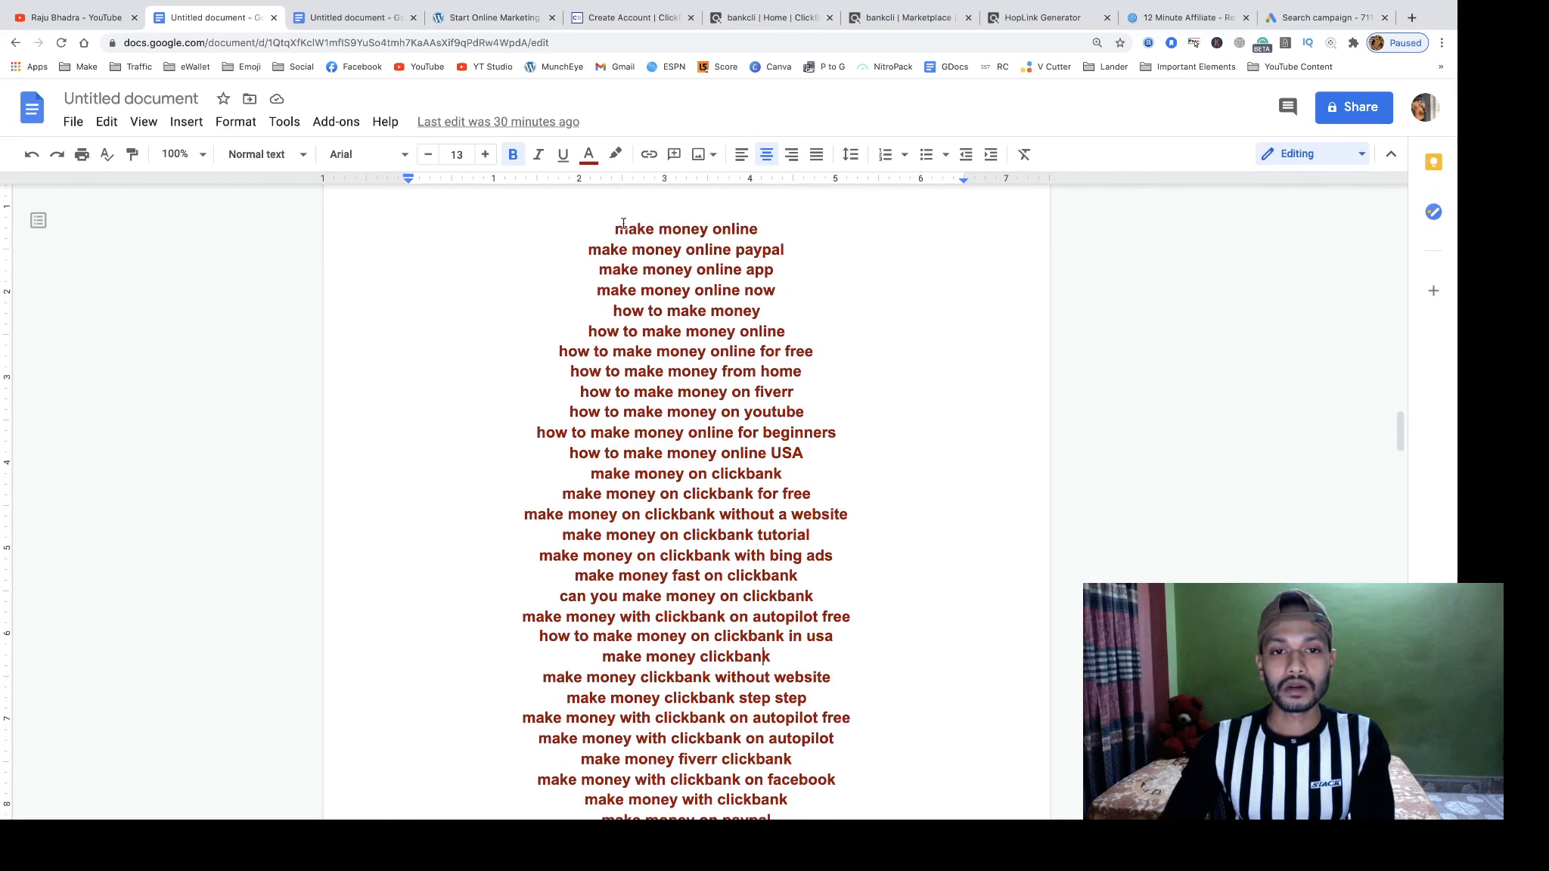
drag(615, 227, 788, 759)
key(ctrl+c)
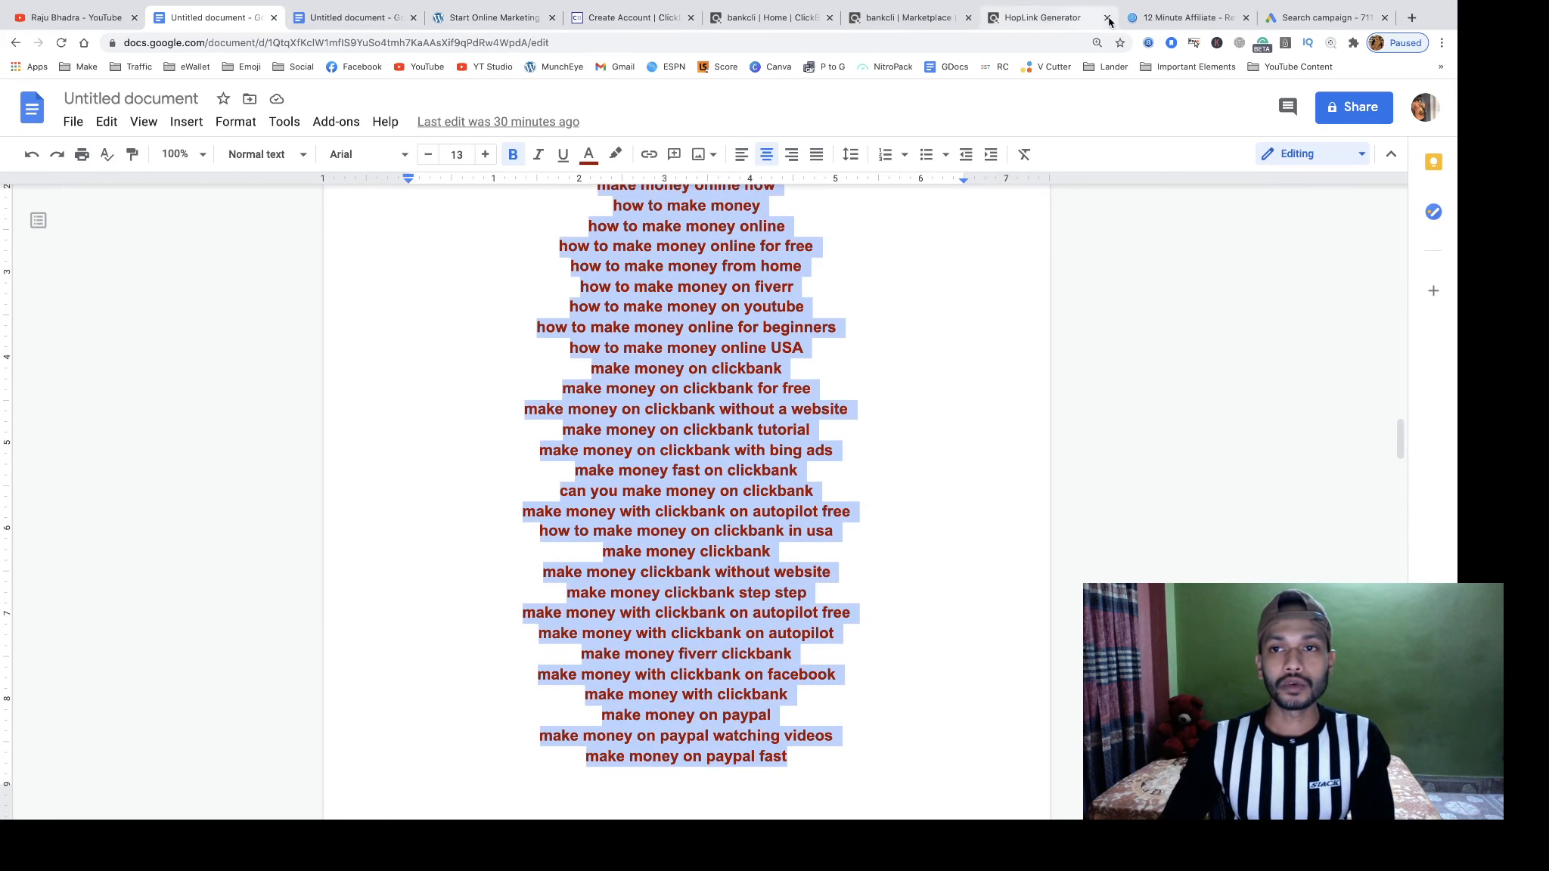
click(1337, 21)
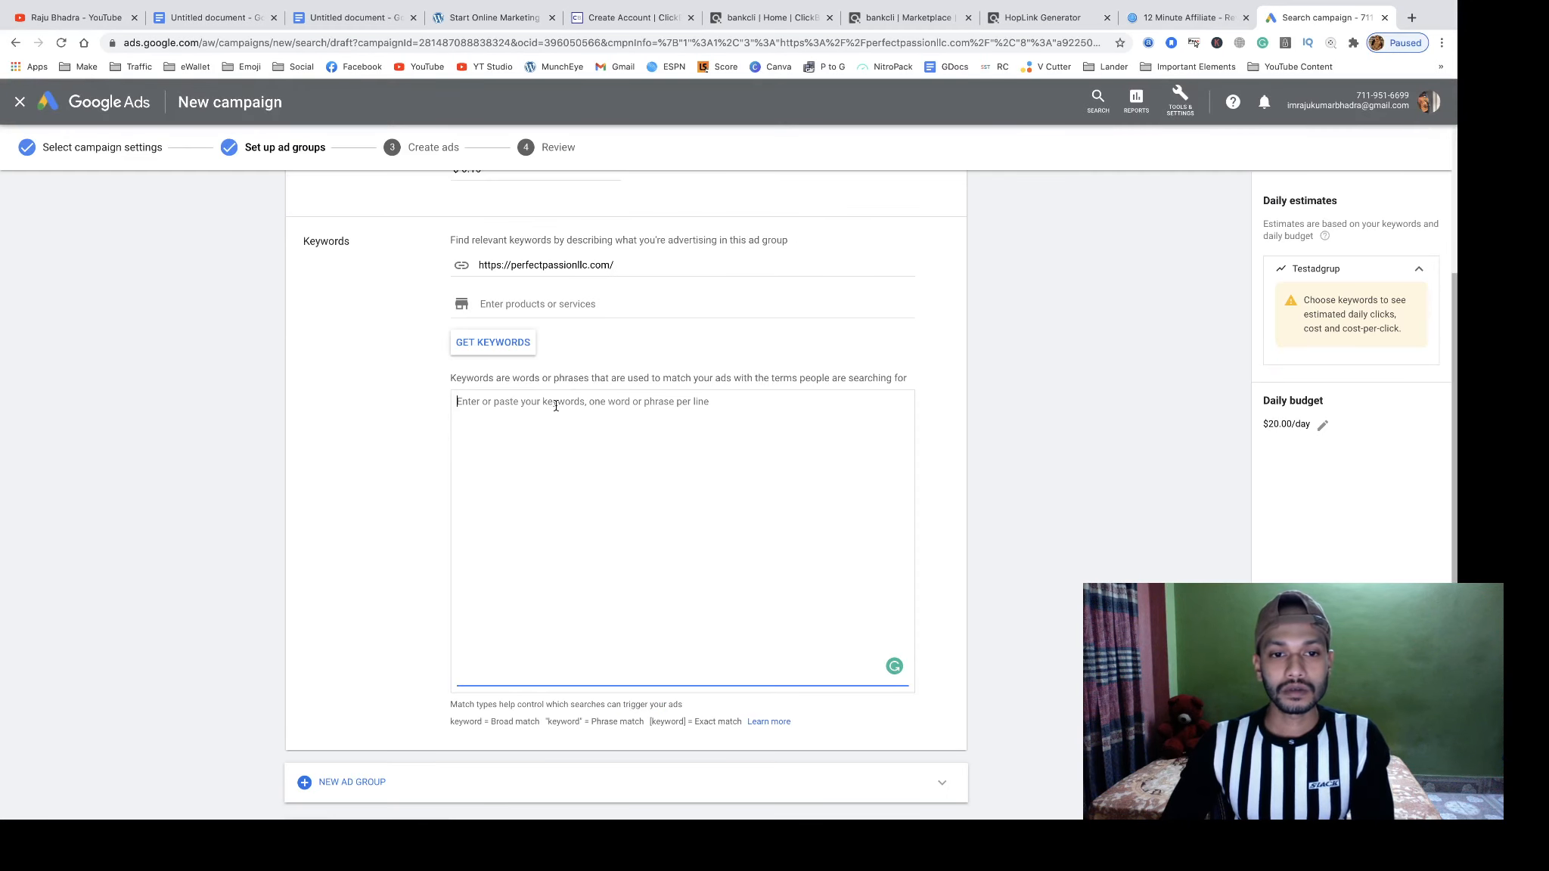
key(ctrl+v)
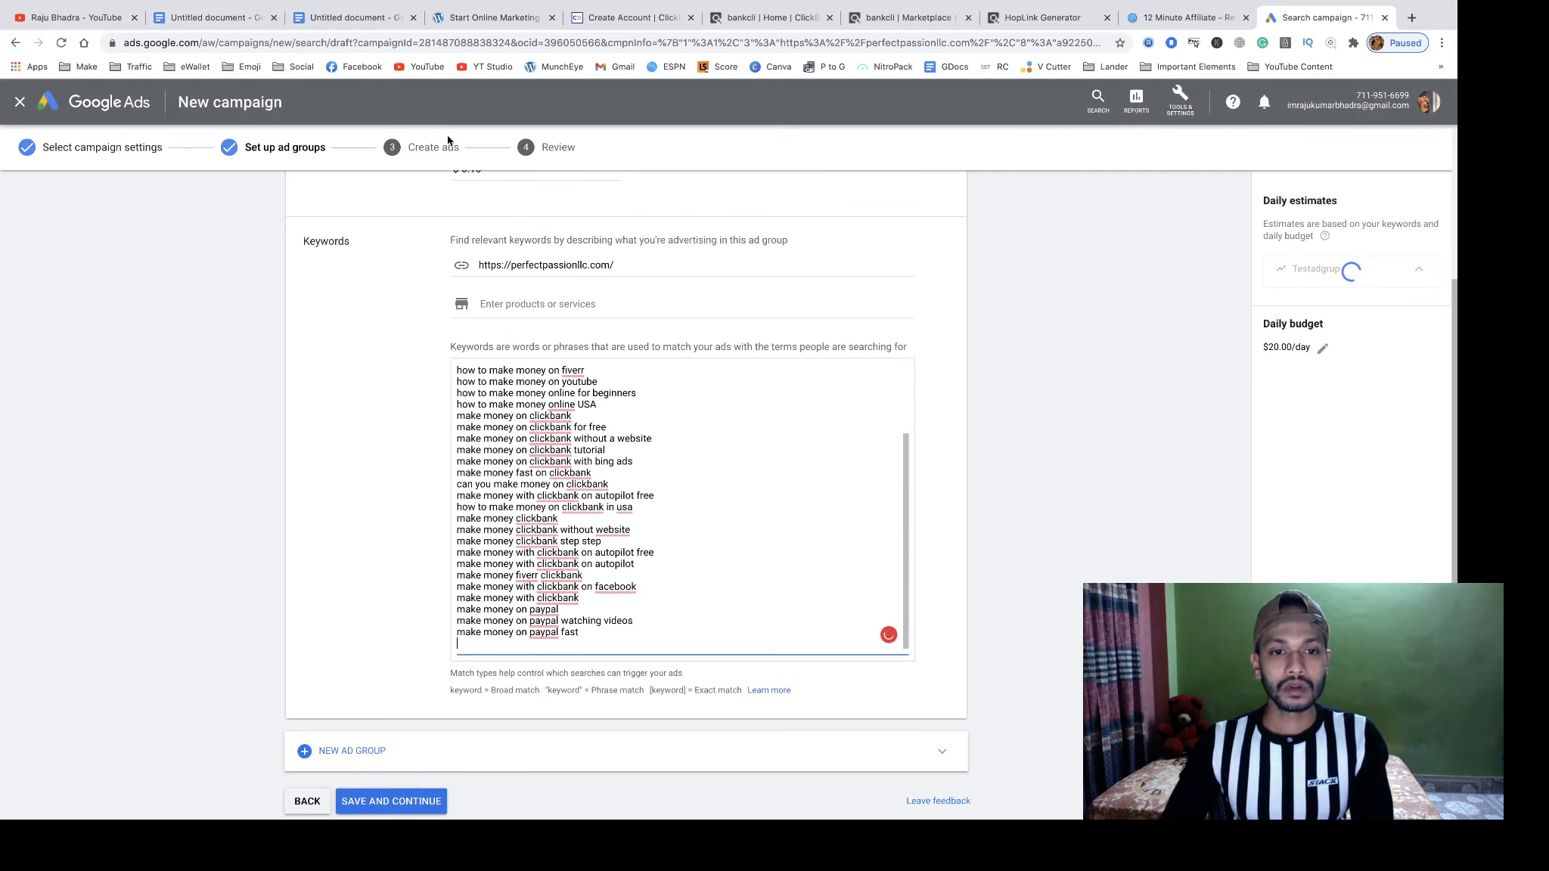
- In the Google Docs keyword document, select the bracketed keywords from "[how to make money with affiliate marketing for beginners]" to "[make money clickbank step step]"
click(344, 20)
scroll(686, 453, down, 10)
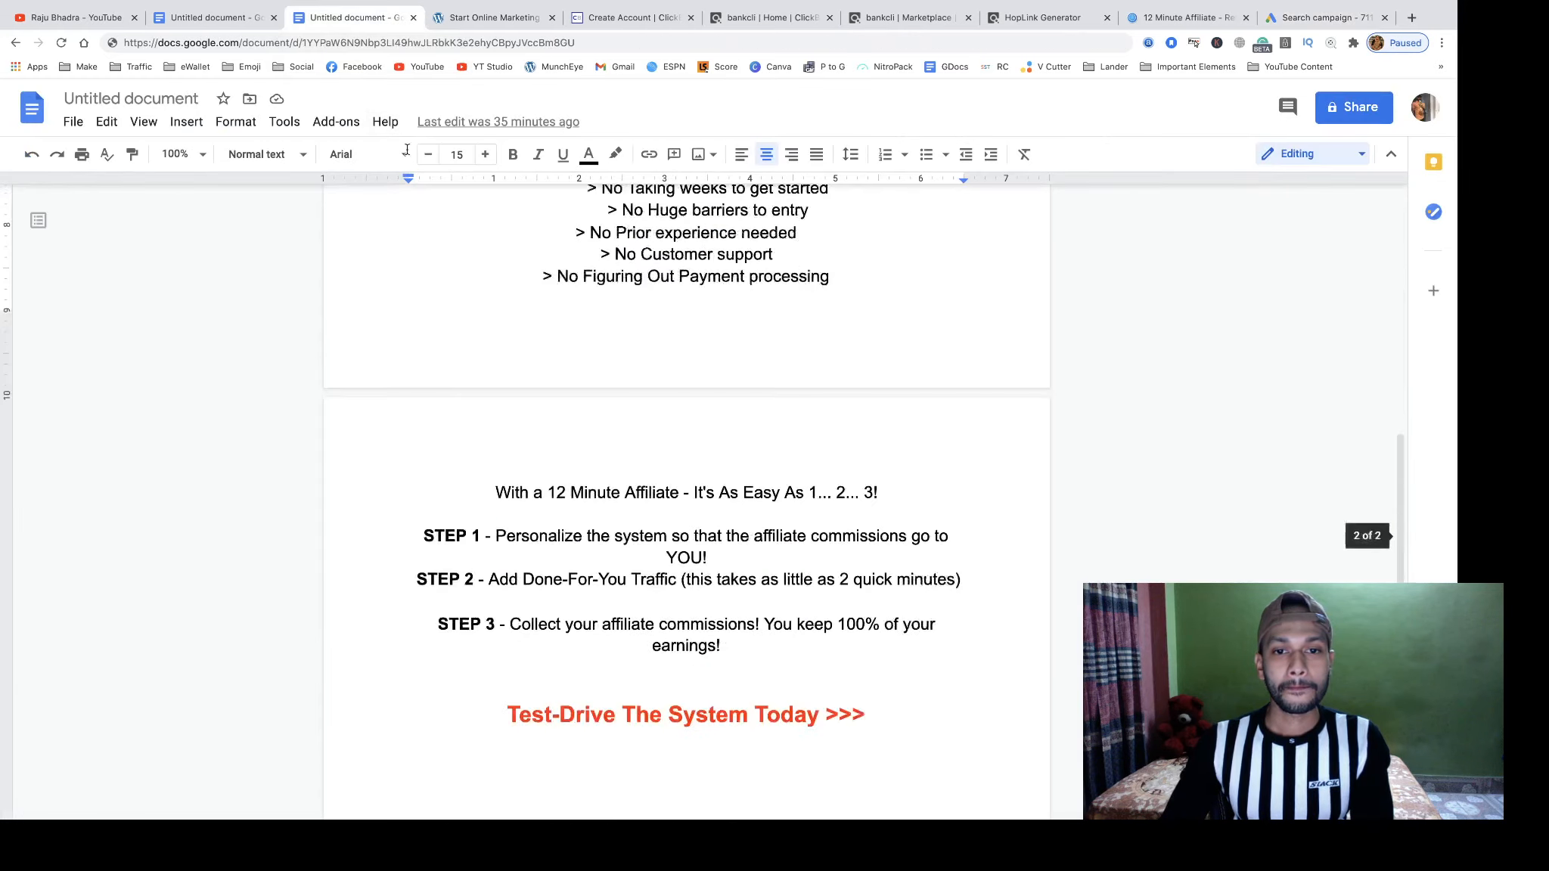
click(217, 17)
scroll(608, 459, down, 15)
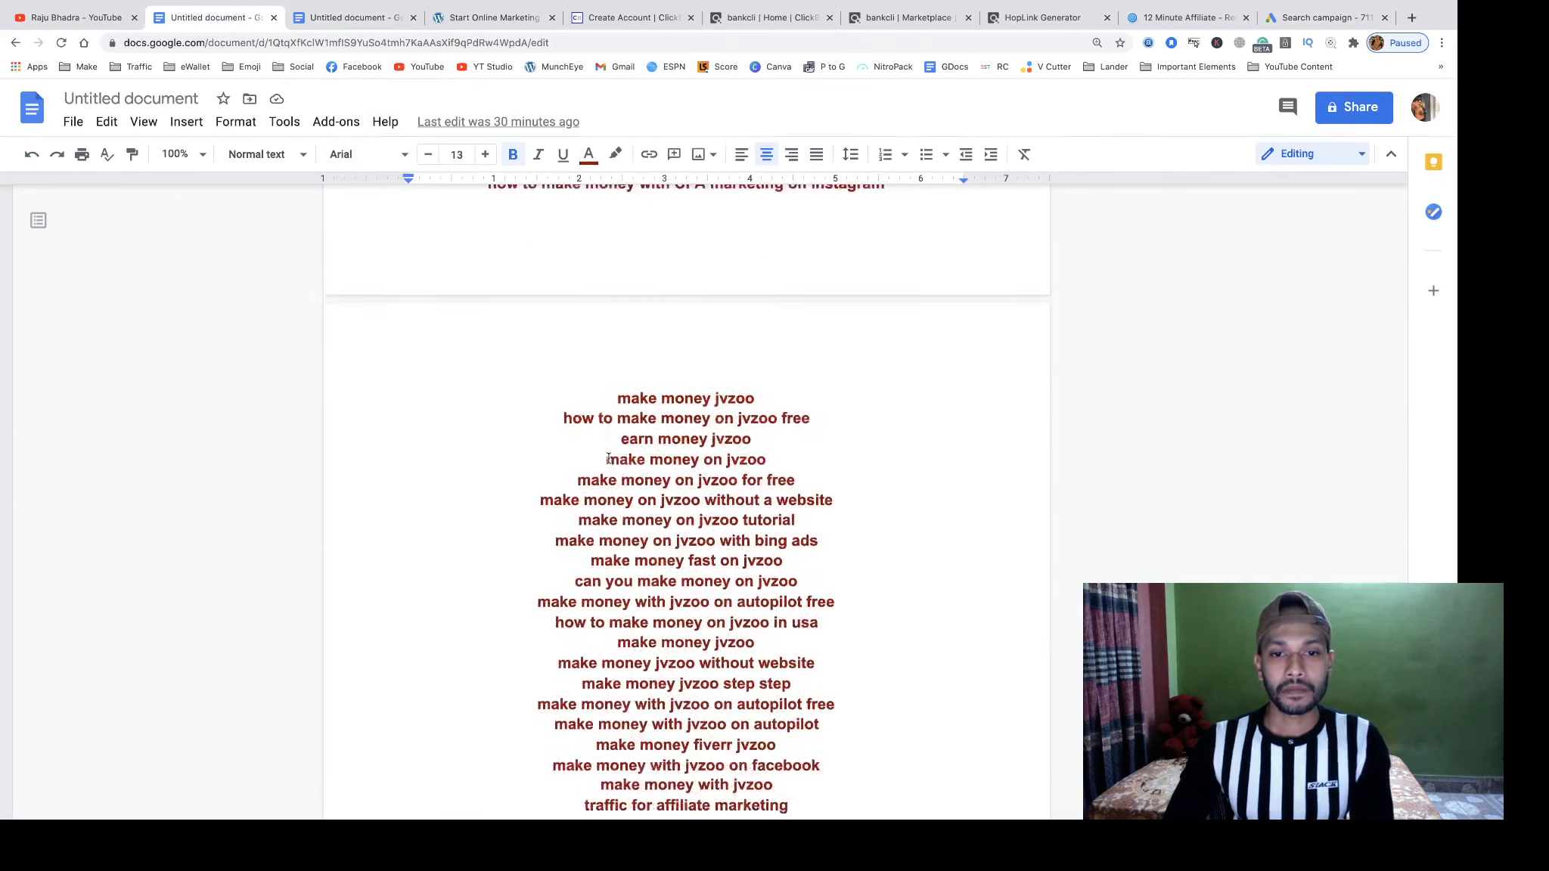
scroll(608, 459, down, 20)
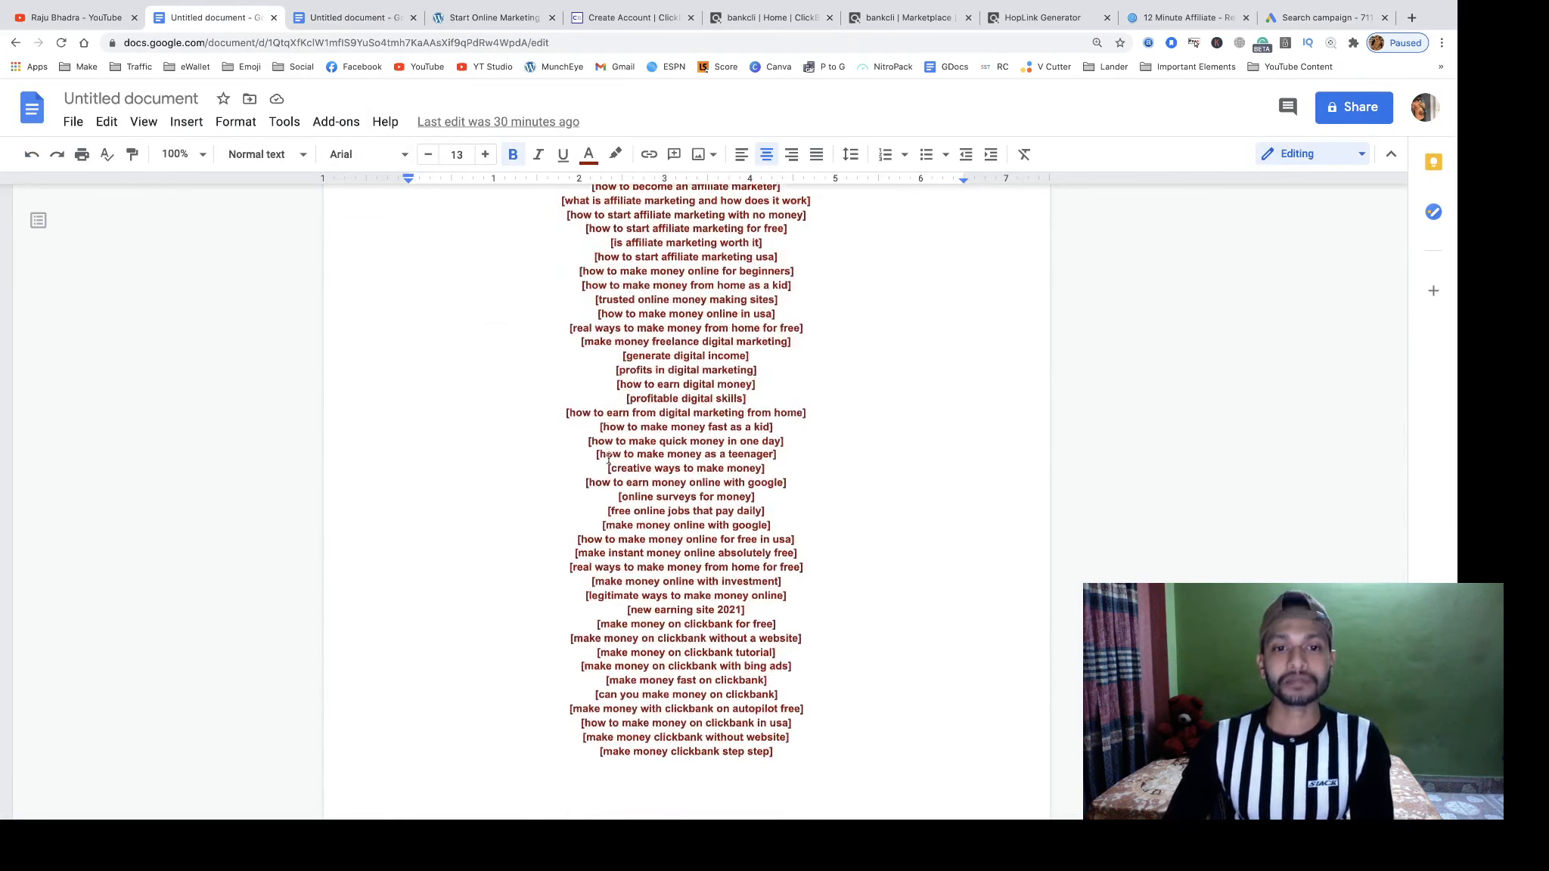
scroll(608, 458, up, 2)
click(608, 408)
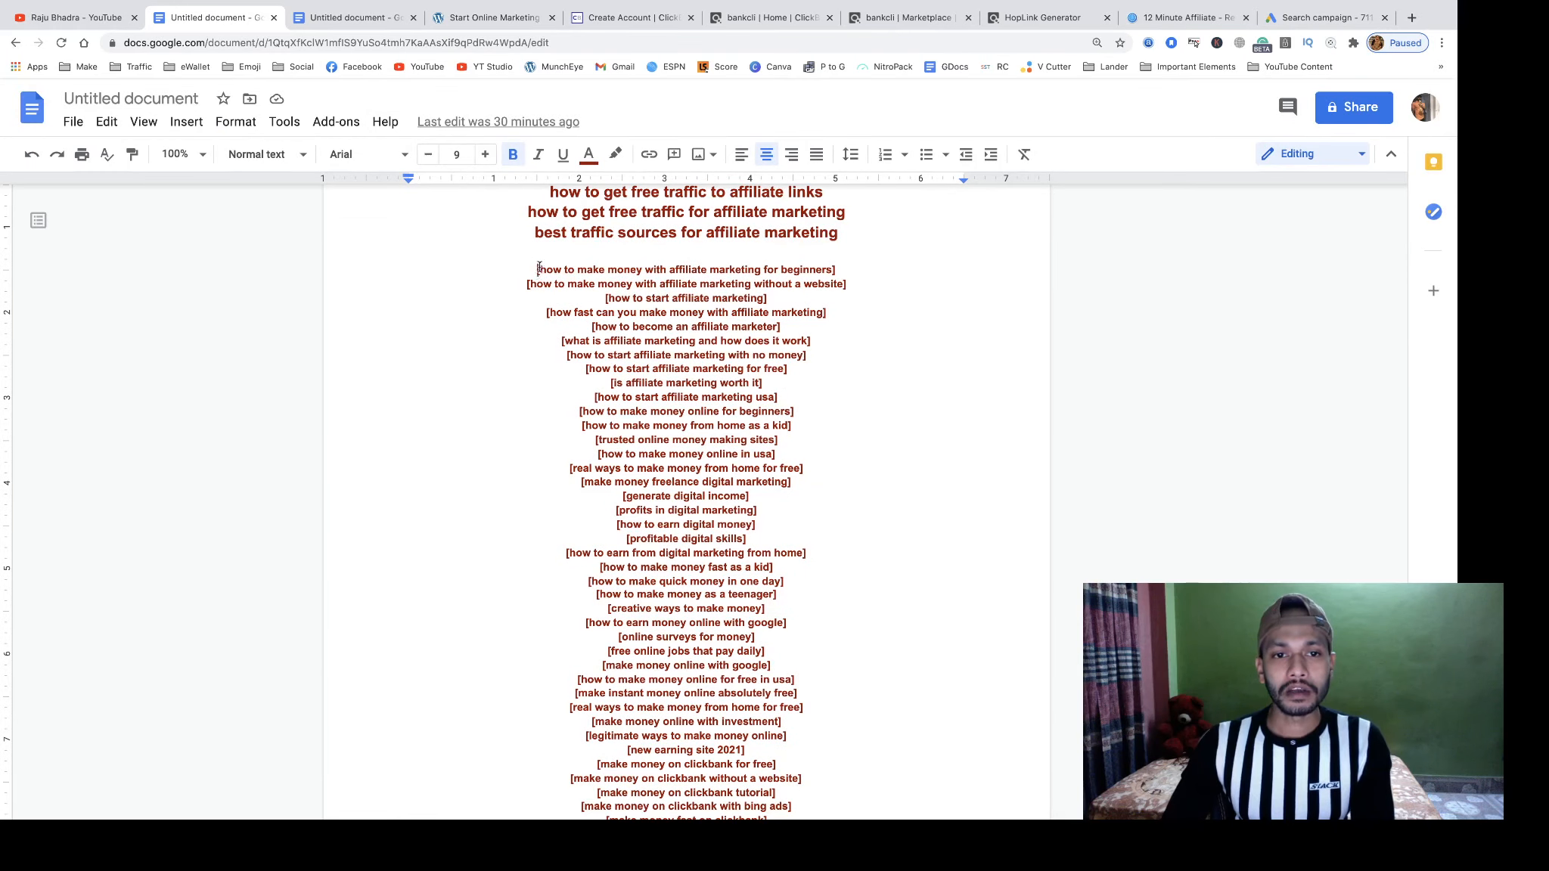
drag(539, 269, 775, 775)
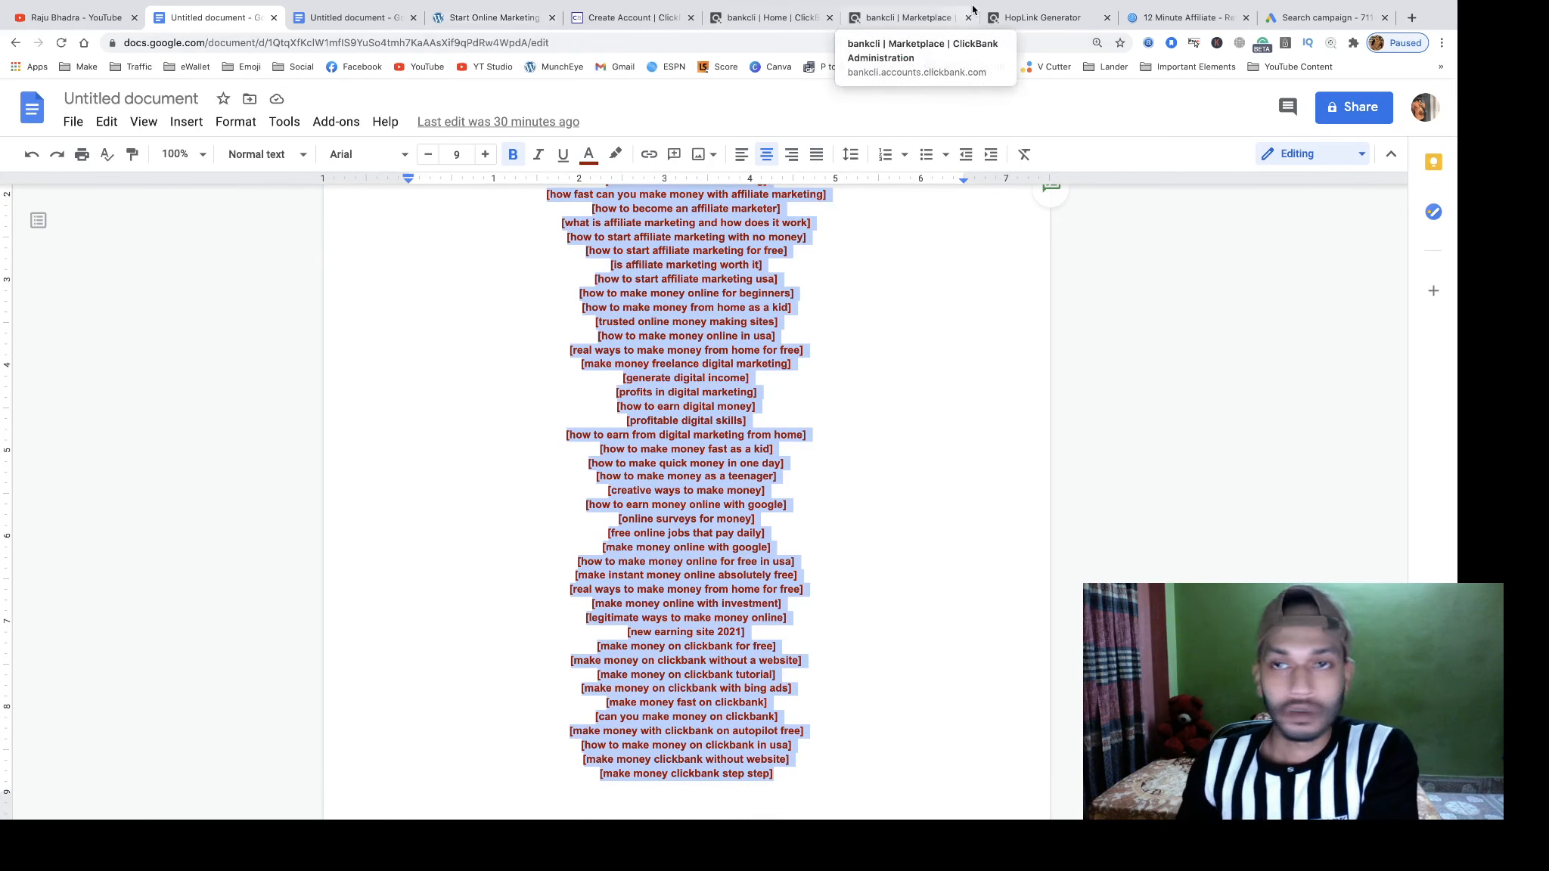
- Switch back to the Google Ads campaign draft and examine the ad group's unbracketed keywords, including "make money on clickbank"
click(1297, 21)
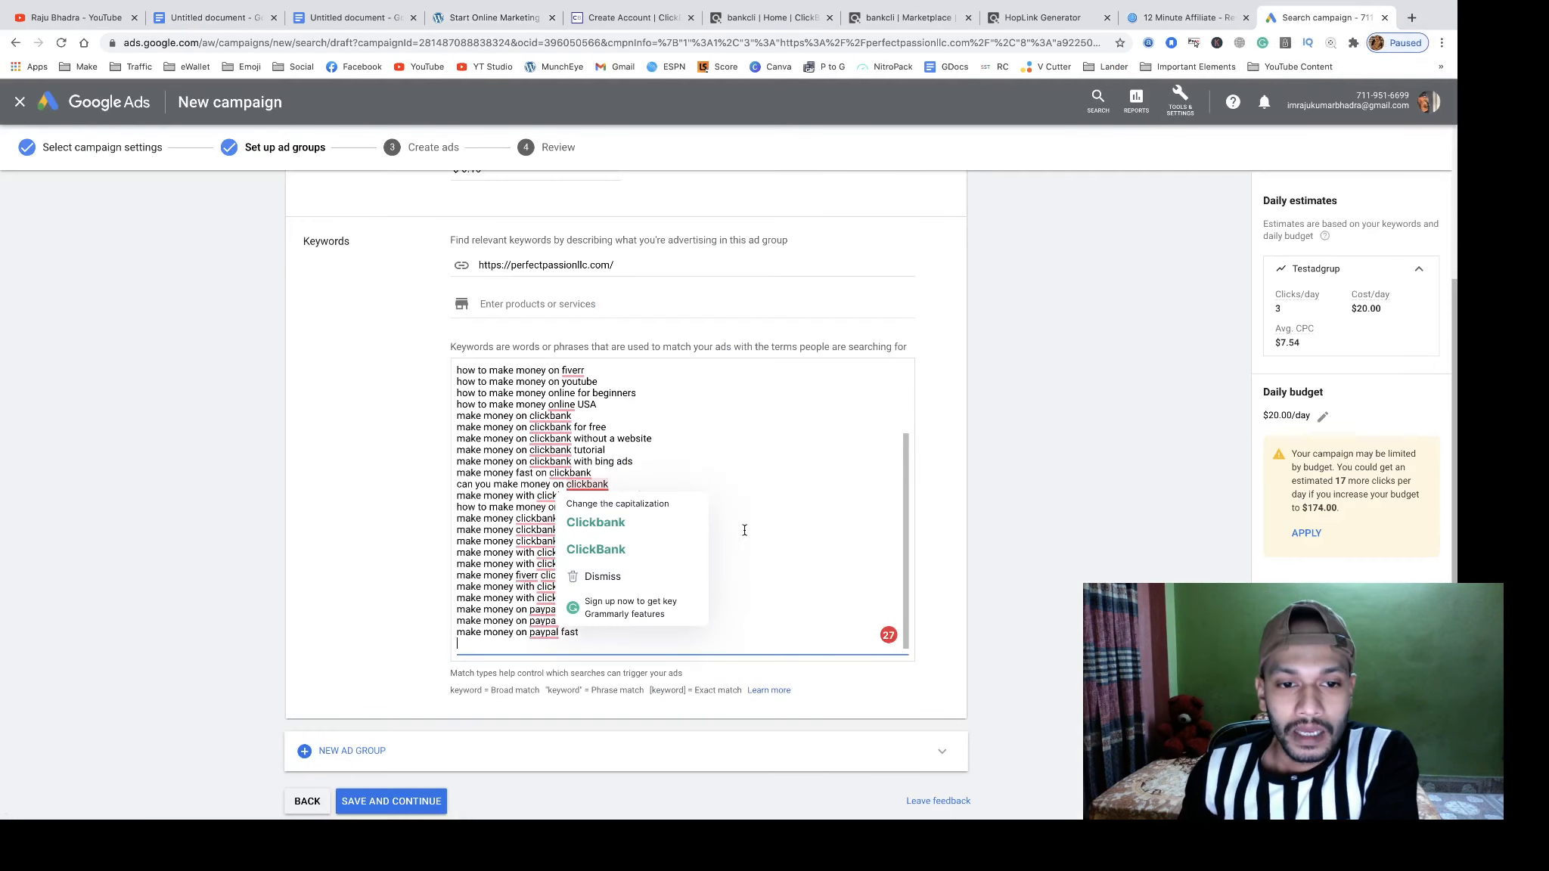
mouse_move(539, 546)
scroll(539, 546, down, 1)
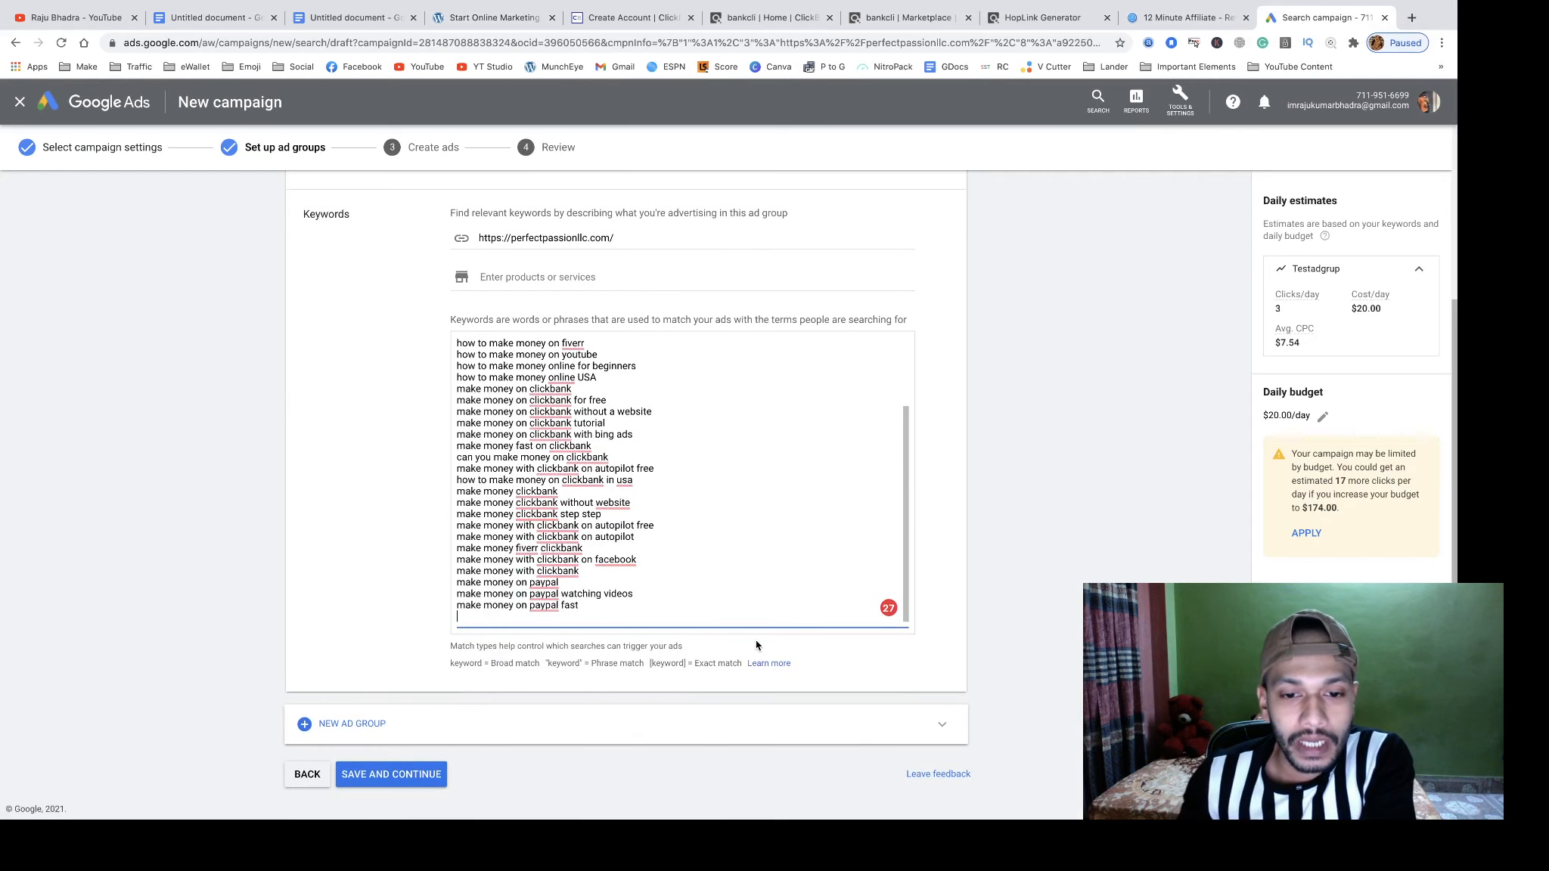
scroll(756, 646, up, 5)
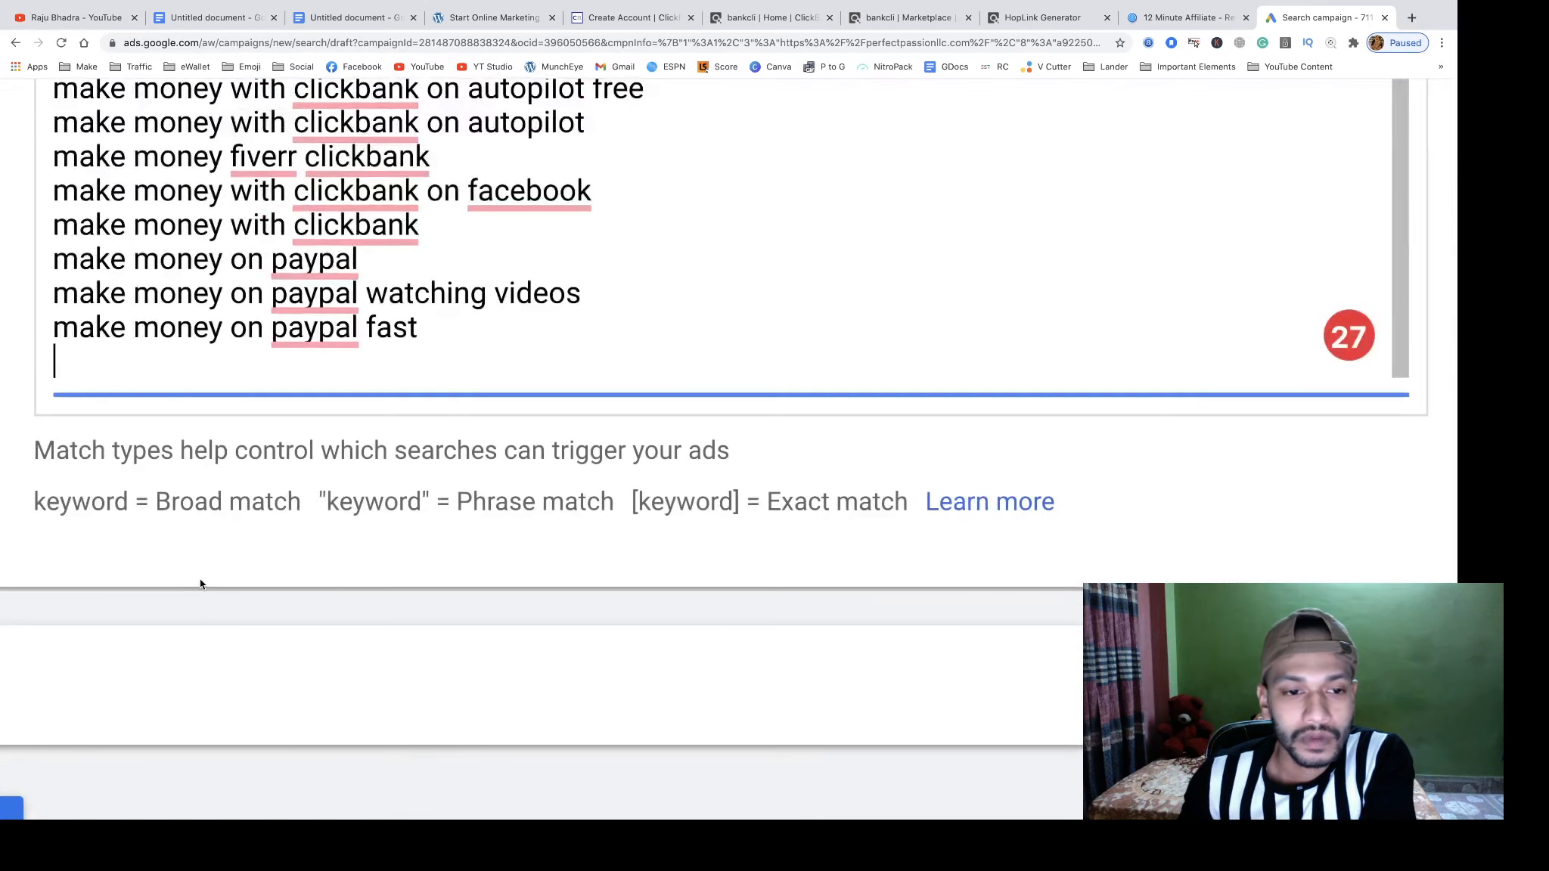
scroll(200, 583, left, 1)
scroll(300, 565, up, 10)
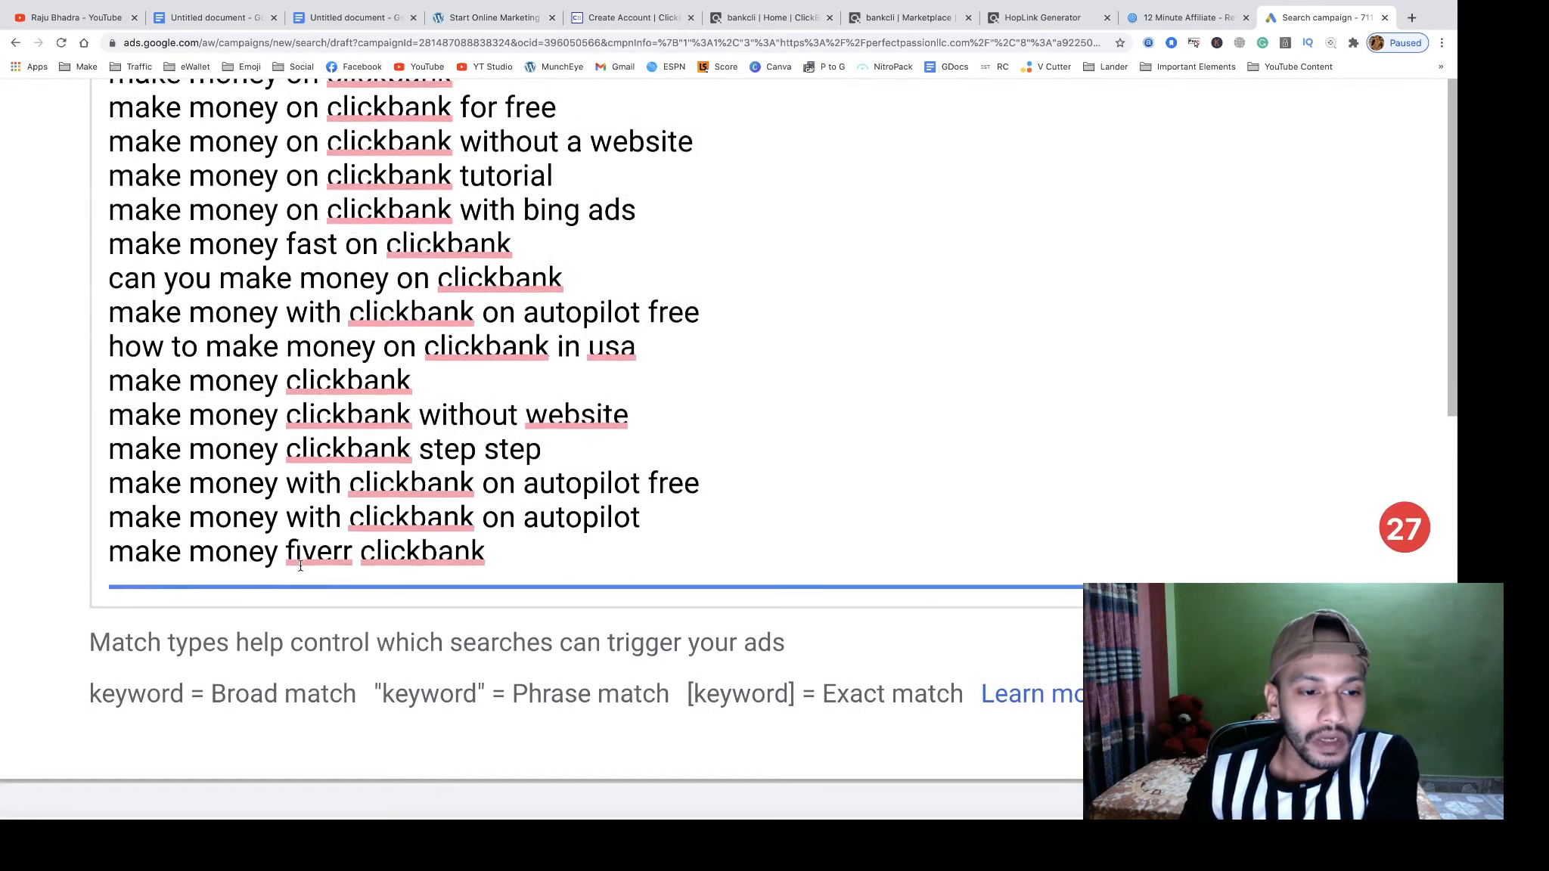
scroll(300, 566, up, 3)
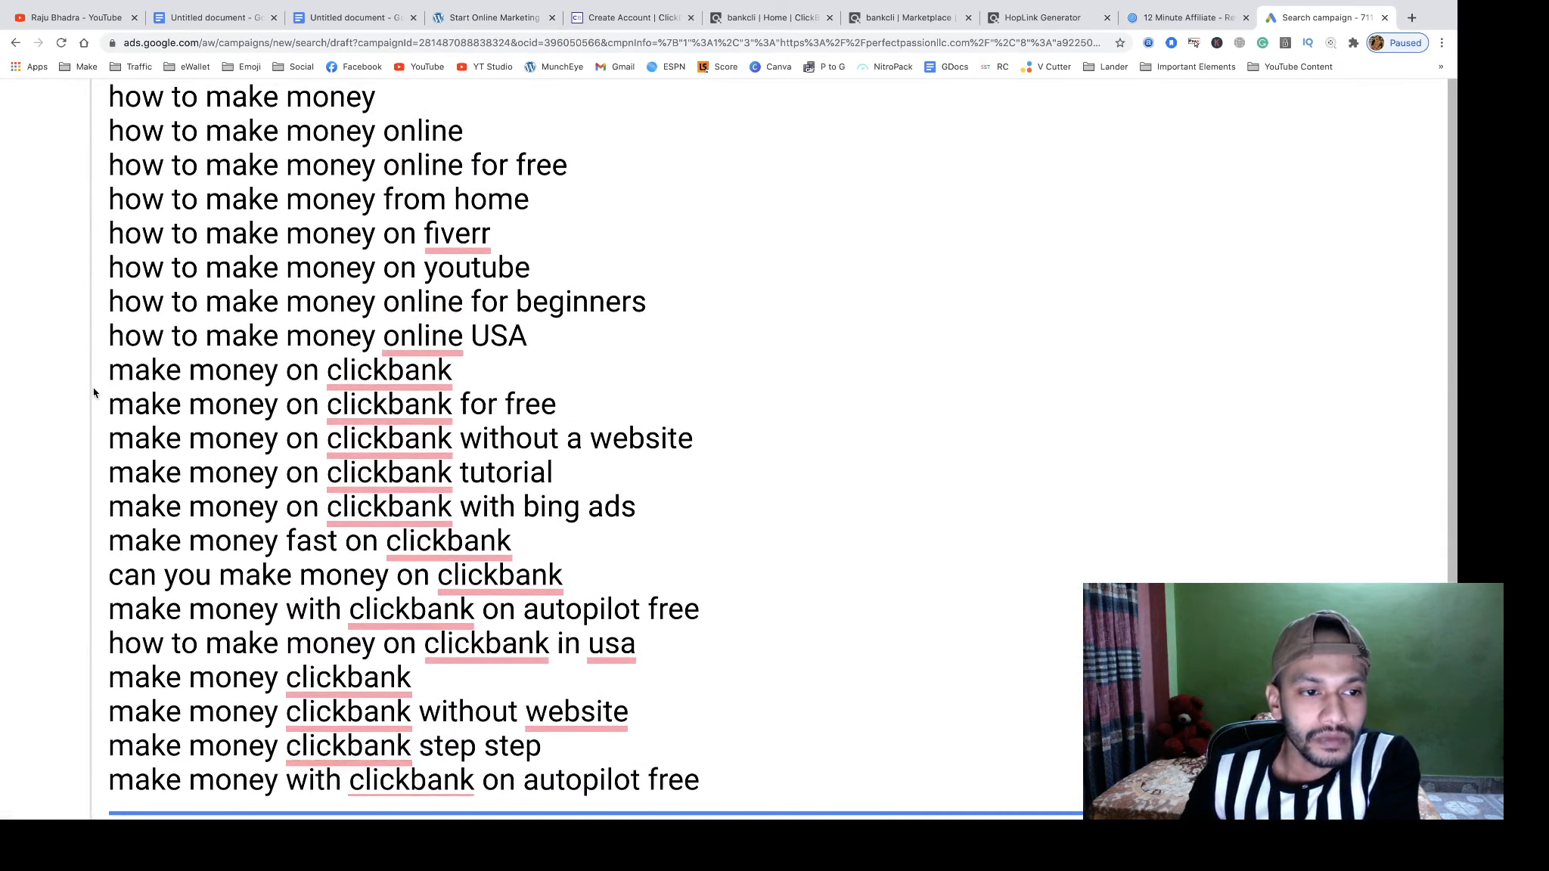
drag(108, 370, 452, 370)
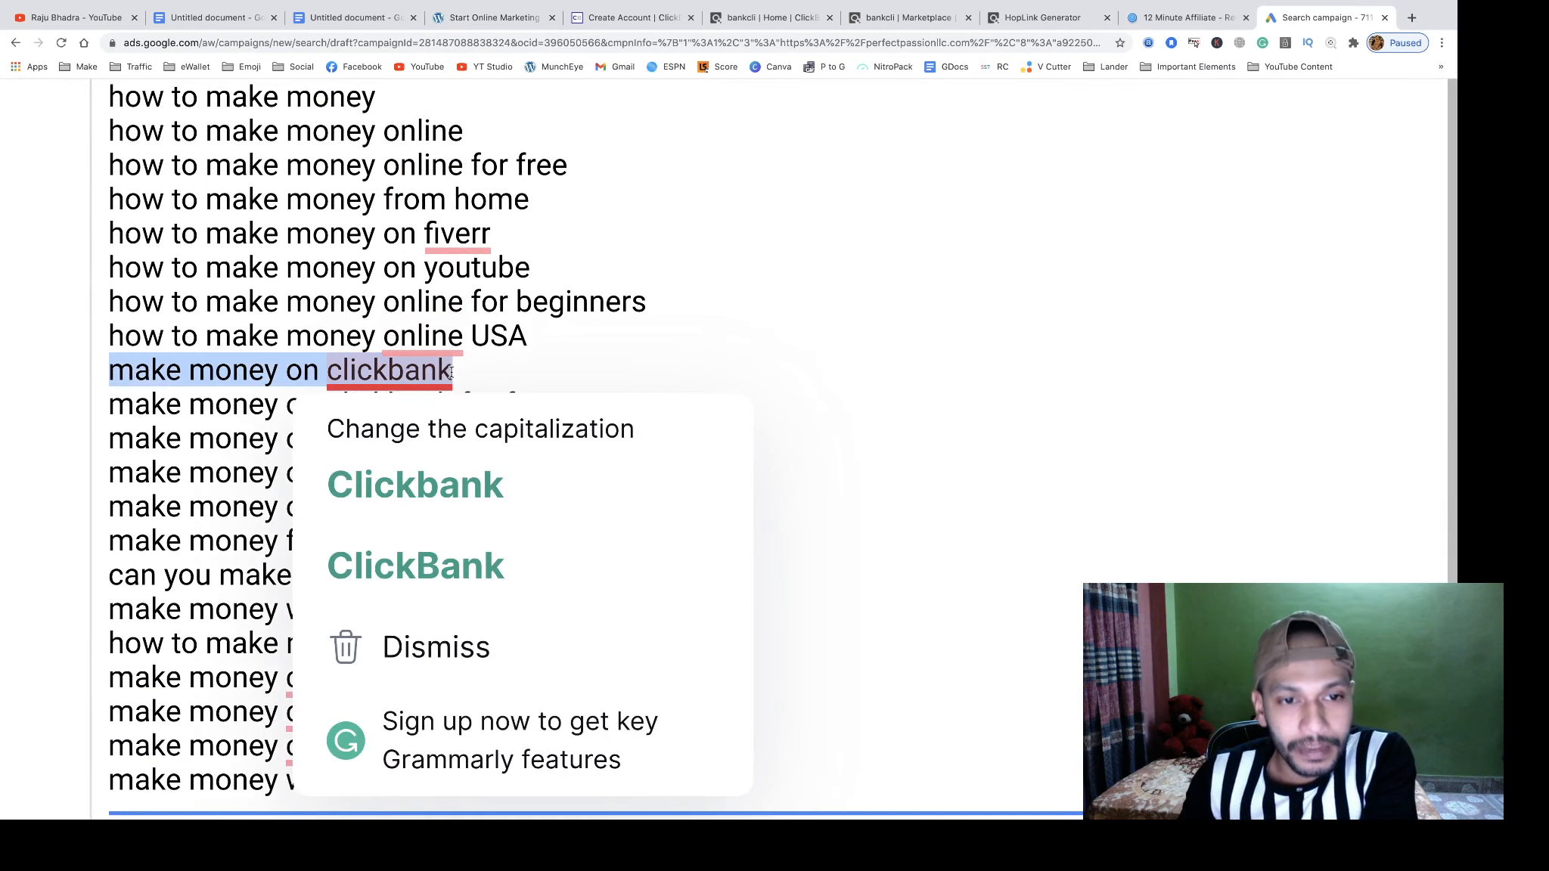
click(724, 357)
scroll(711, 453, down, 10)
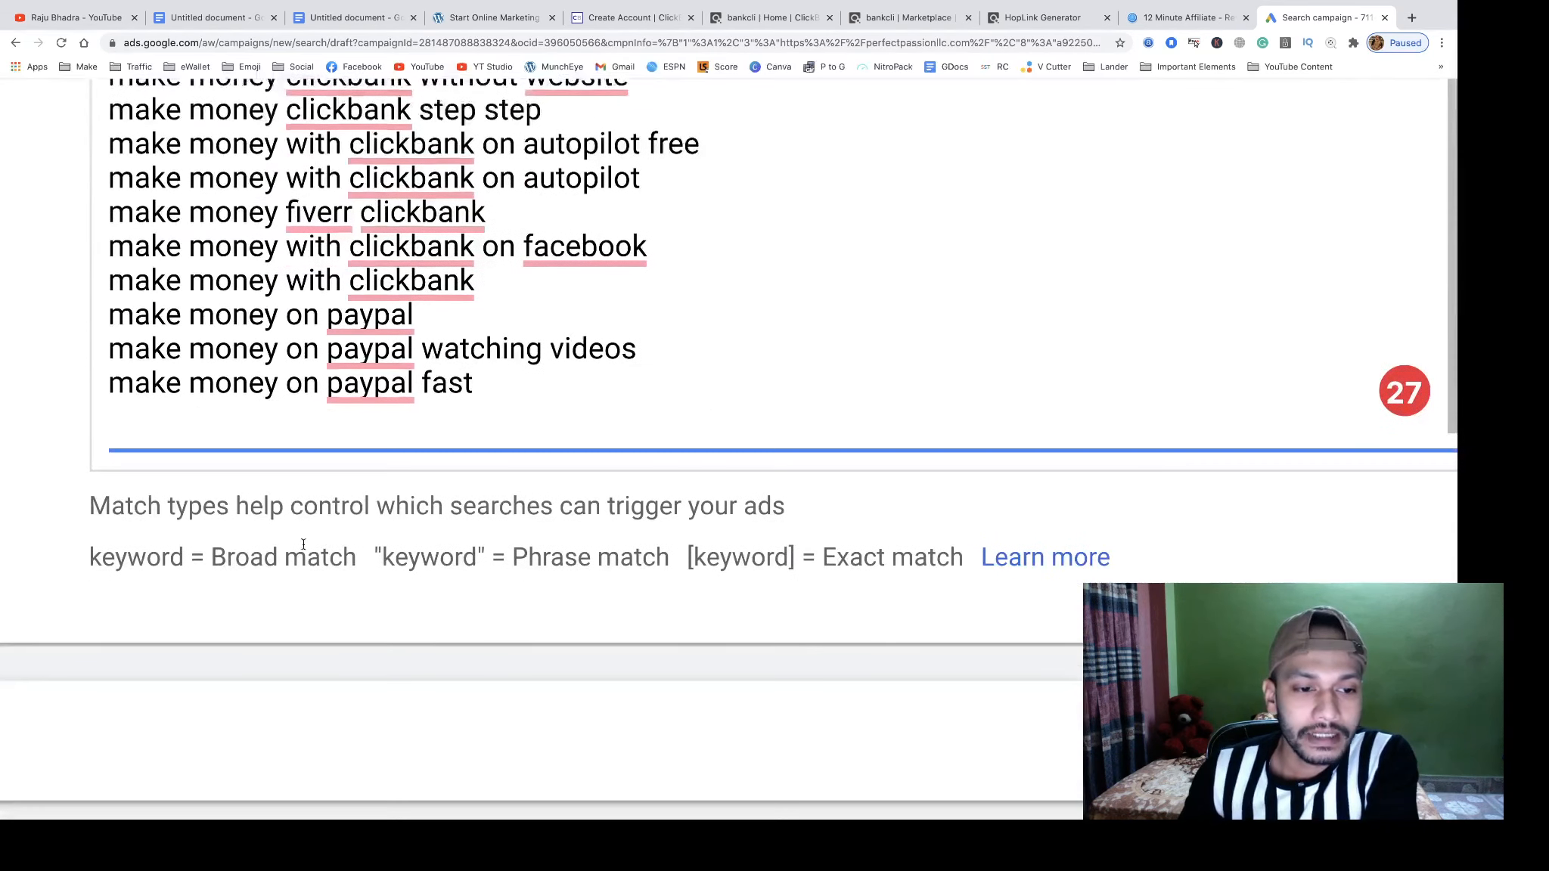
- Examine the notation for broad, phrase and exact match keywords below the ad group's keyword list
drag(213, 559, 671, 557)
click(362, 560)
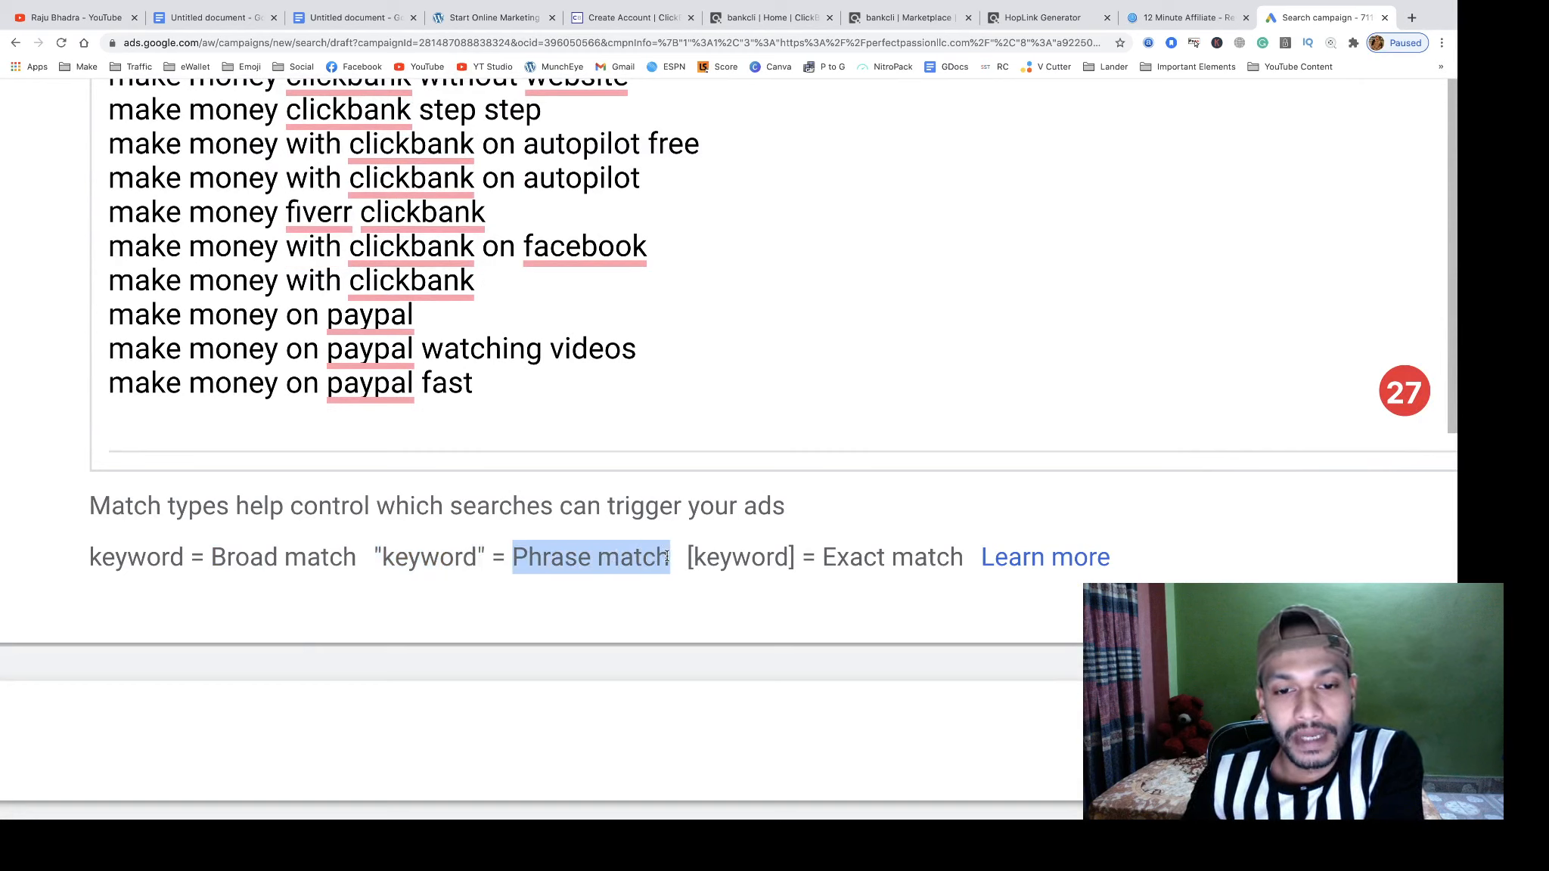
drag(359, 558, 92, 557)
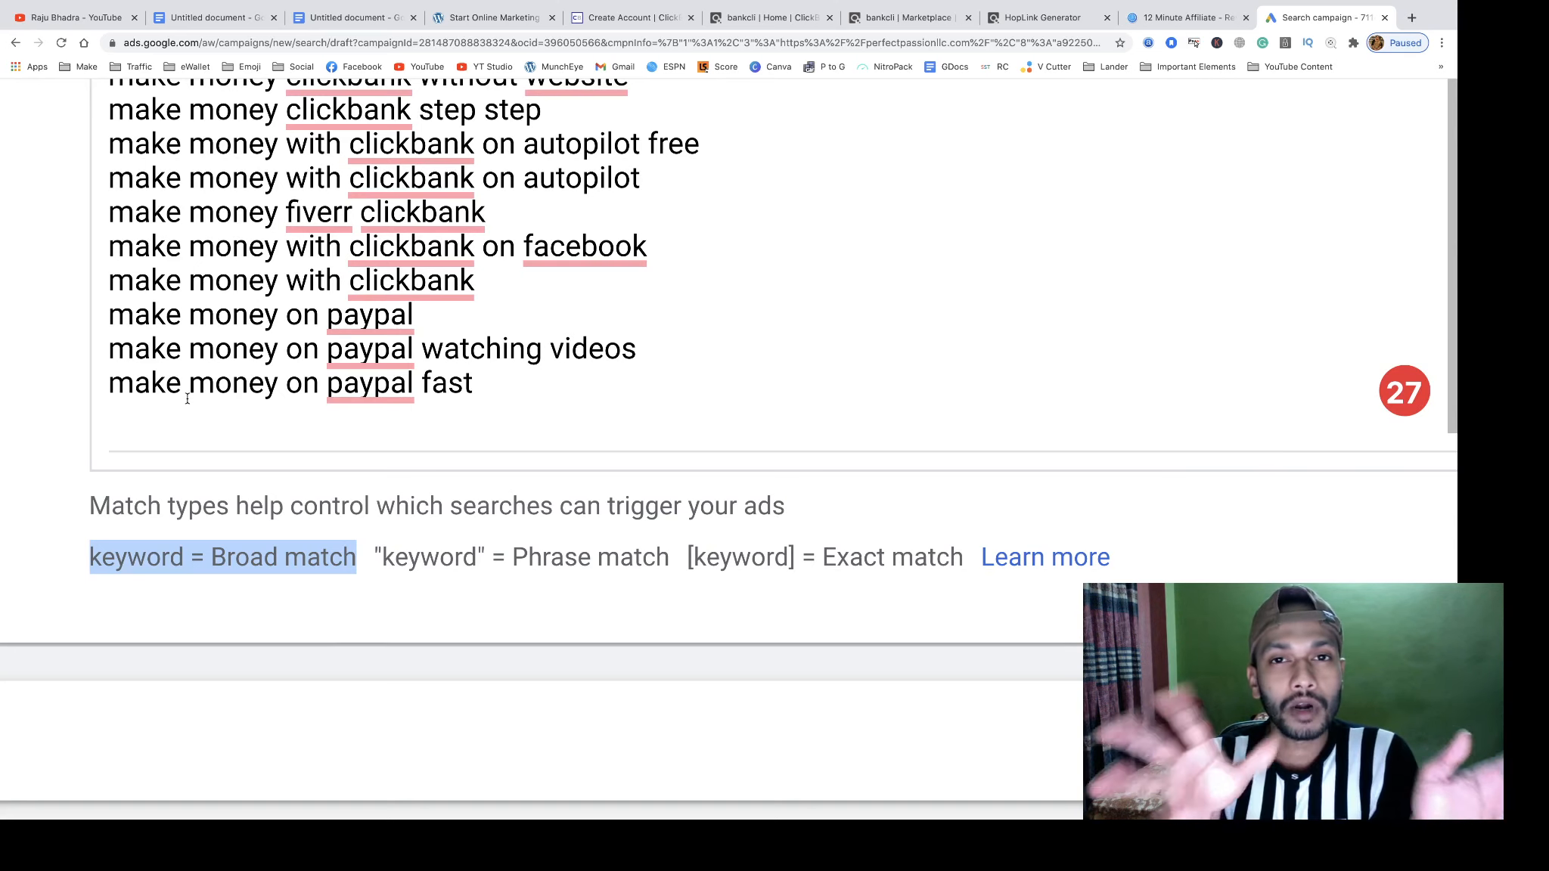
drag(670, 563, 516, 558)
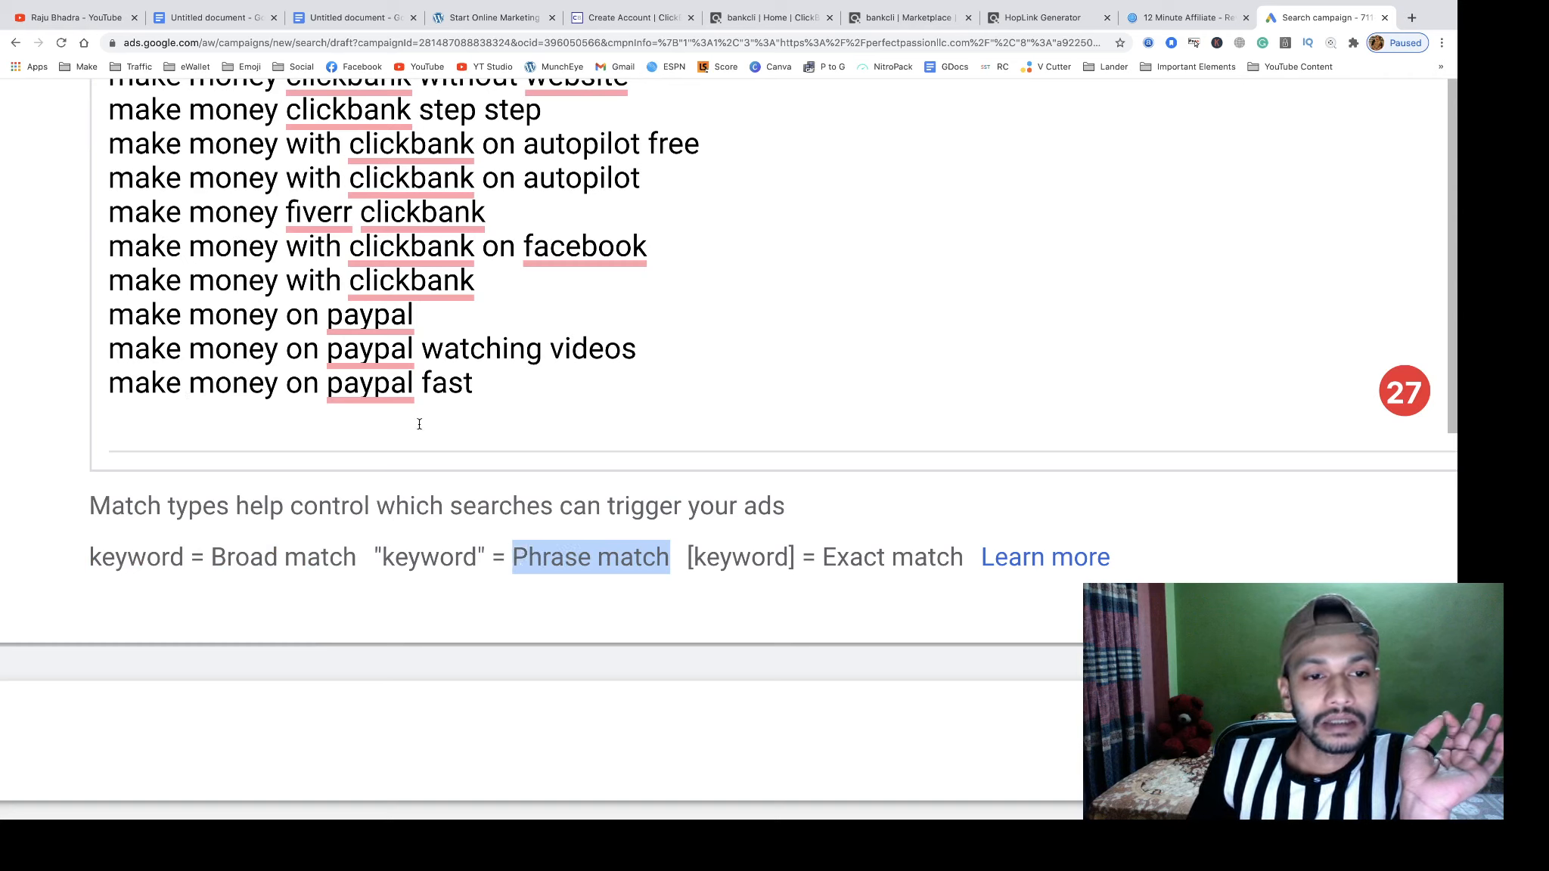
click(464, 386)
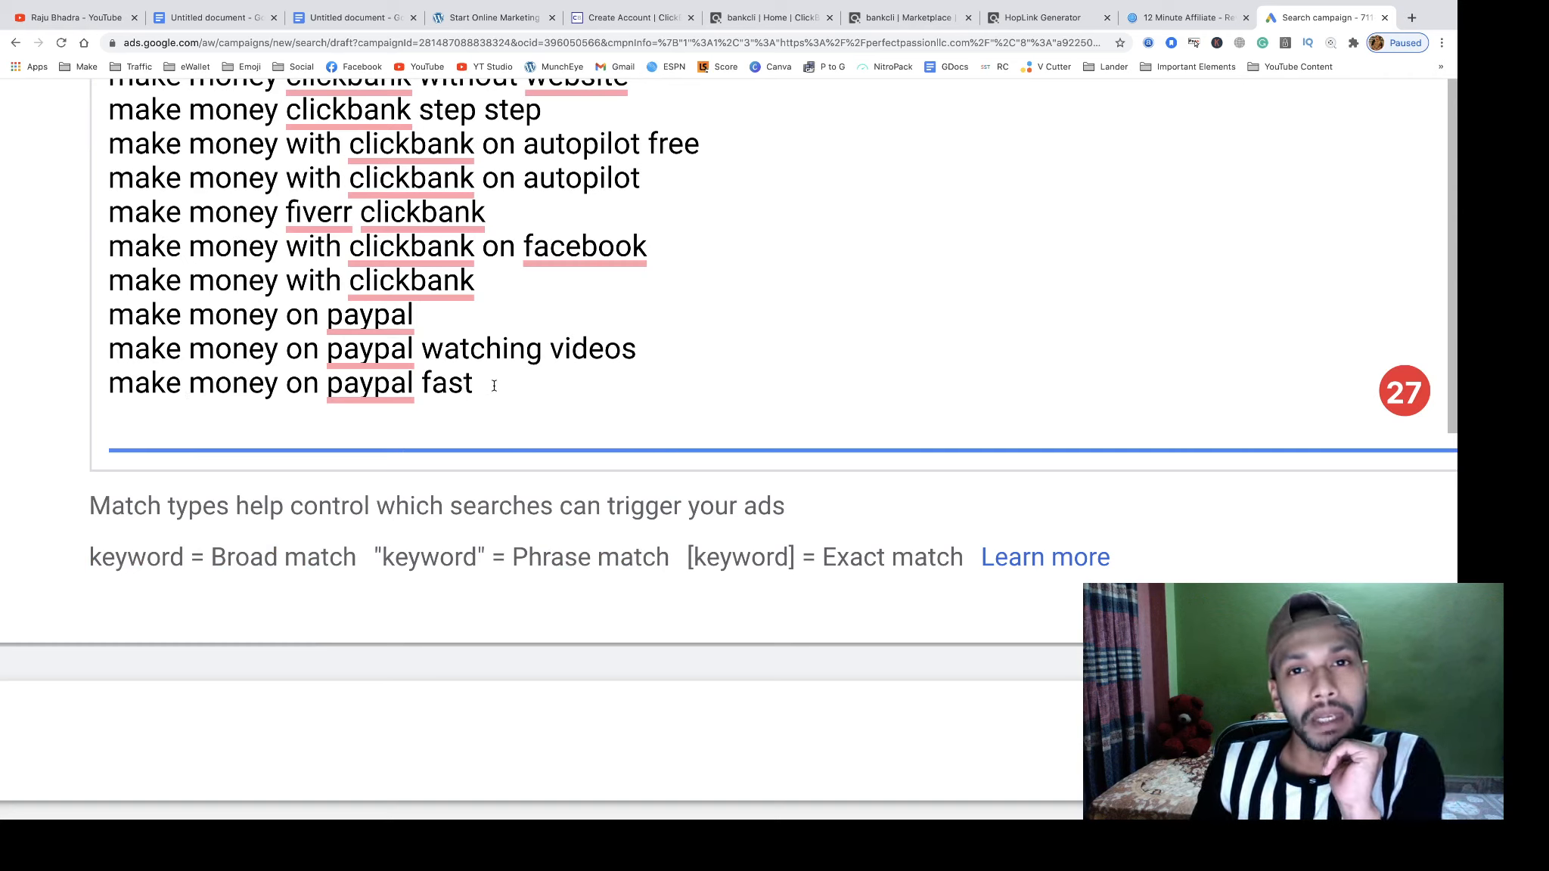
click(480, 382)
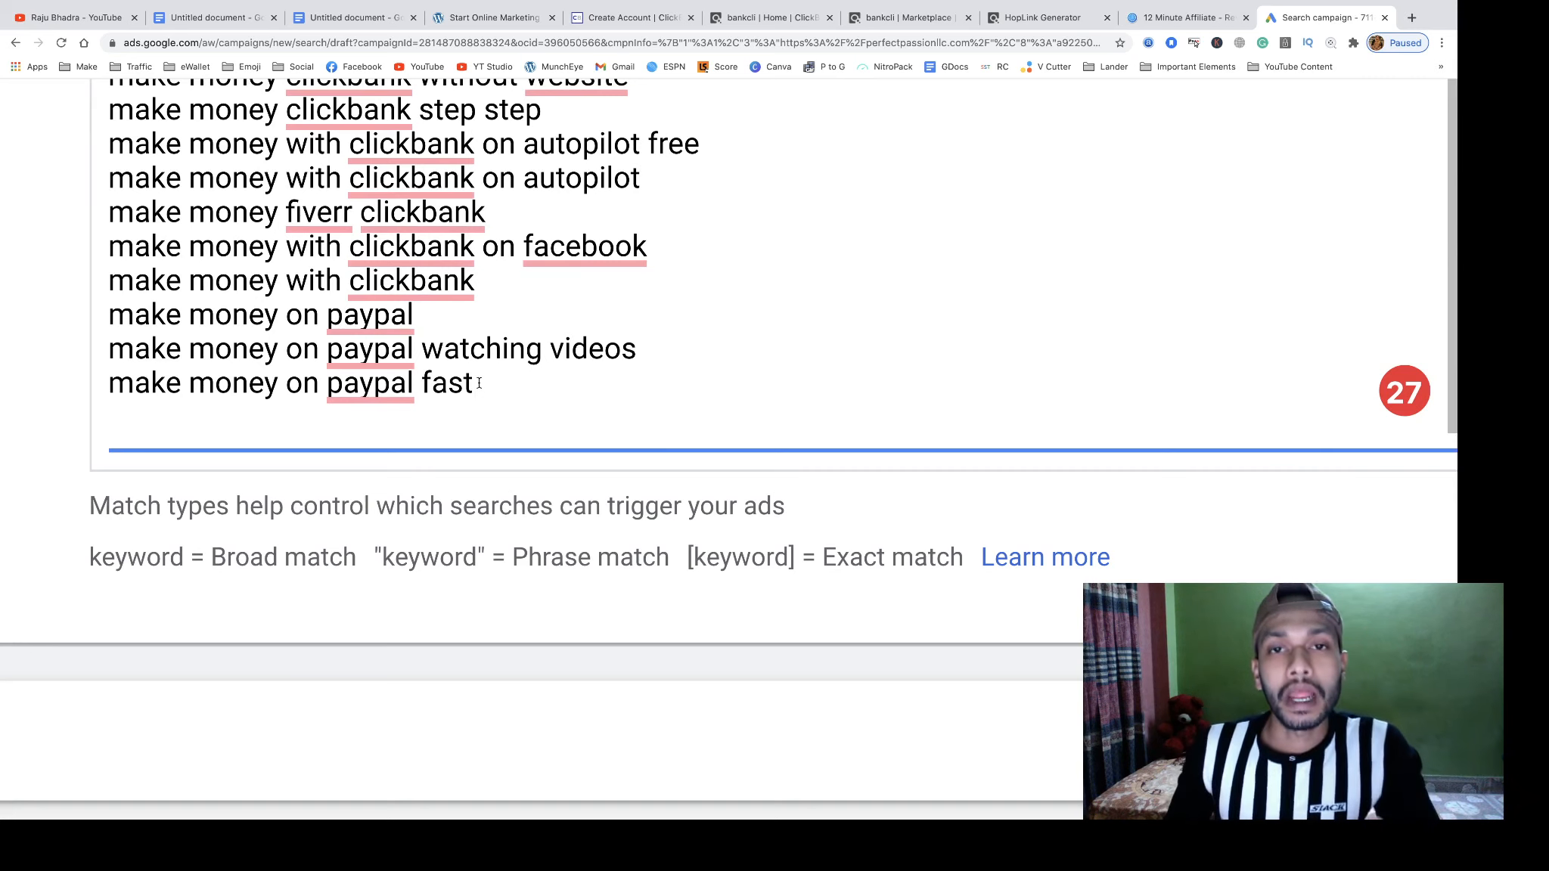
click(688, 558)
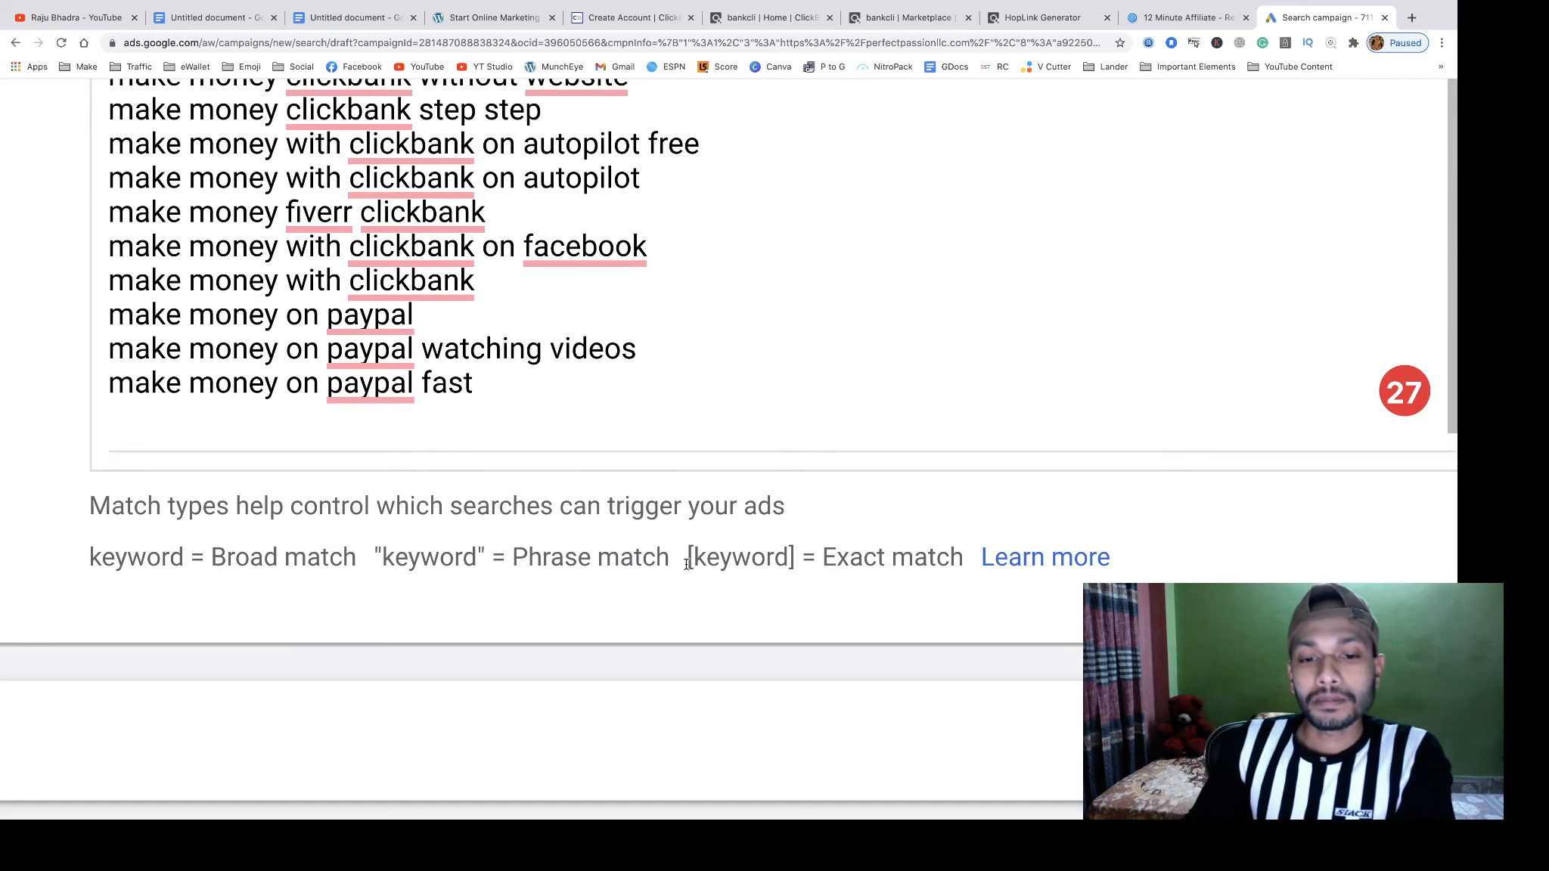
drag(799, 557, 964, 558)
click(620, 528)
- Replace all of the ad group's keywords with the copied bracketed exact-match keywords, ending with "[make money clickbank step step]"
scroll(619, 533, up, 15)
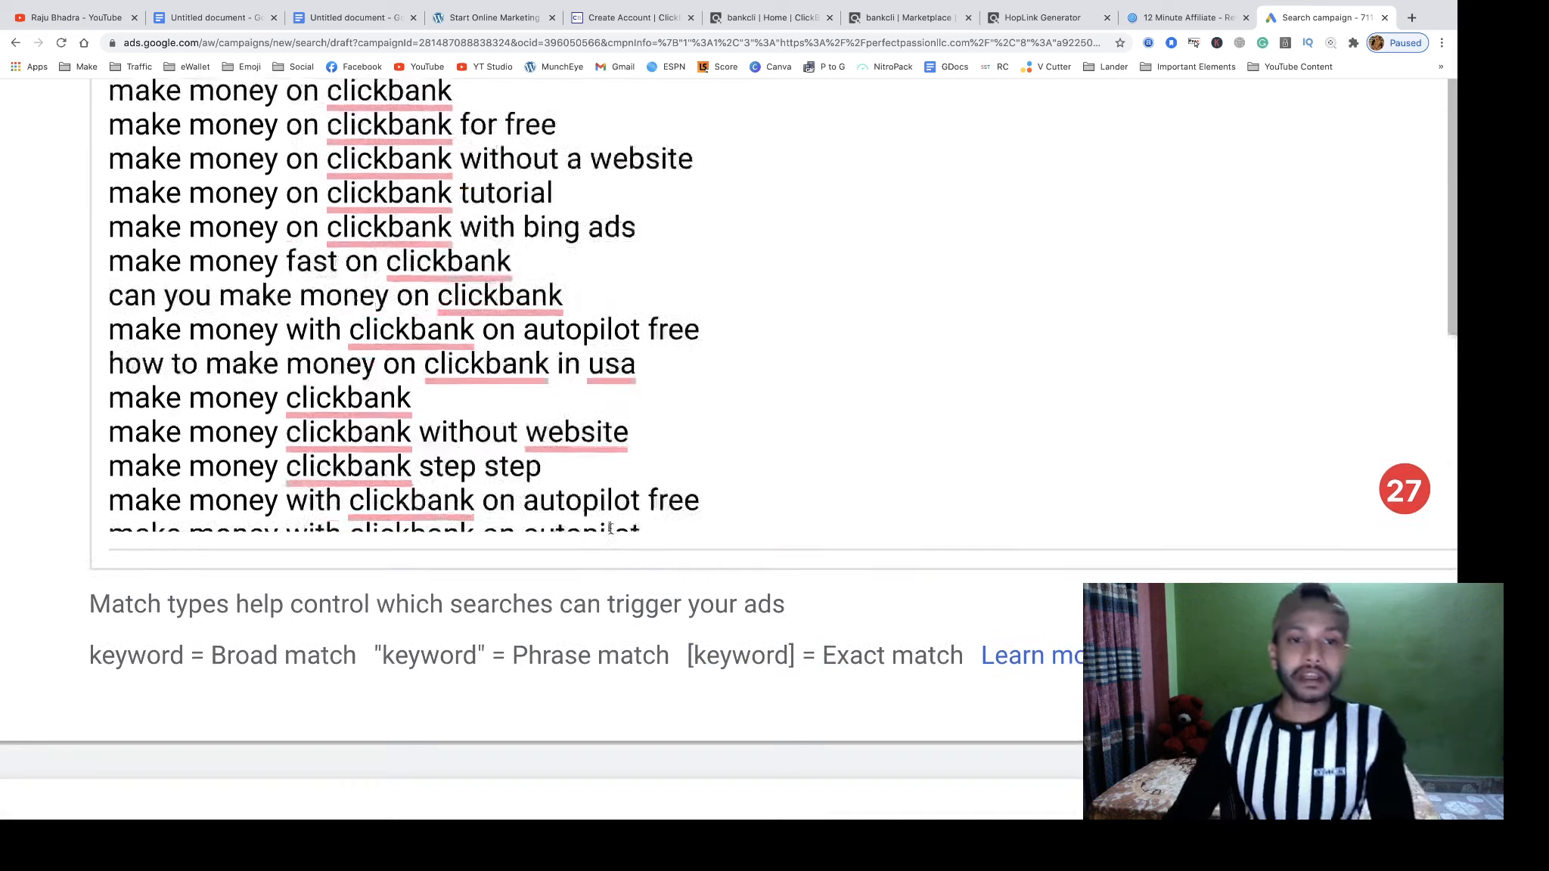
scroll(478, 568, down, 3)
scroll(479, 567, down, 5)
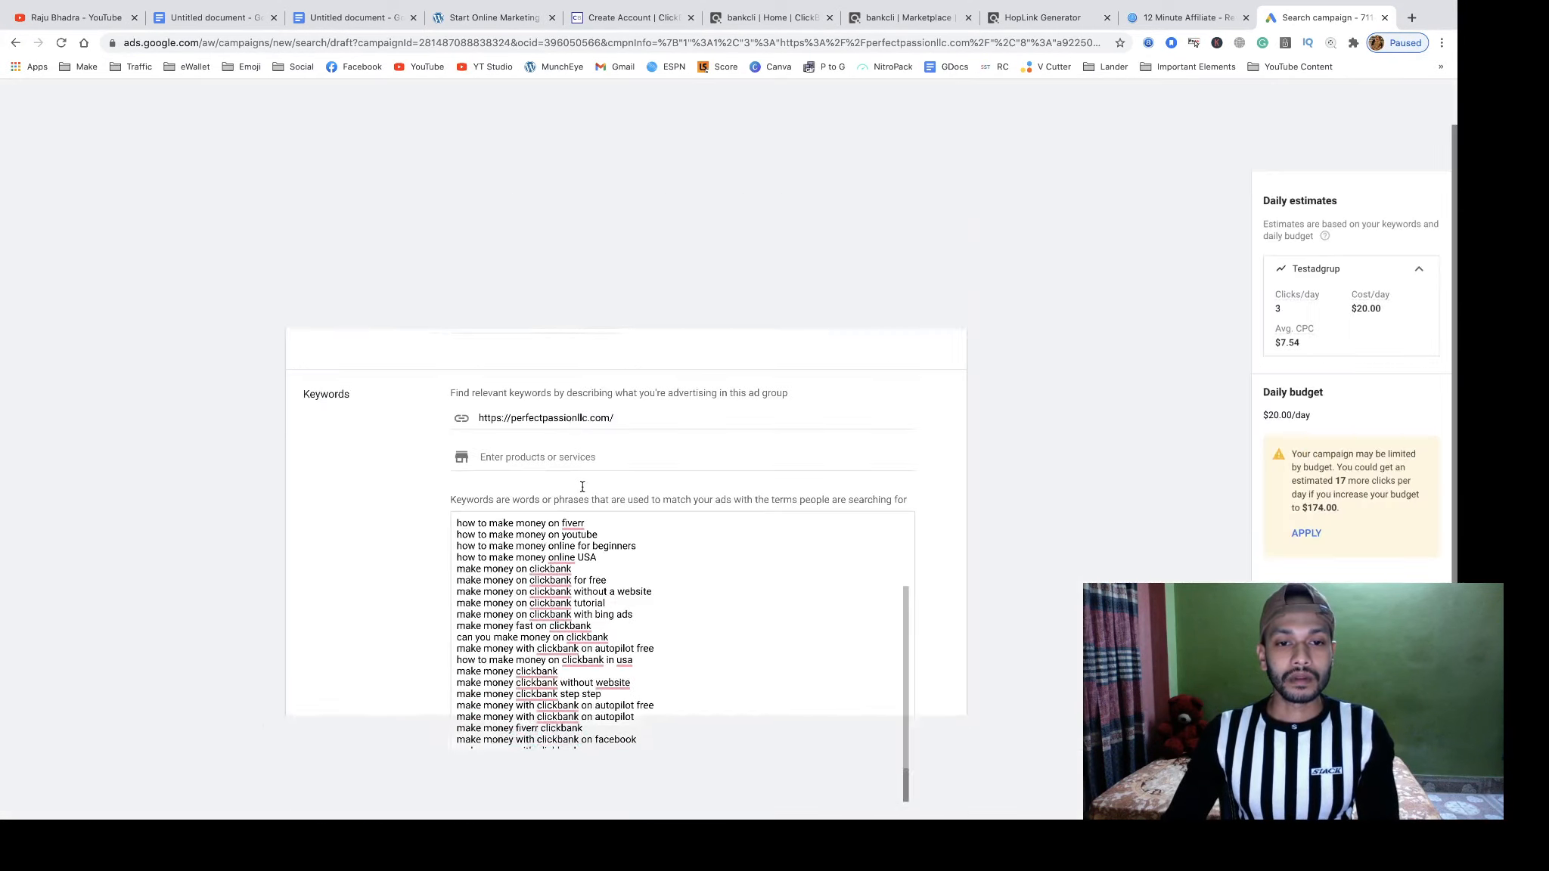
scroll(582, 486, down, 6)
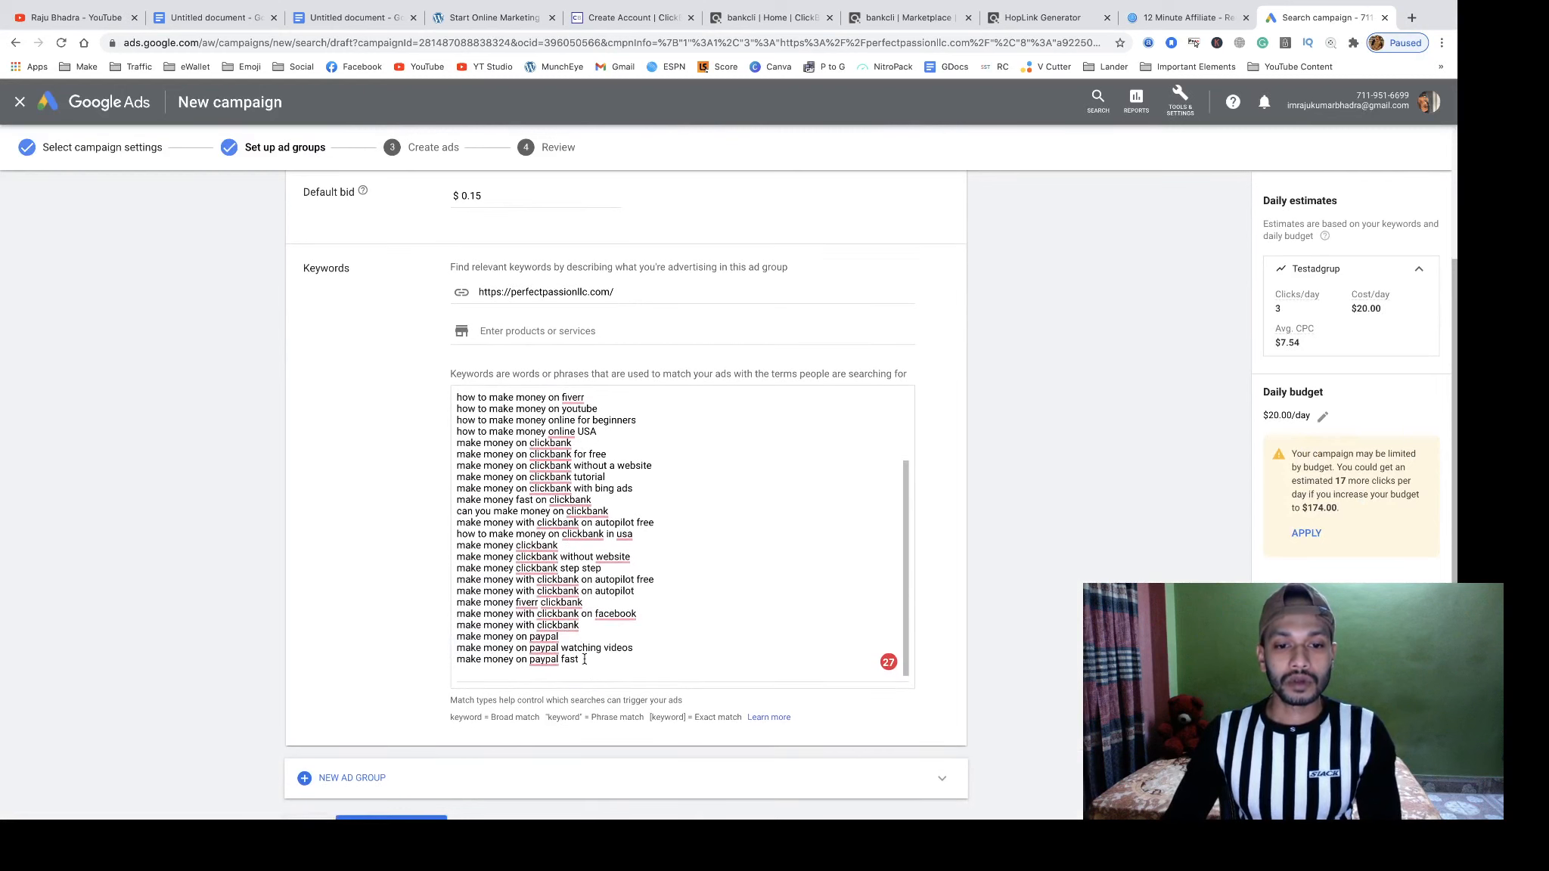
drag(584, 659, 446, 398)
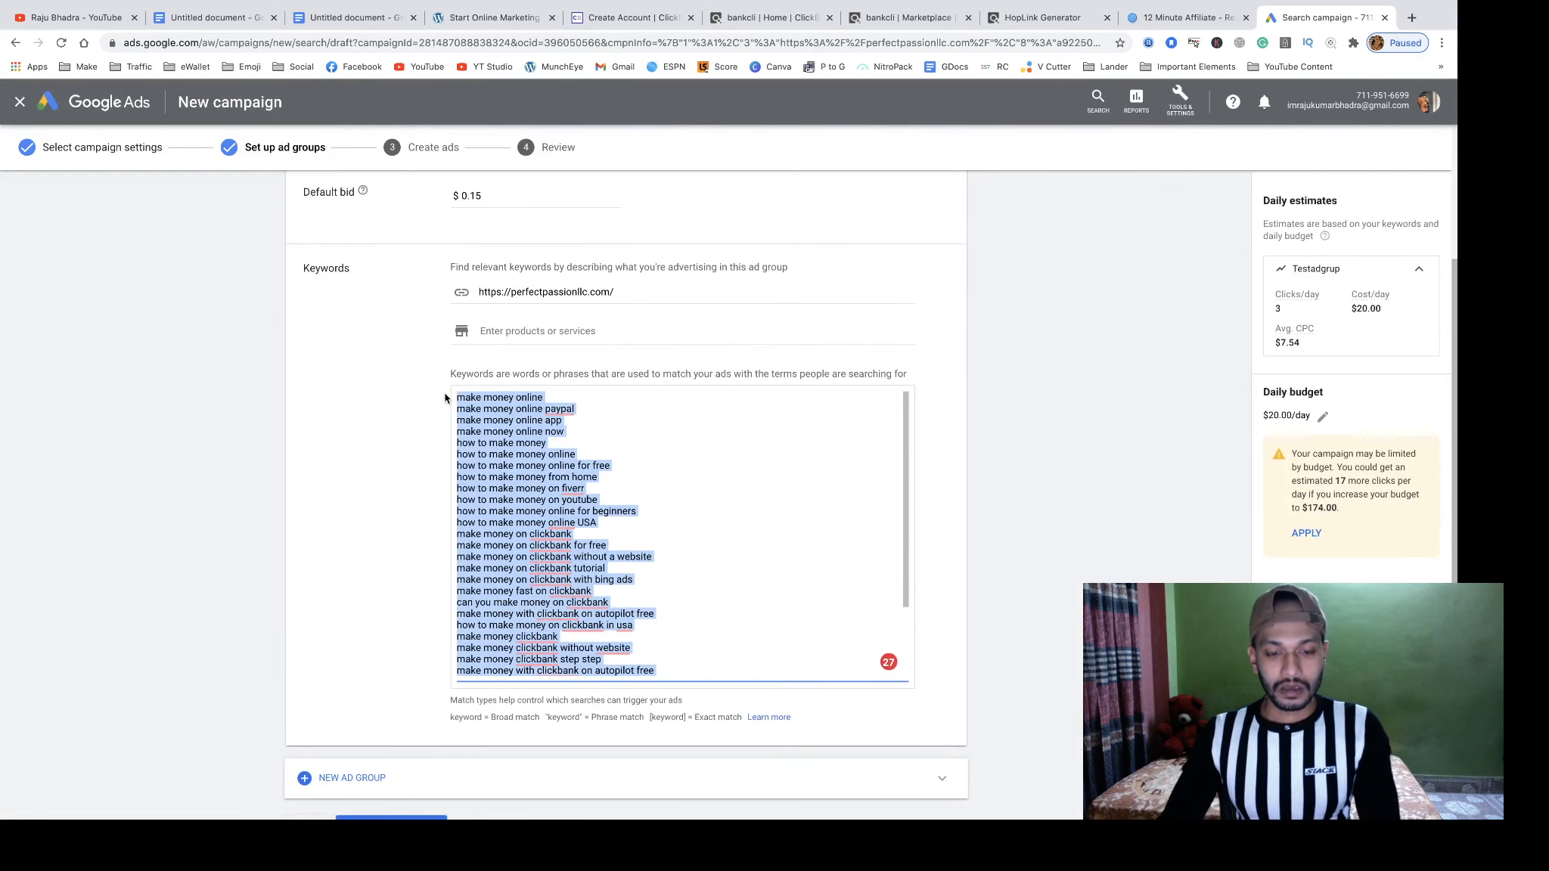
key(ctrl+v)
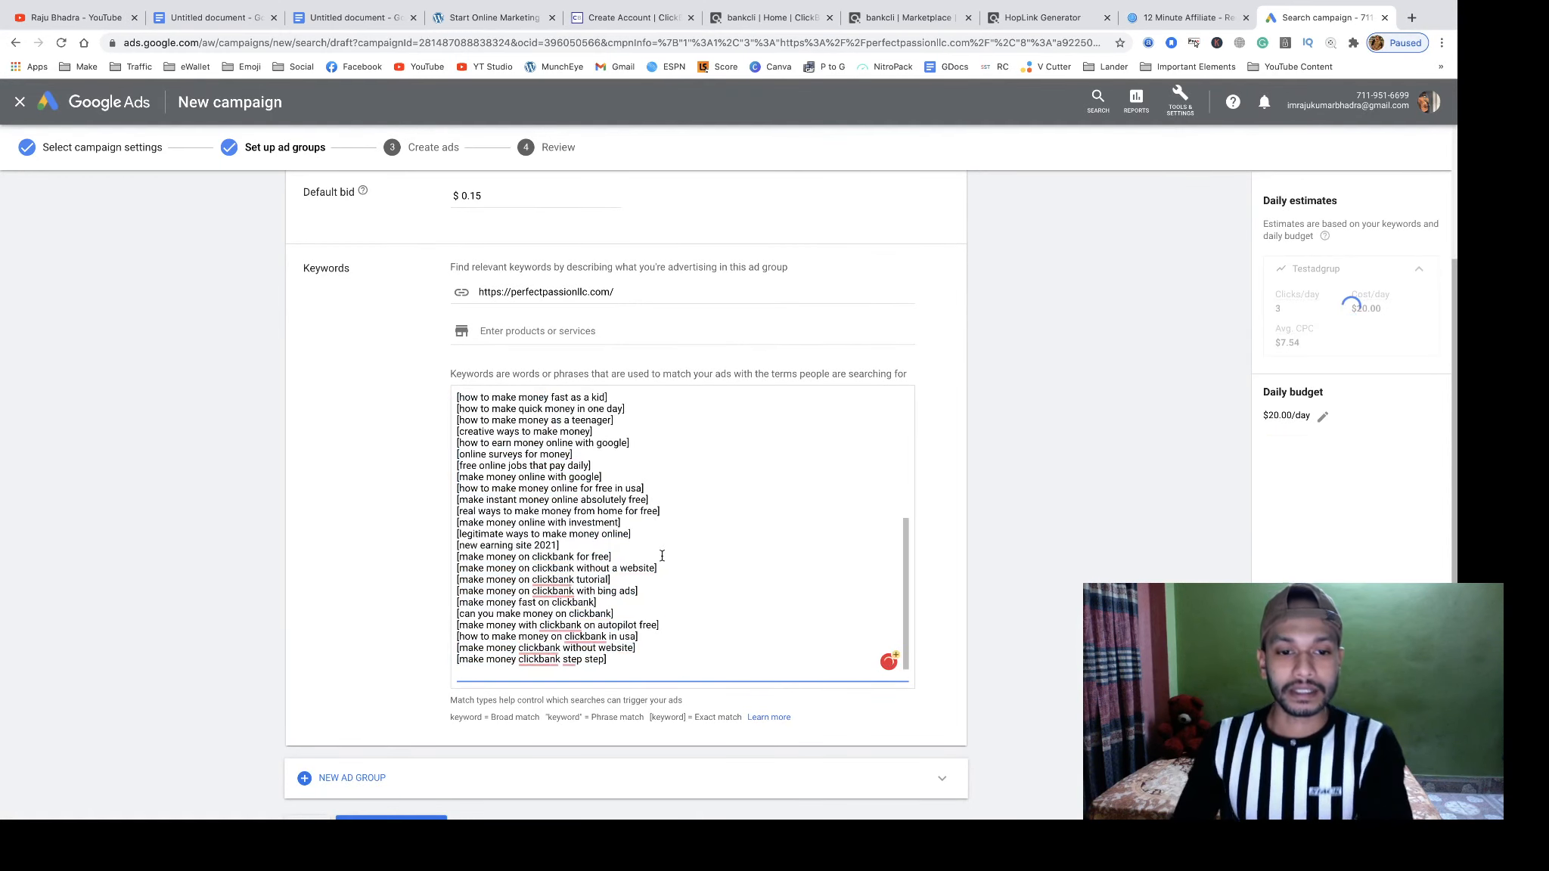
scroll(772, 579, down, 5)
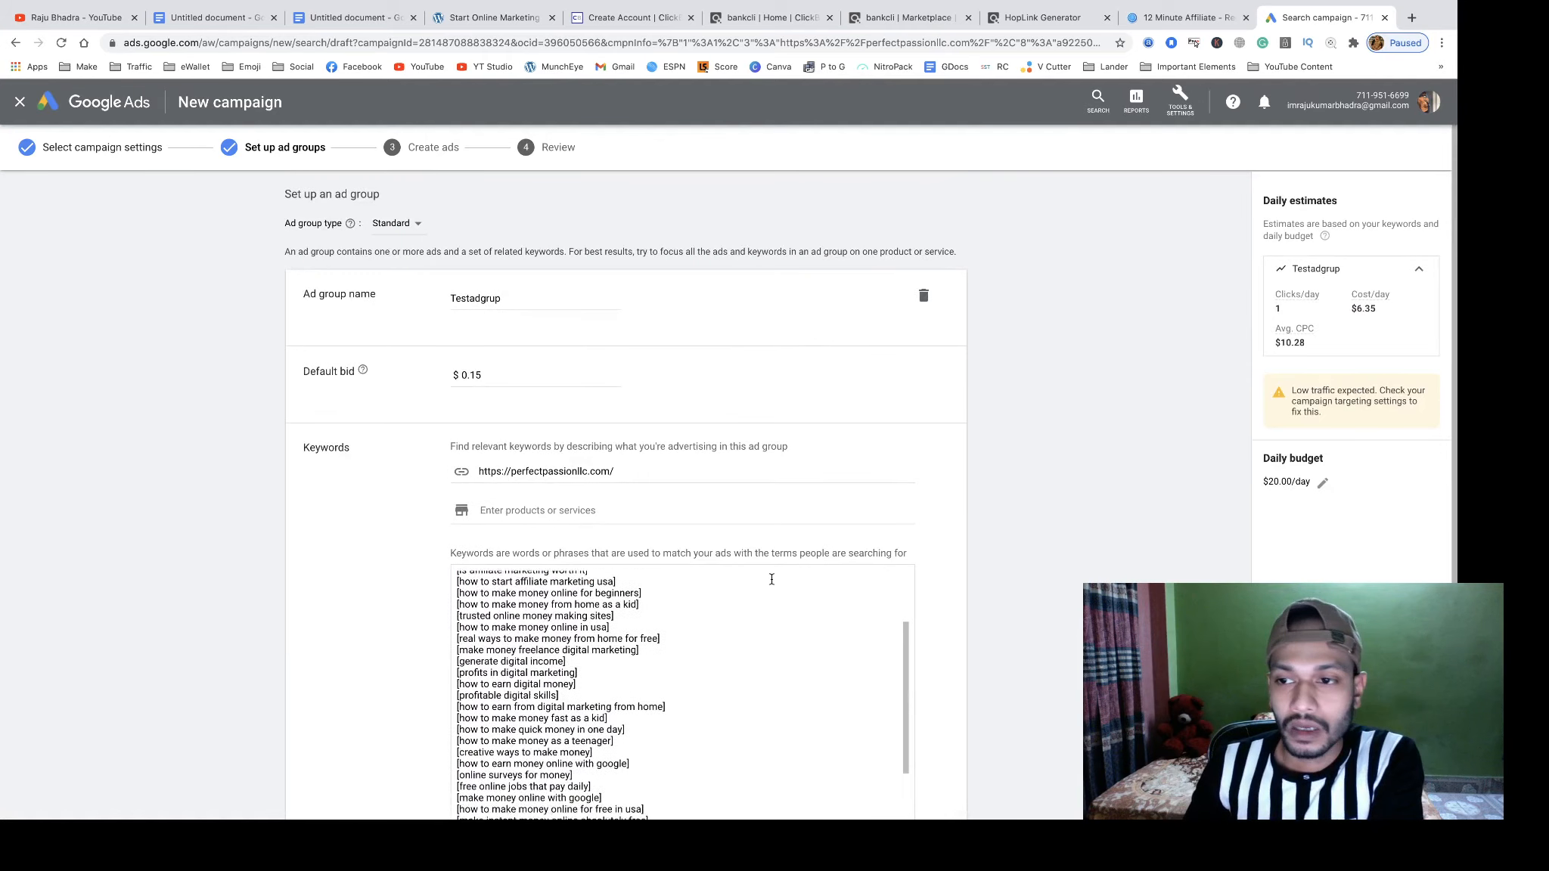
- Add the unbracketed keyword "make money online free" on a new line at the end of the ad group's keywords
scroll(771, 579, down, 4)
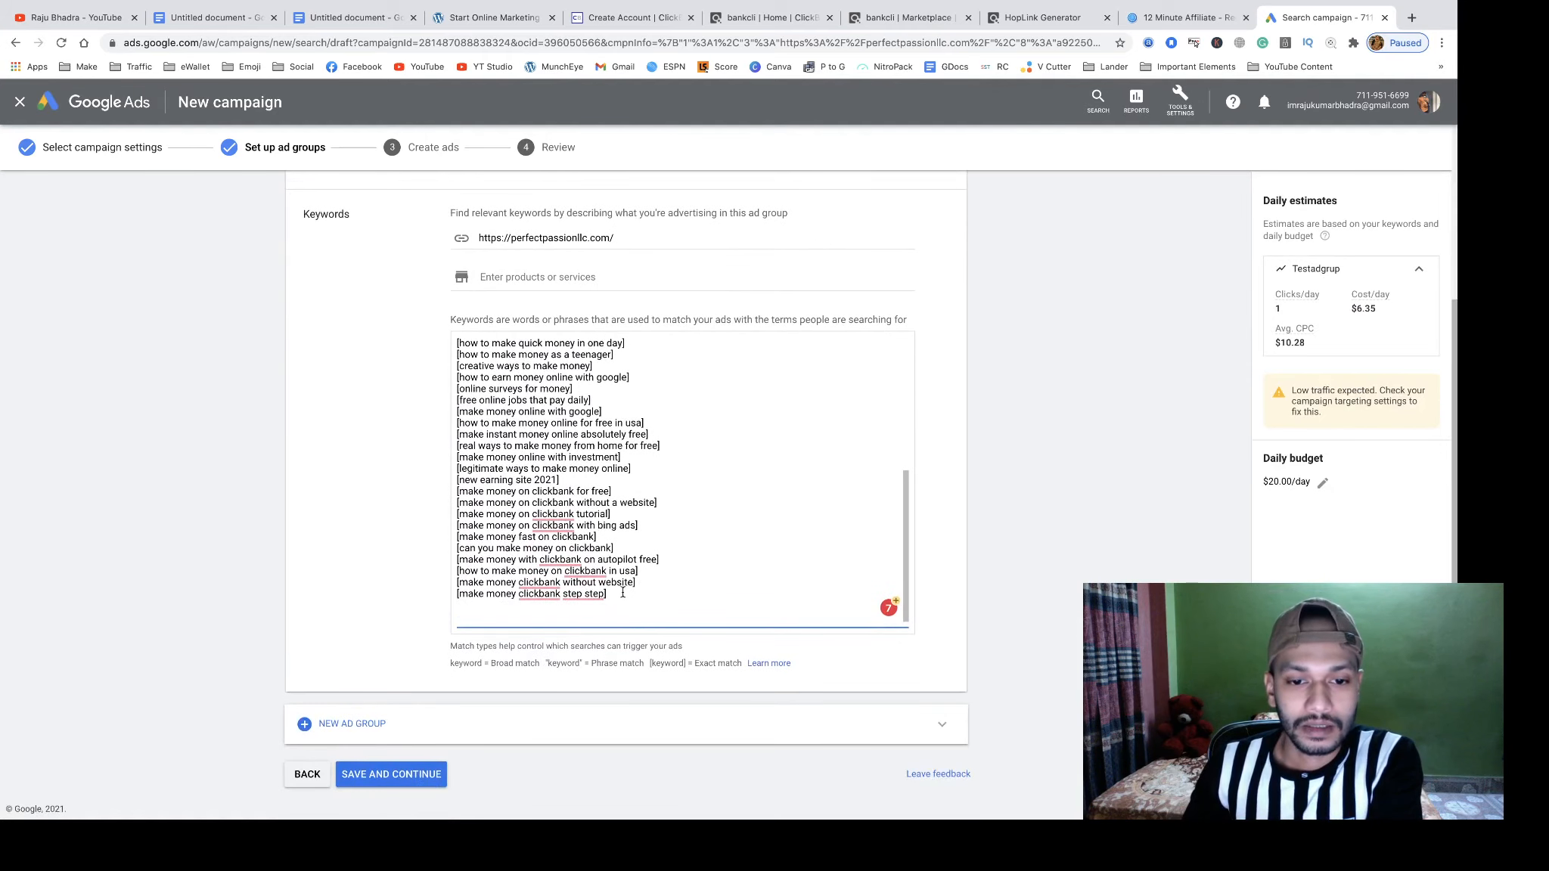
key(Return)
text(ma)
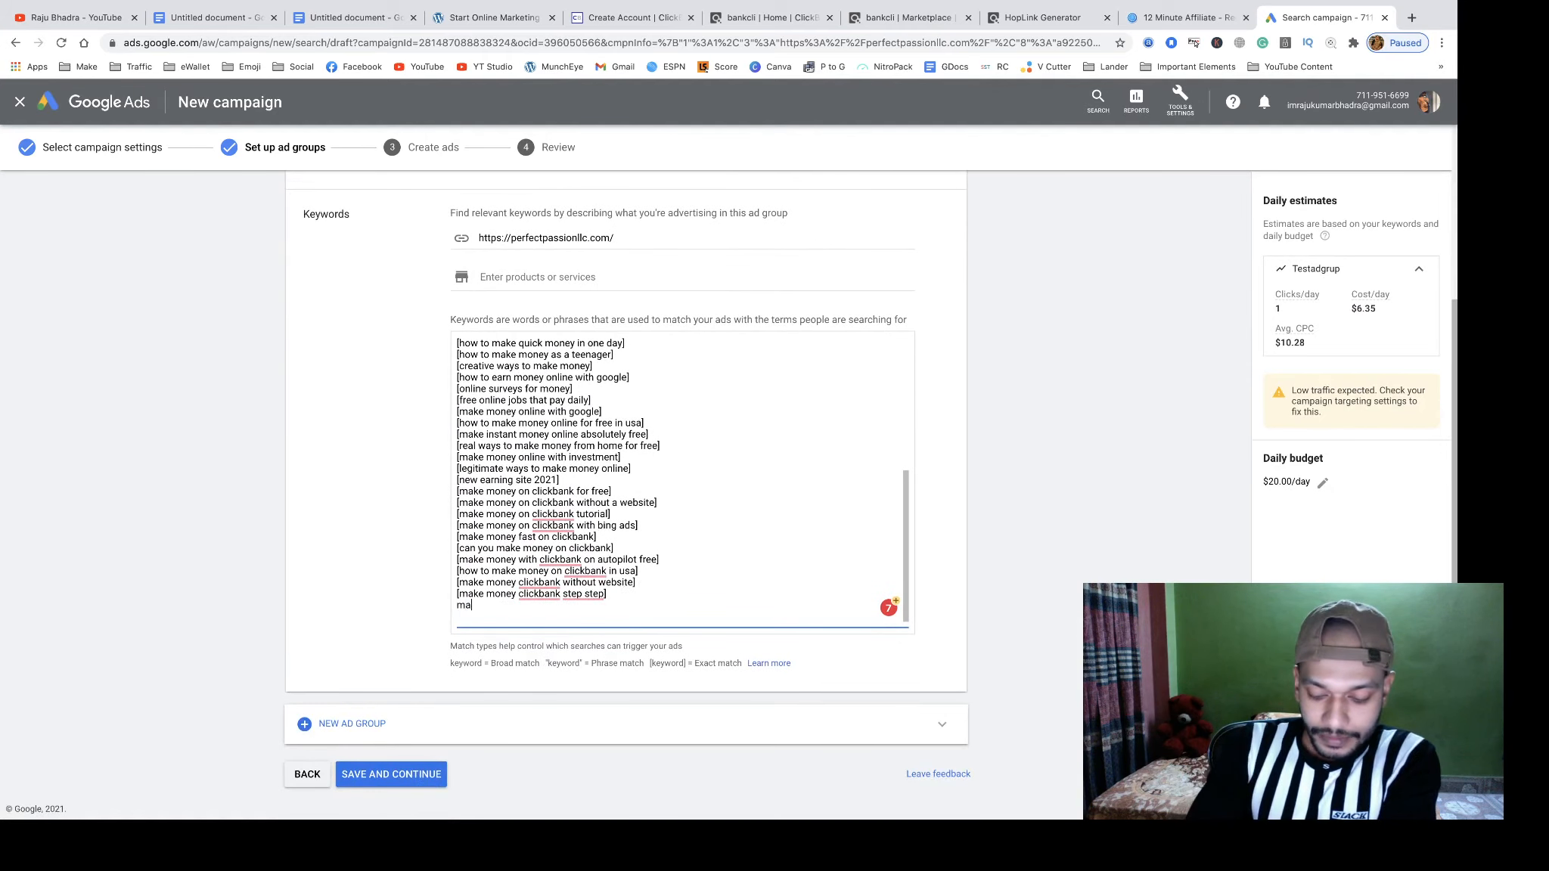
text(ke mal)
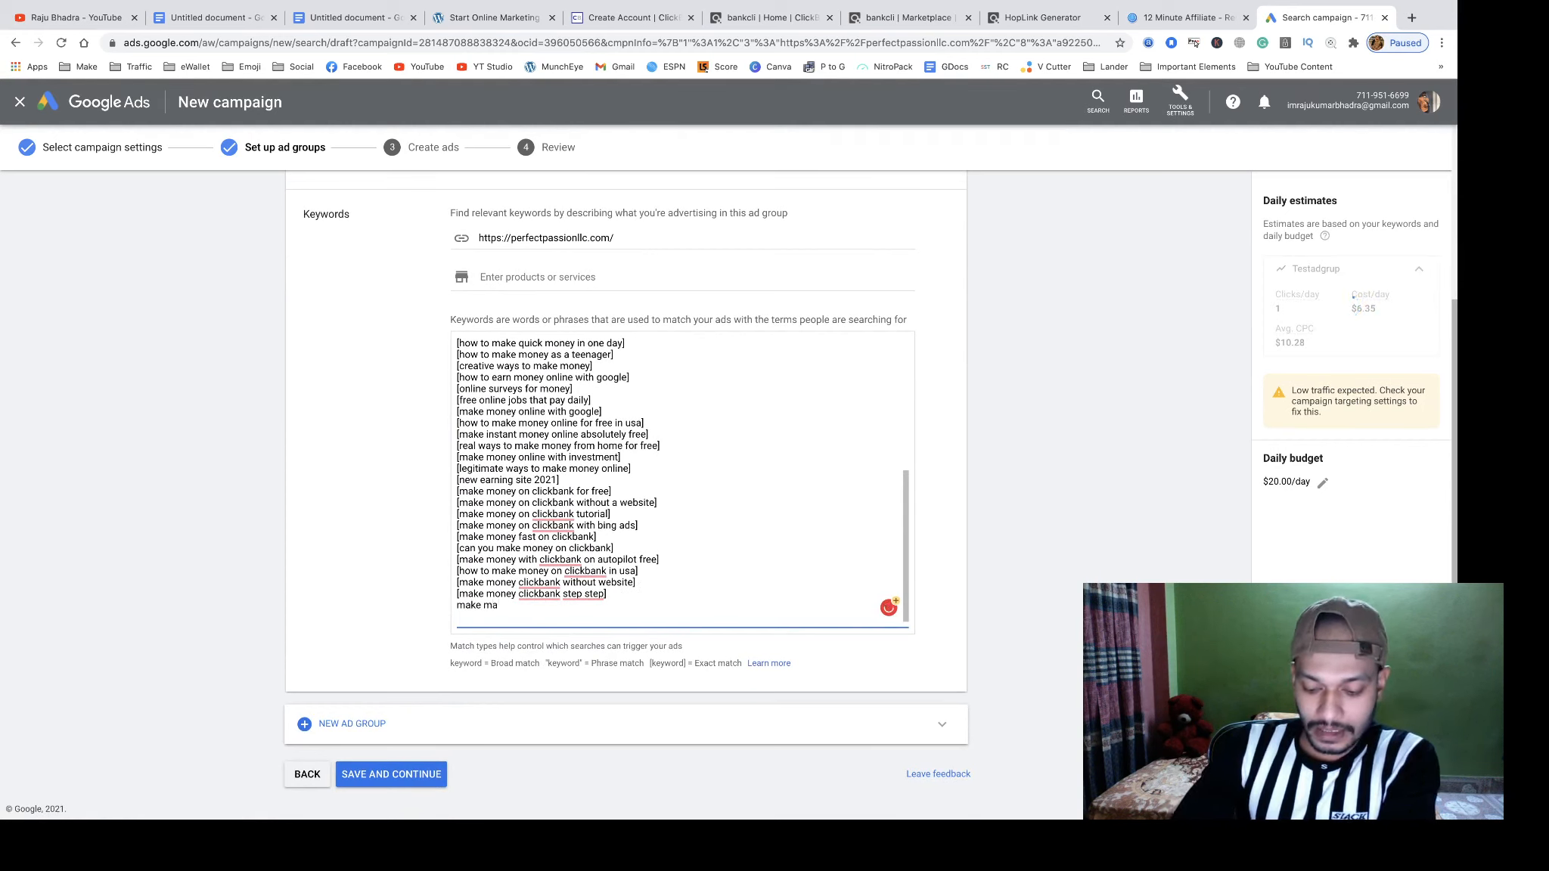
key(BackSpace)
text(ke)
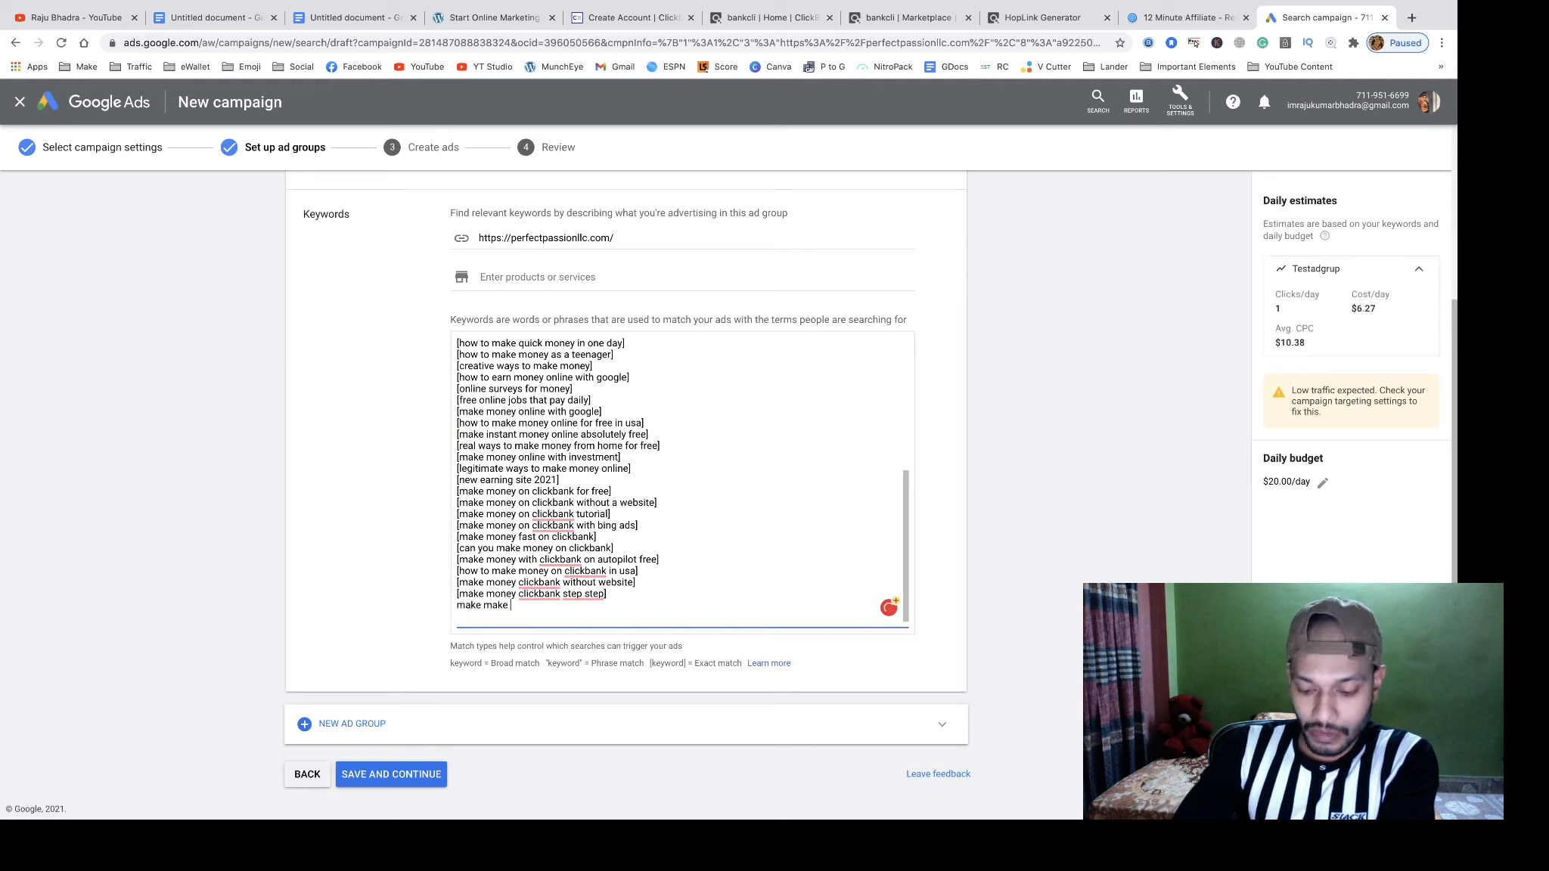
text( online)
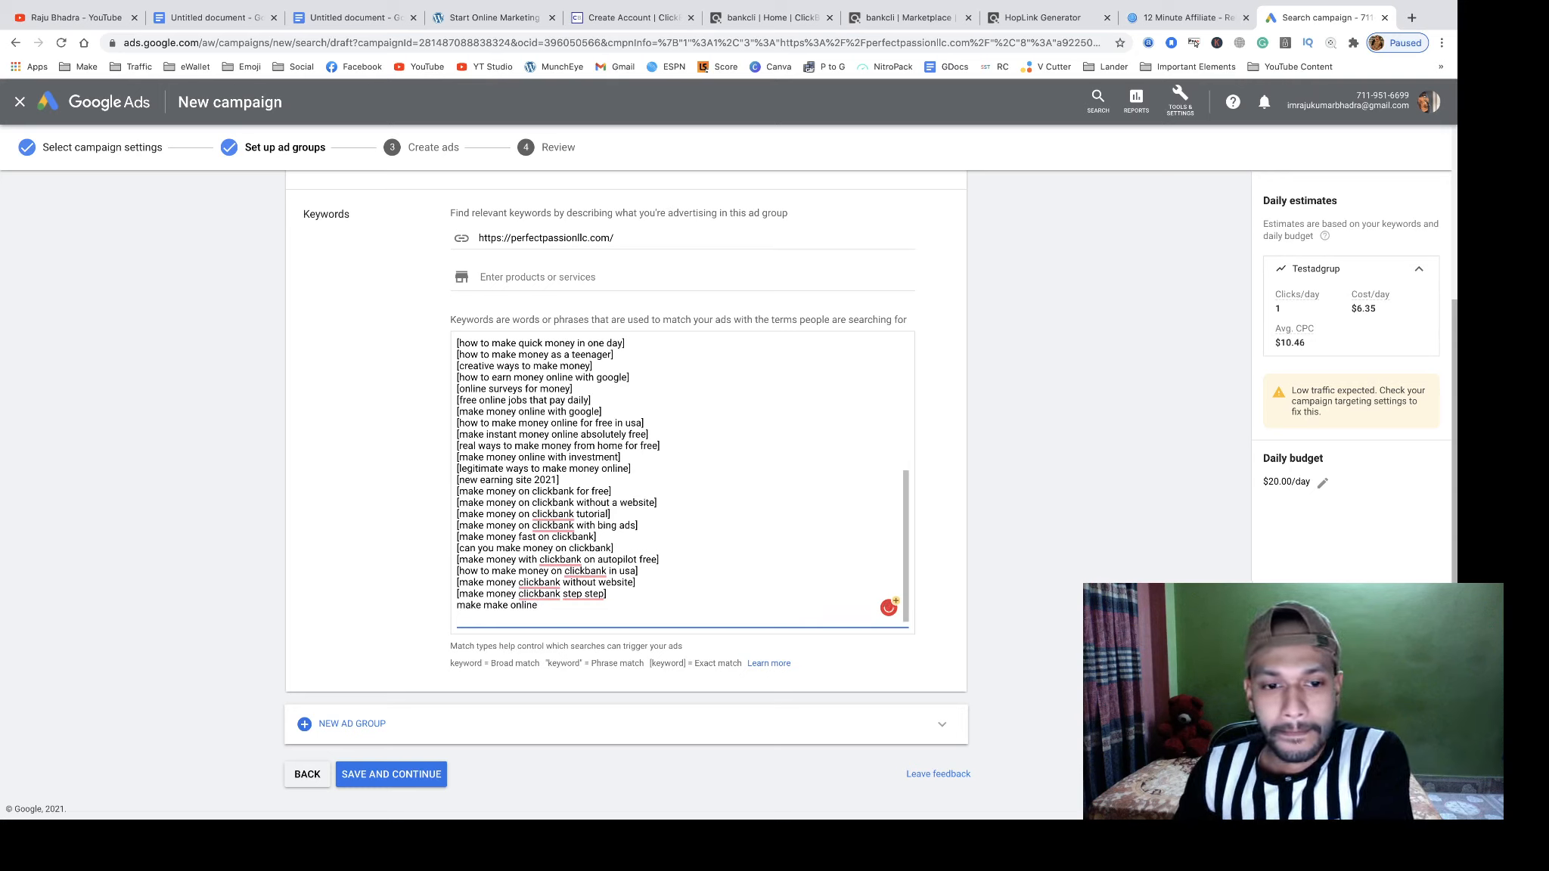
scroll(680, 480, up, 8)
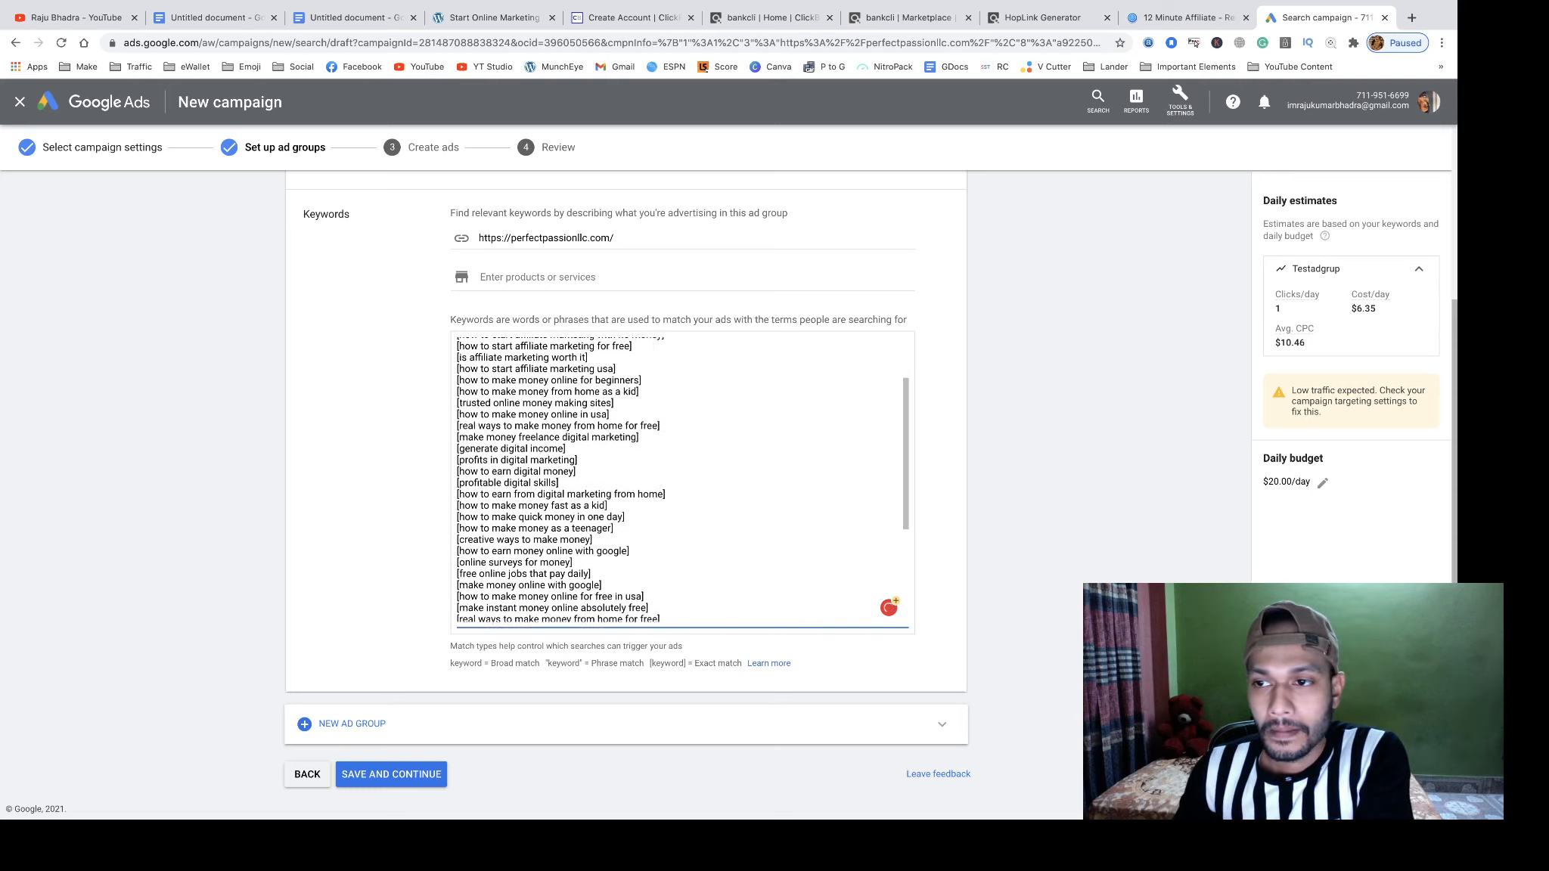
scroll(681, 481, down, 8)
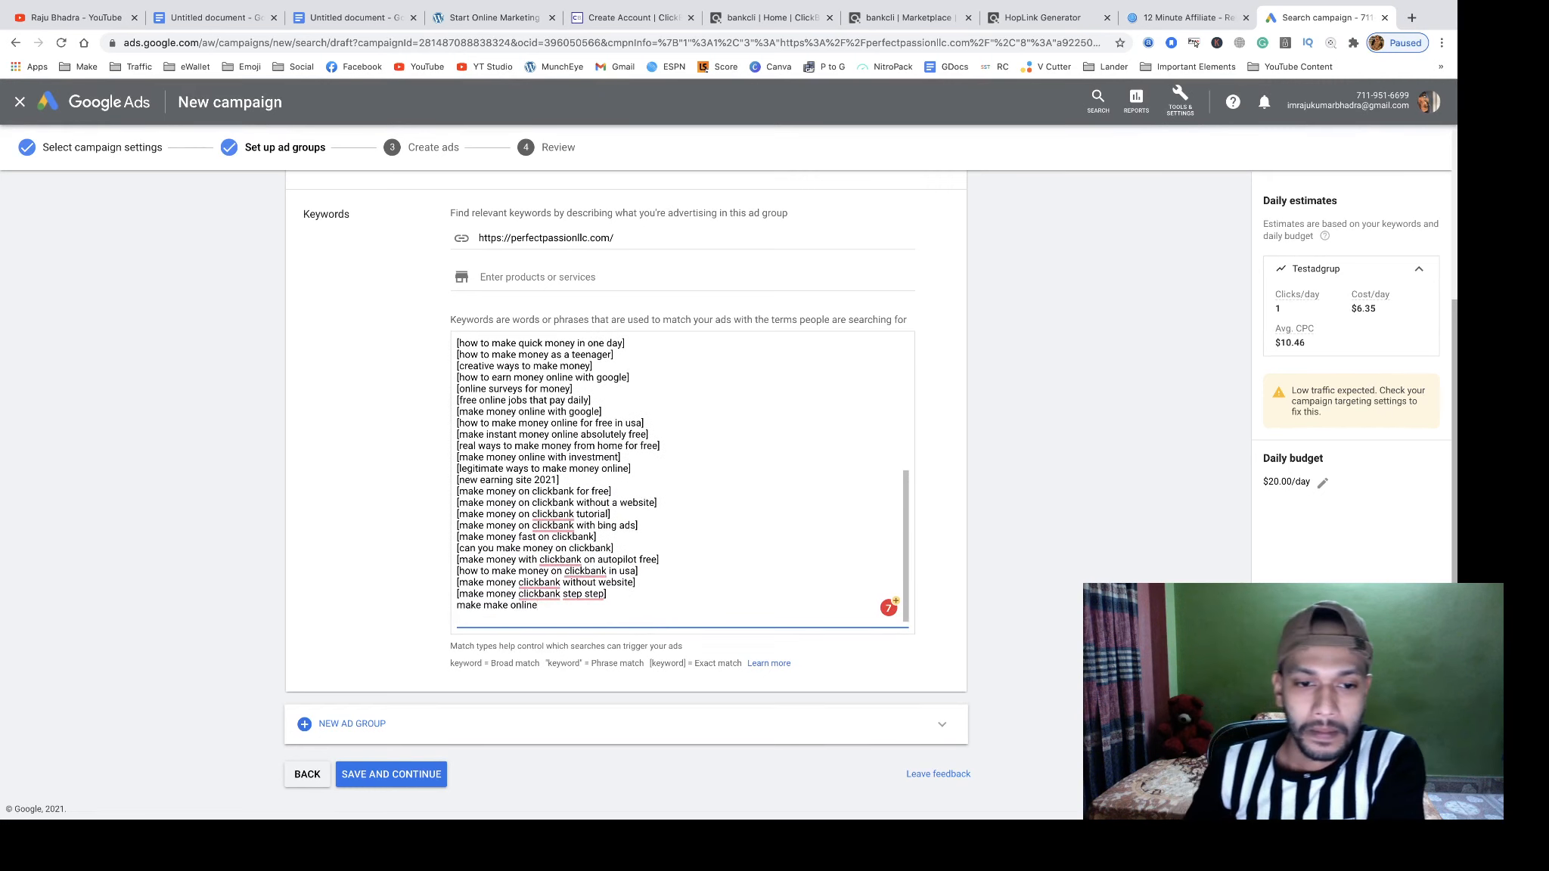
text(ee)
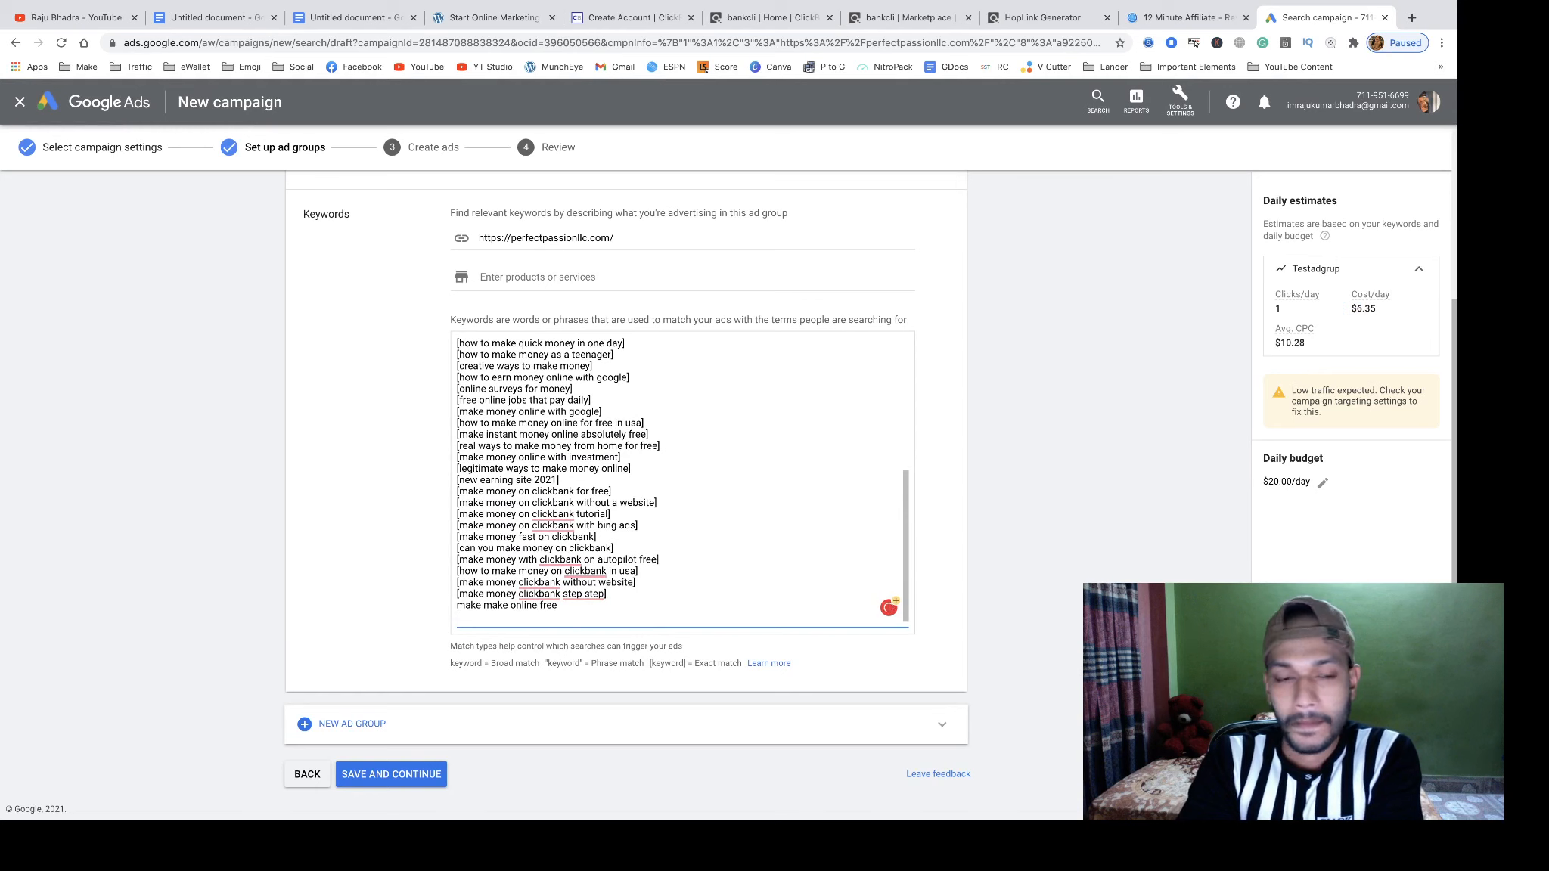
scroll(681, 480, up, 10)
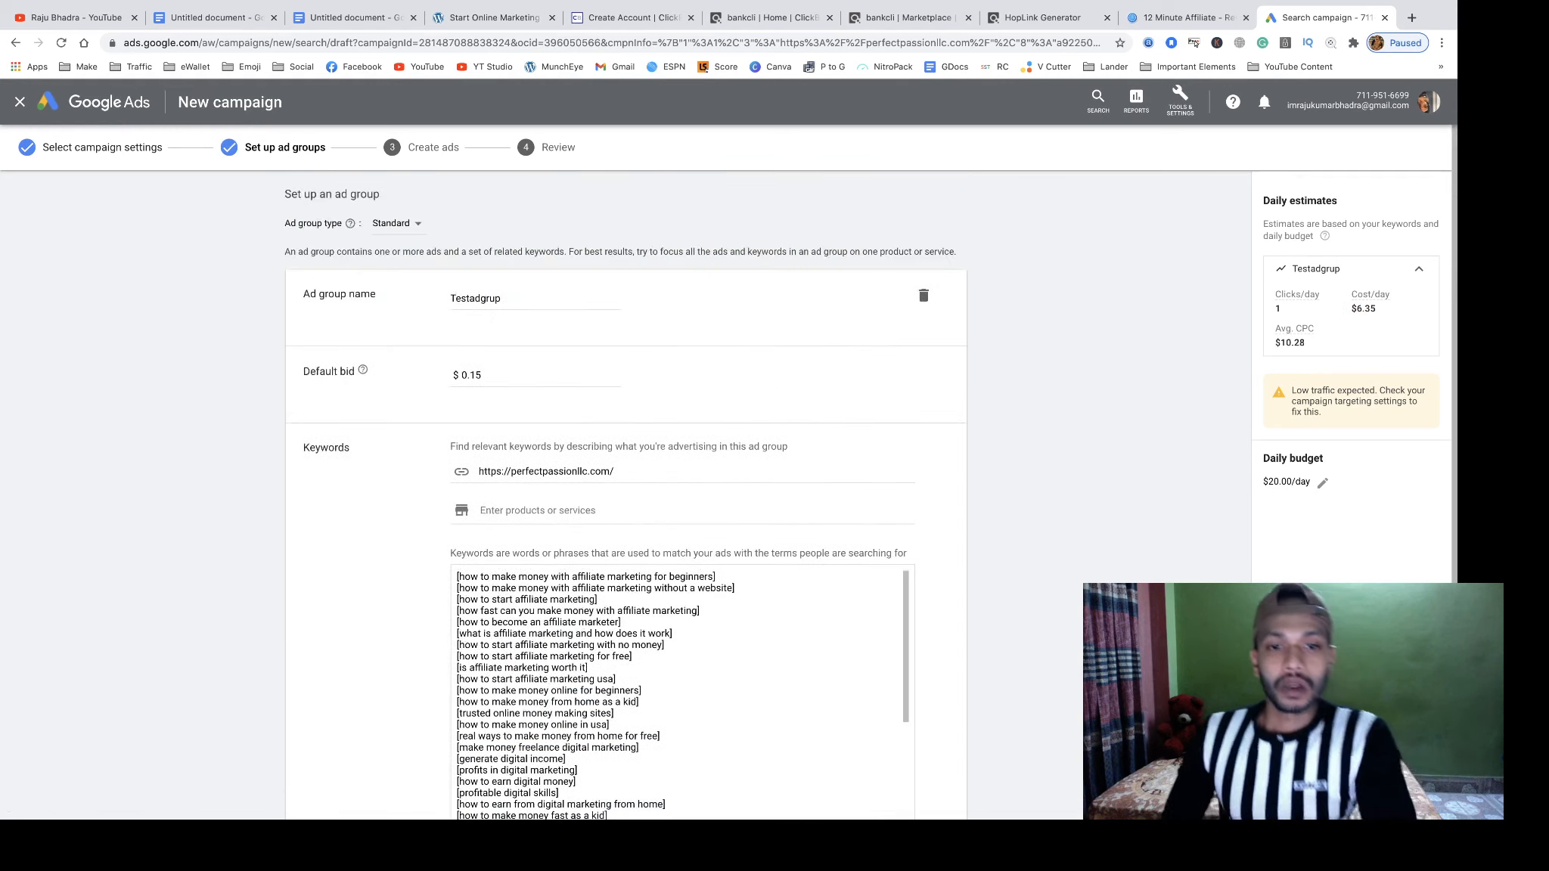
scroll(620, 594, down, 12)
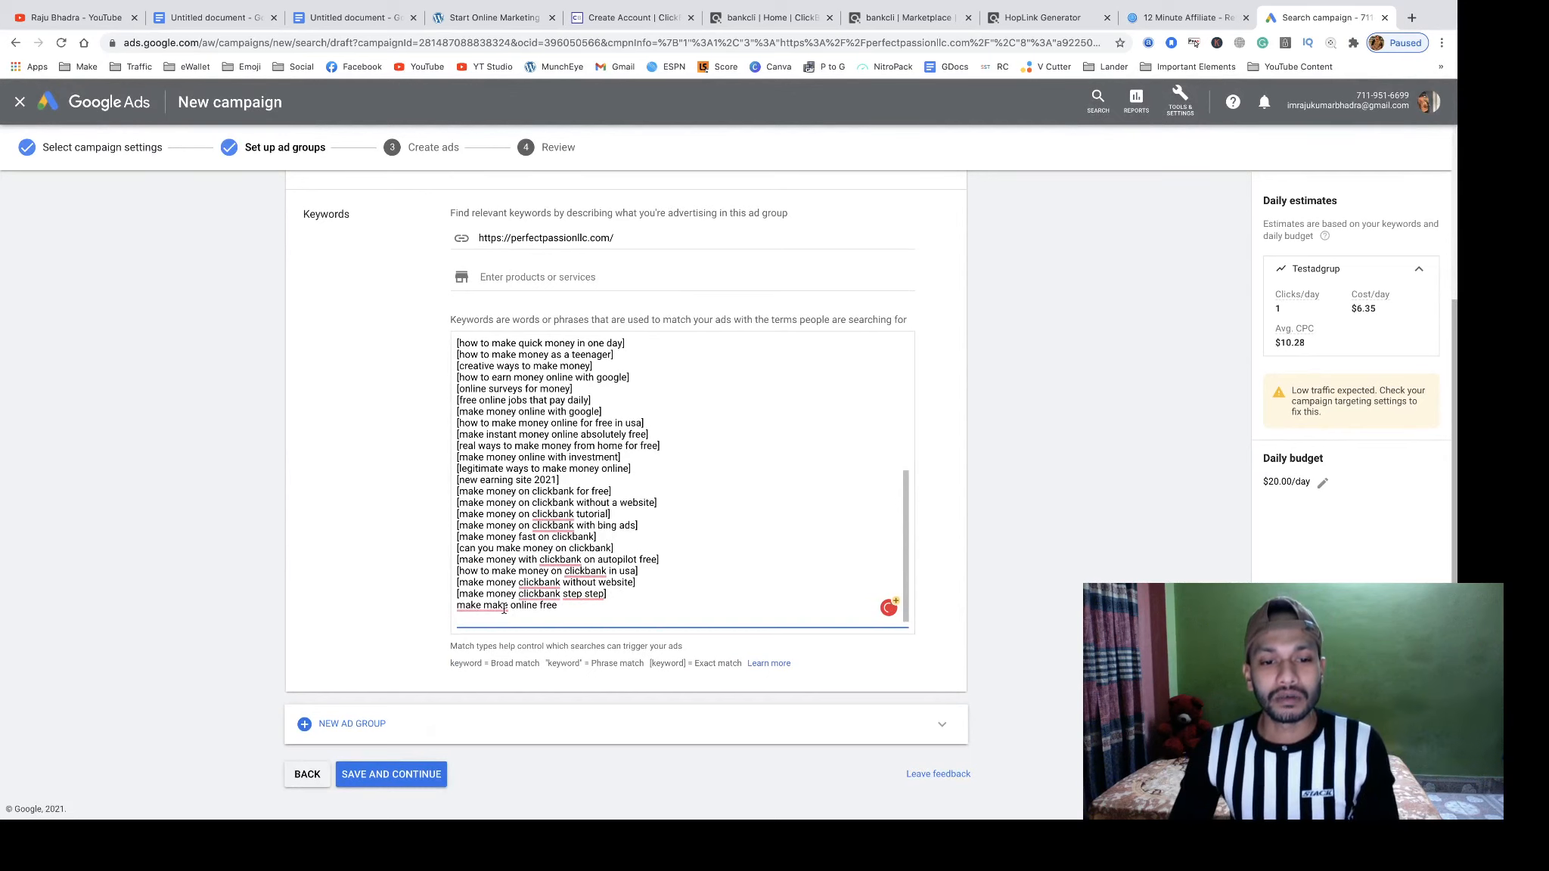
mouse_move(501, 607)
mouse_move(509, 606)
mouse_down()
mouse_move(462, 605)
mouse_move(485, 603)
mouse_up()
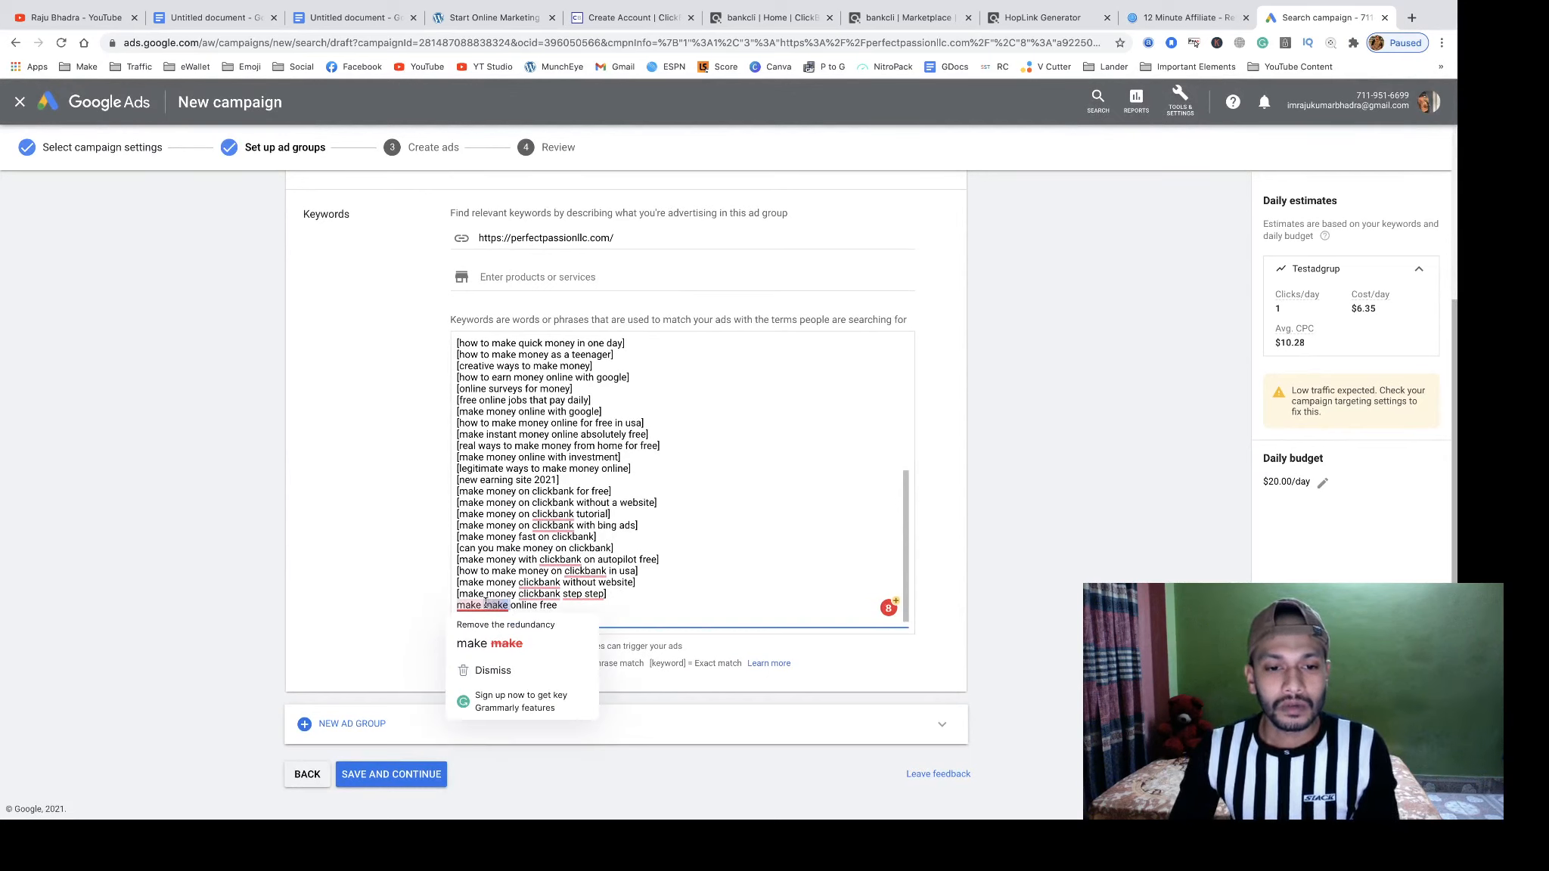
text(money)
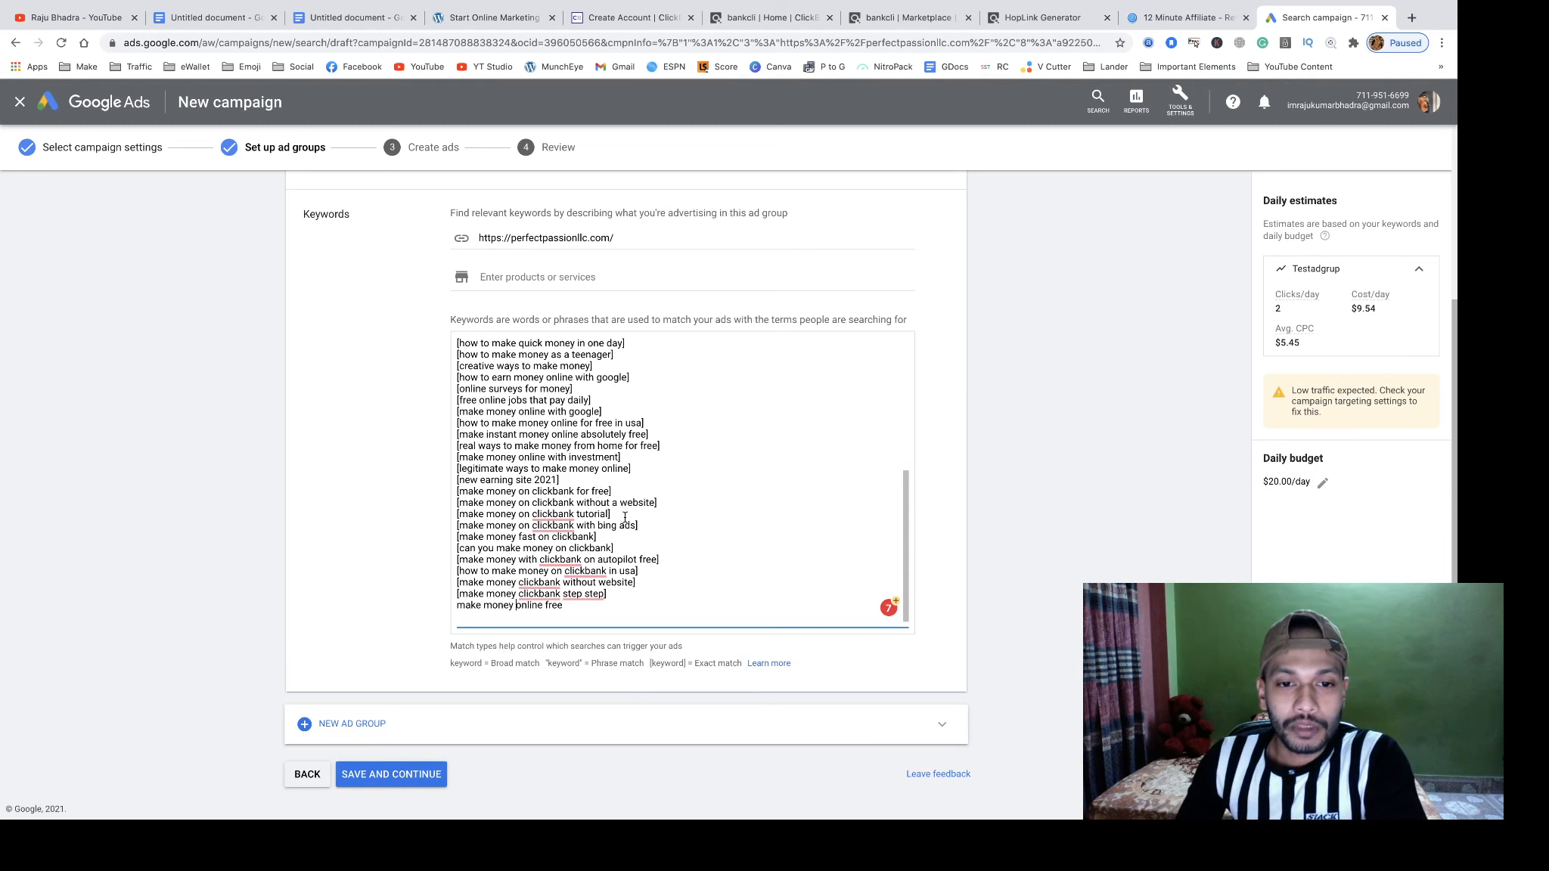
- Save the ad group and continue to creating ads
scroll(624, 517, up, 5)
scroll(625, 517, down, 5)
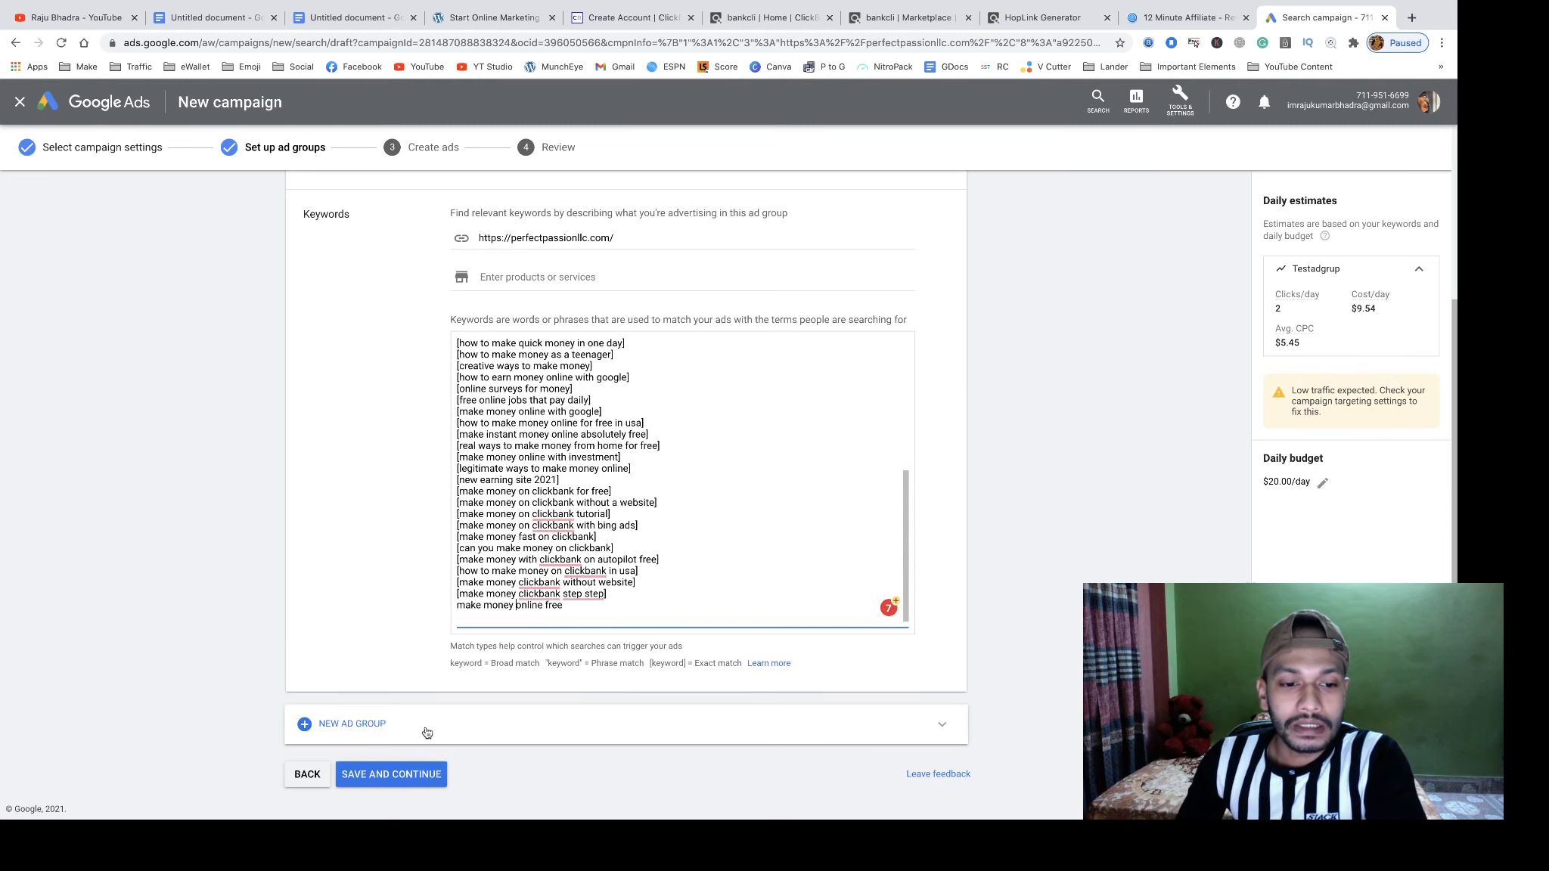
click(382, 780)
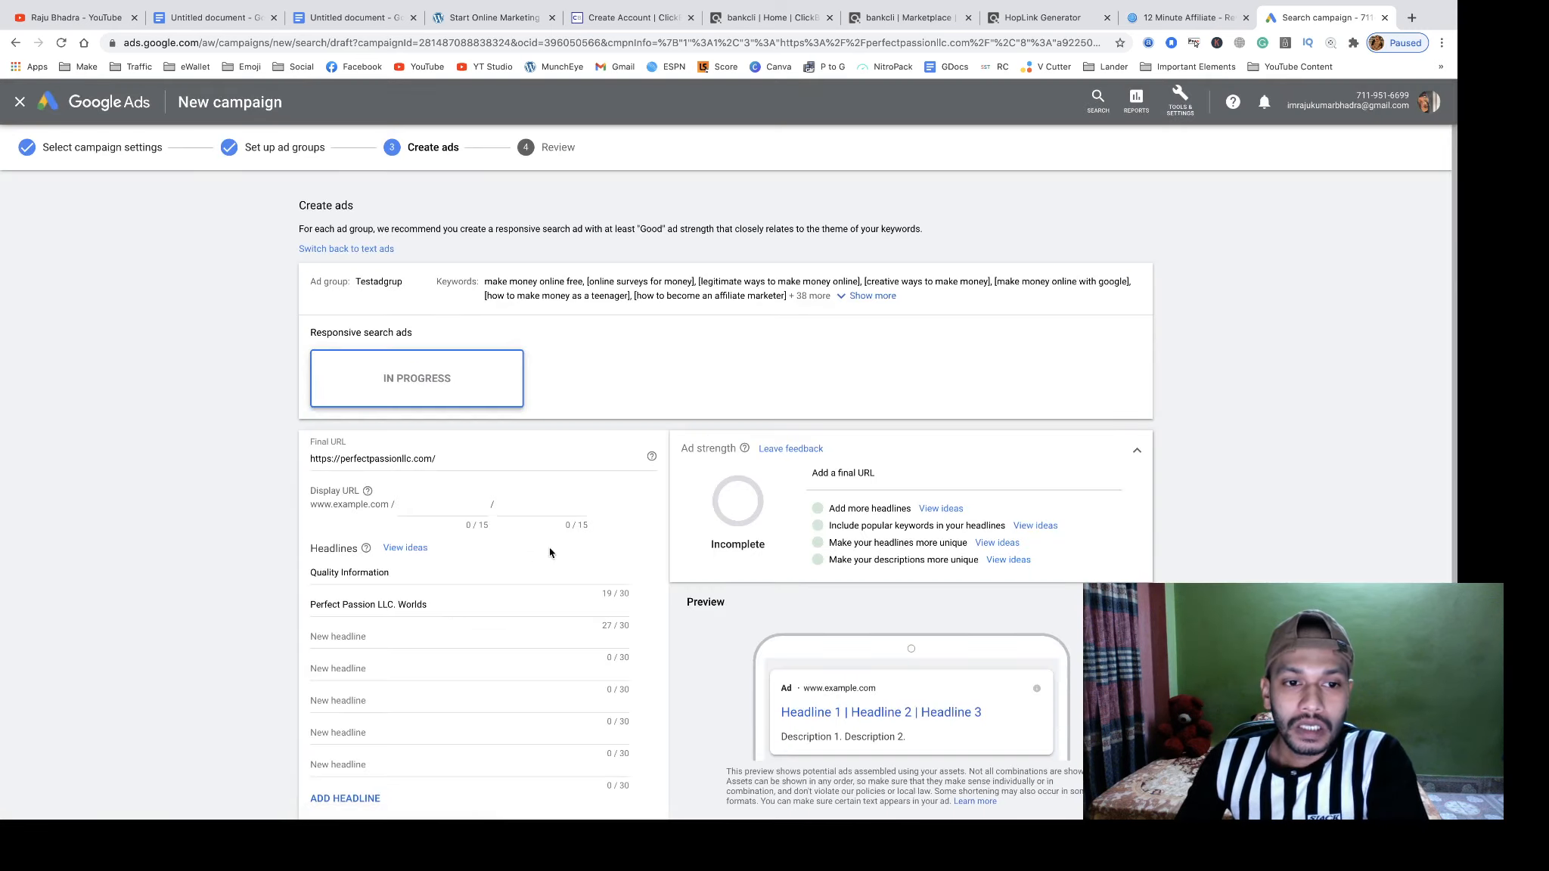
scroll(550, 553, down, 1)
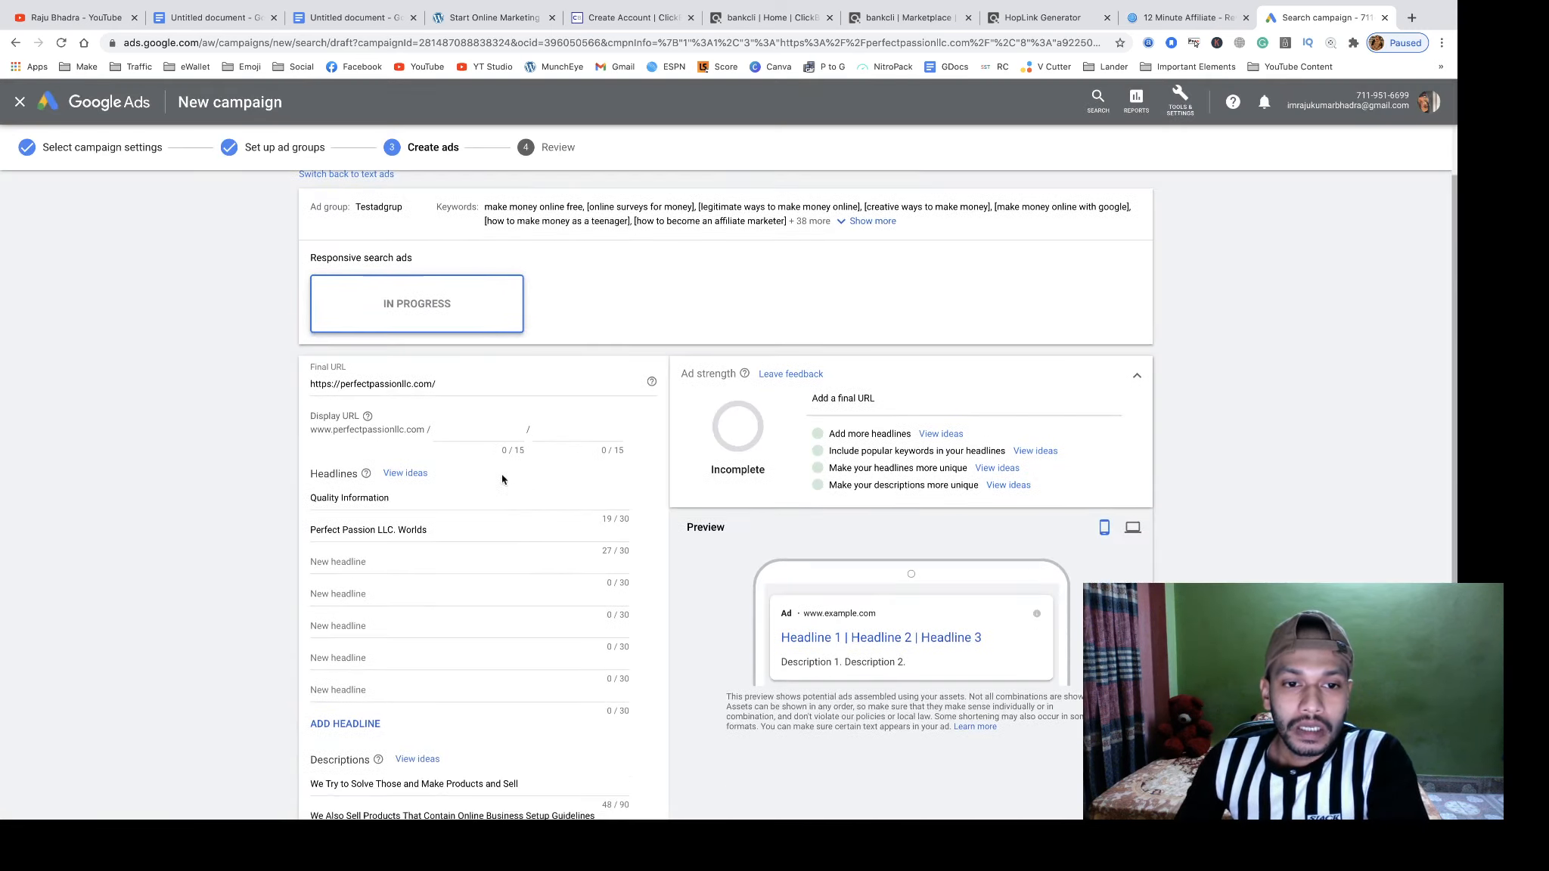
click(465, 386)
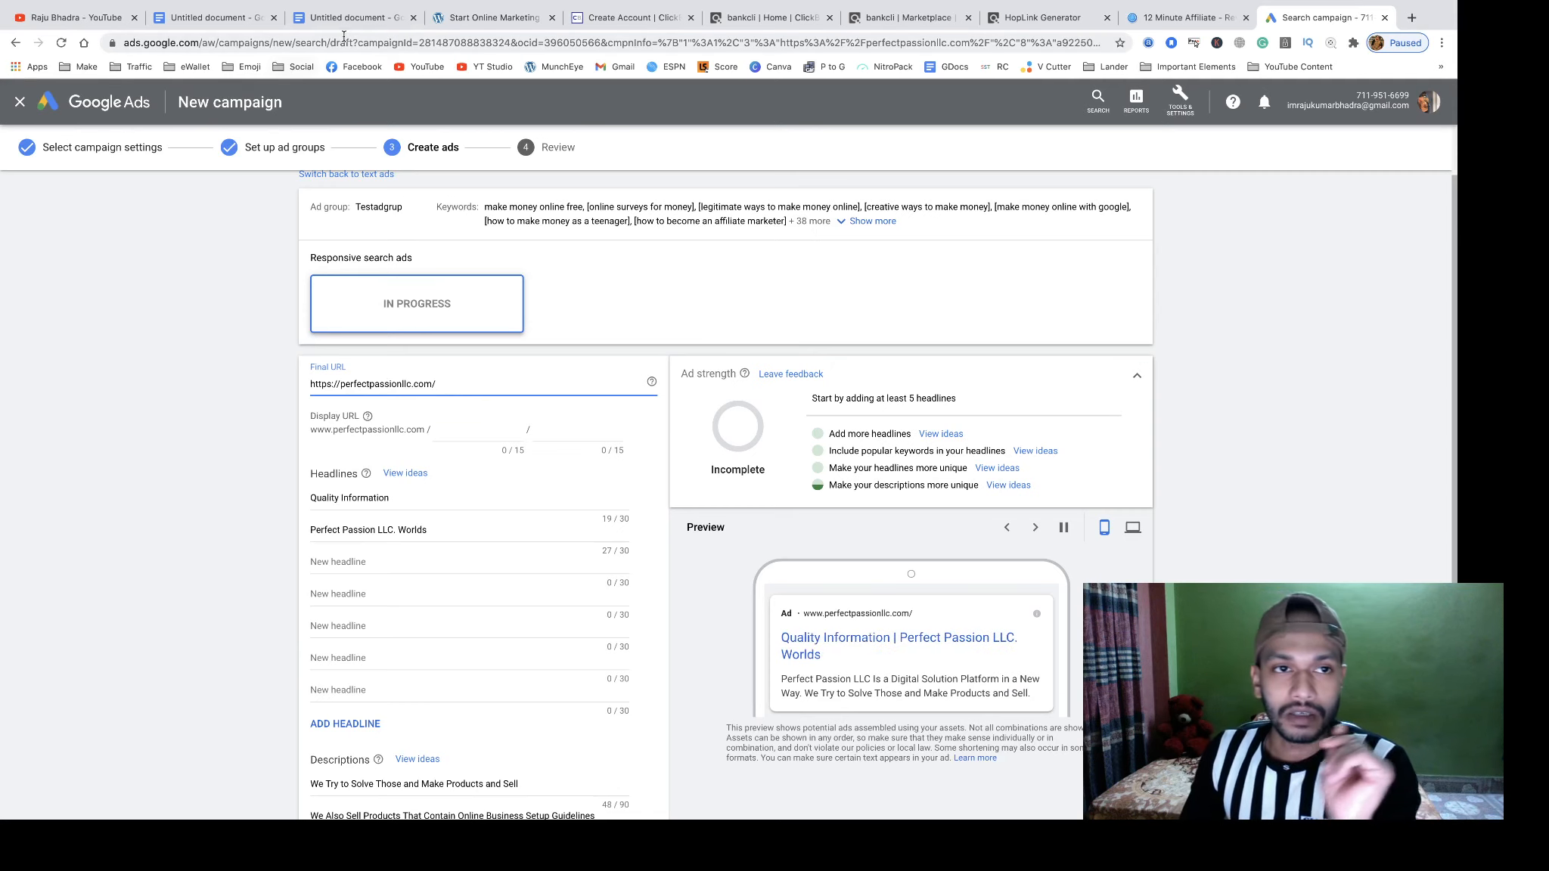
click(486, 17)
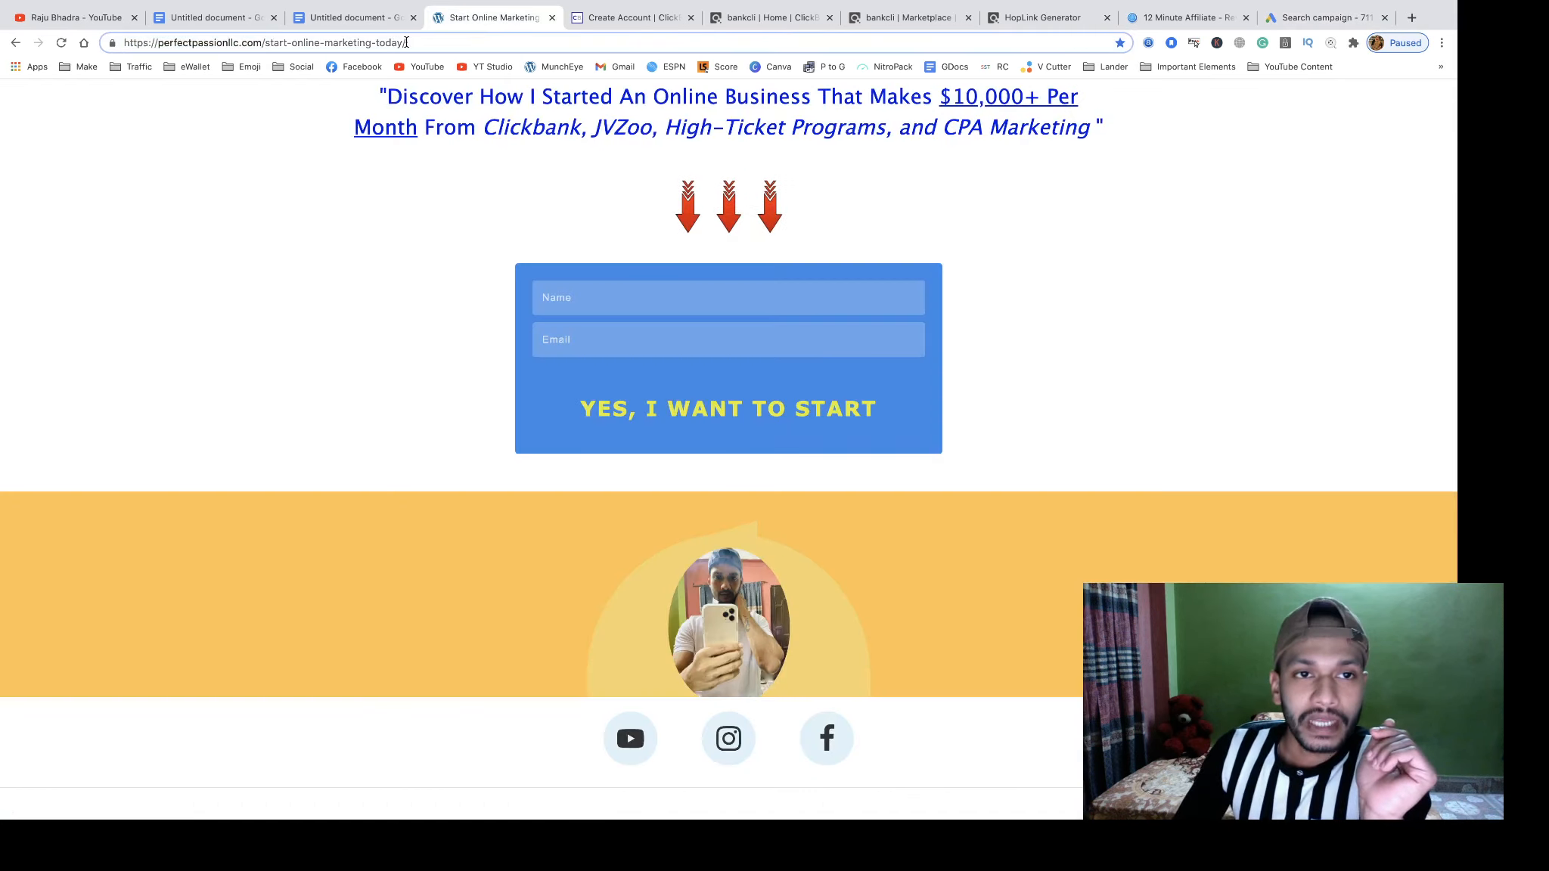
click(407, 42)
right_click(406, 43)
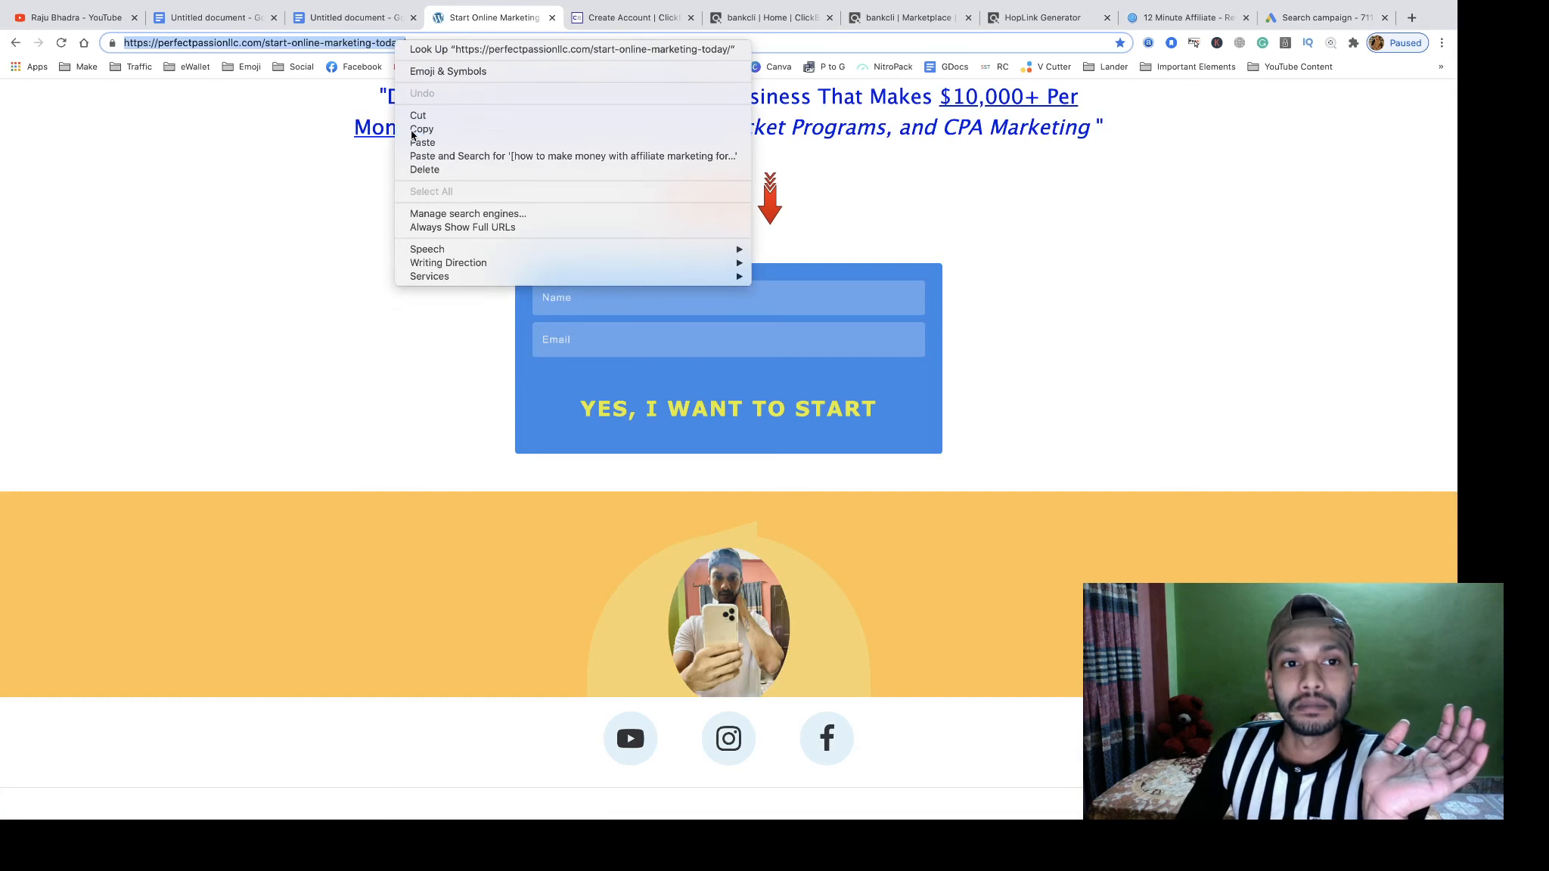
click(414, 130)
click(1295, 20)
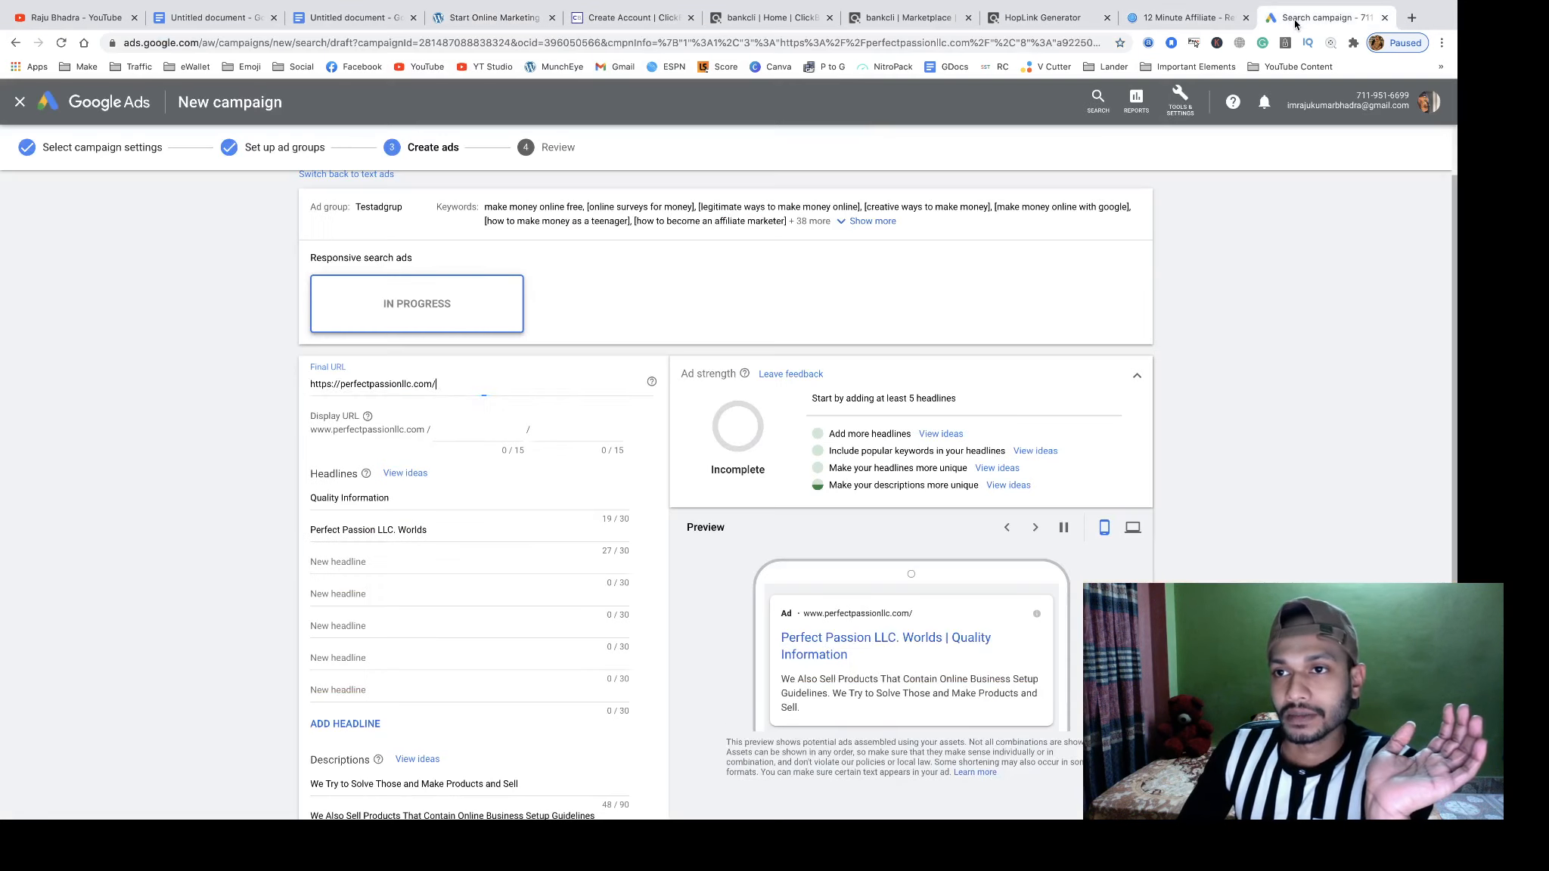
triple_click(382, 385)
right_click(383, 390)
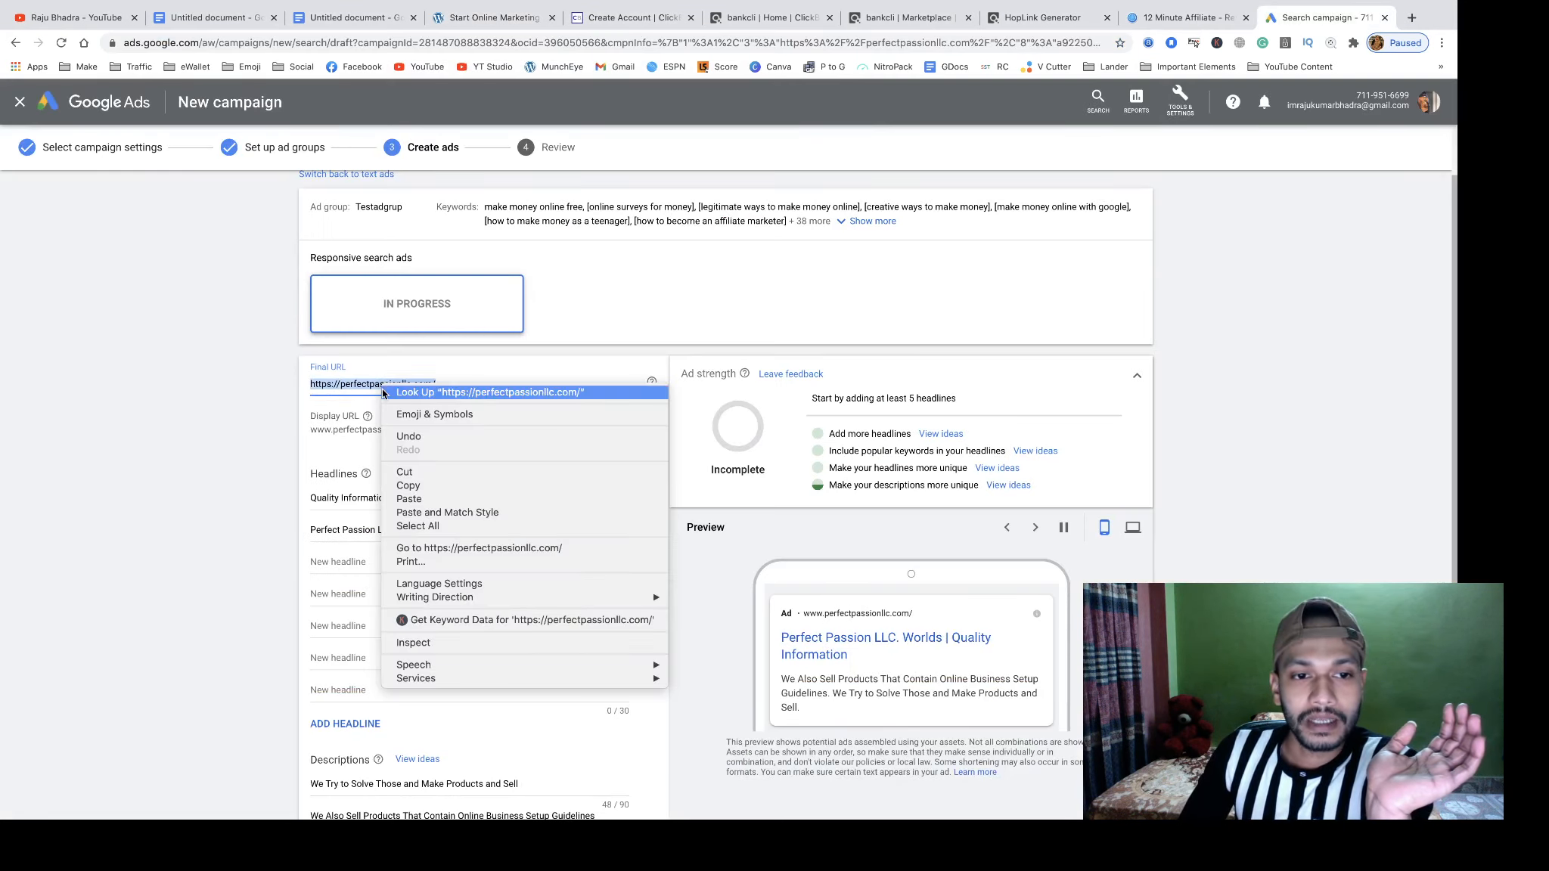
click(409, 498)
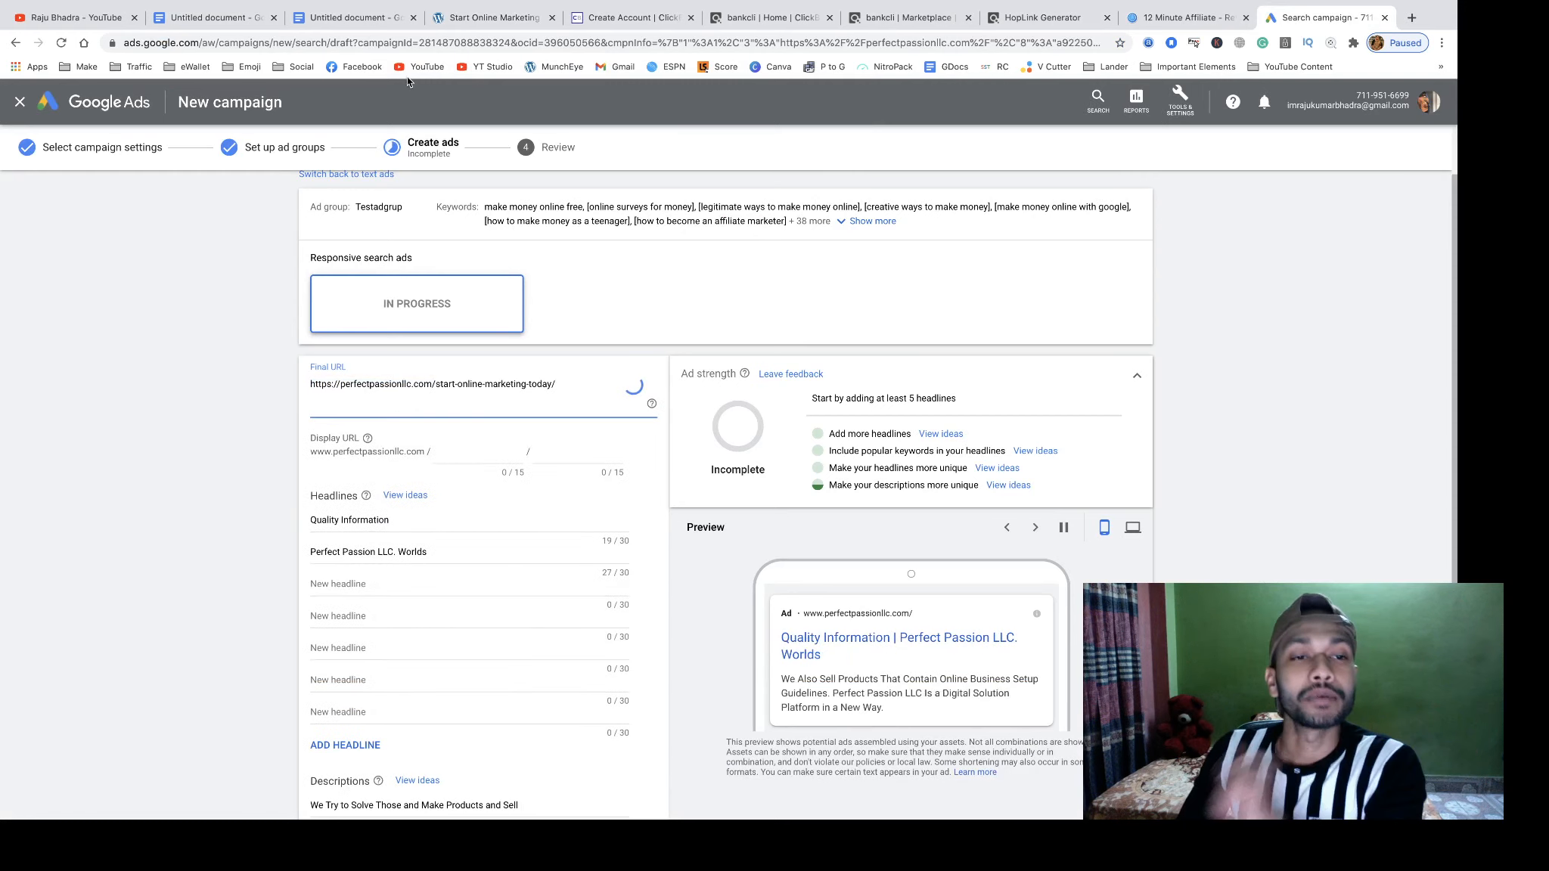
- Review the Google Docs sales document for the 12 Minute Affiliate offer and copy its web address
click(336, 19)
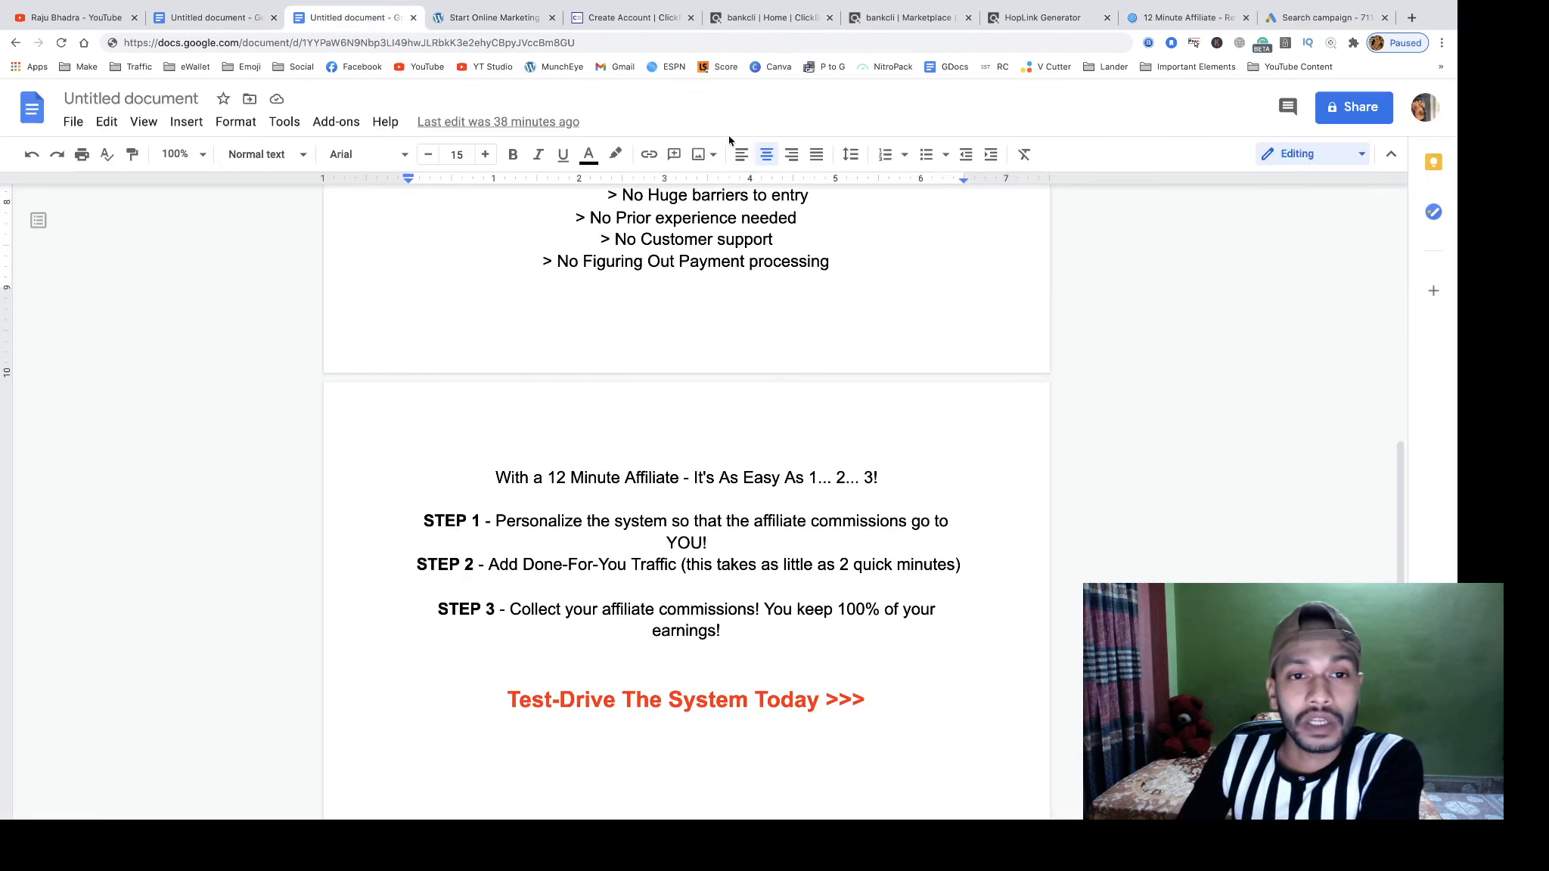
scroll(686, 378, up, 15)
click(430, 42)
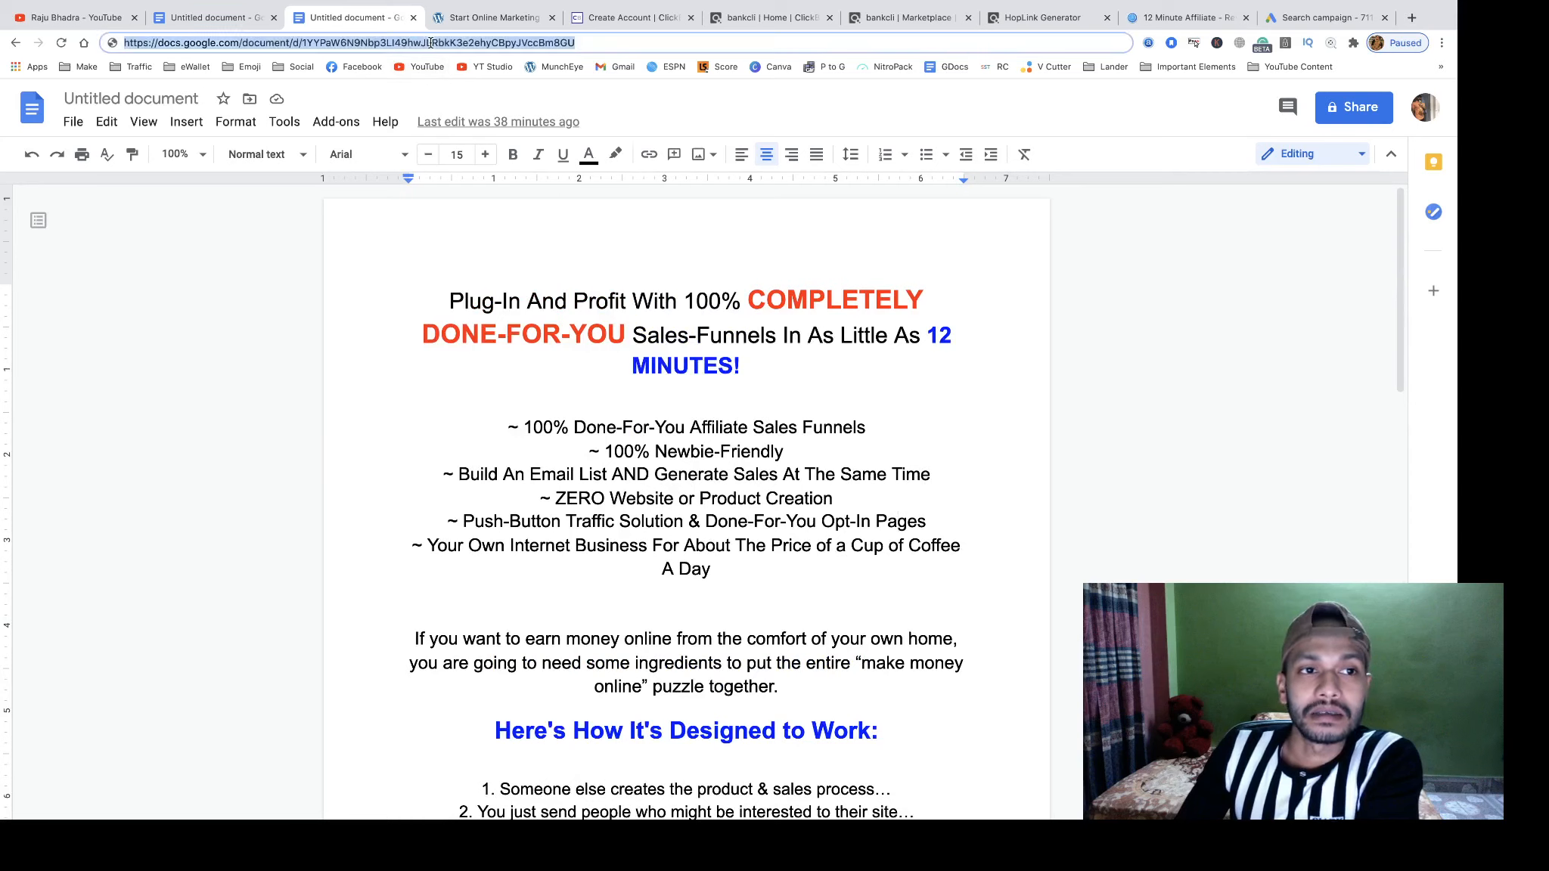
right_click(430, 42)
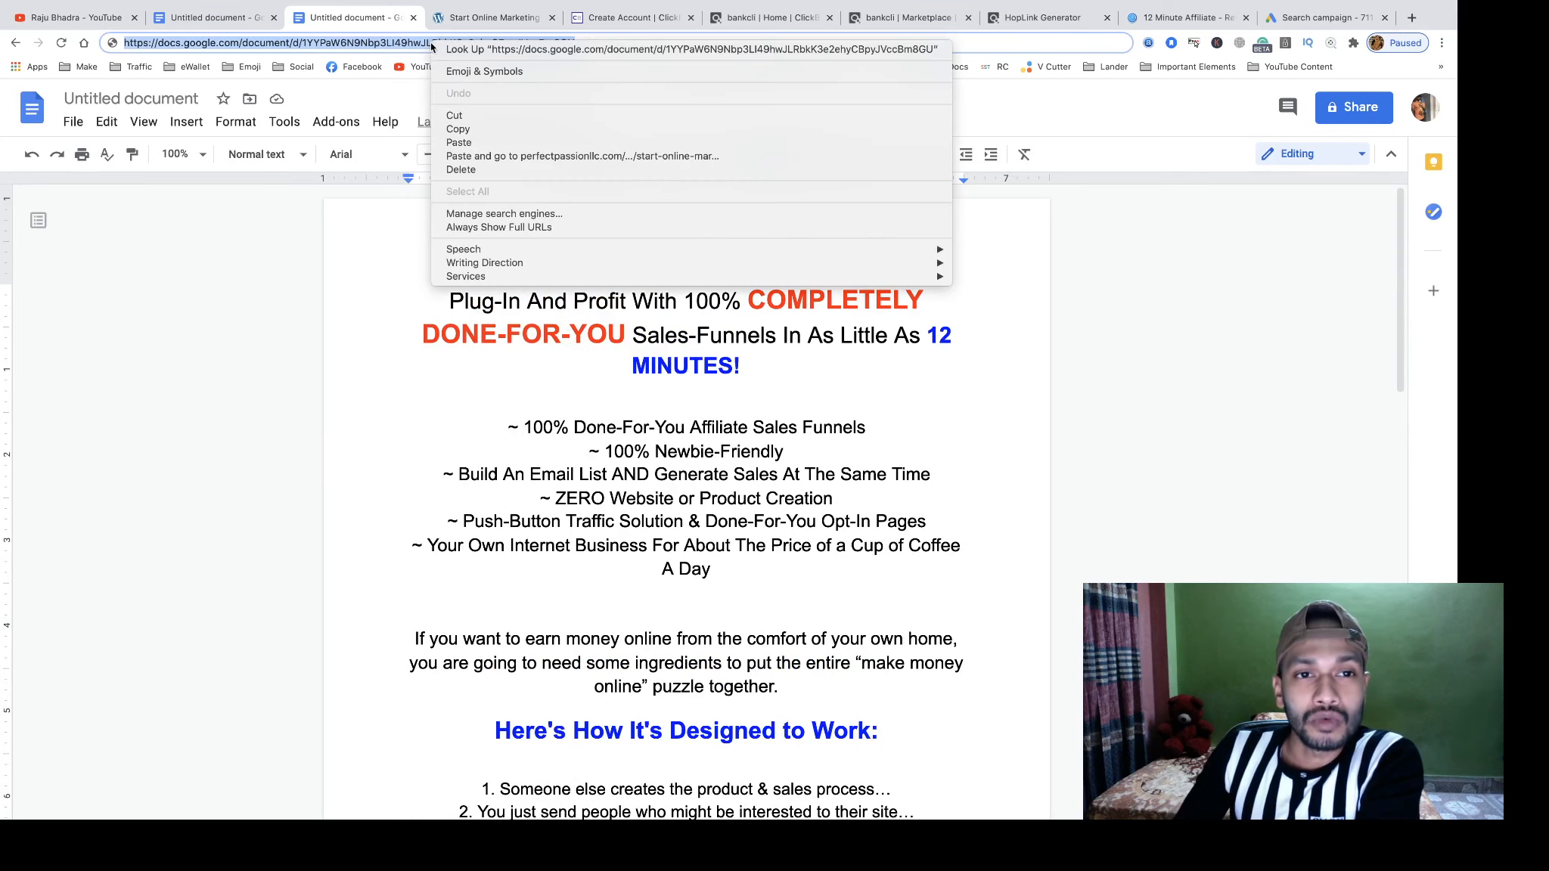
click(454, 129)
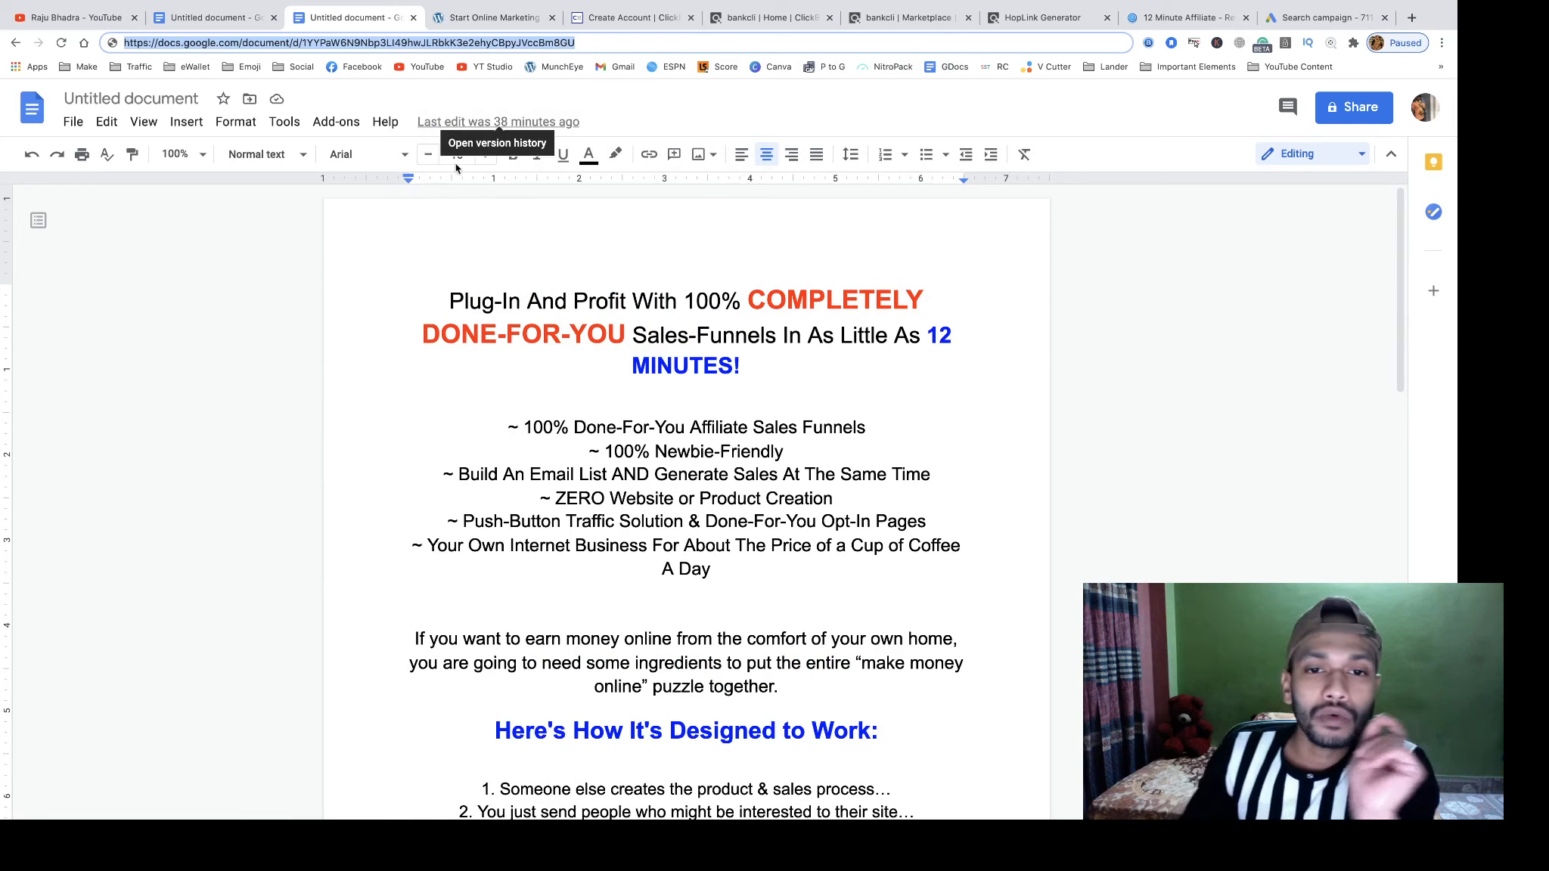
scroll(665, 452, down, 15)
scroll(666, 452, down, 2)
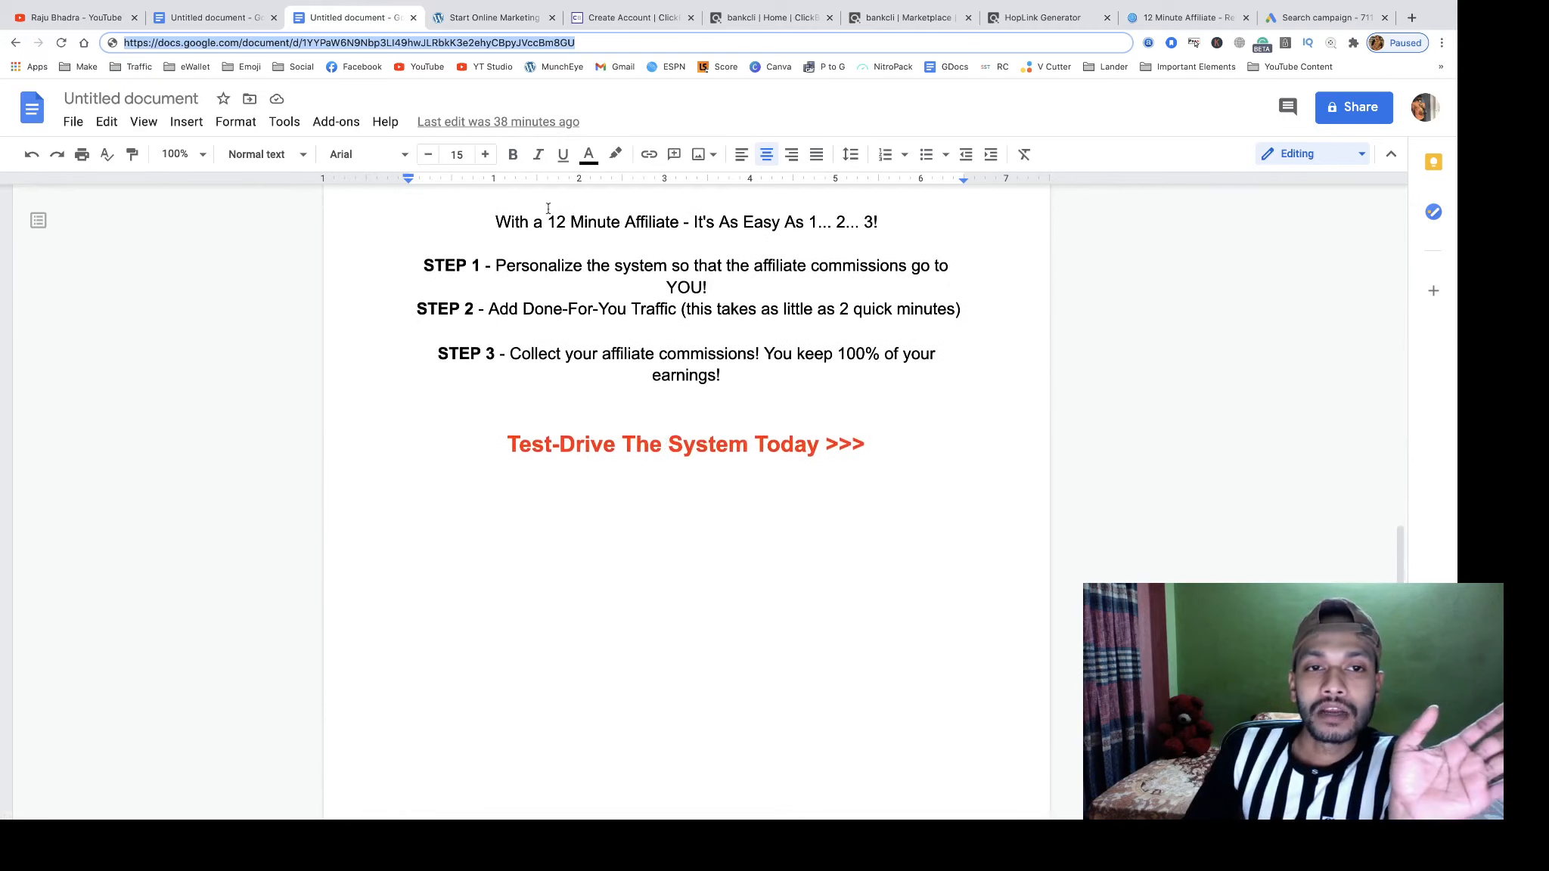
right_click(443, 46)
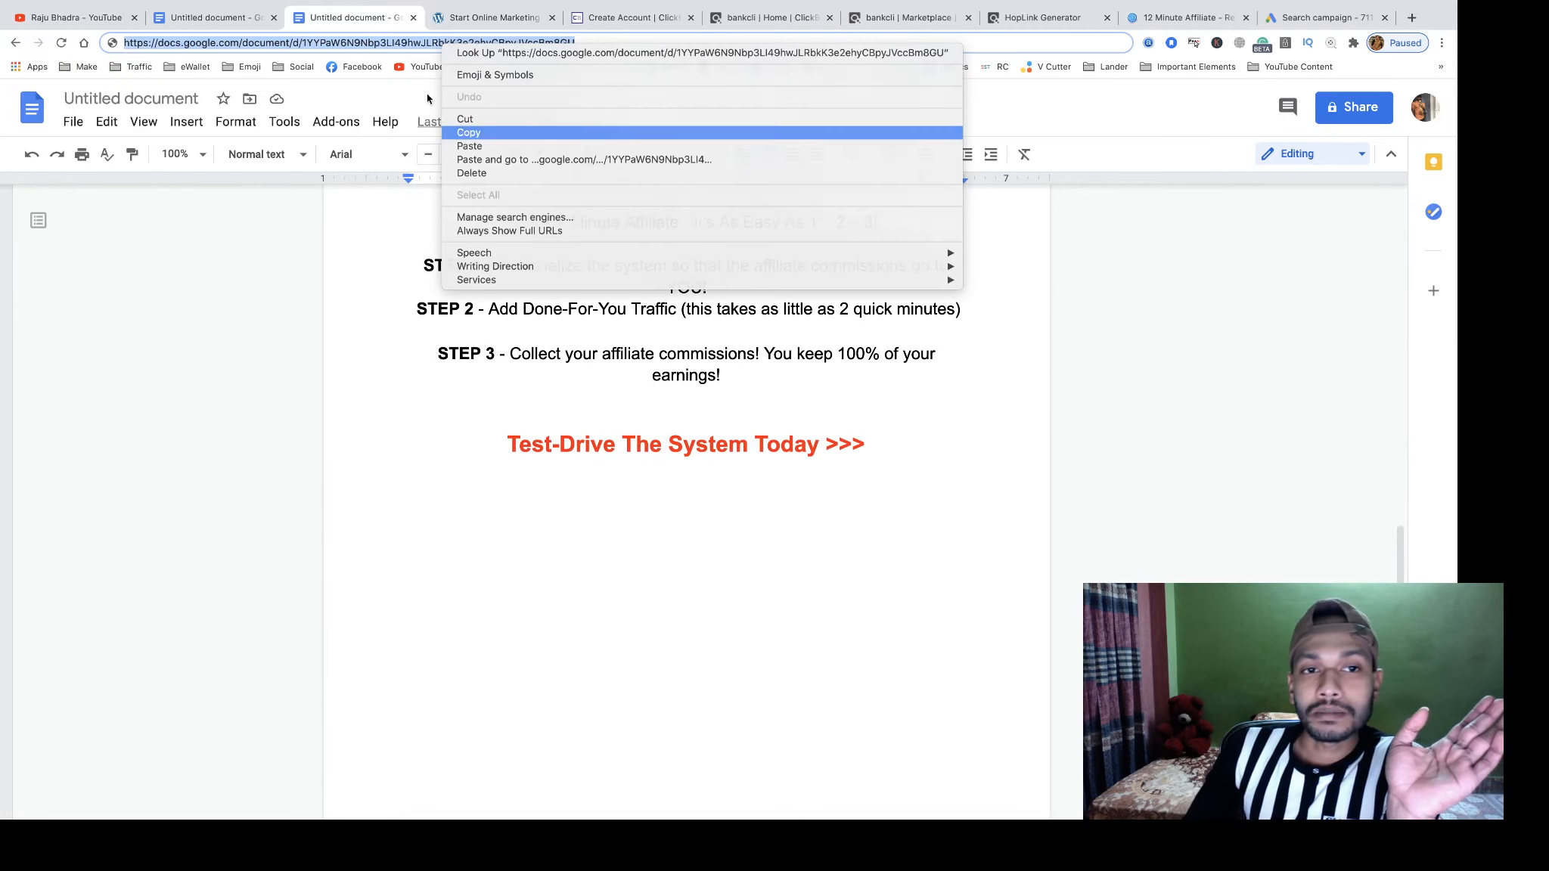
click(463, 132)
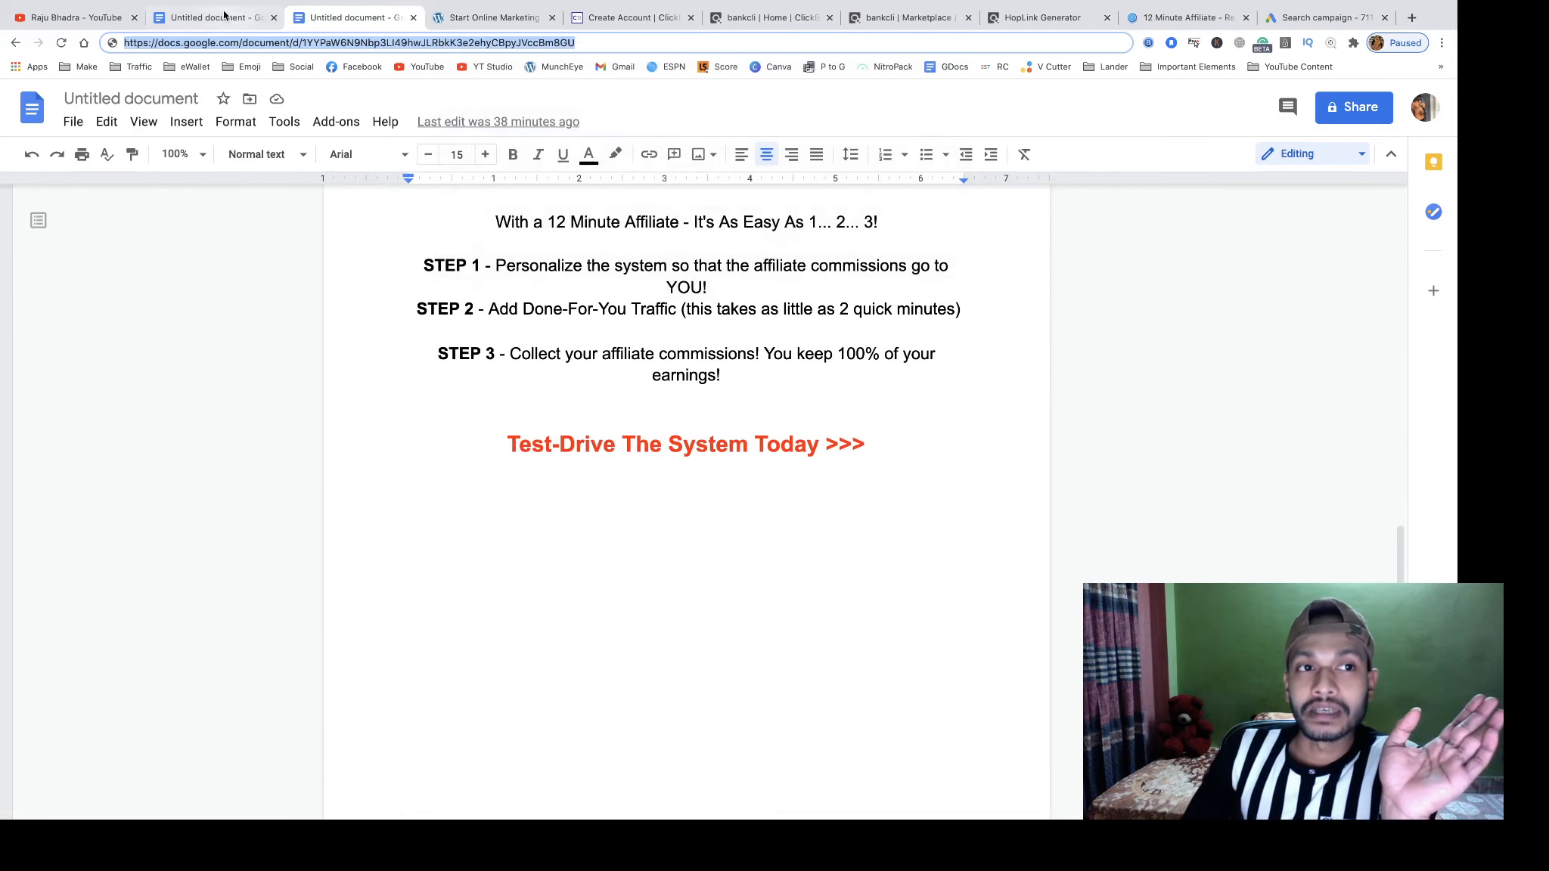
- Return to the Google Ads campaign and set the ad's display URL paths to "startonline" and "business"
click(1290, 23)
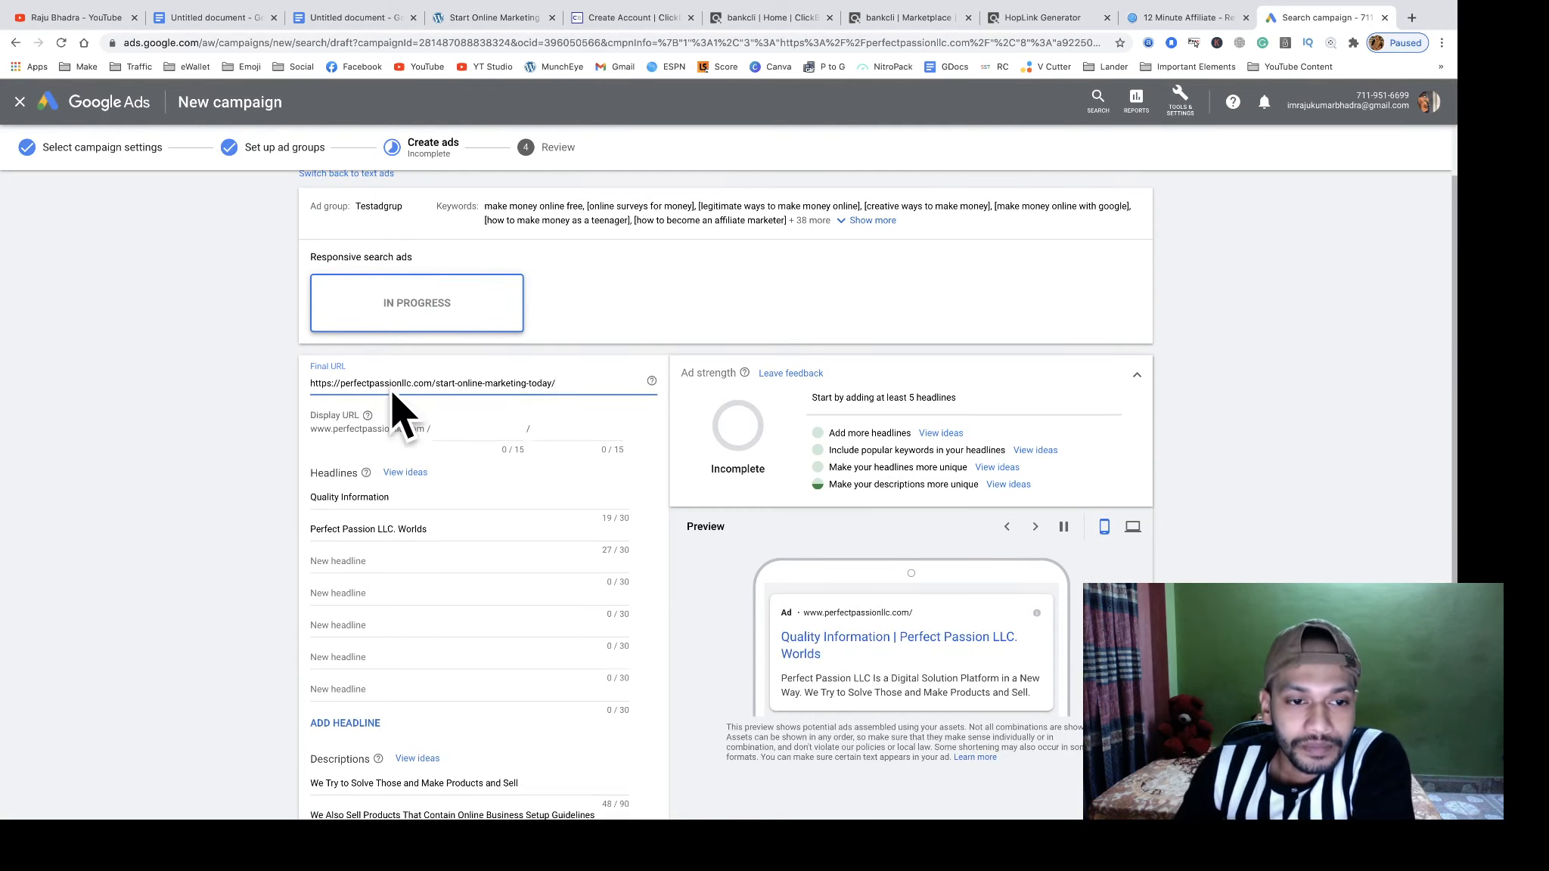
click(446, 437)
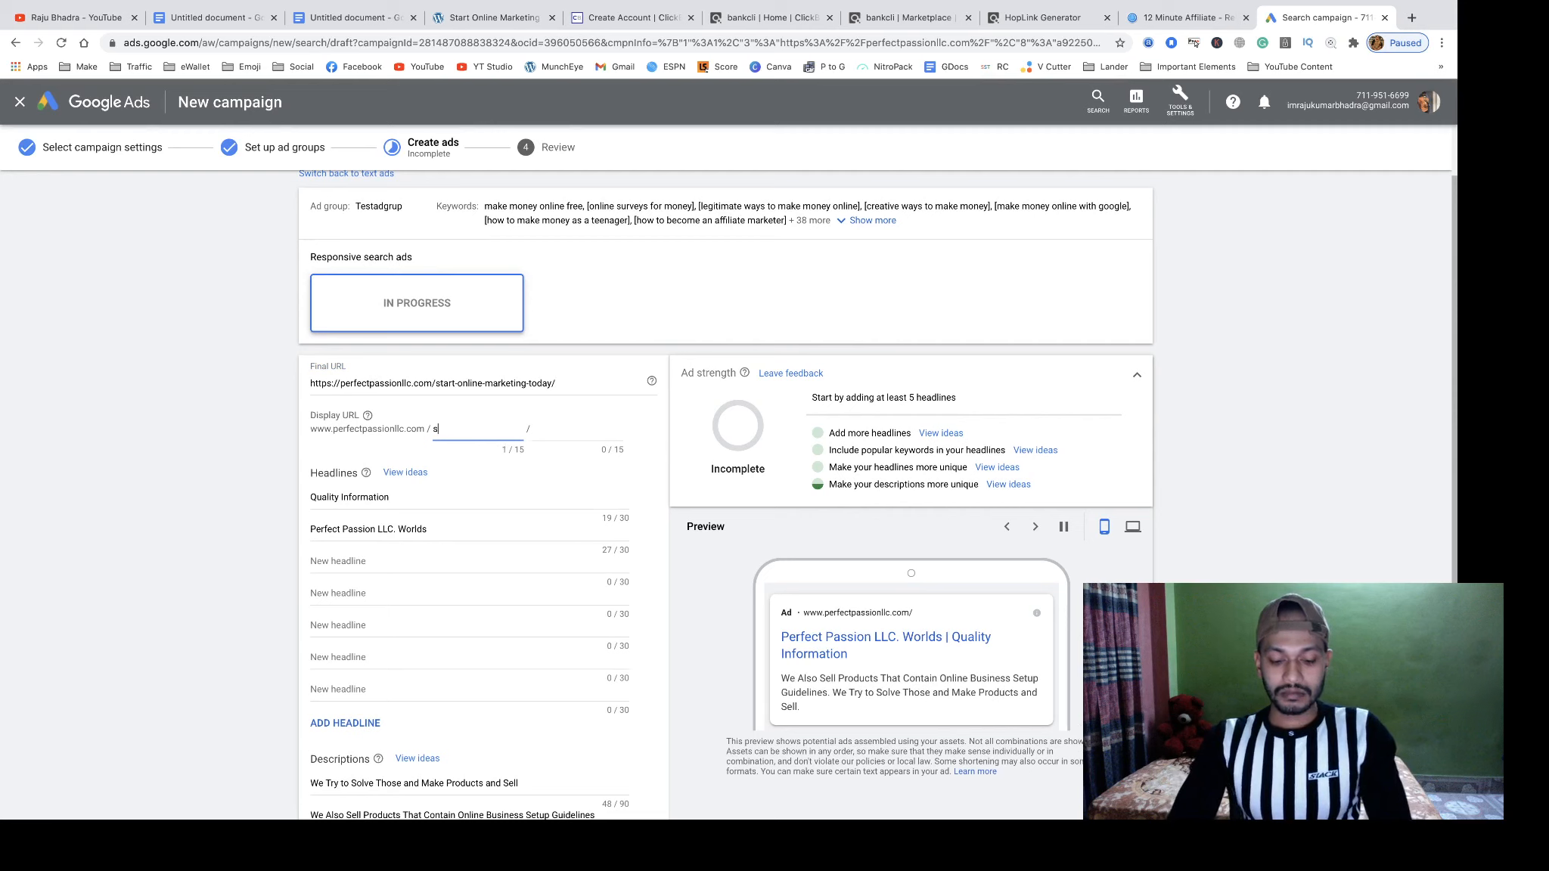
text(stet)
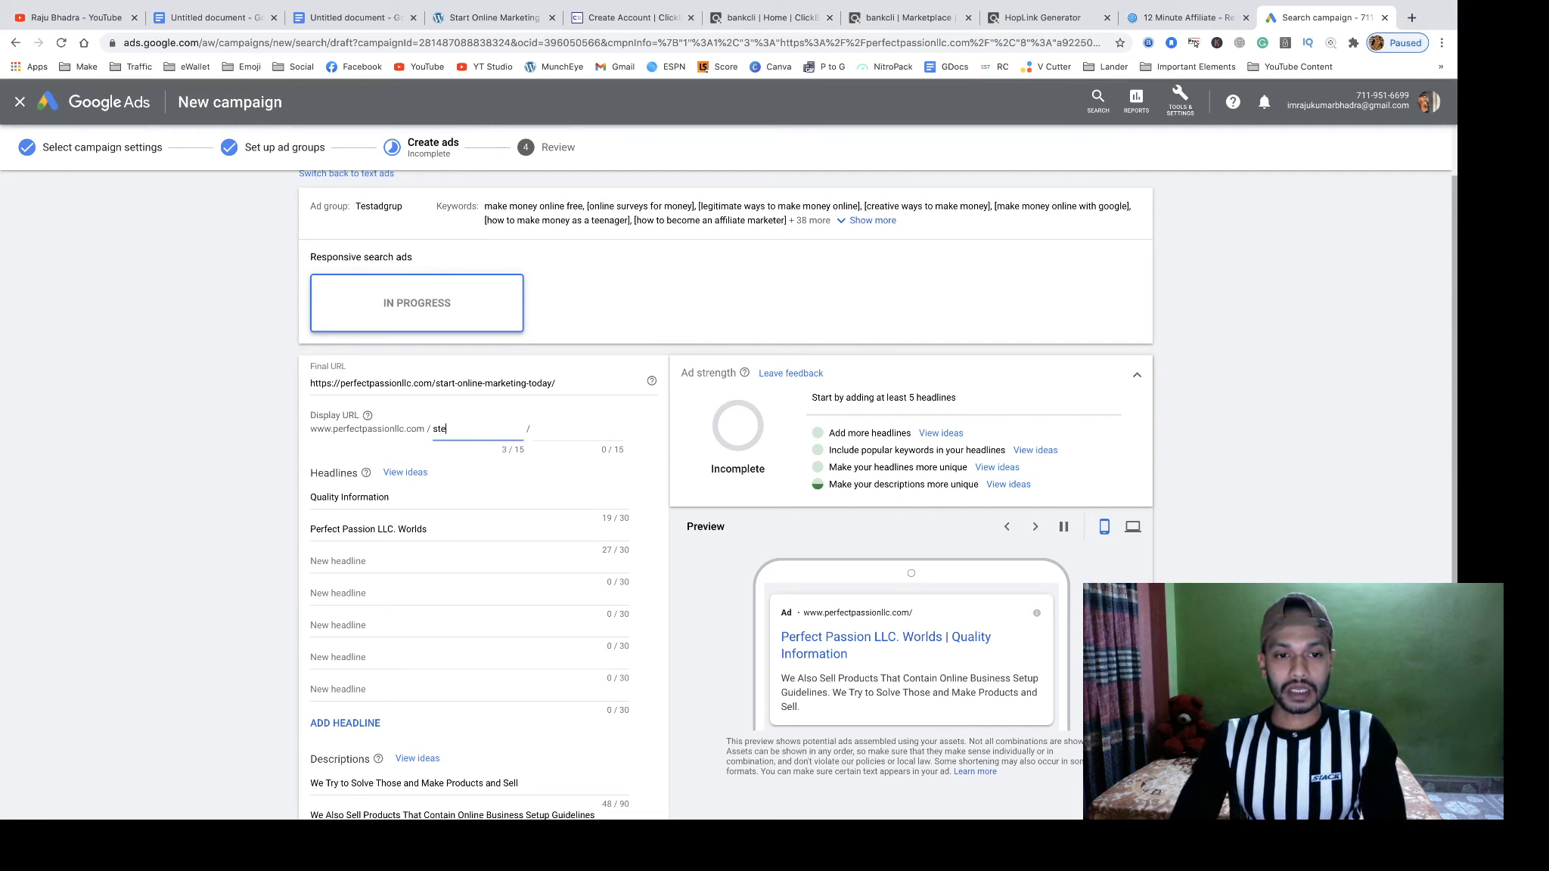
key(BackSpace)
text(art)
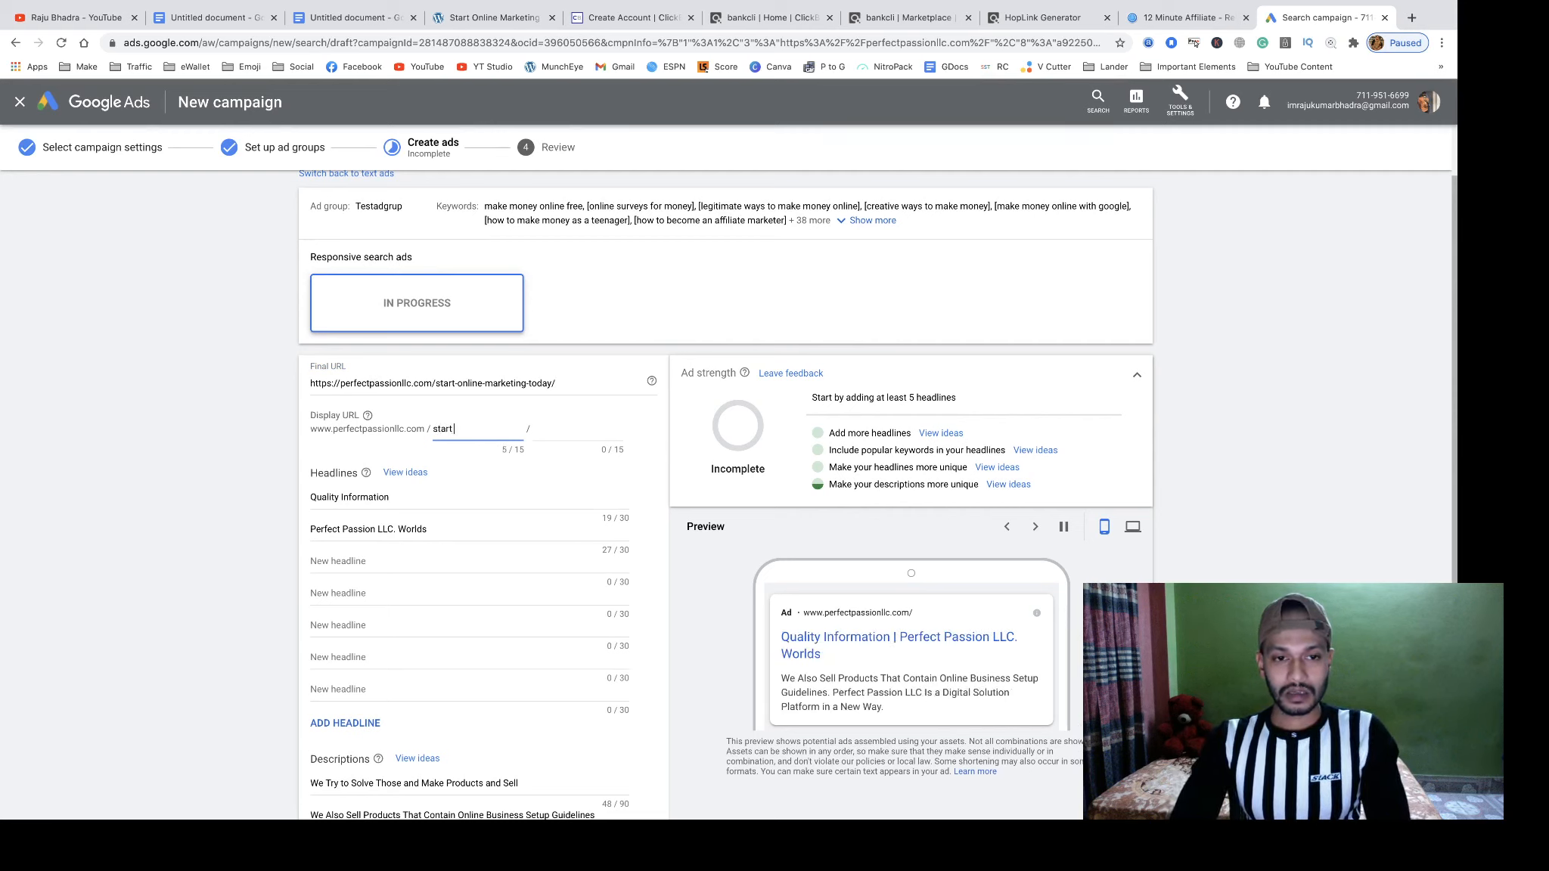
text(-)
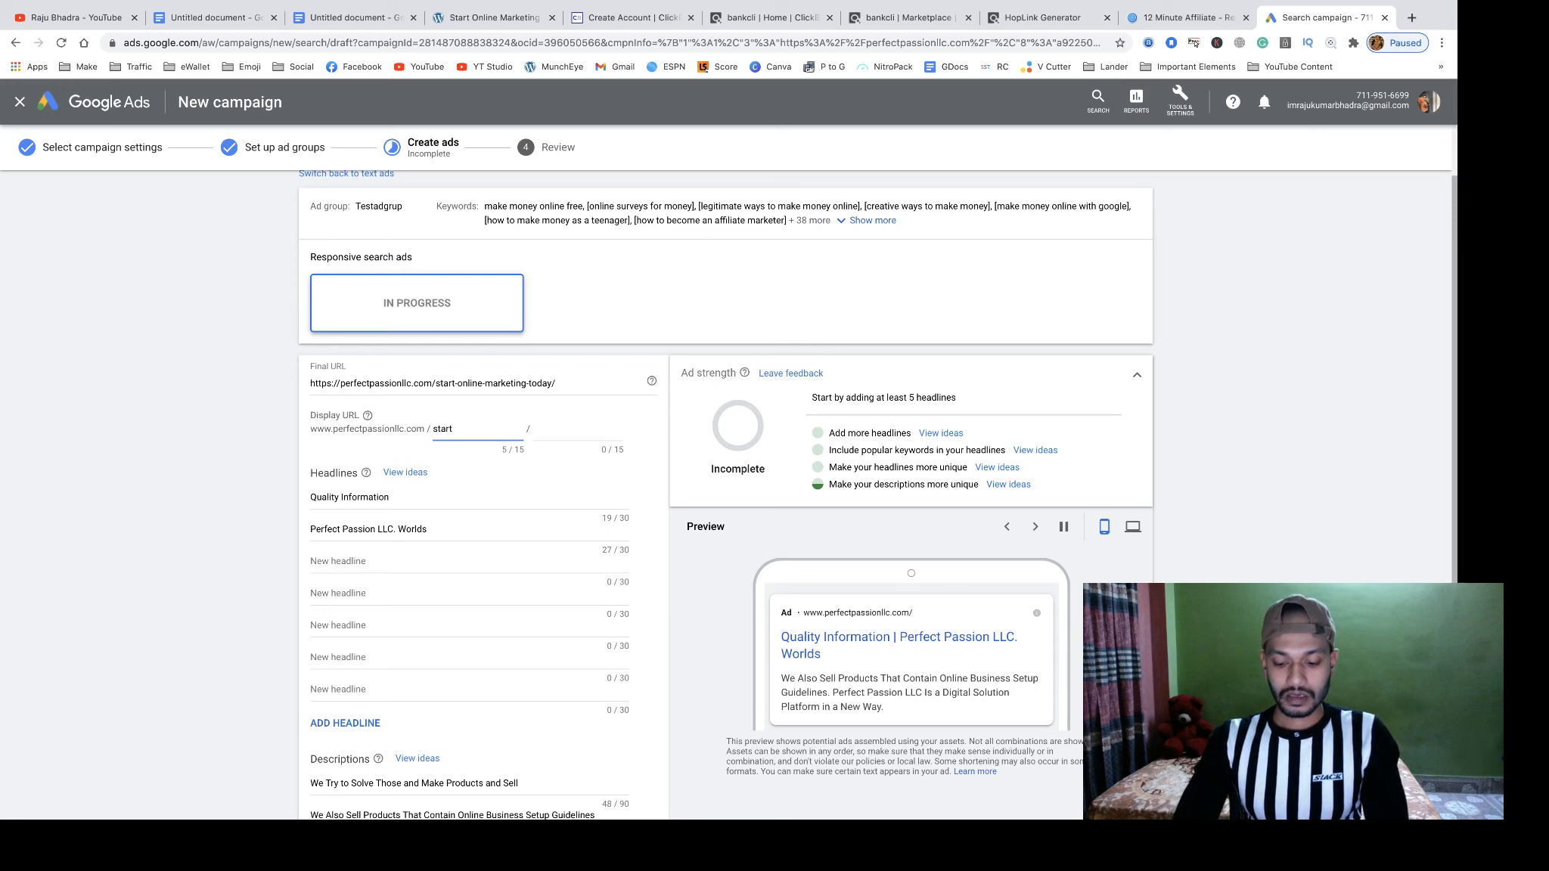
text(online)
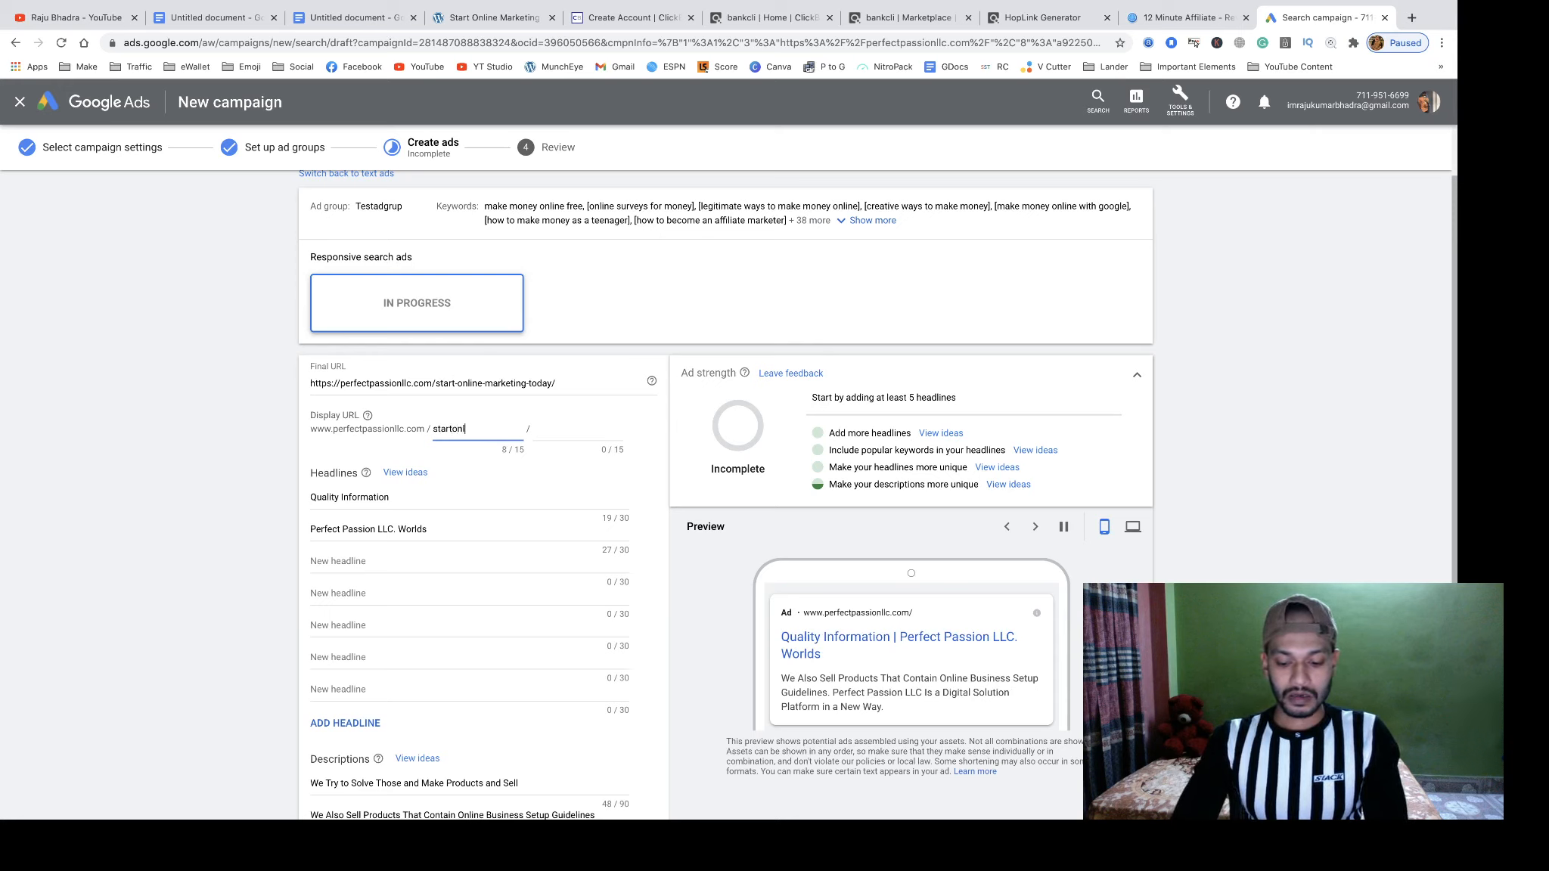
click(567, 437)
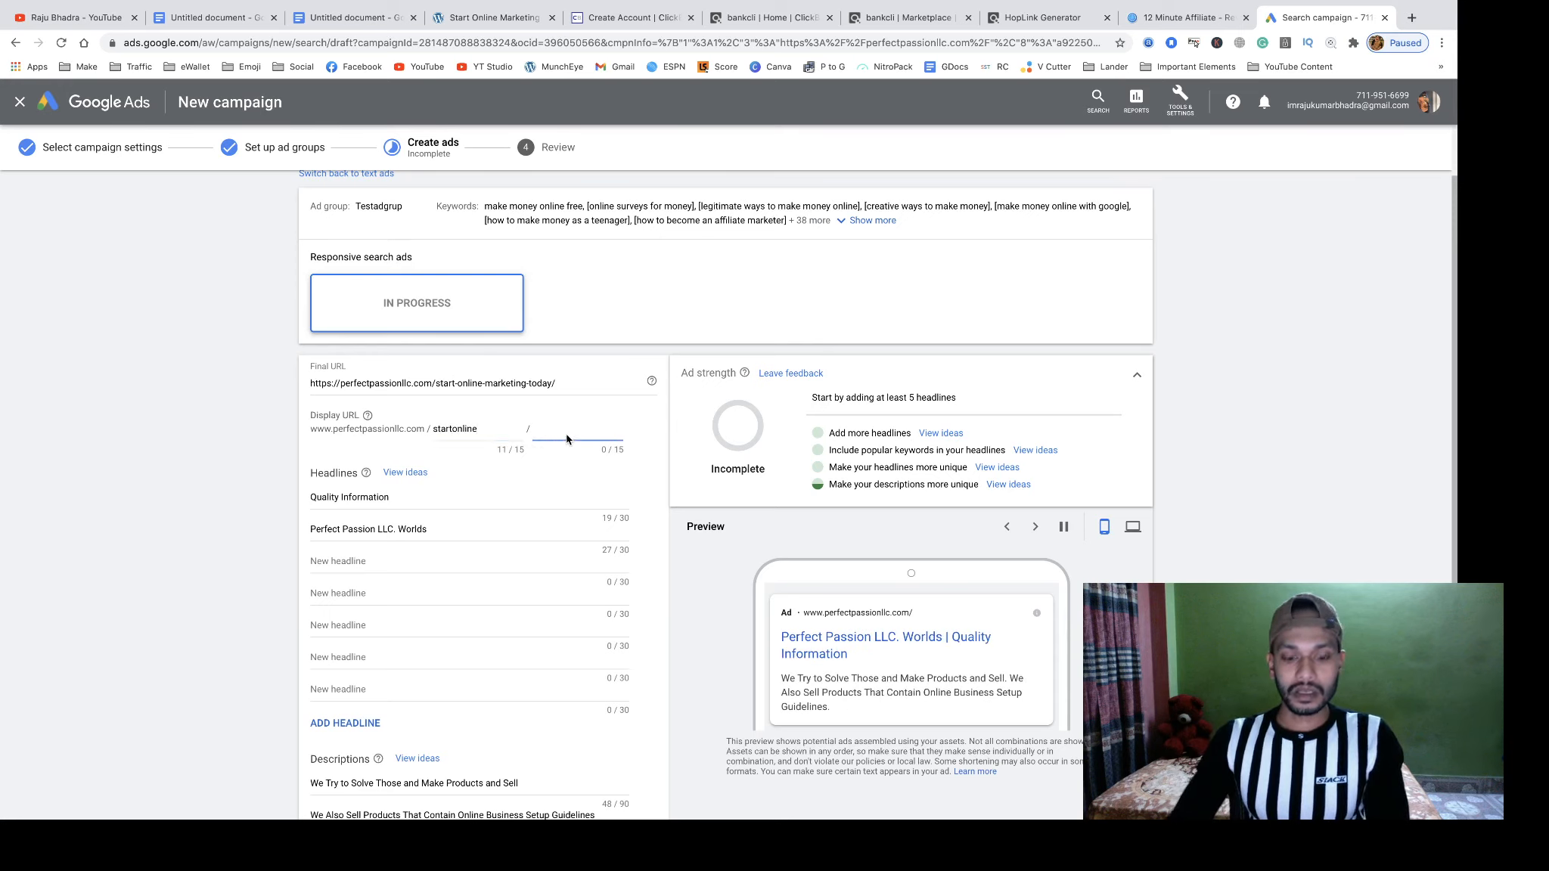
text(busin)
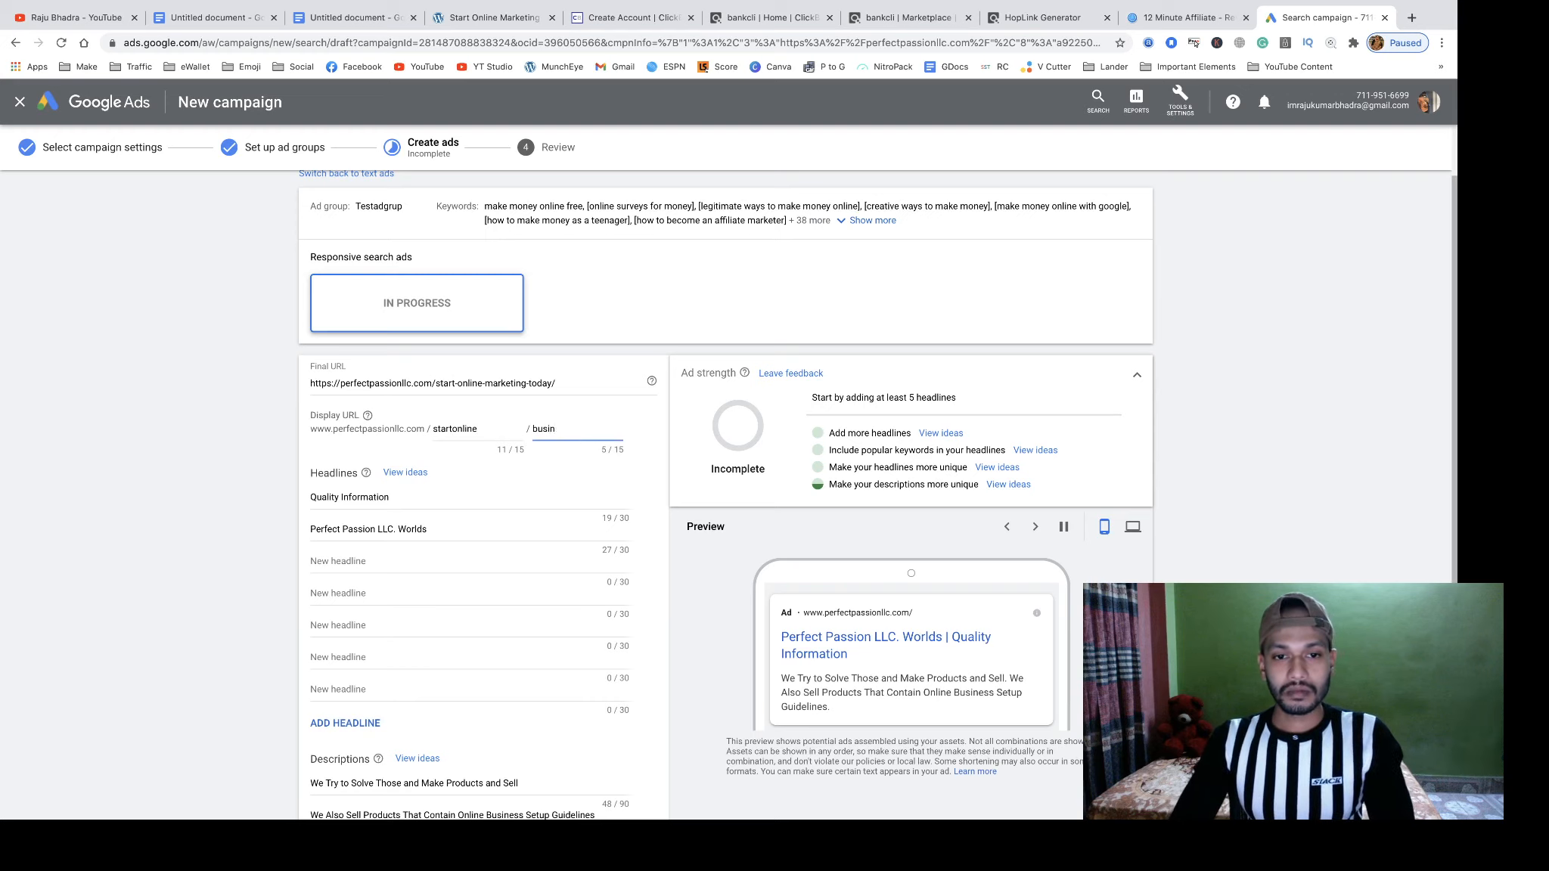
text(ess)
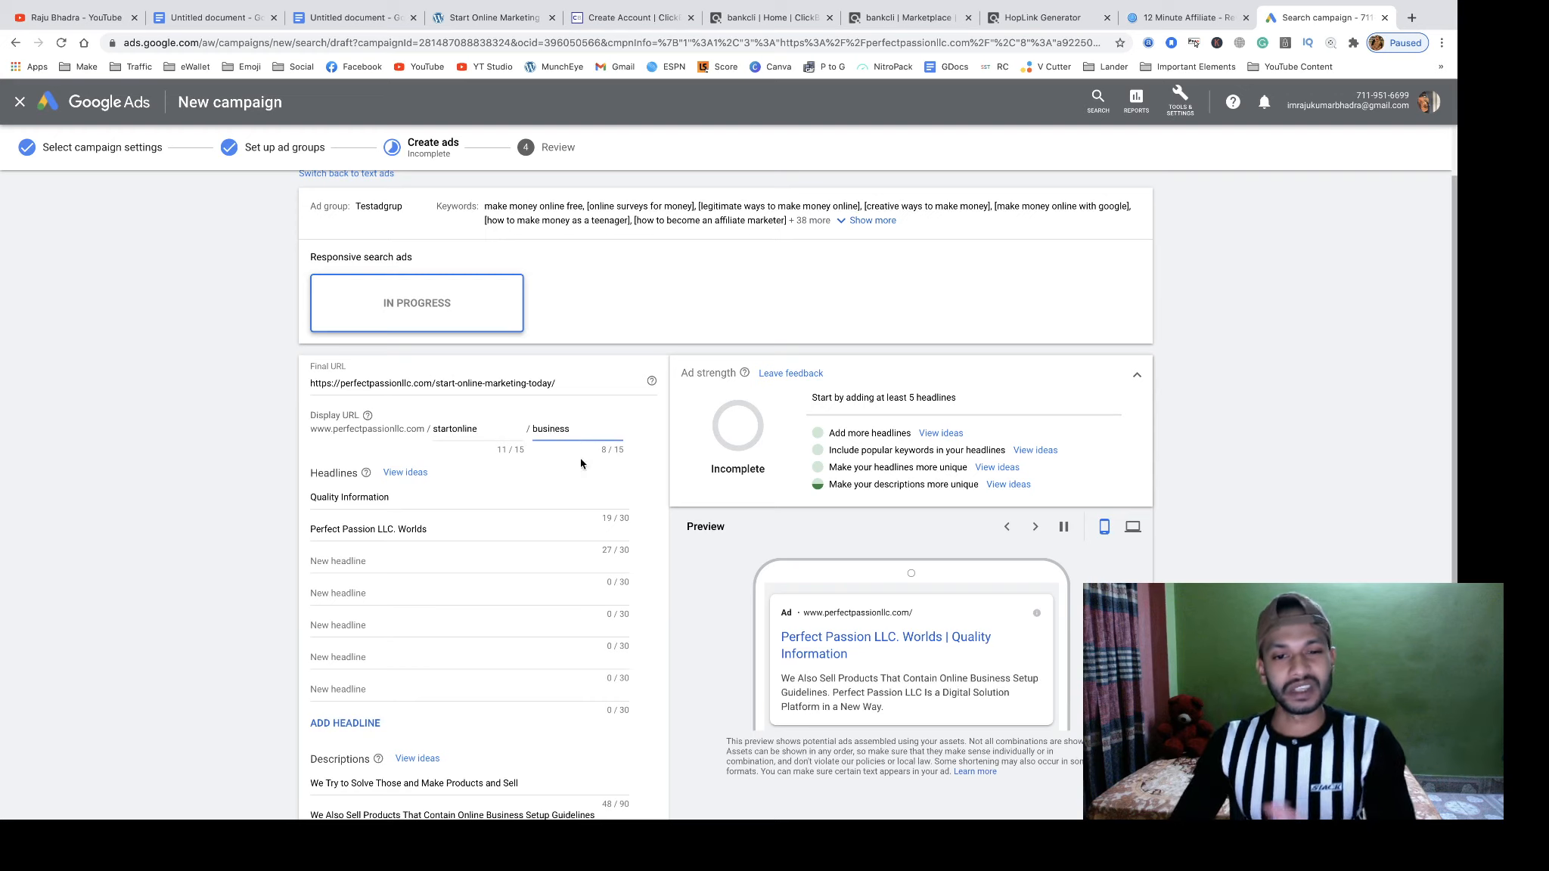
click(654, 478)
- Replace the ad's first headline with "Make Money Within 12 Minutes", consulting the sales document and the 12 Minute Affiliate page for wording
scroll(591, 503, down, 2)
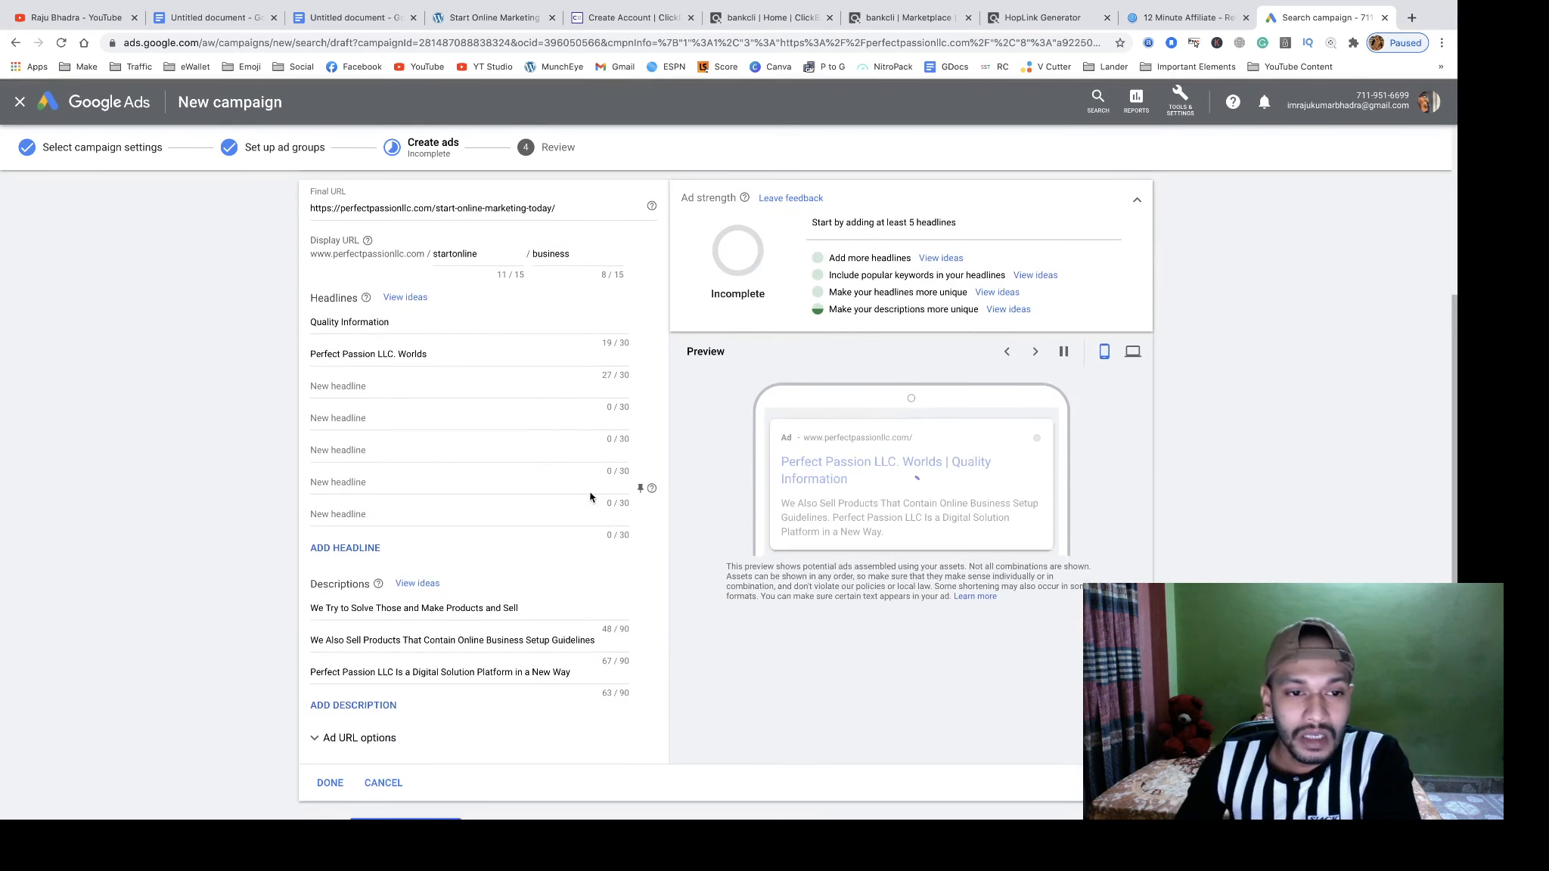
triple_click(375, 321)
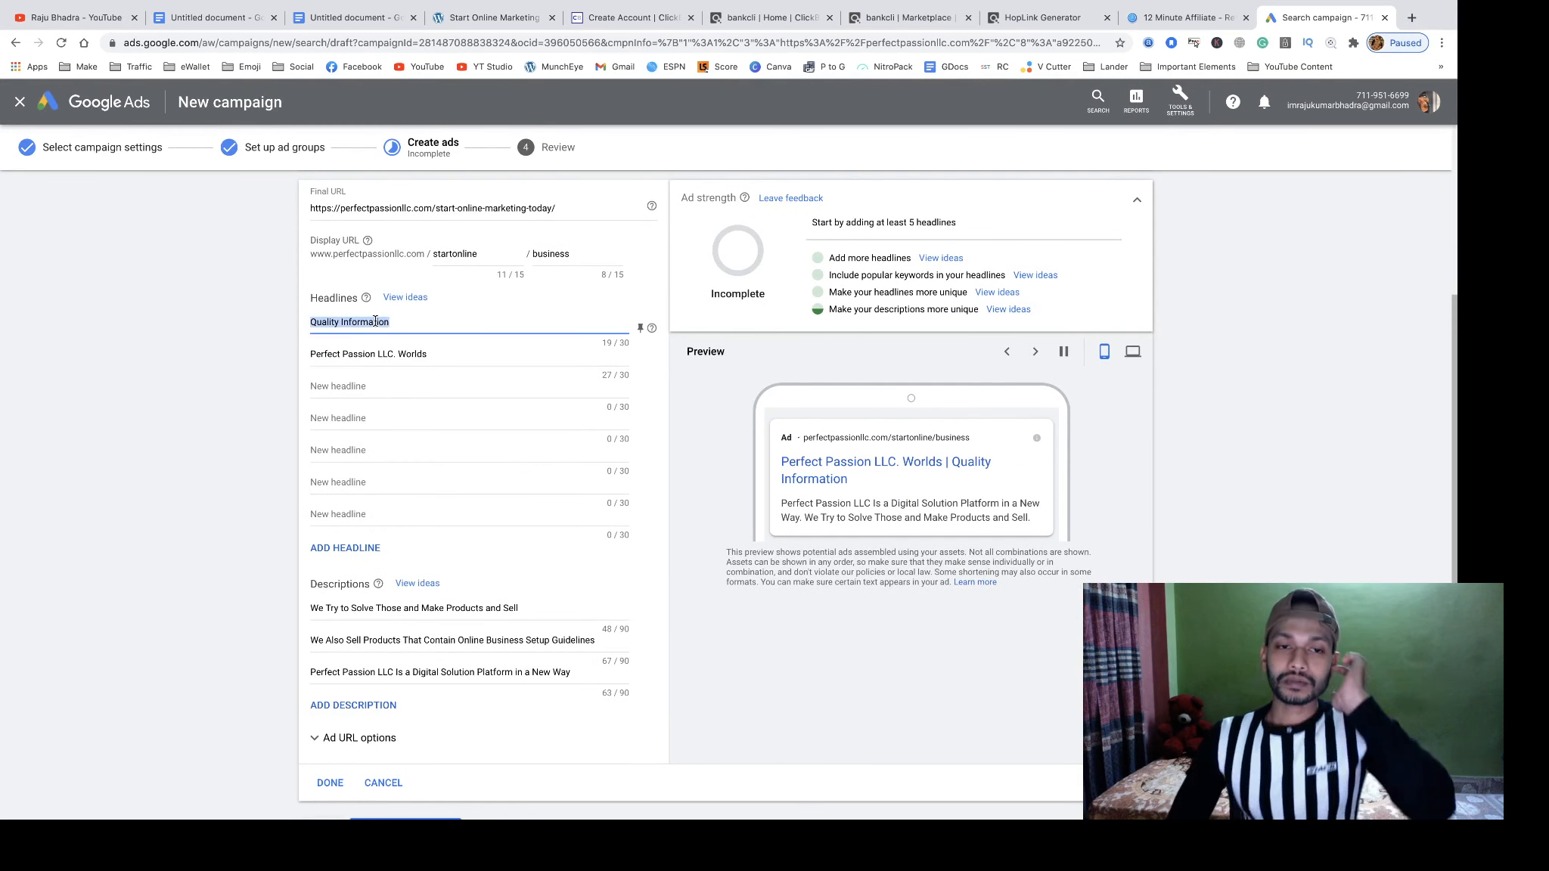
click(508, 22)
click(355, 23)
scroll(754, 550, up, 5)
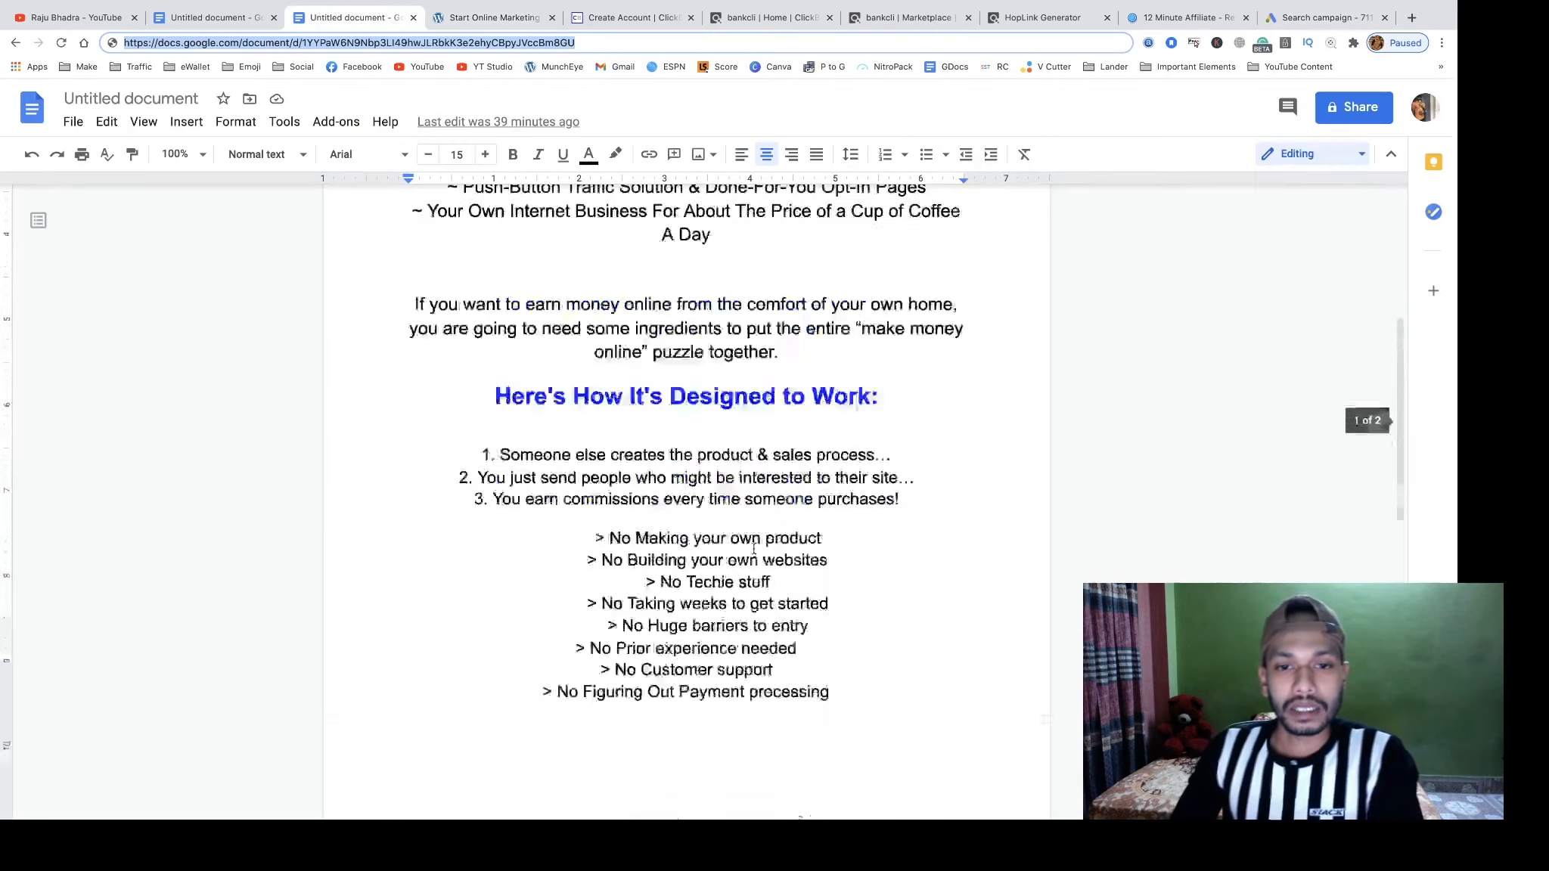
scroll(754, 550, up, 5)
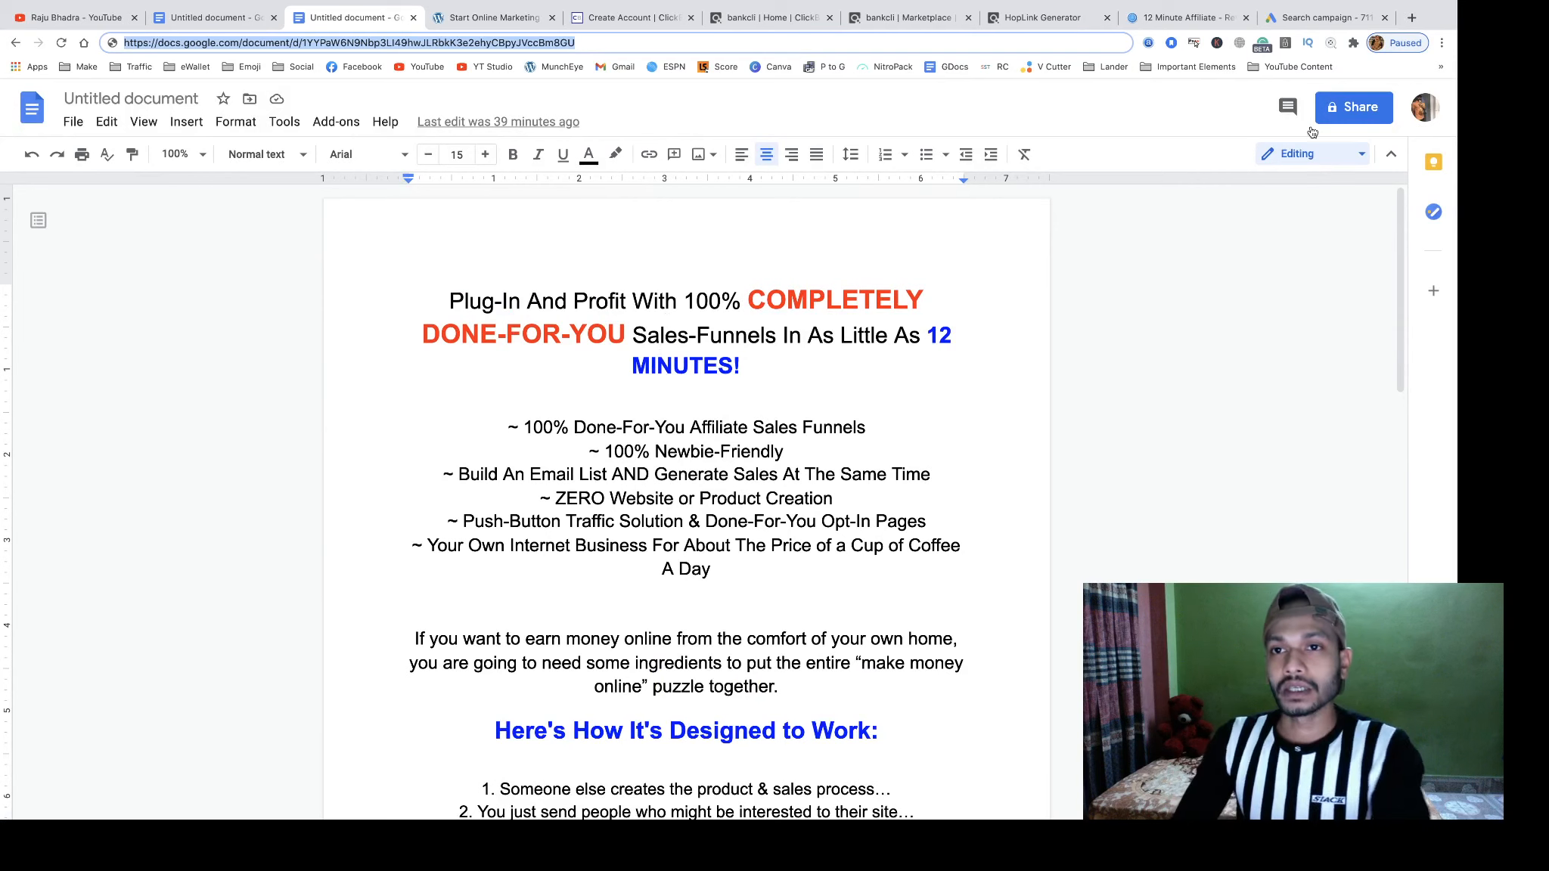
click(1180, 17)
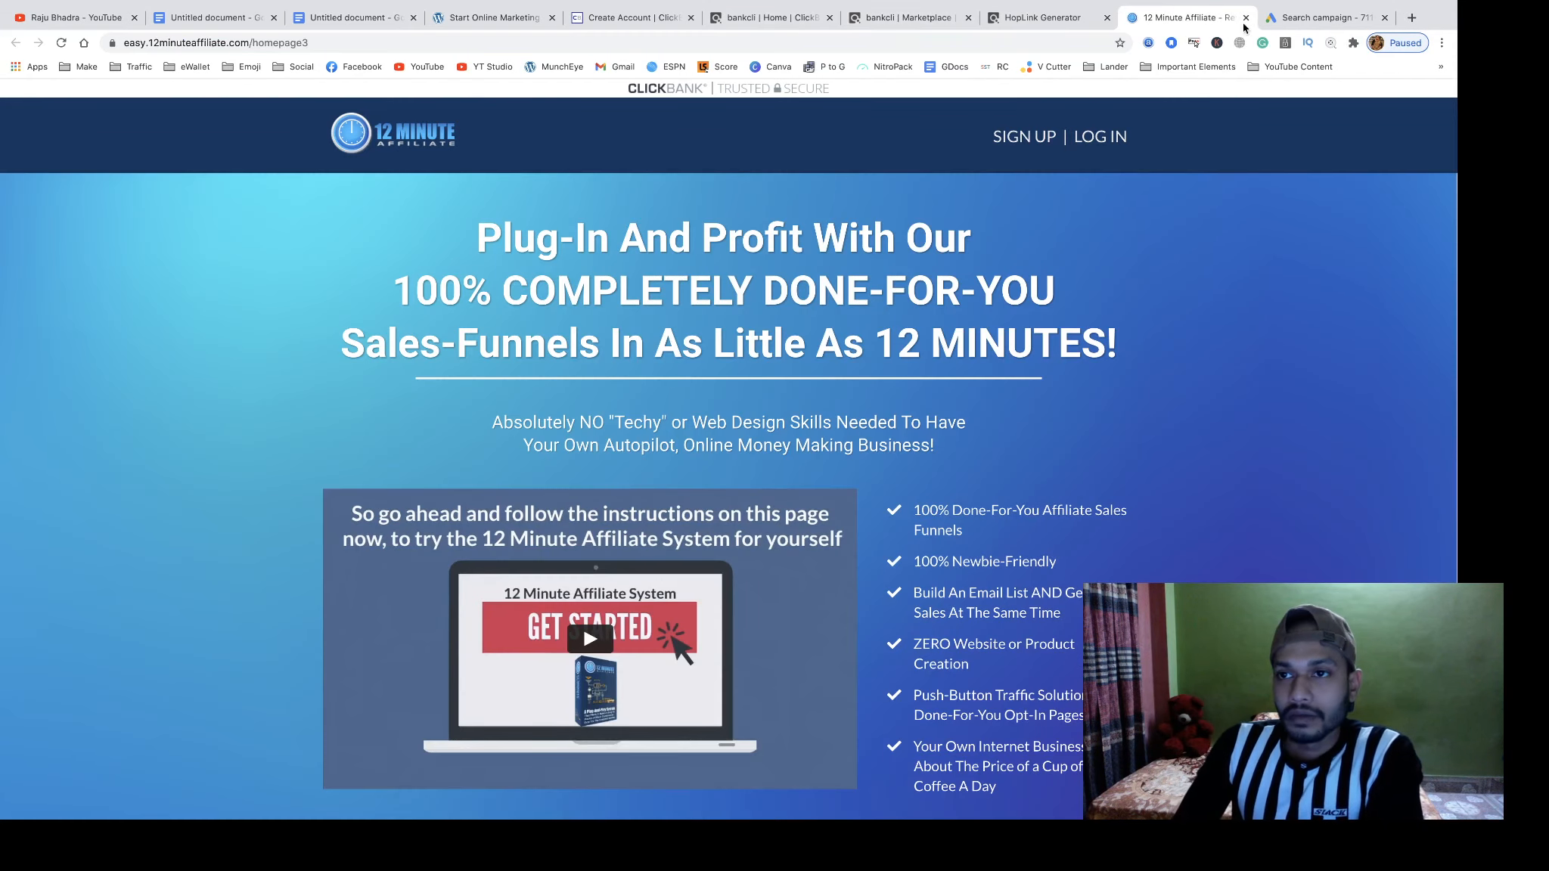
click(1324, 17)
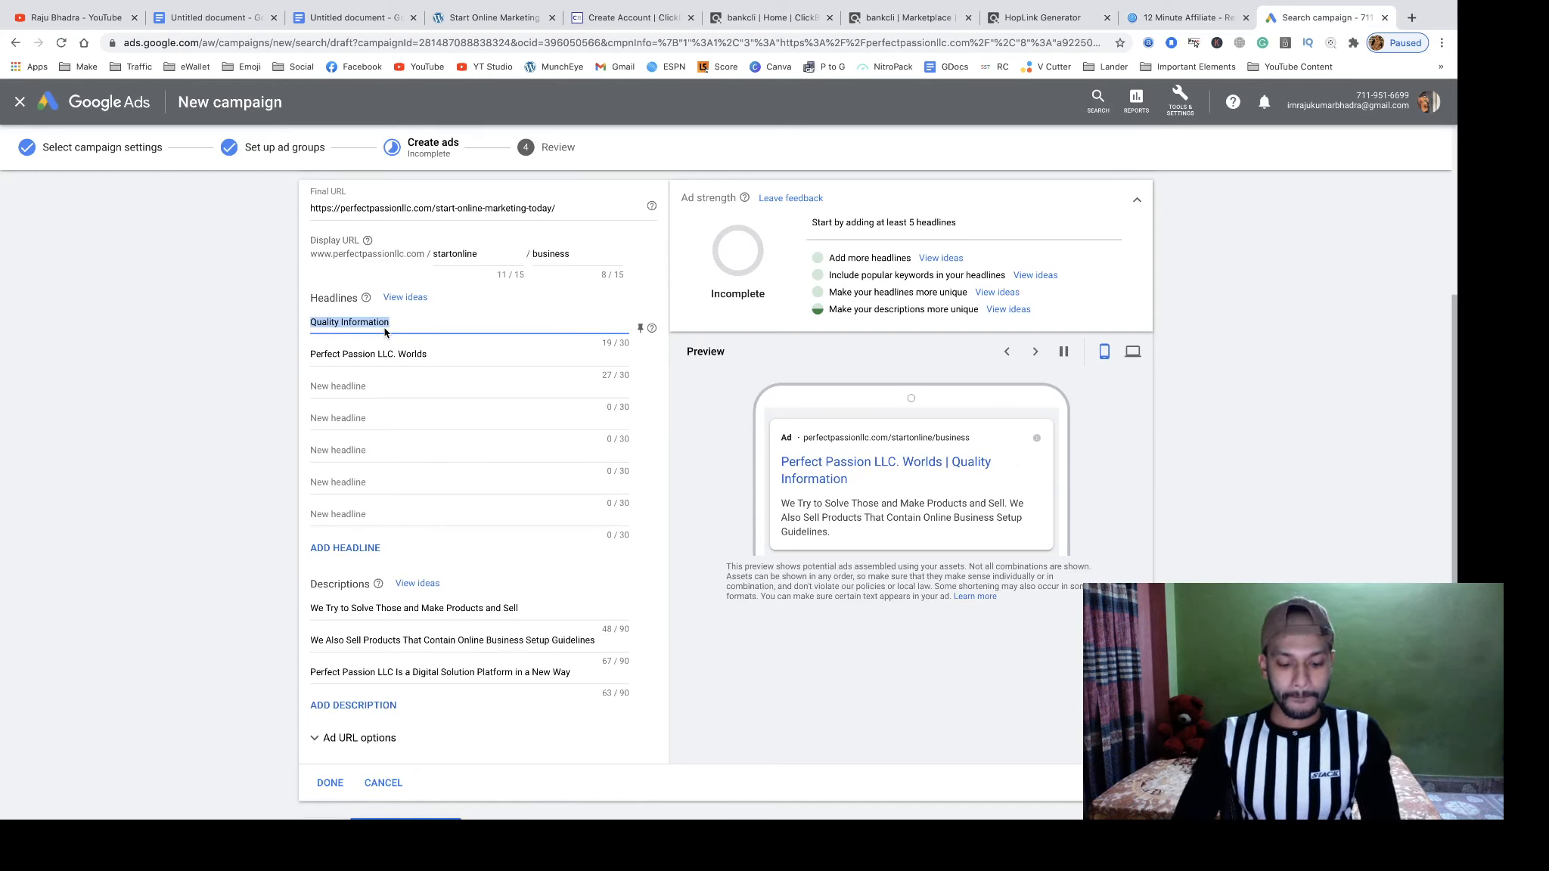
text(Make M)
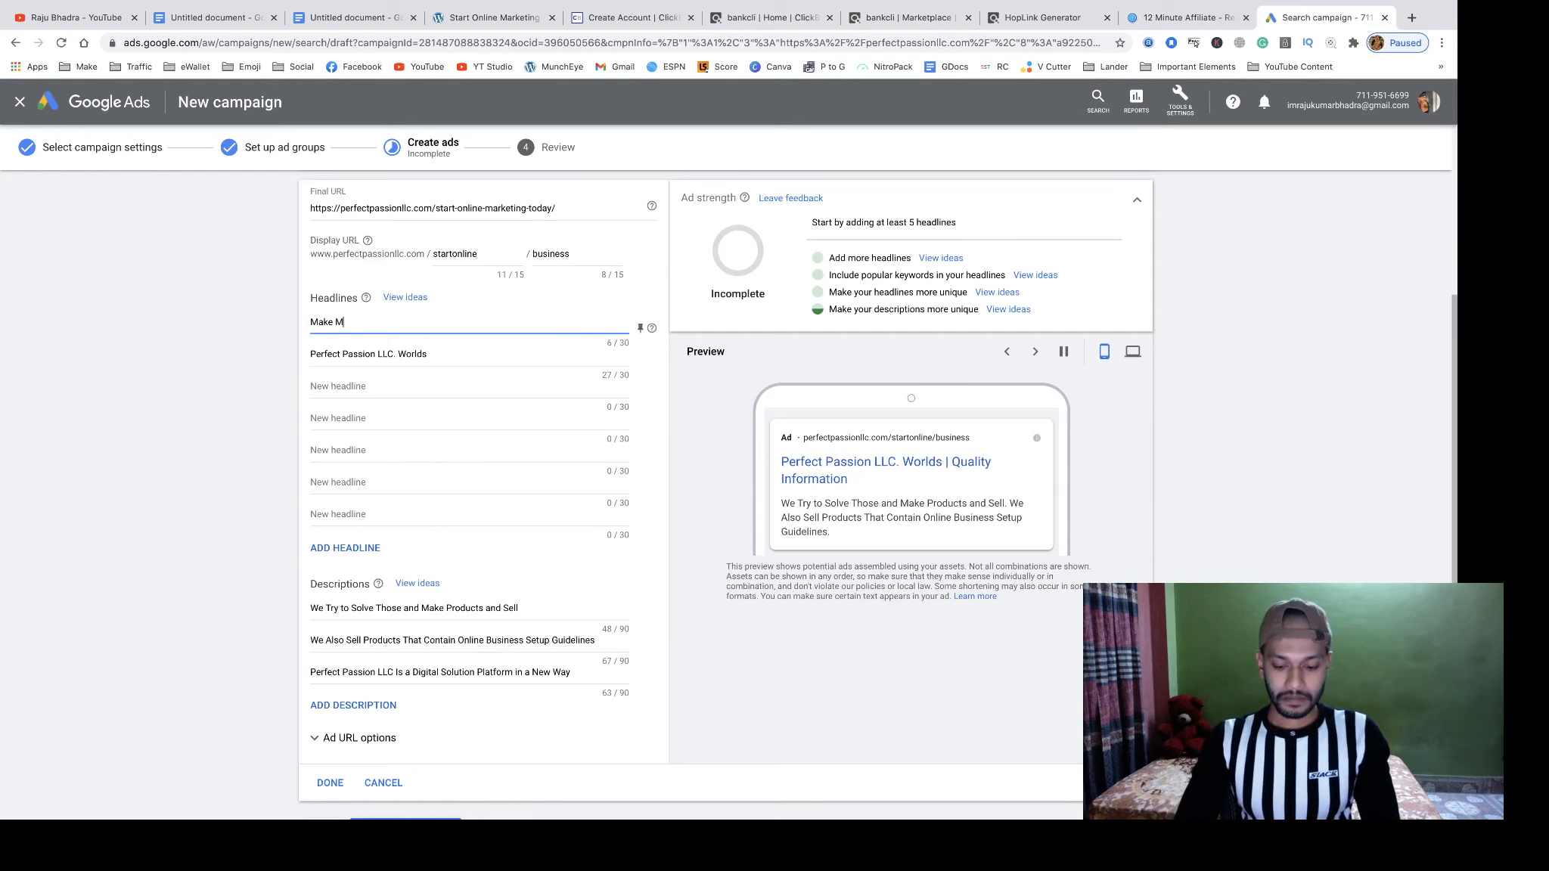
text(oney W)
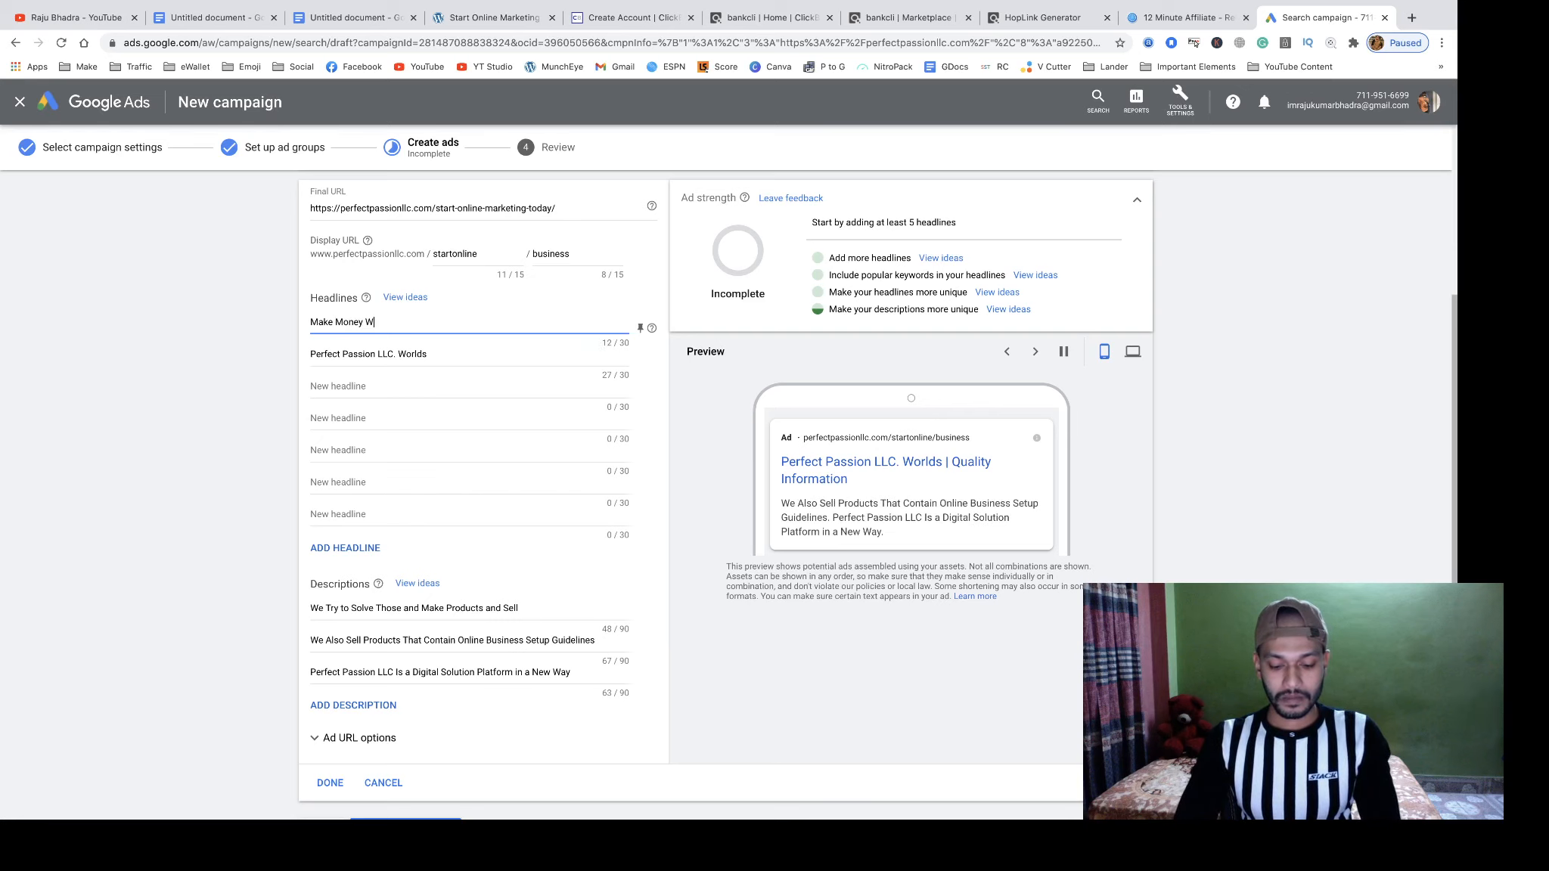
text(ithin)
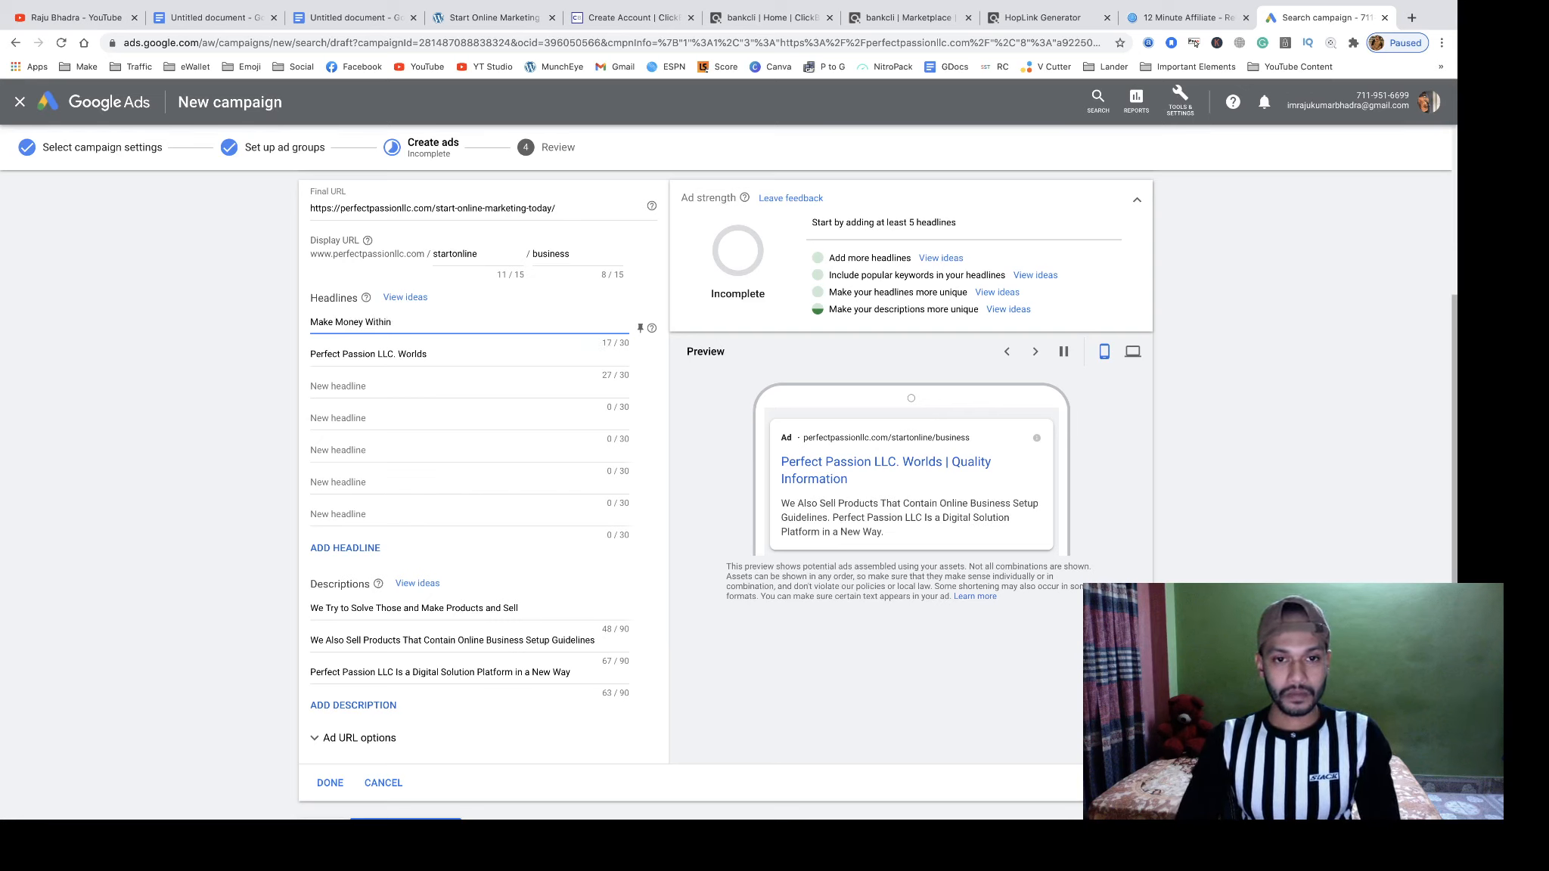
text( 12 Min)
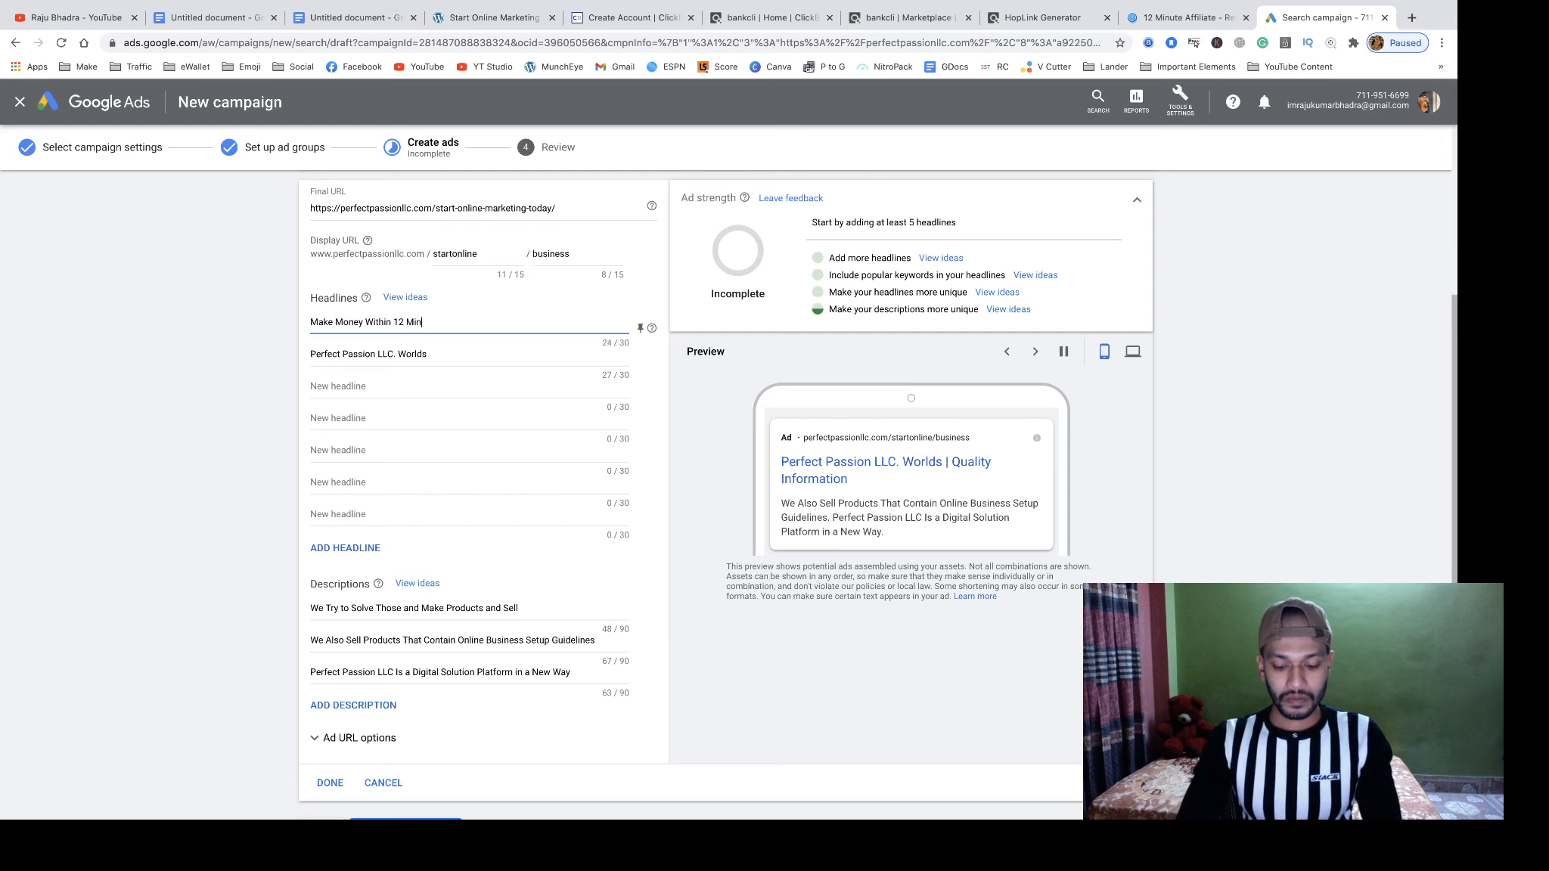
text(utes)
- Replace the ad's second headline with "100% Proven to Work"
scroll(469, 338, down, 1)
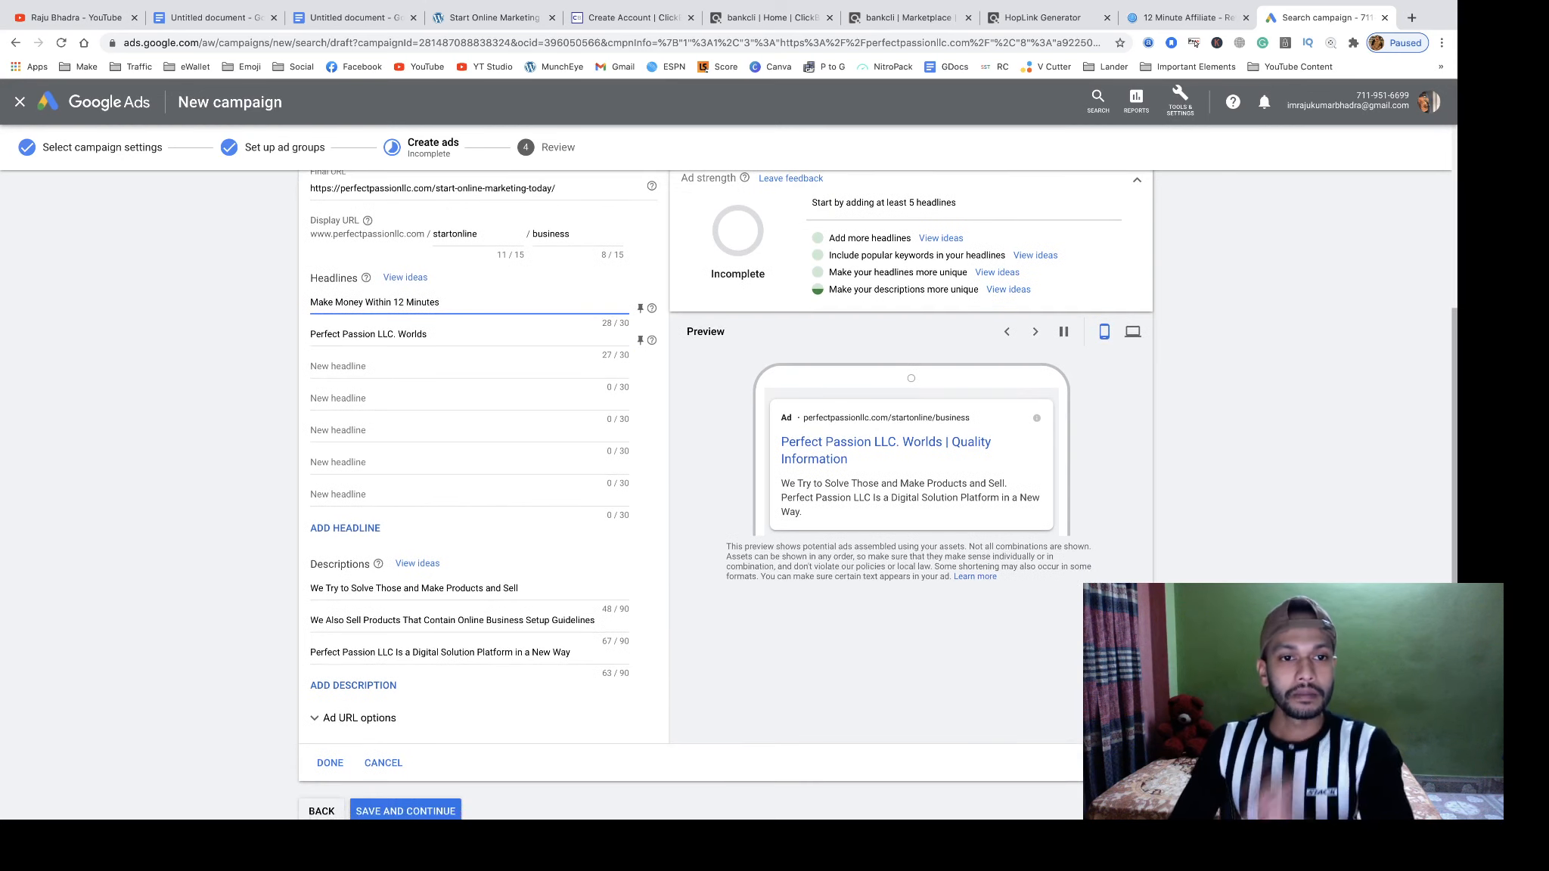
triple_click(419, 334)
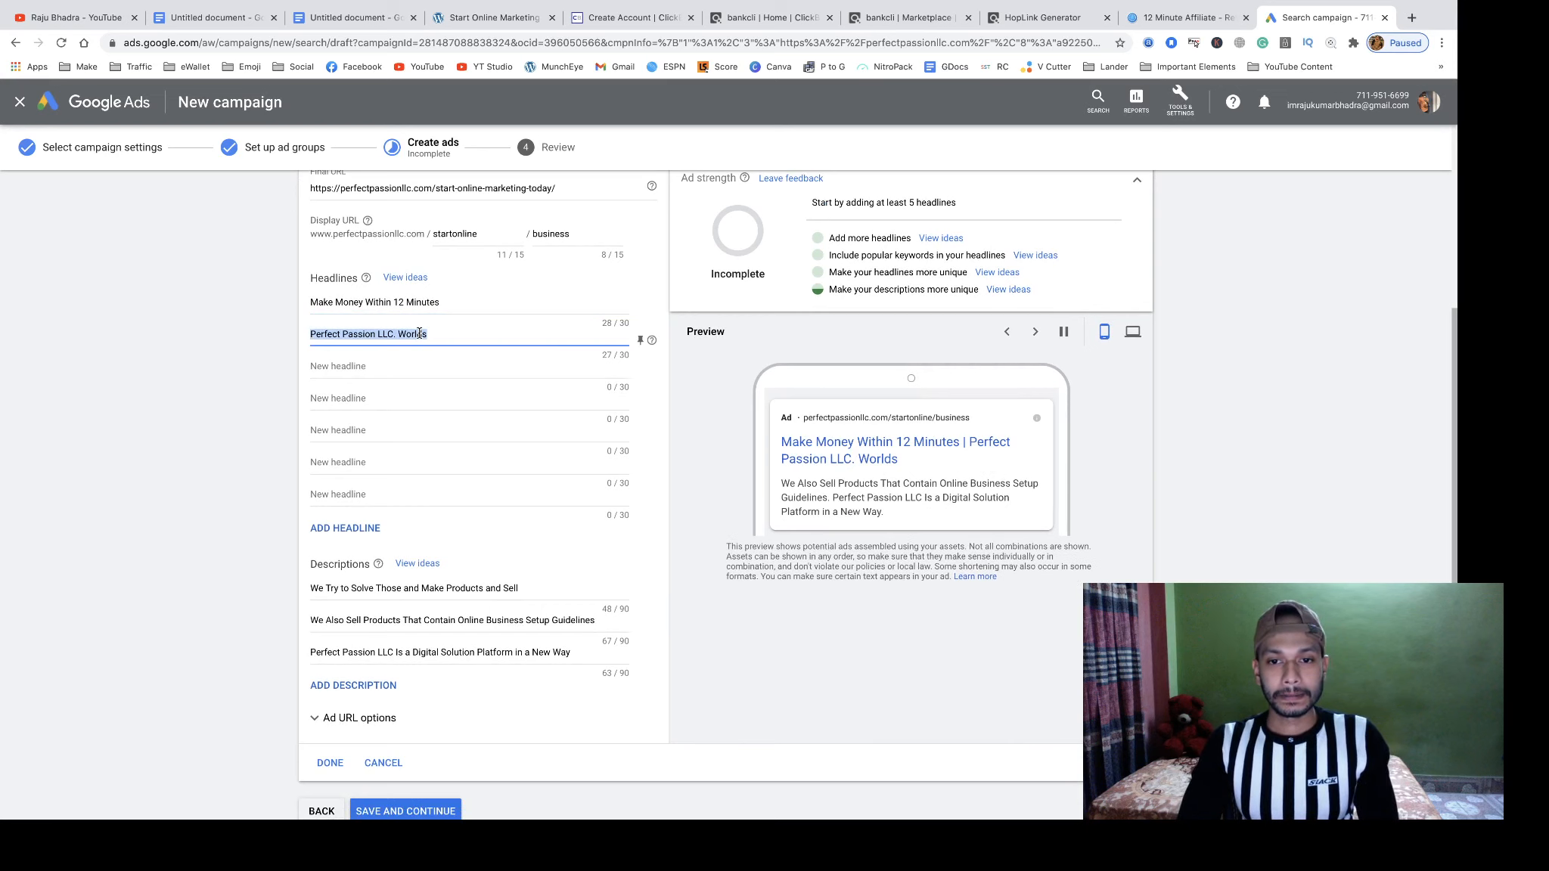
text(100)
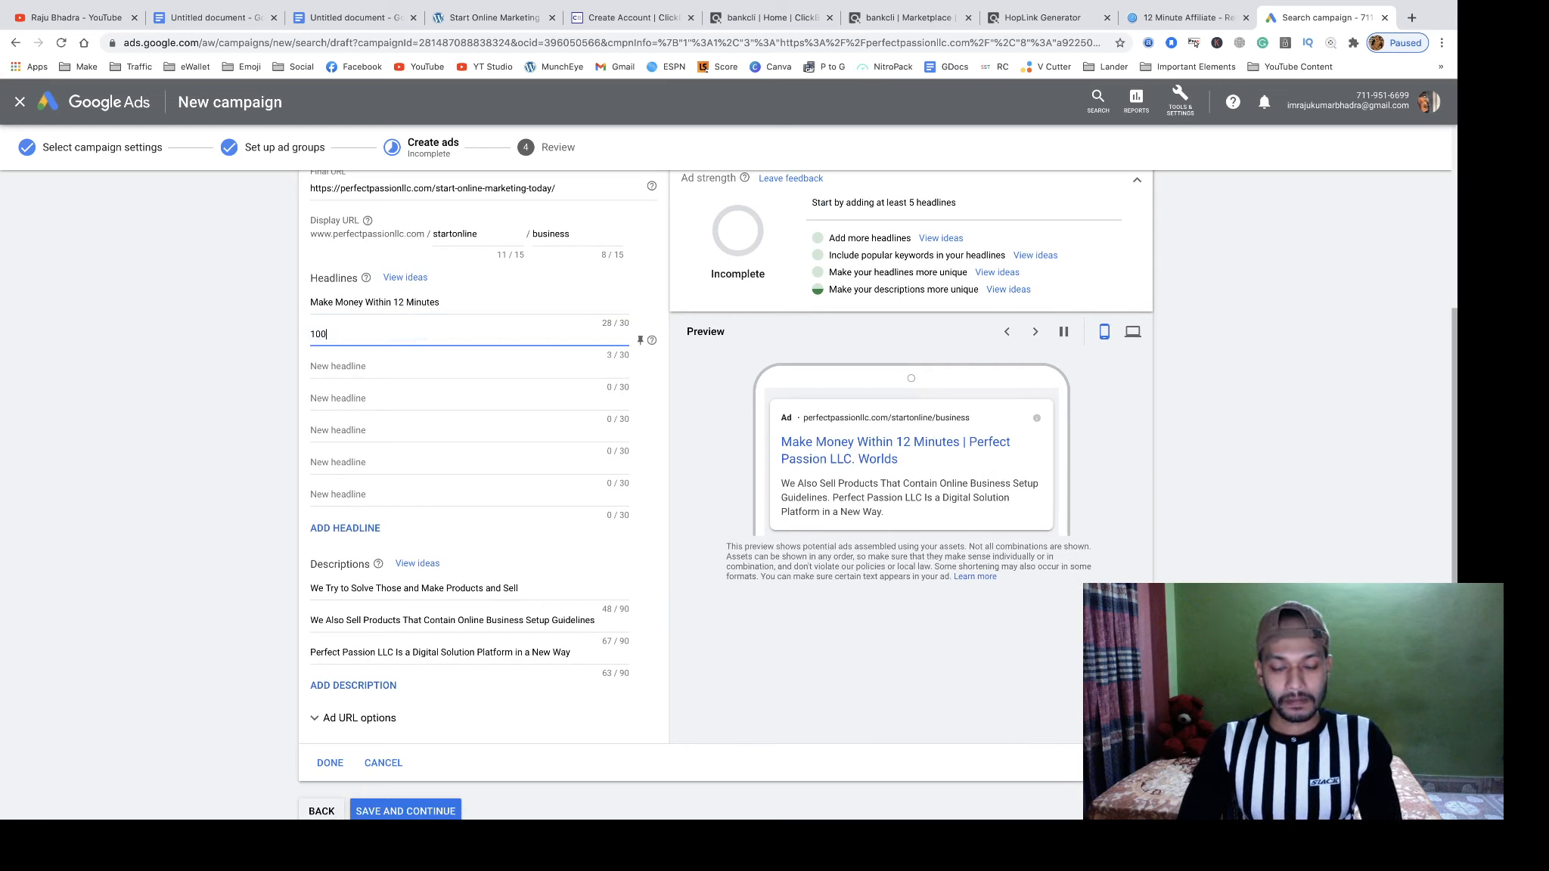
text(% Prov)
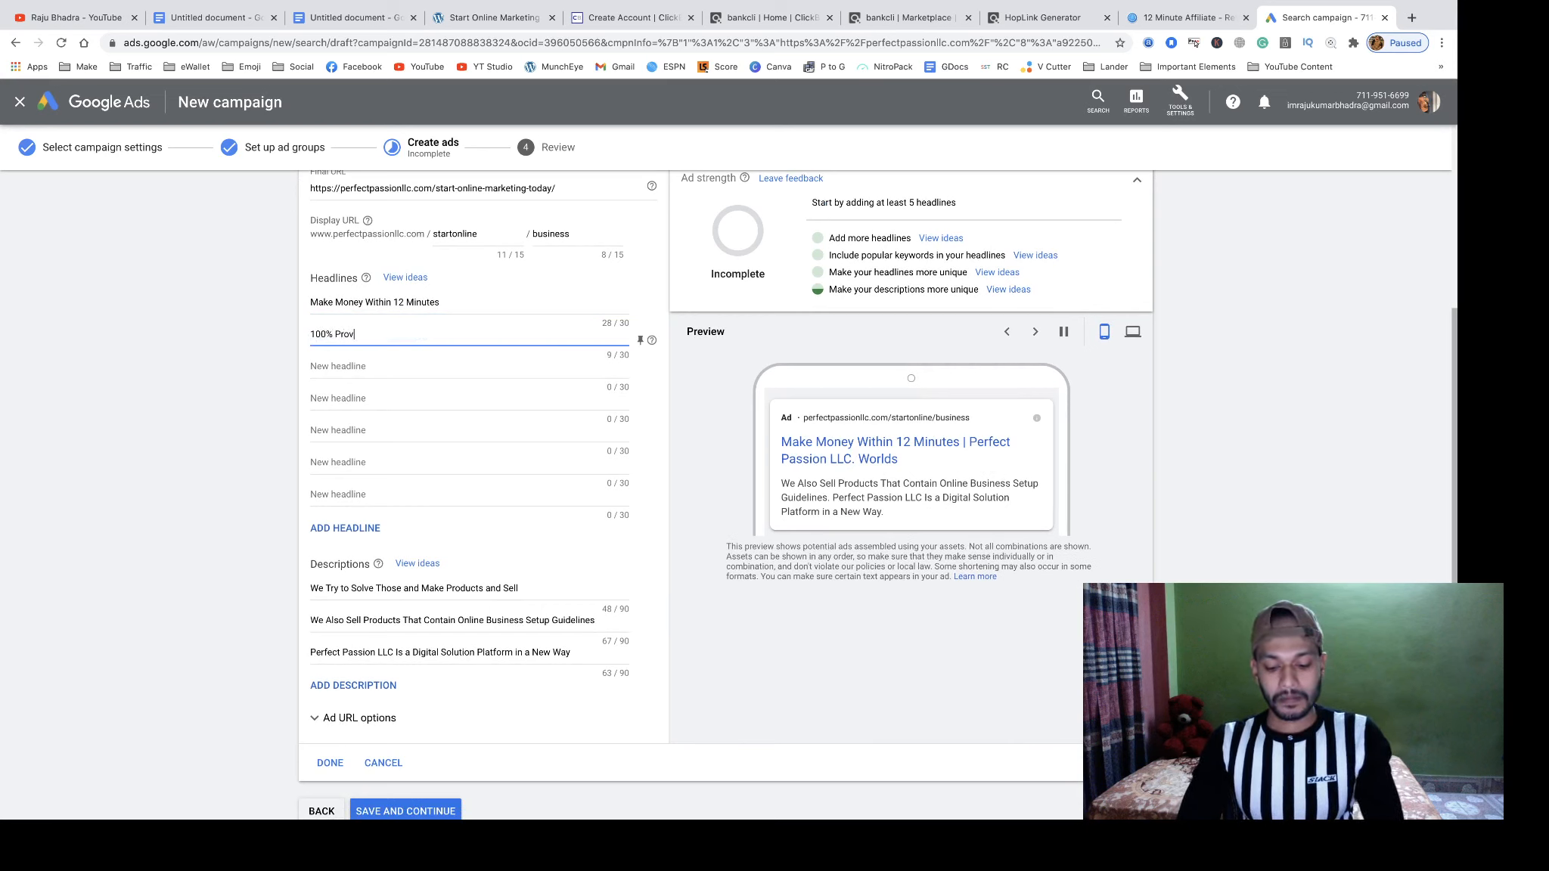
text(en to Work)
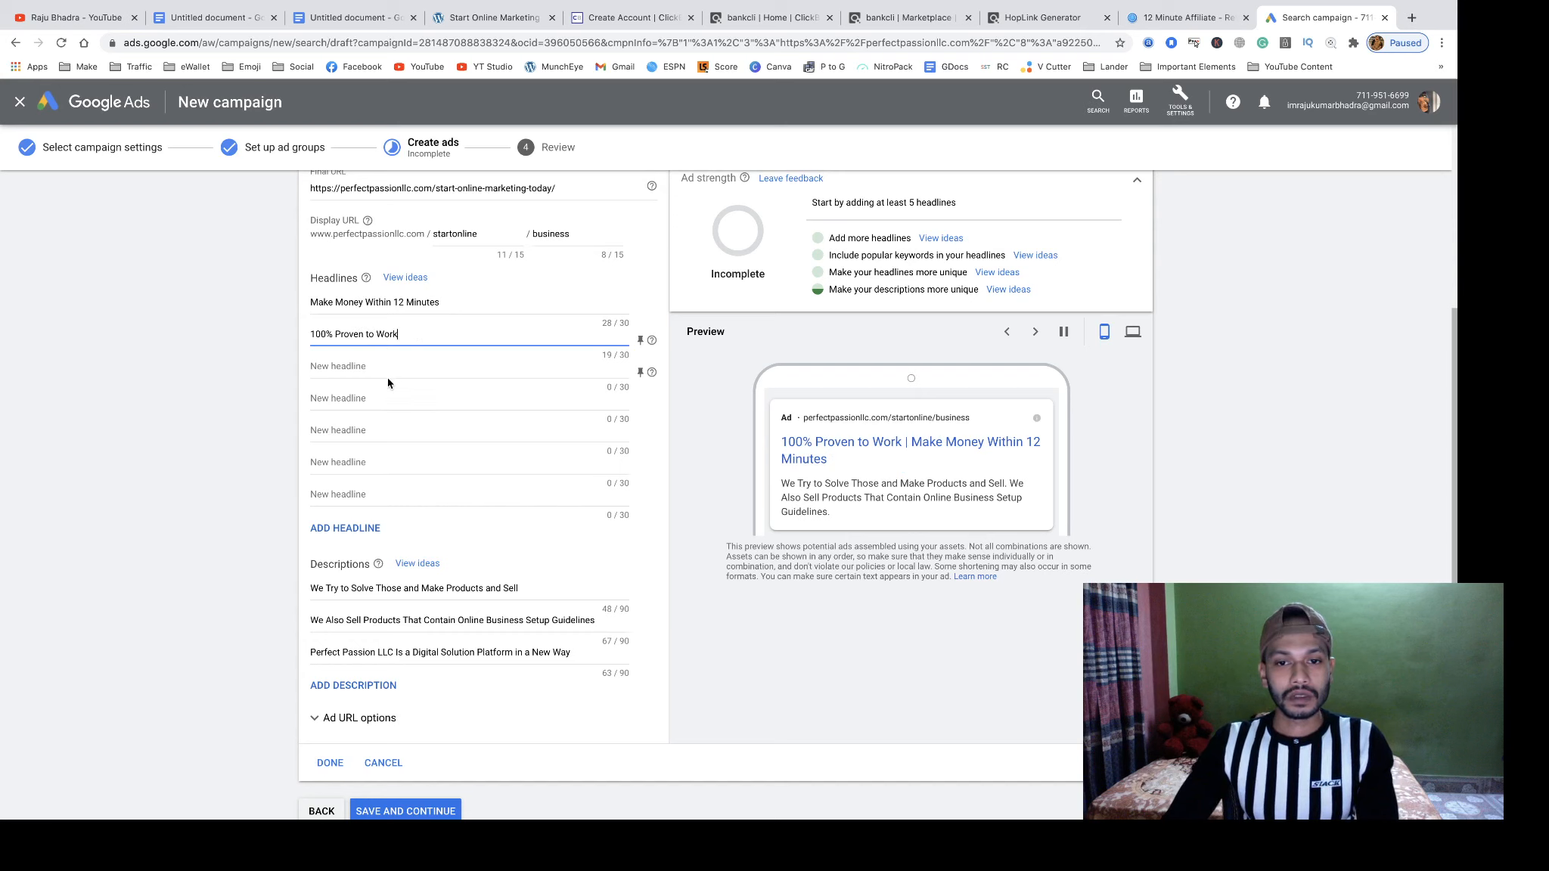
- Copy the first headline, "Make Money Within 12 Minutes", into the empty fourth headline
click(366, 368)
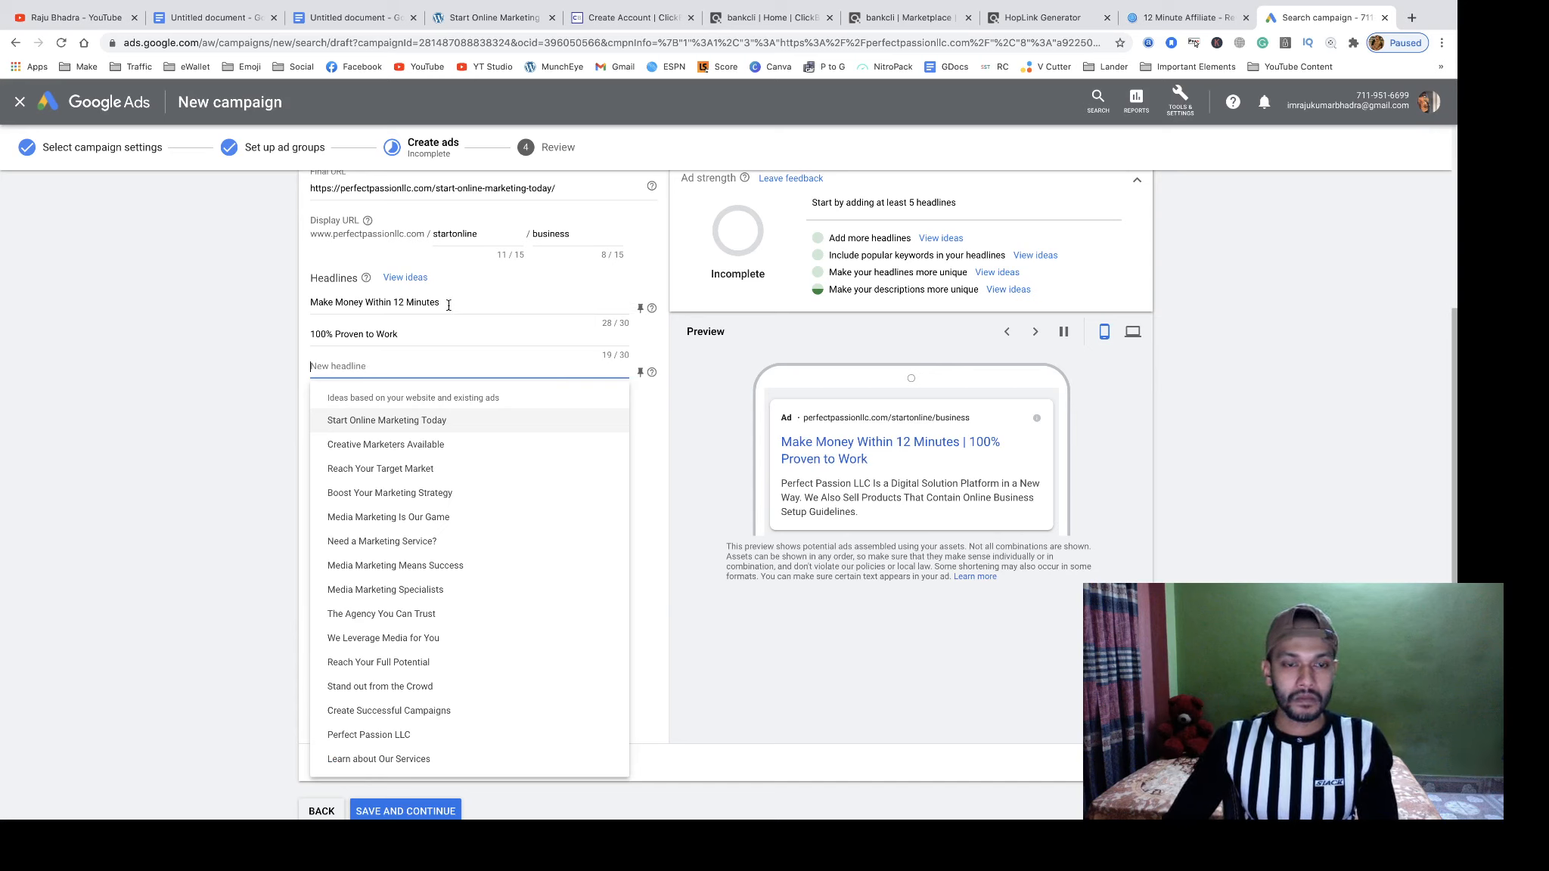
drag(442, 304, 308, 304)
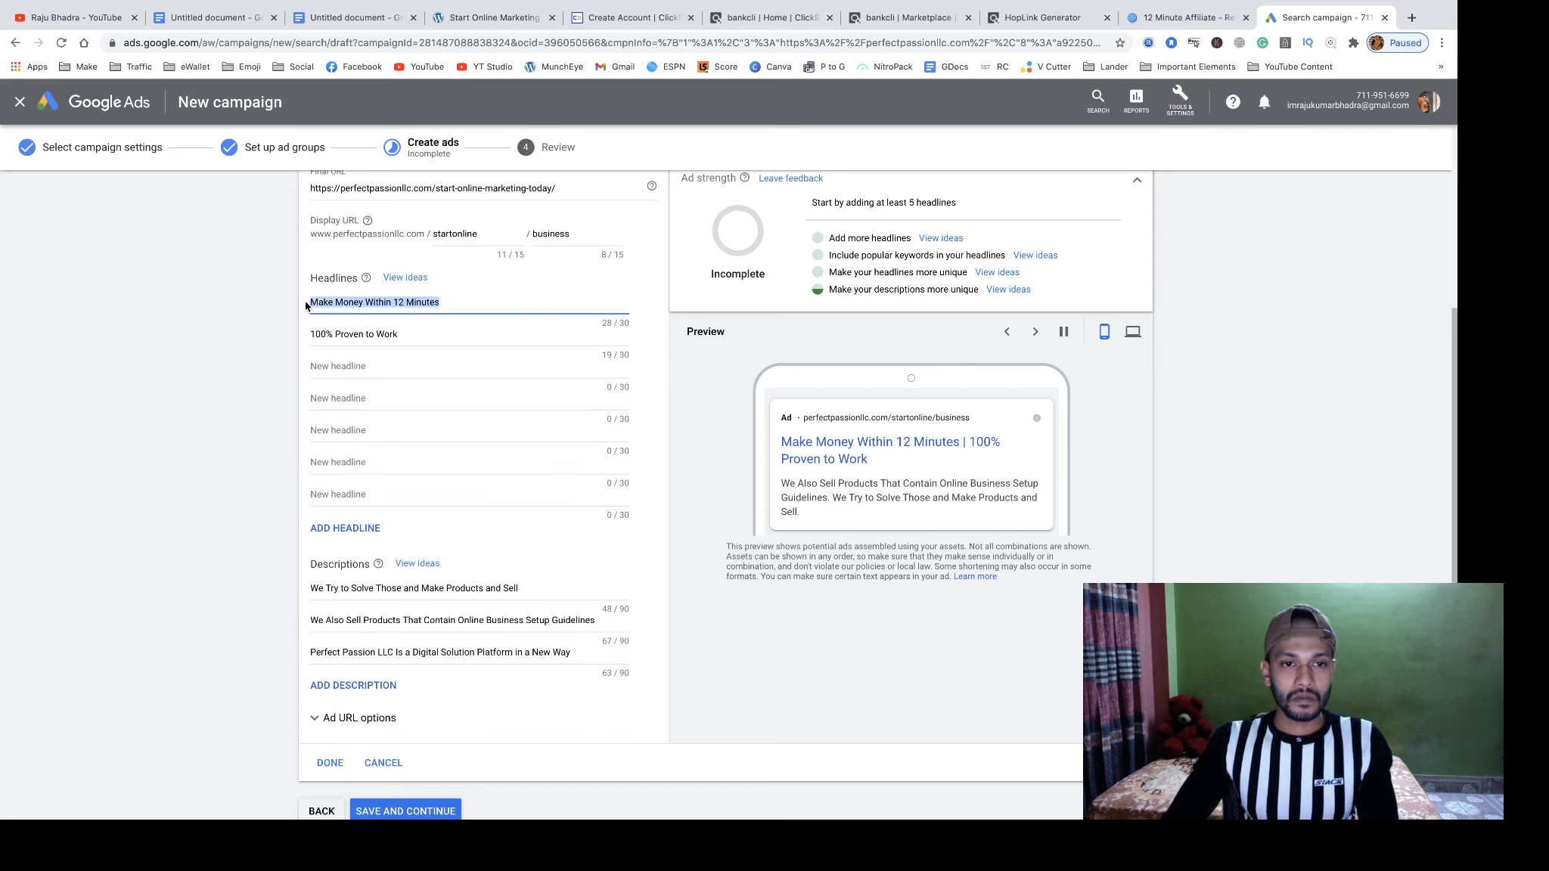
right_click(349, 305)
click(347, 400)
click(349, 403)
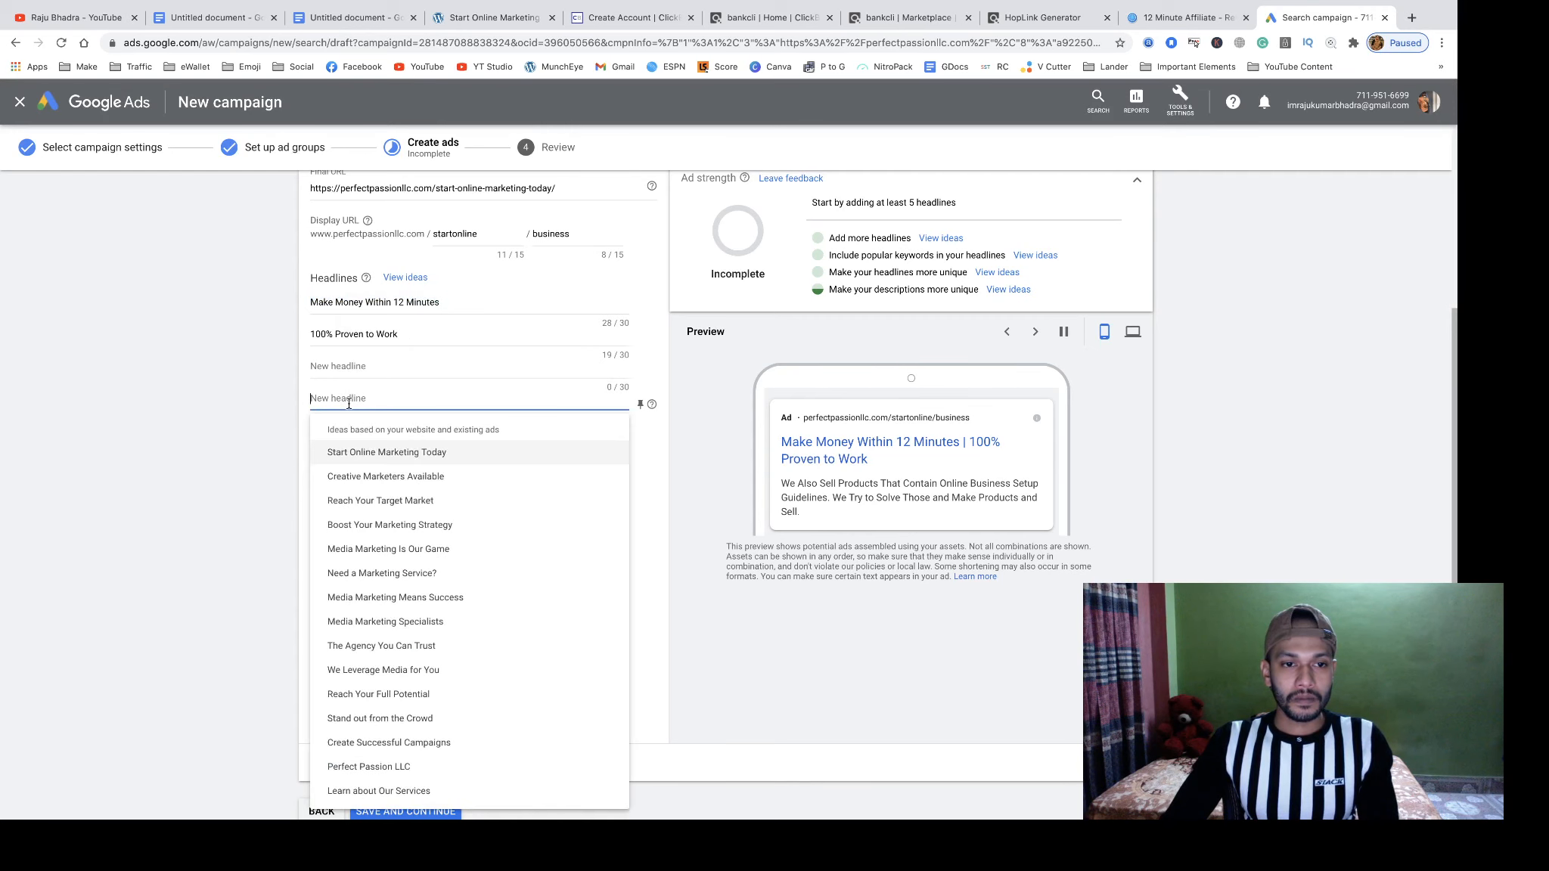
right_click(348, 404)
click(382, 500)
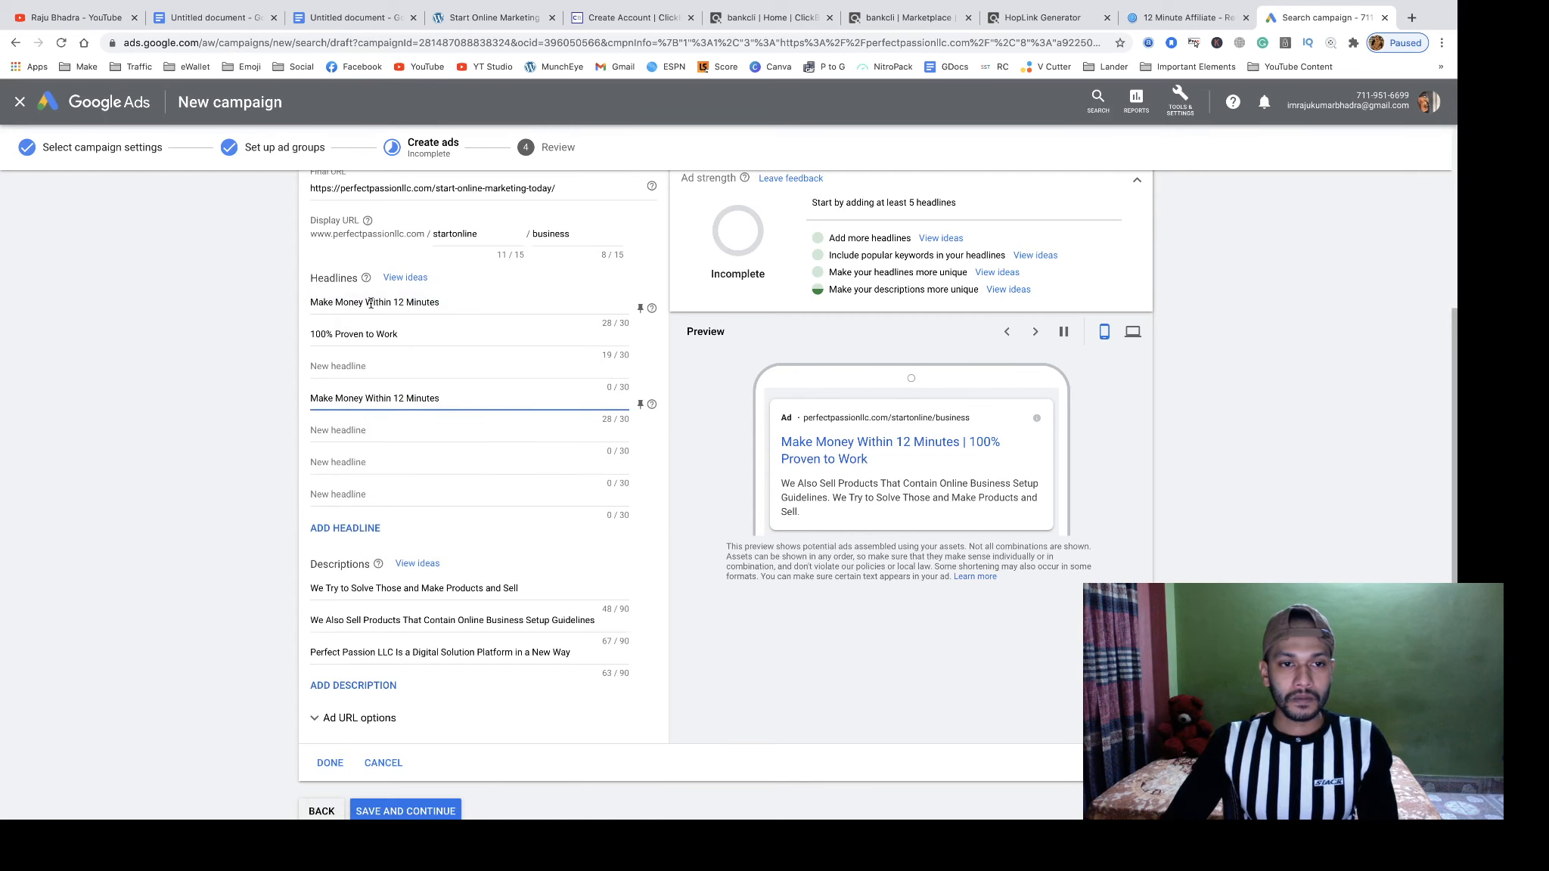
- Replace the ad's first headline with "Start Online Marketing Today"
triple_click(371, 303)
text(Start )
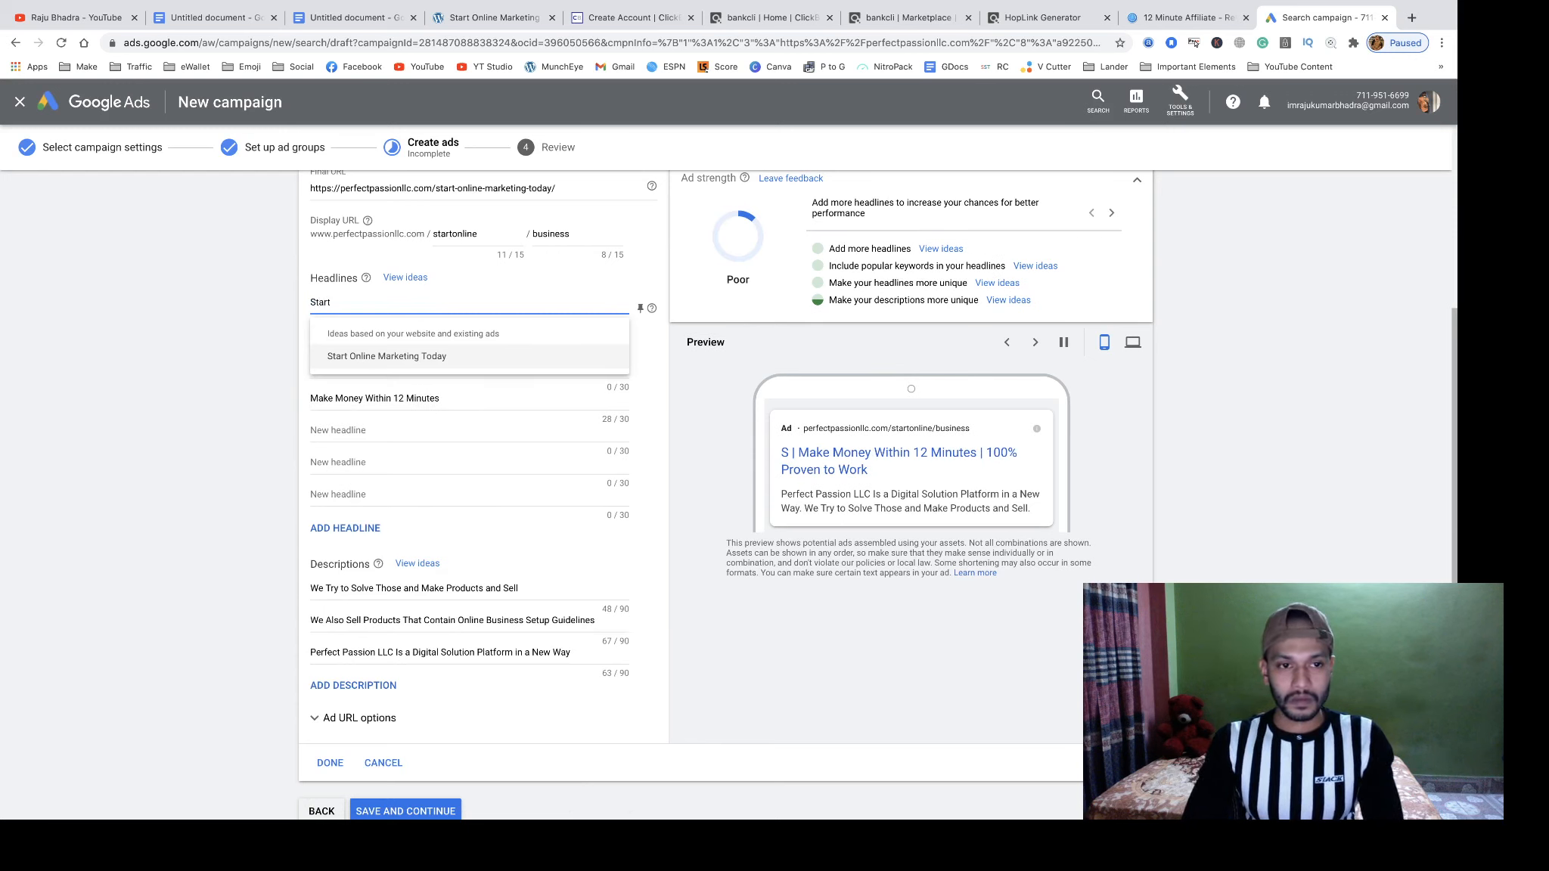
text(Online Mar)
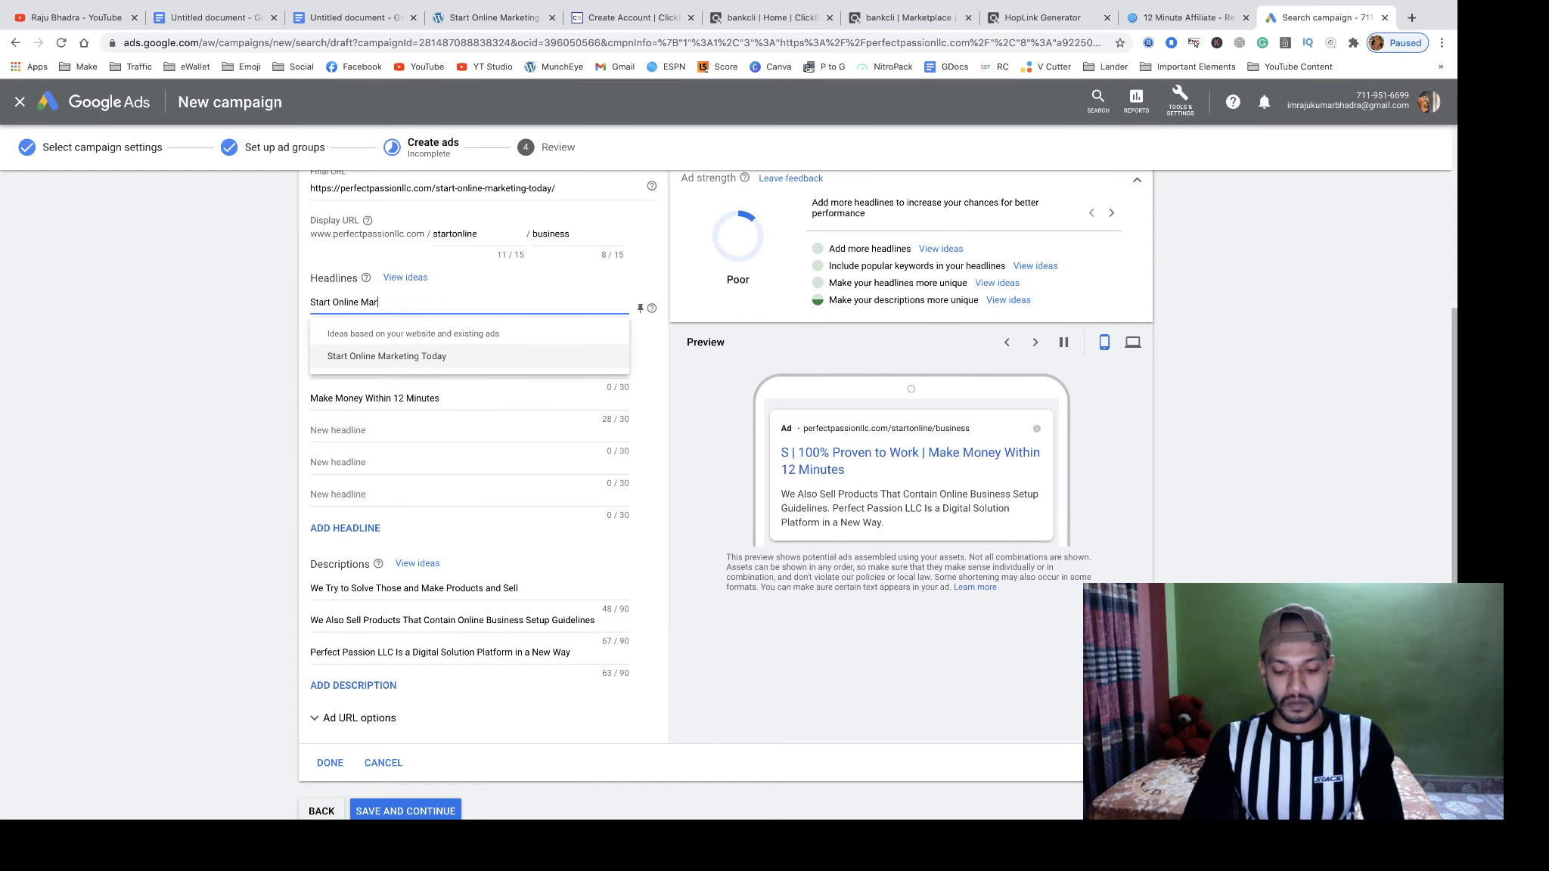
text(keting Tof)
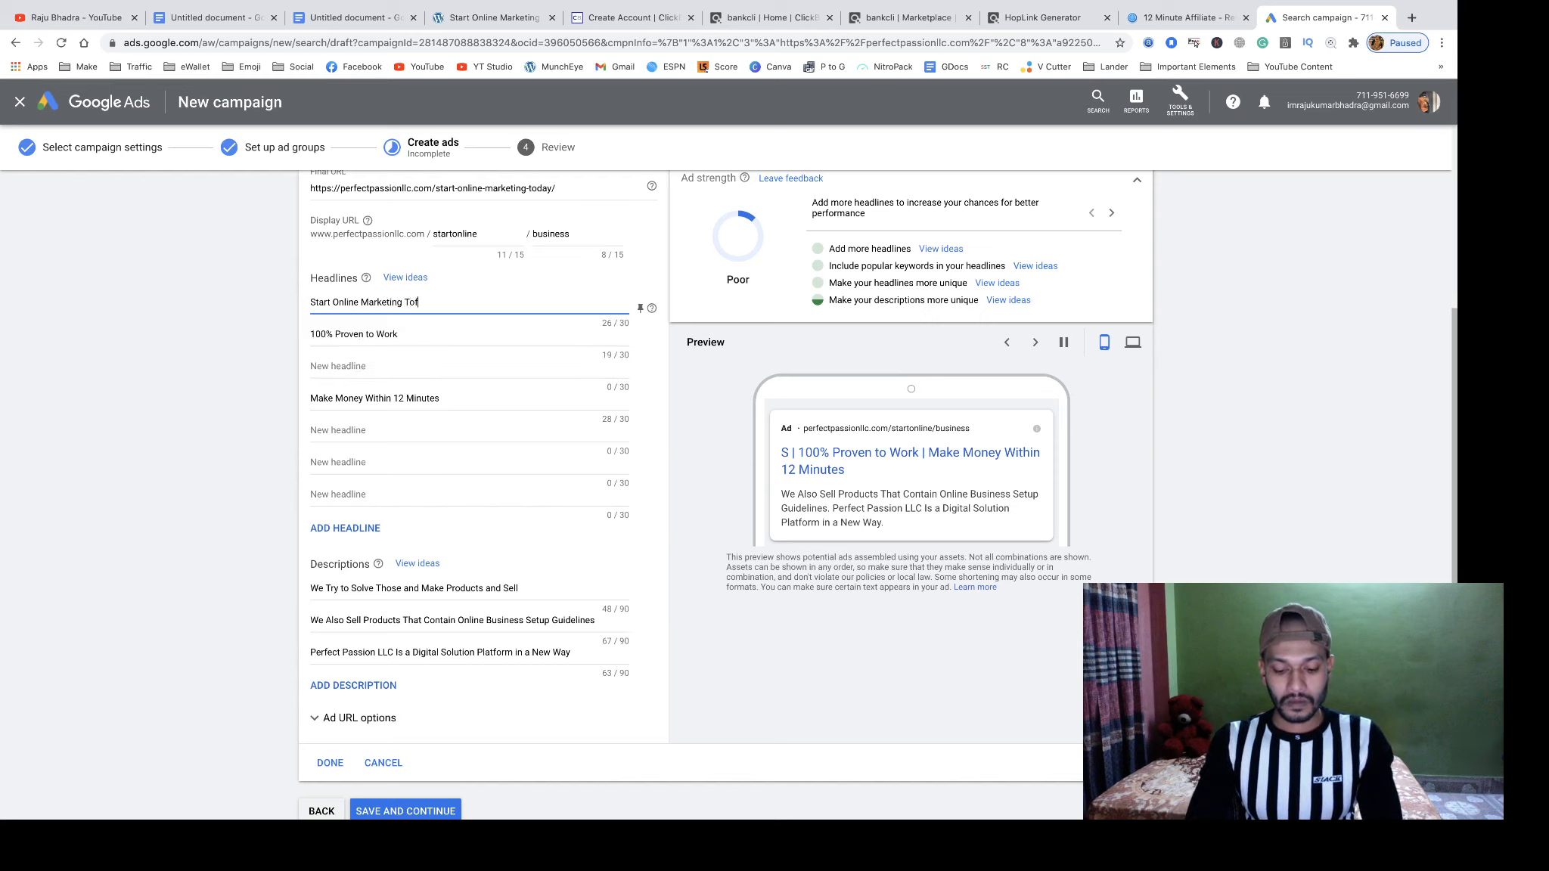
key(BackSpace)
text(day)
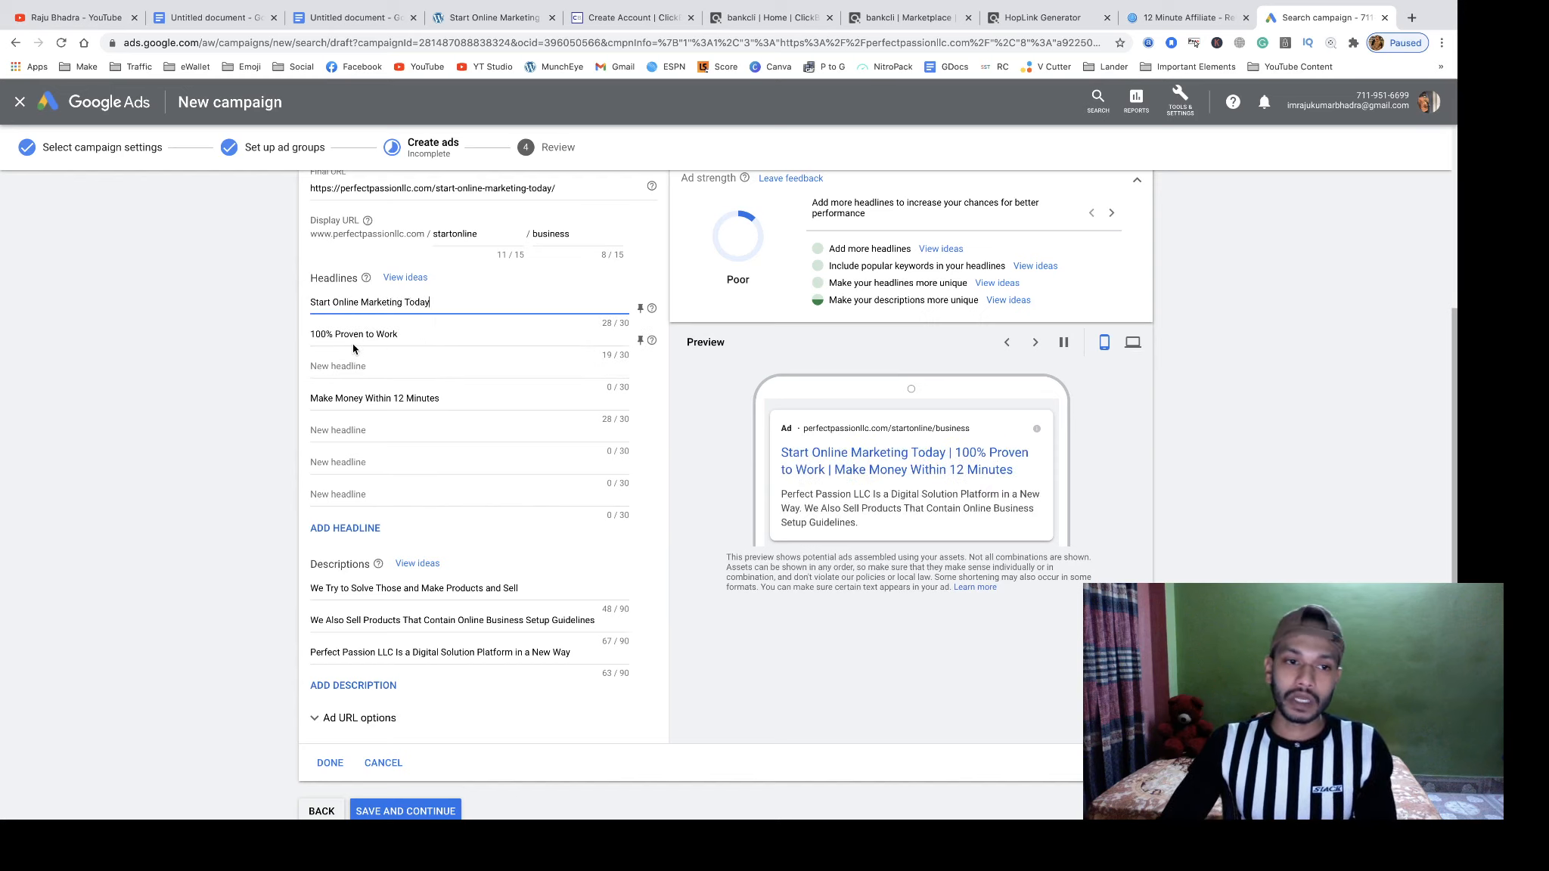
- Add "Expert Opinion" as the ad's third headline, correcting the spelling of "Expert"
click(343, 368)
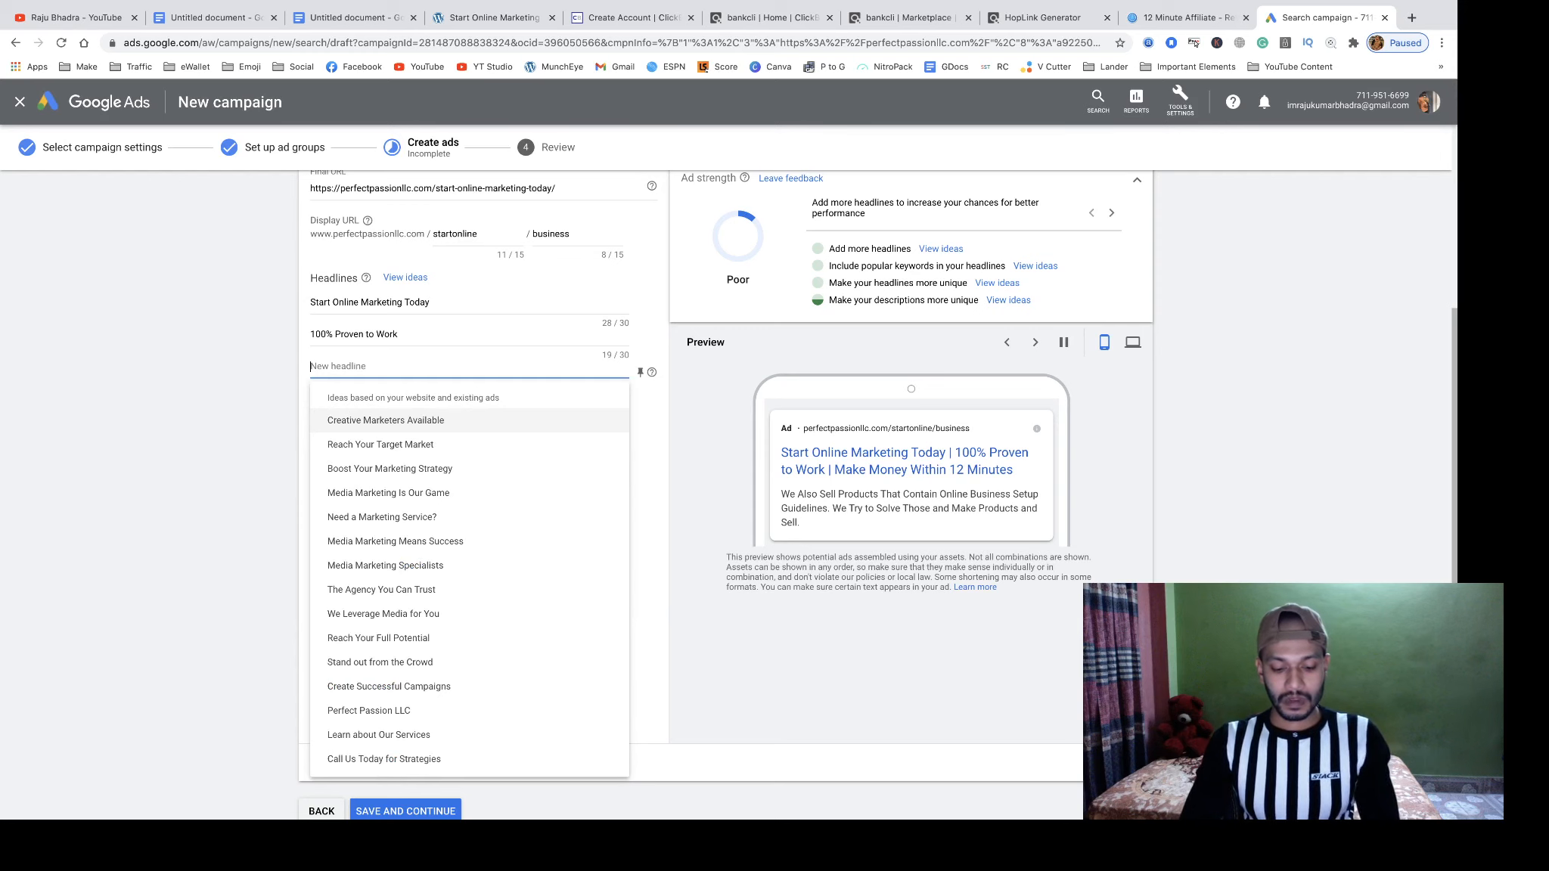
text(Expret Op)
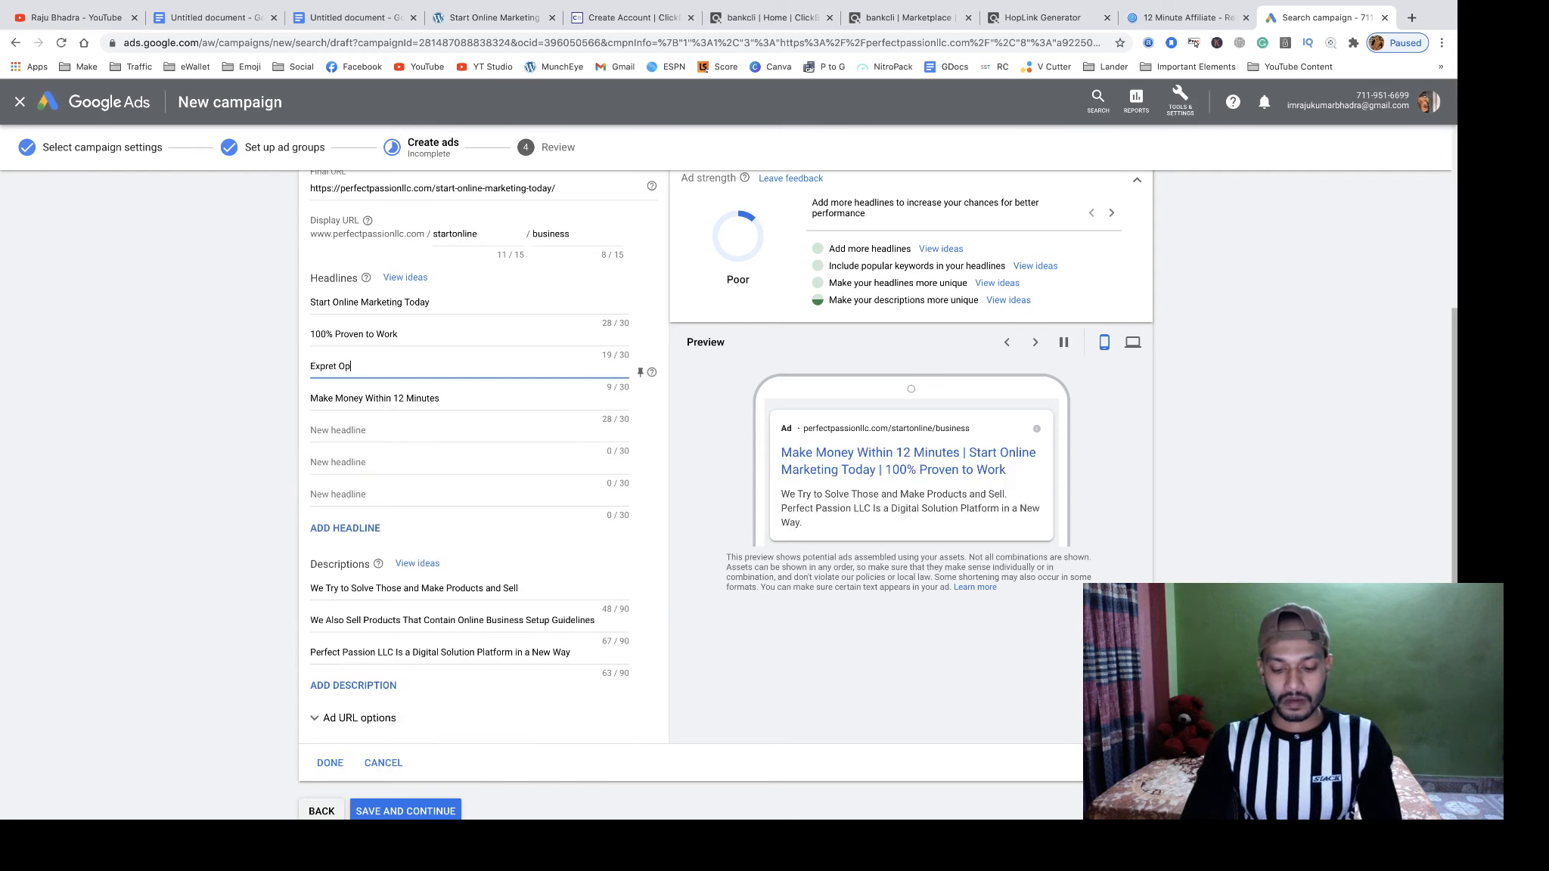
text(inion)
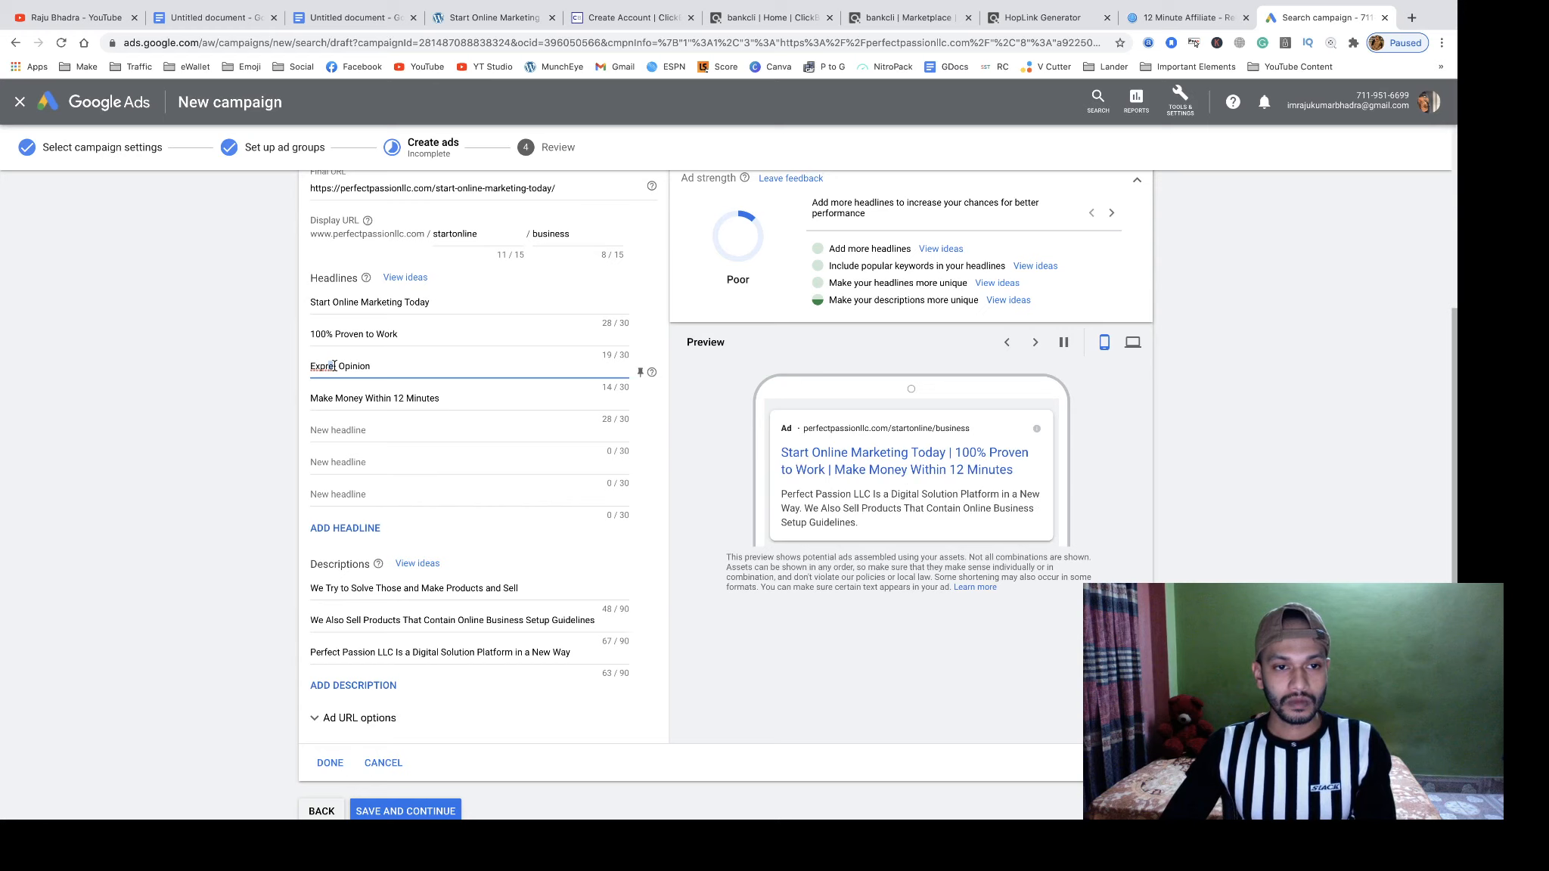
text(er)
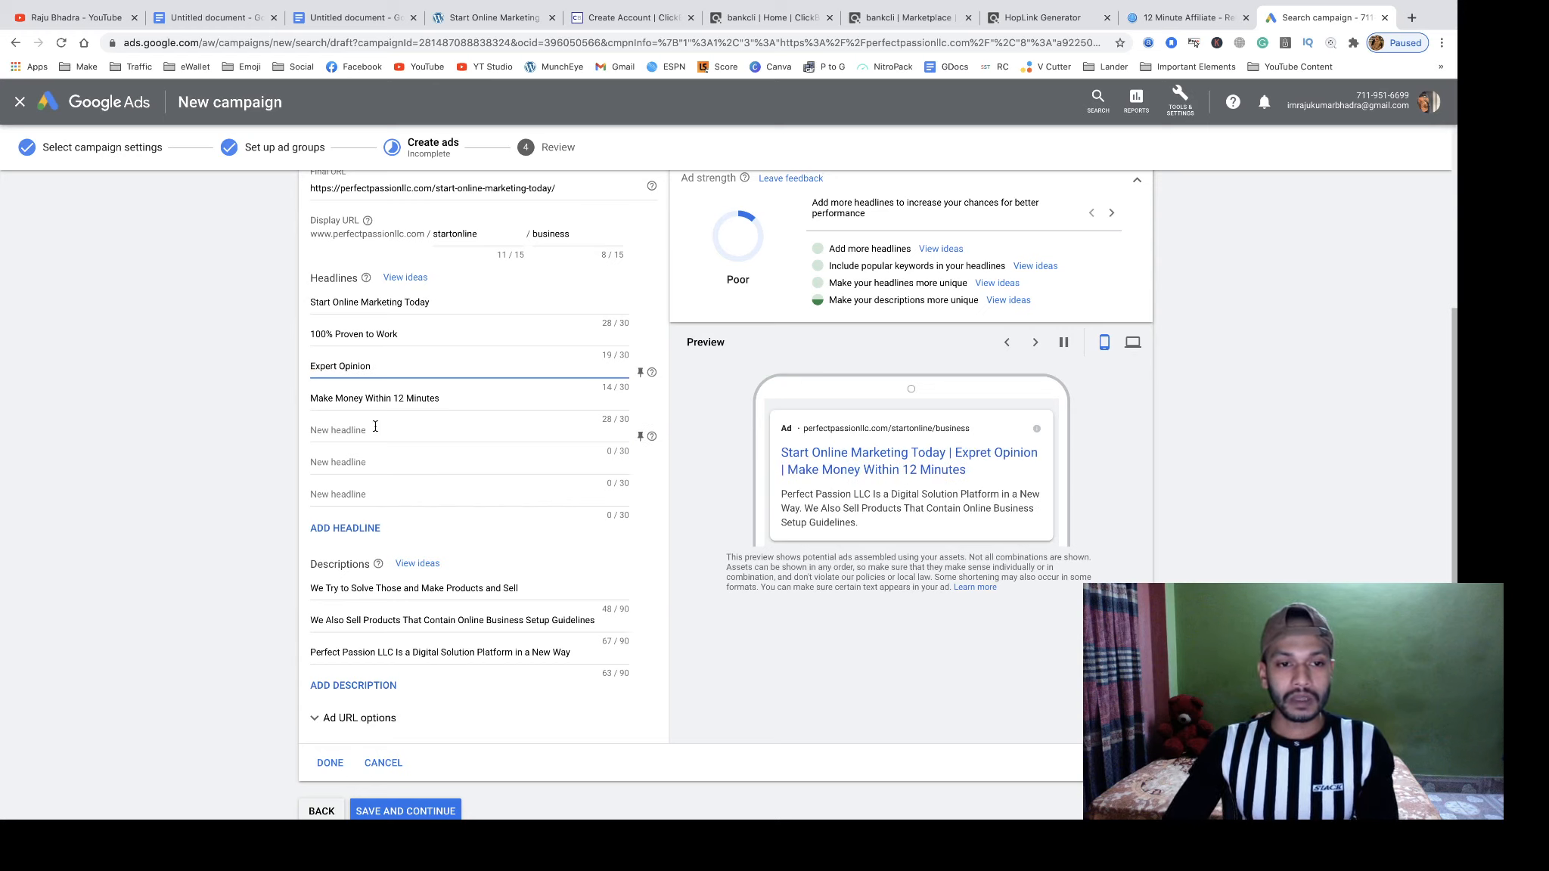
- Consult the feature list on the 12 Minute Affiliate page and add "Make Money as a Newbie" as the Google Ads ad's fifth headline
click(1179, 17)
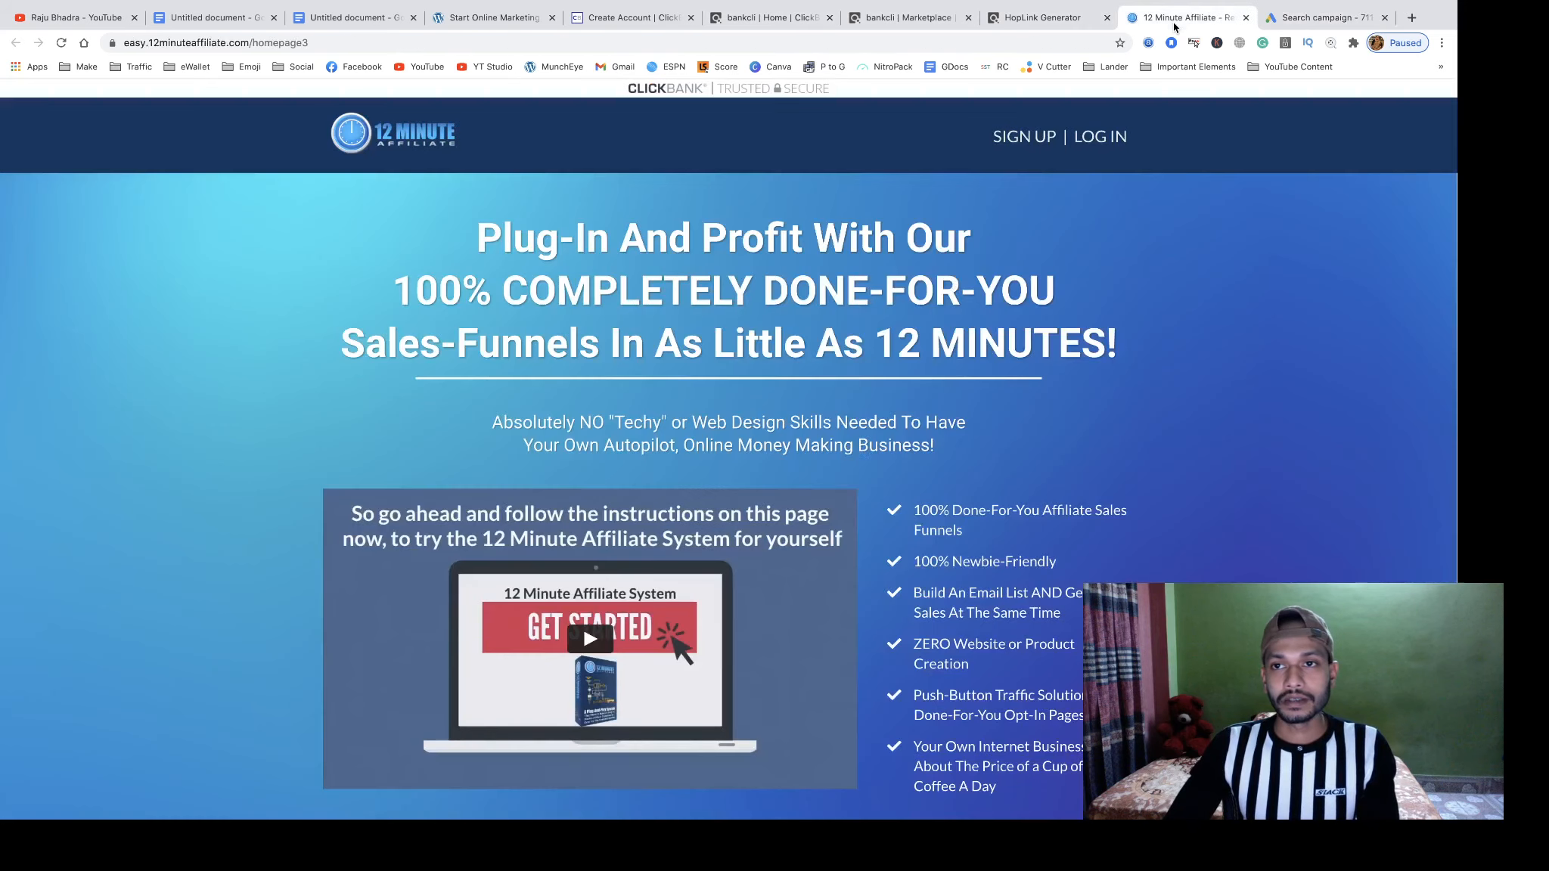
scroll(985, 484, down, 1)
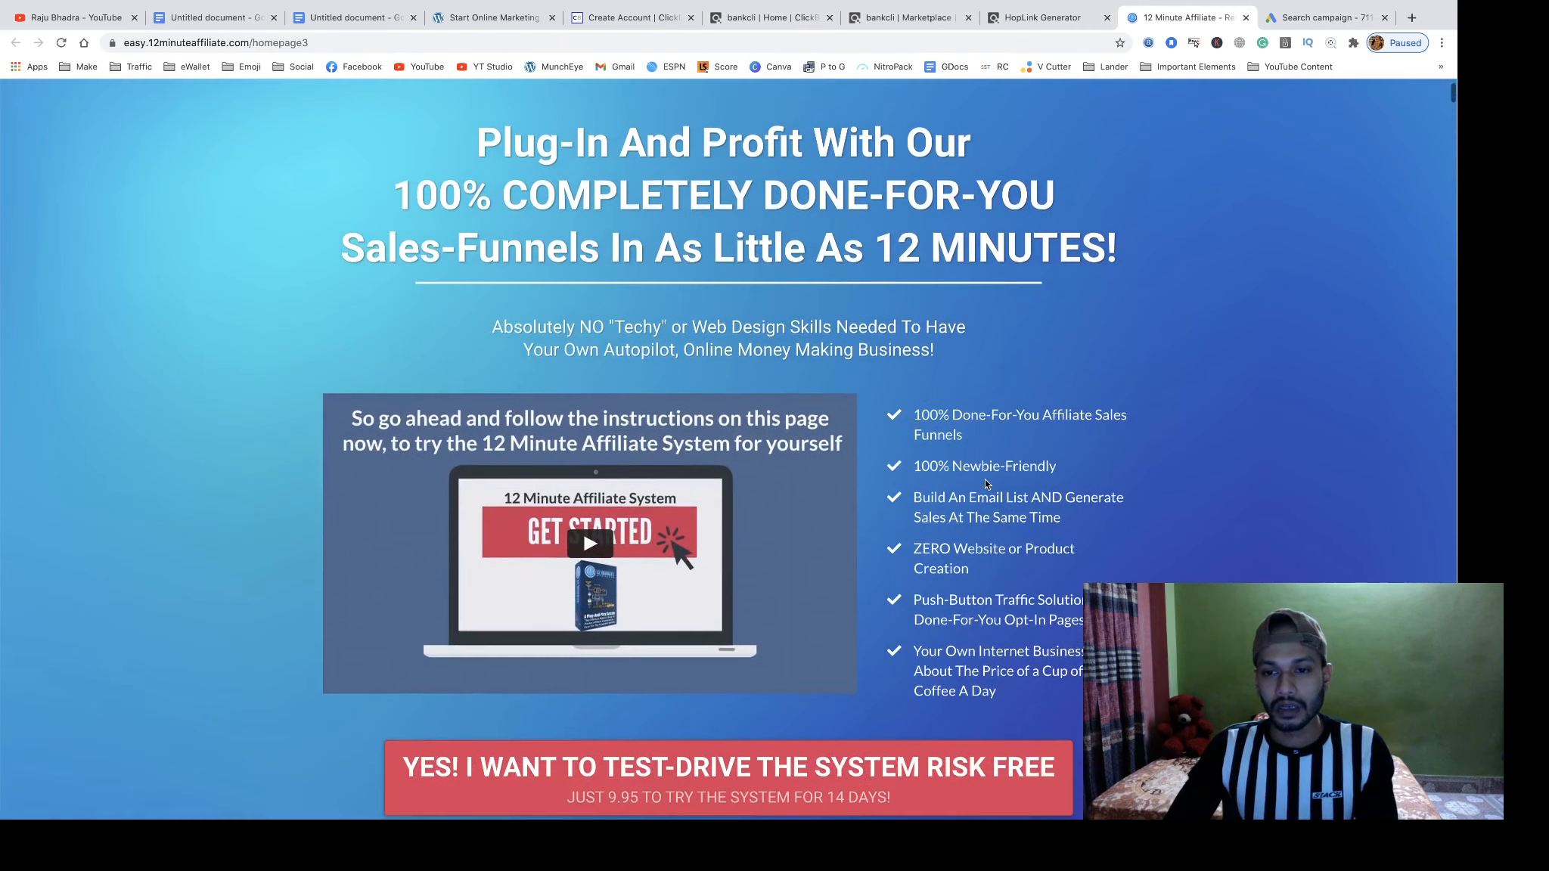
scroll(985, 484, down, 2)
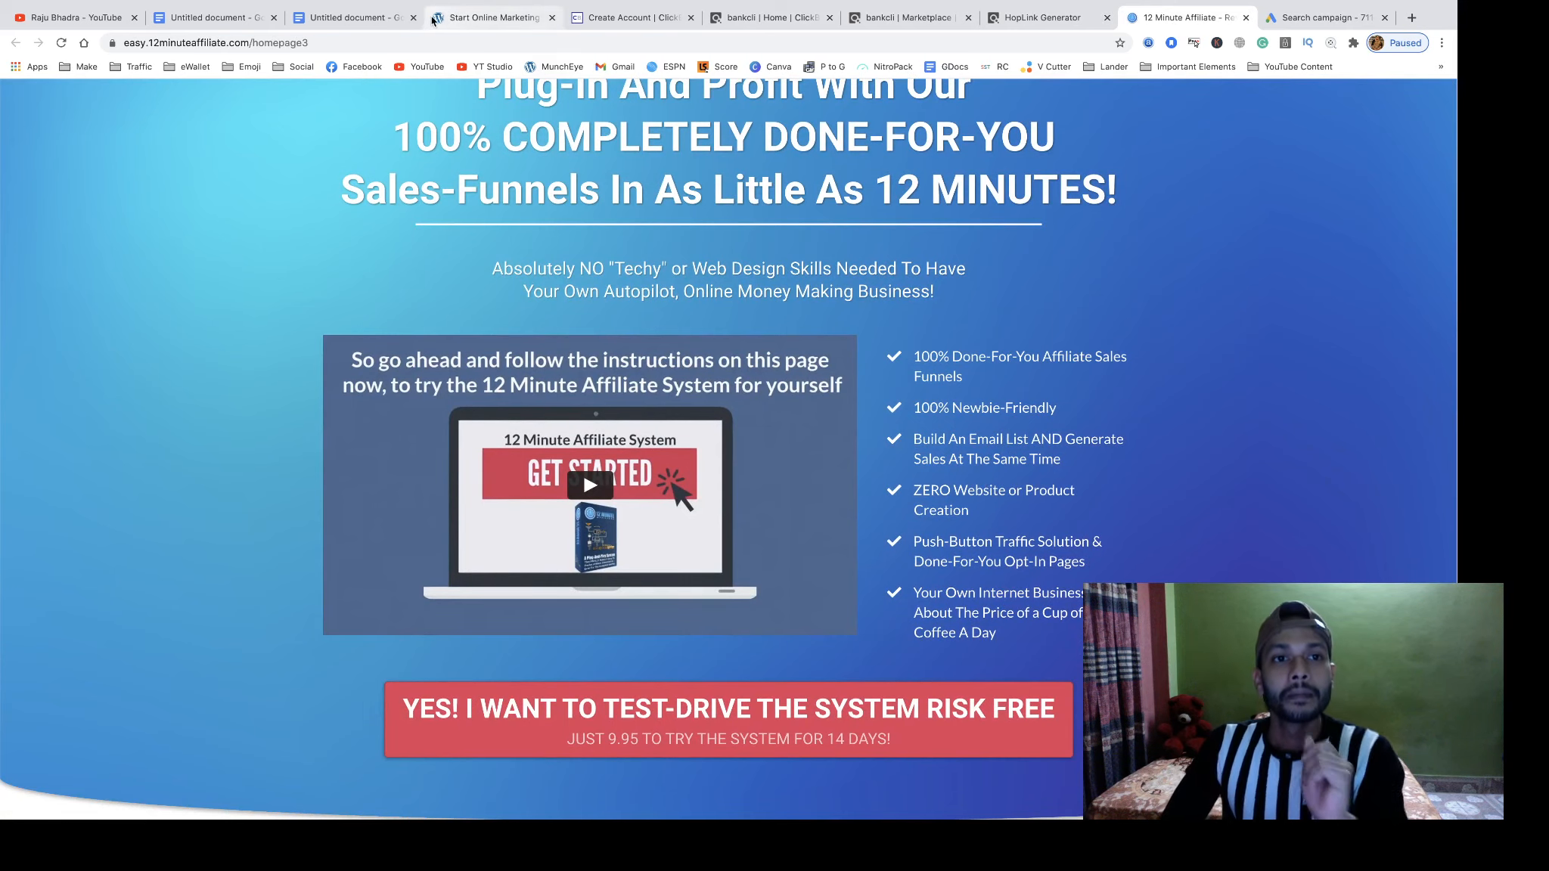
click(1325, 18)
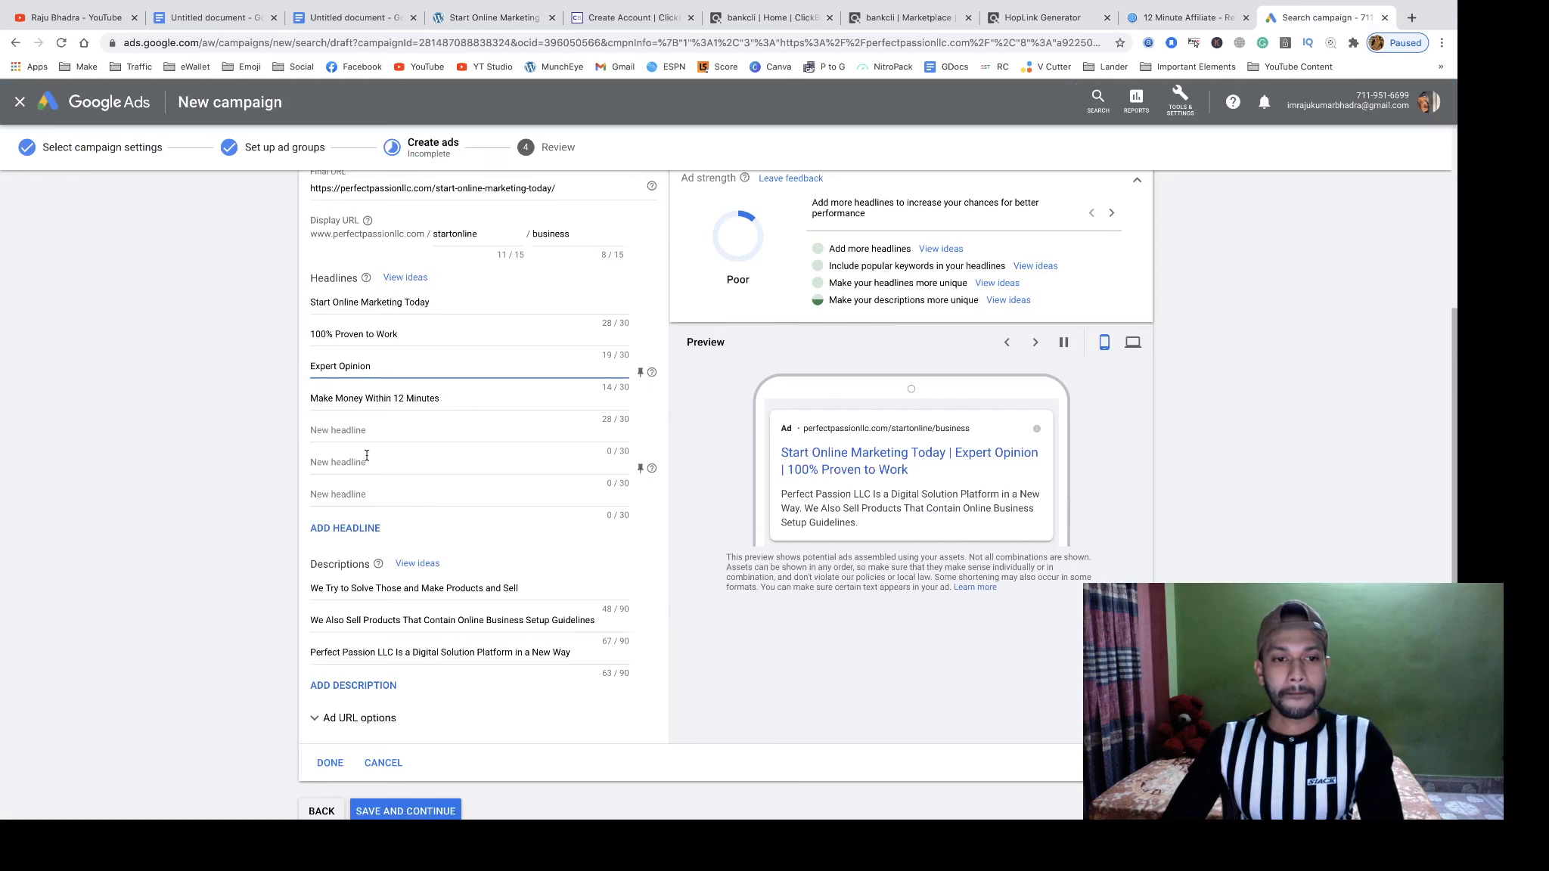
click(348, 428)
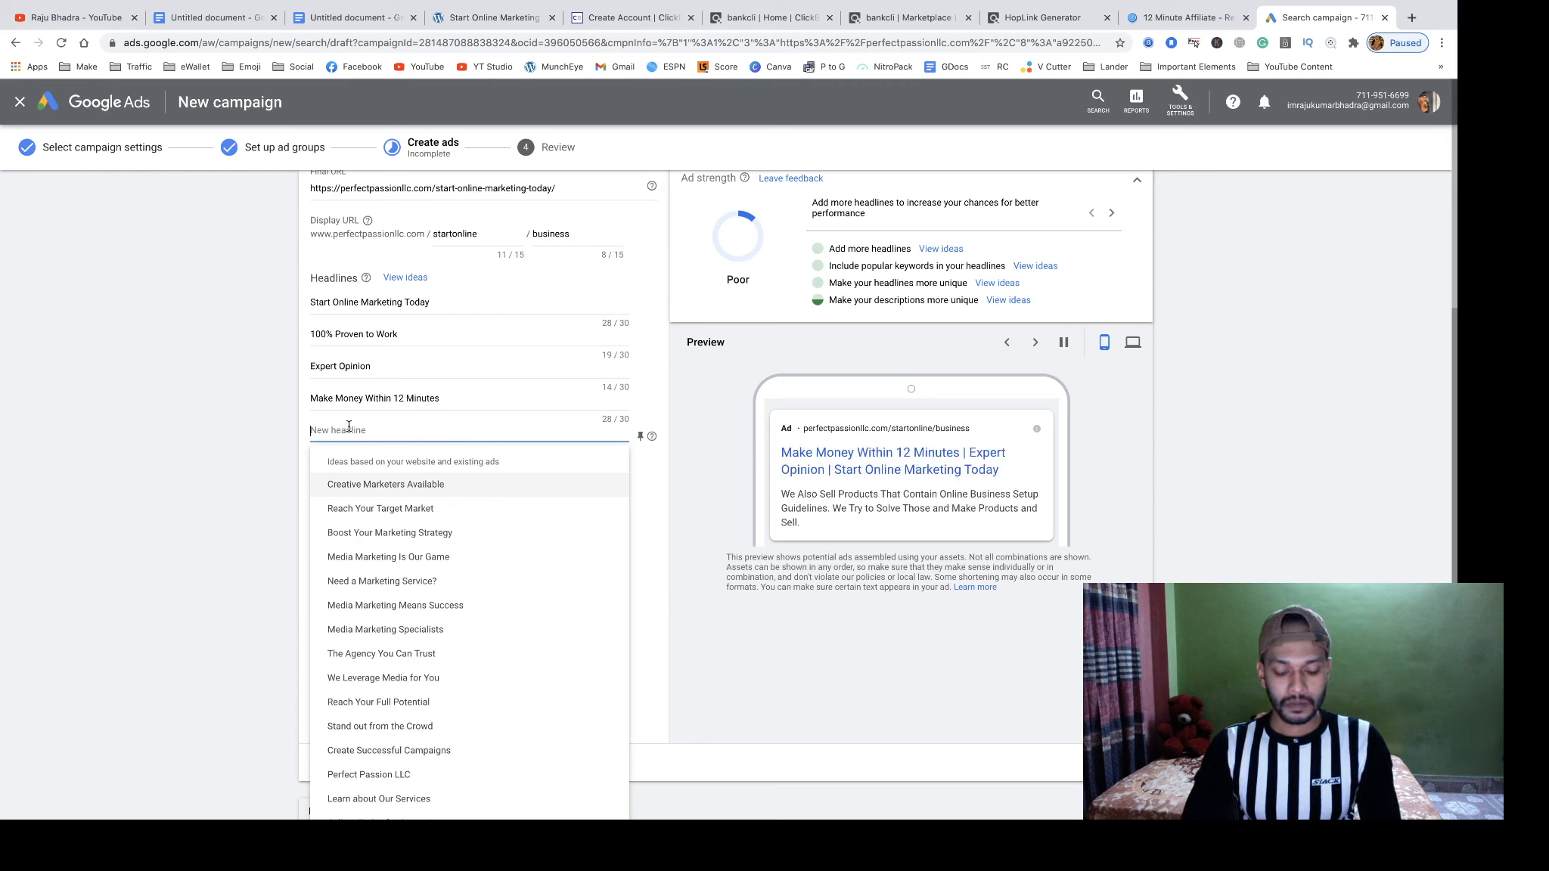
text(Makwe)
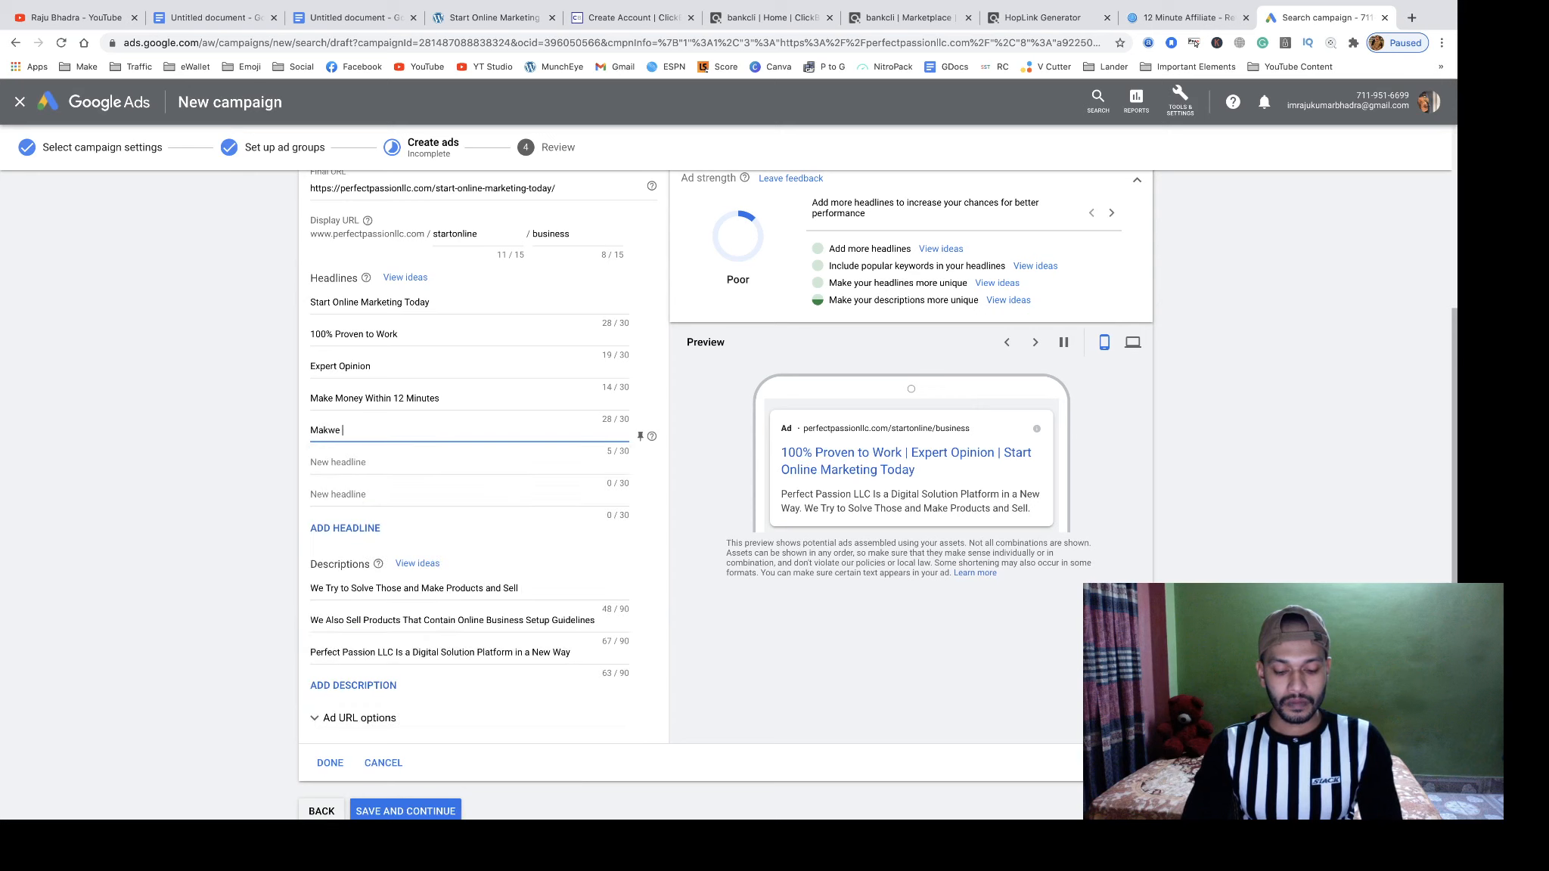
key(BackSpace)
key(BackSpace)
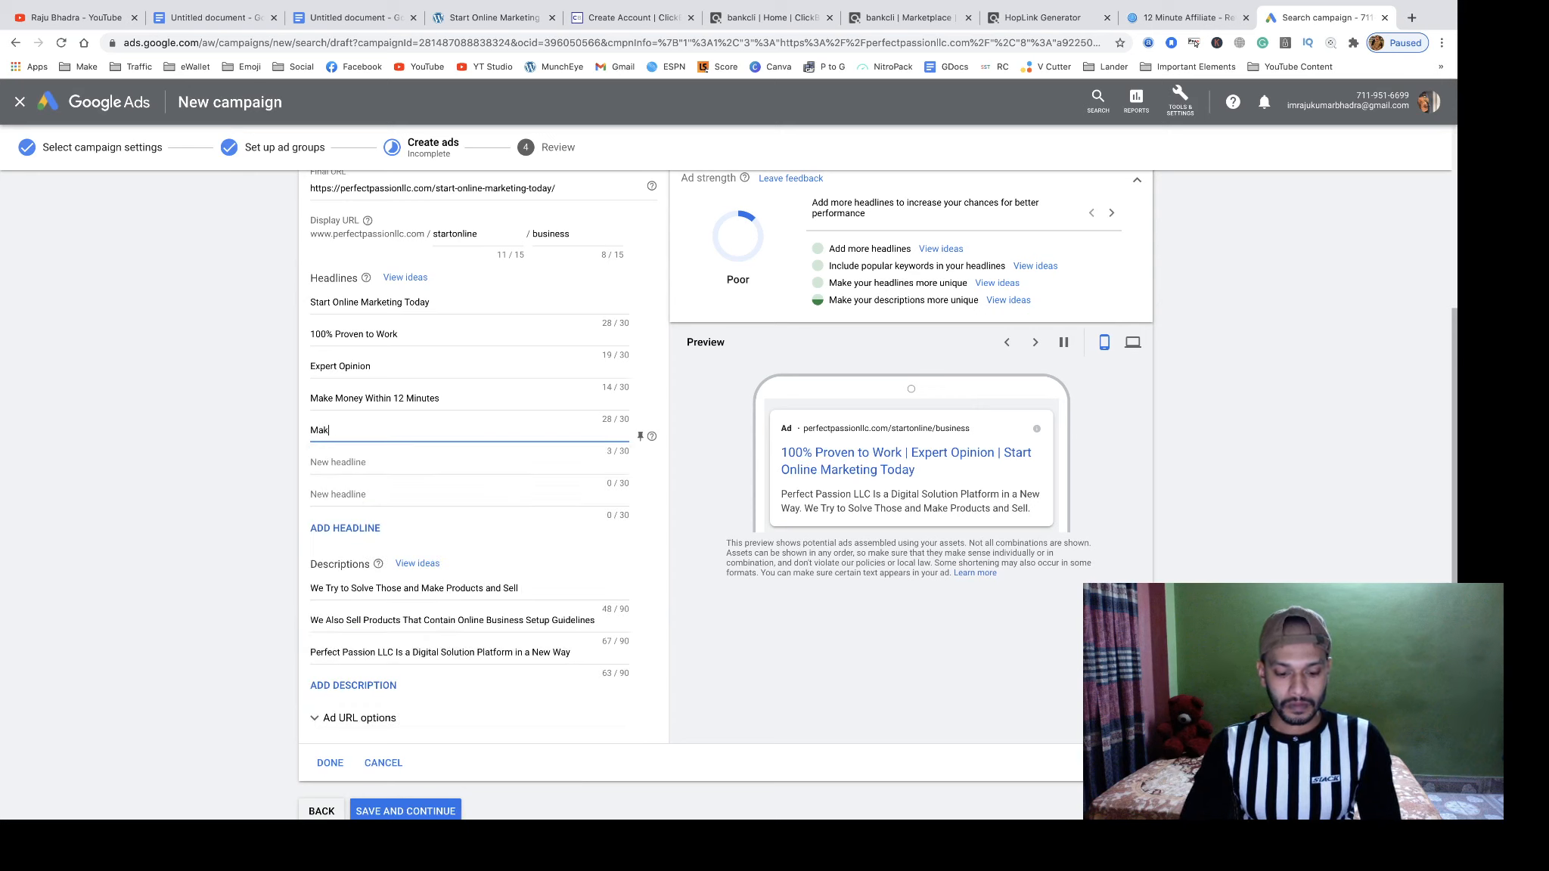
text(e Money )
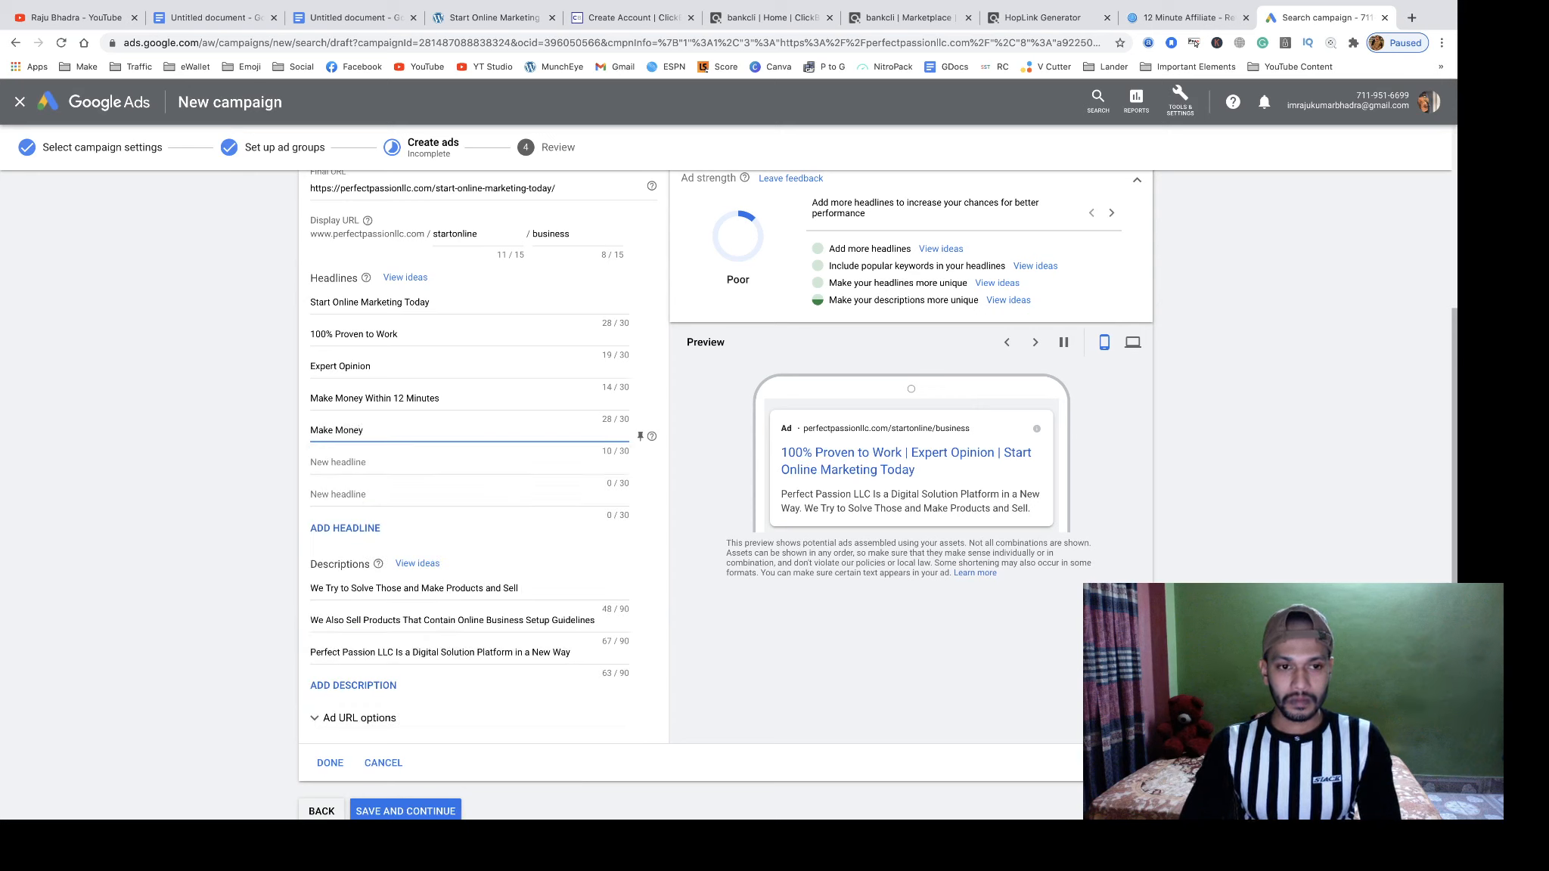
text(as)
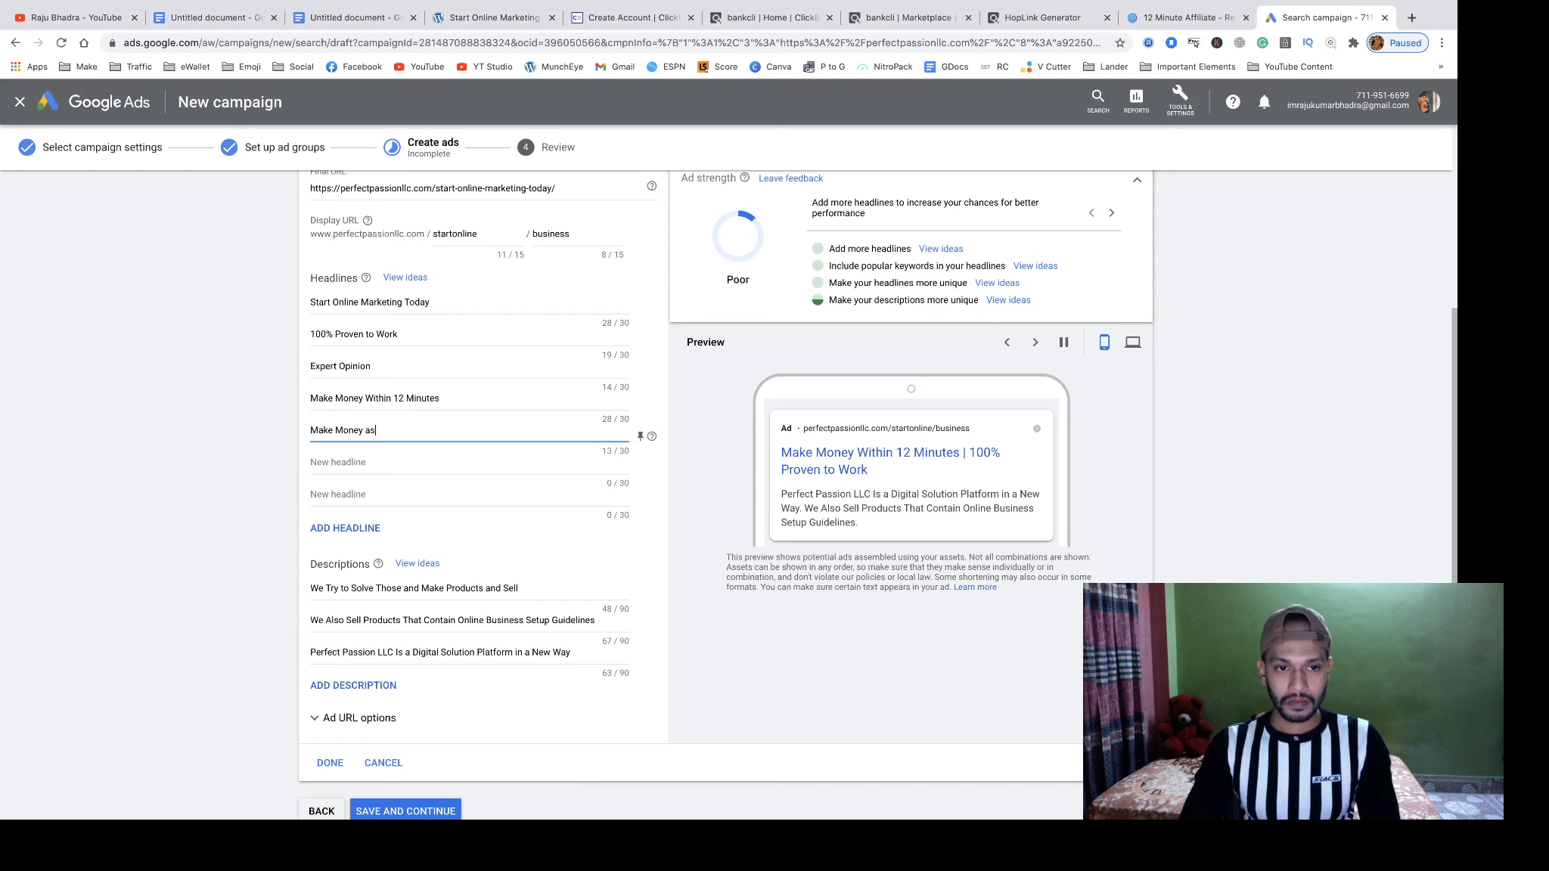
text(.  a N)
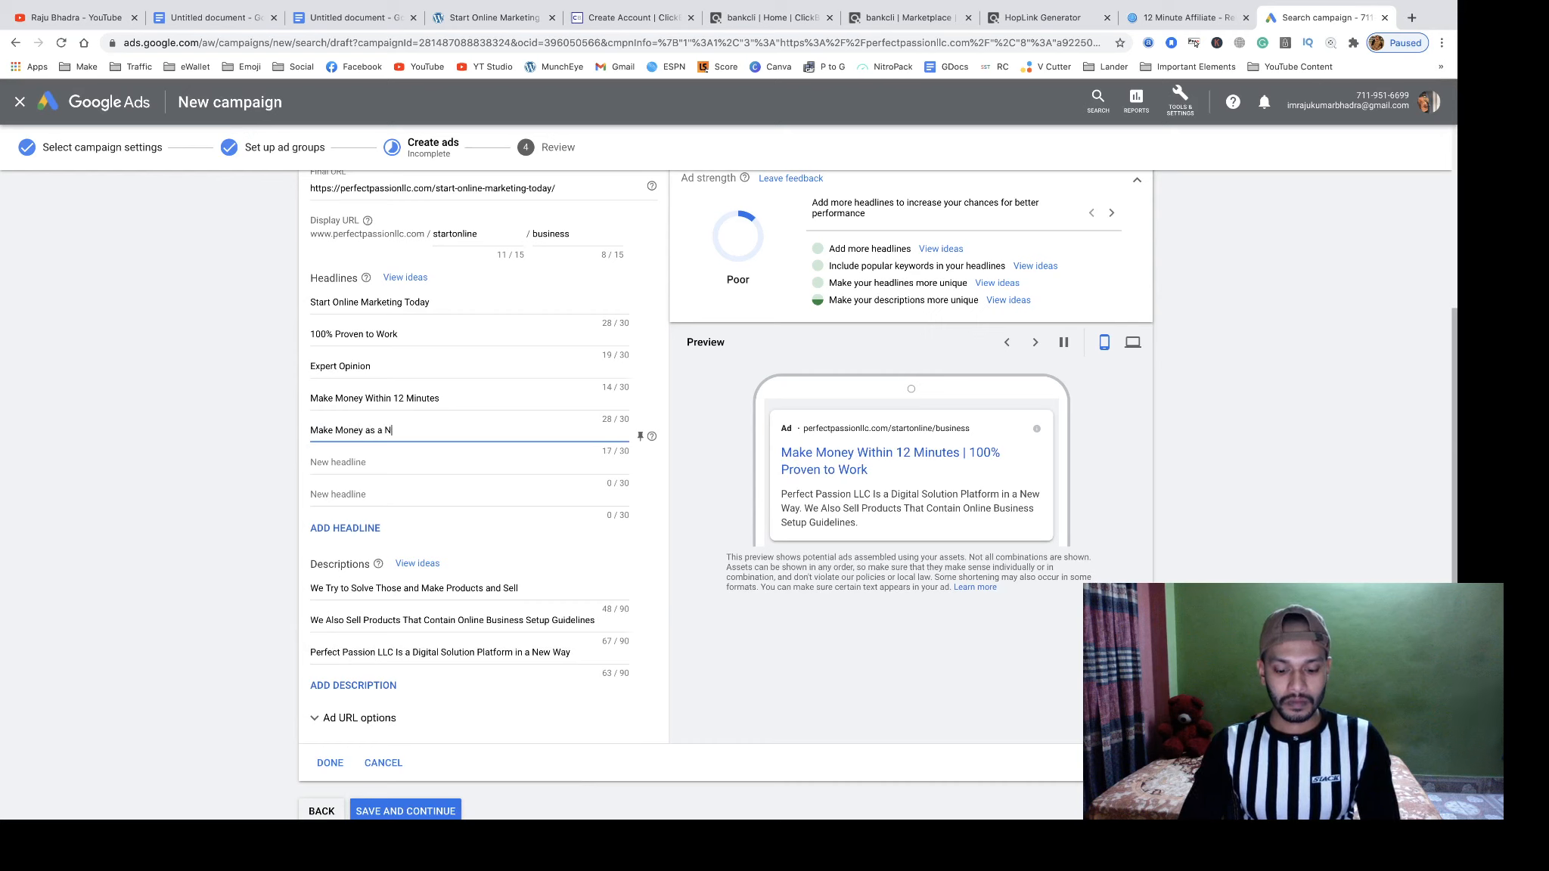
text(ewbie)
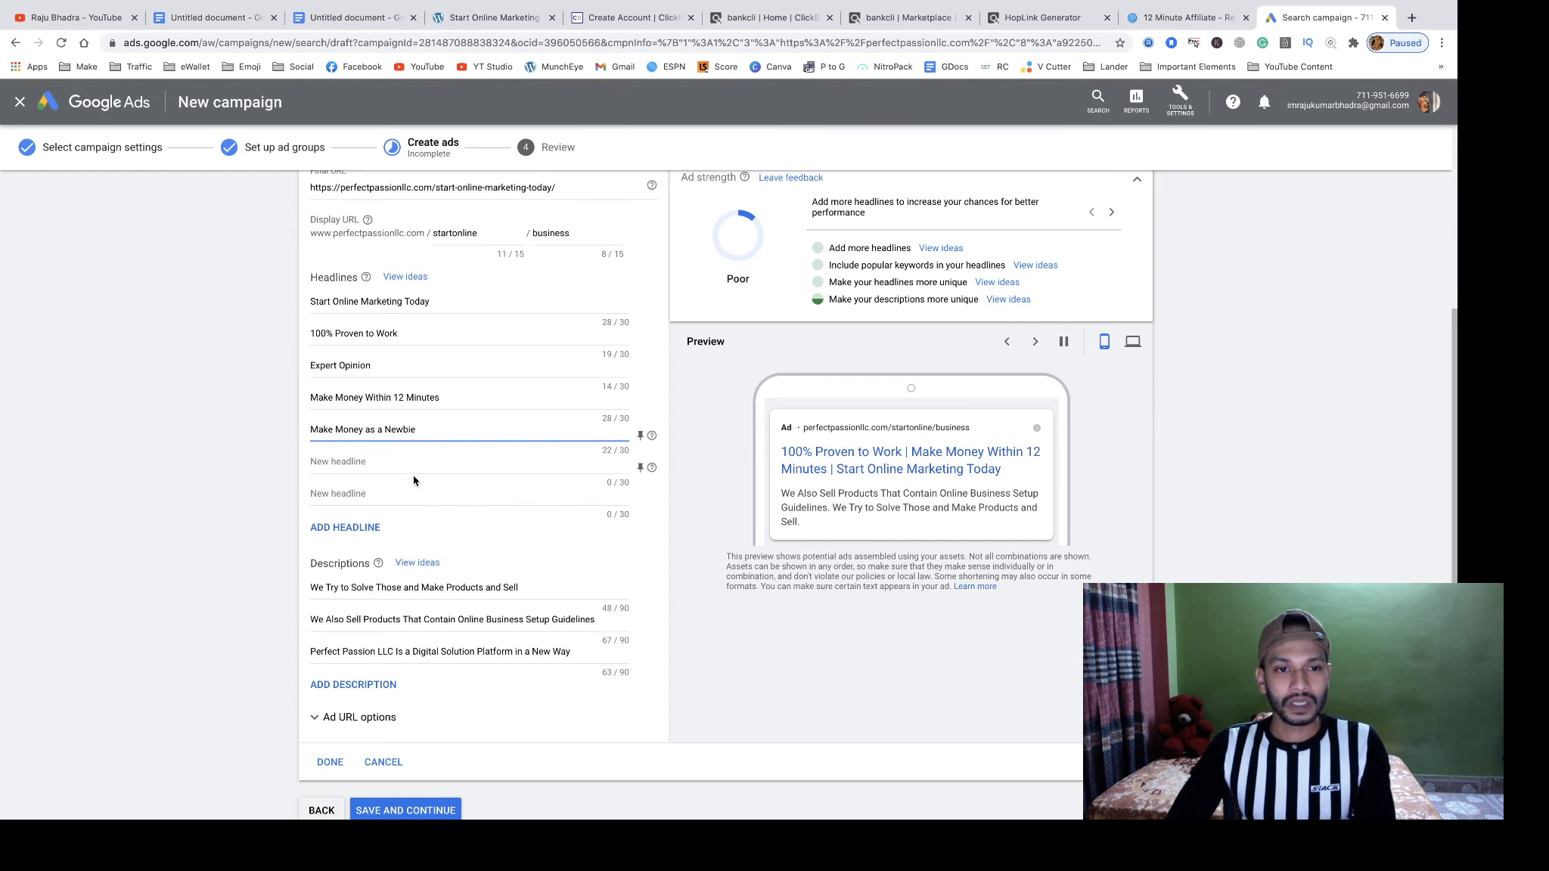
- Review the ad's headlines, descriptions and preview in the Google Ads form, checking back with the 12 Minute Affiliate sales page
scroll(437, 468, down, 1)
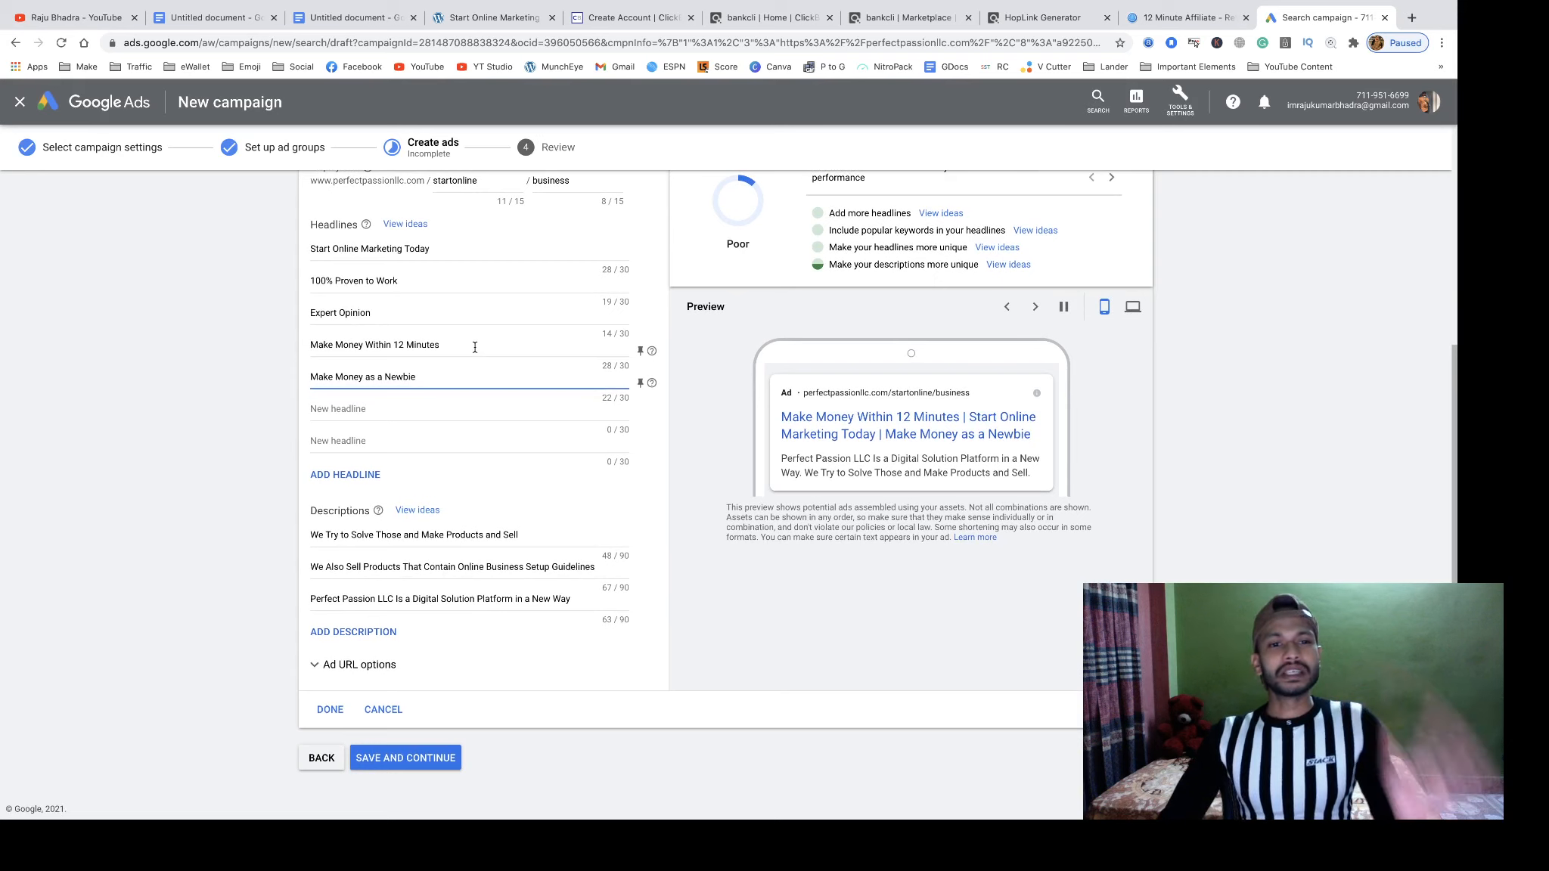
scroll(437, 473, up, 3)
mouse_move(1173, 12)
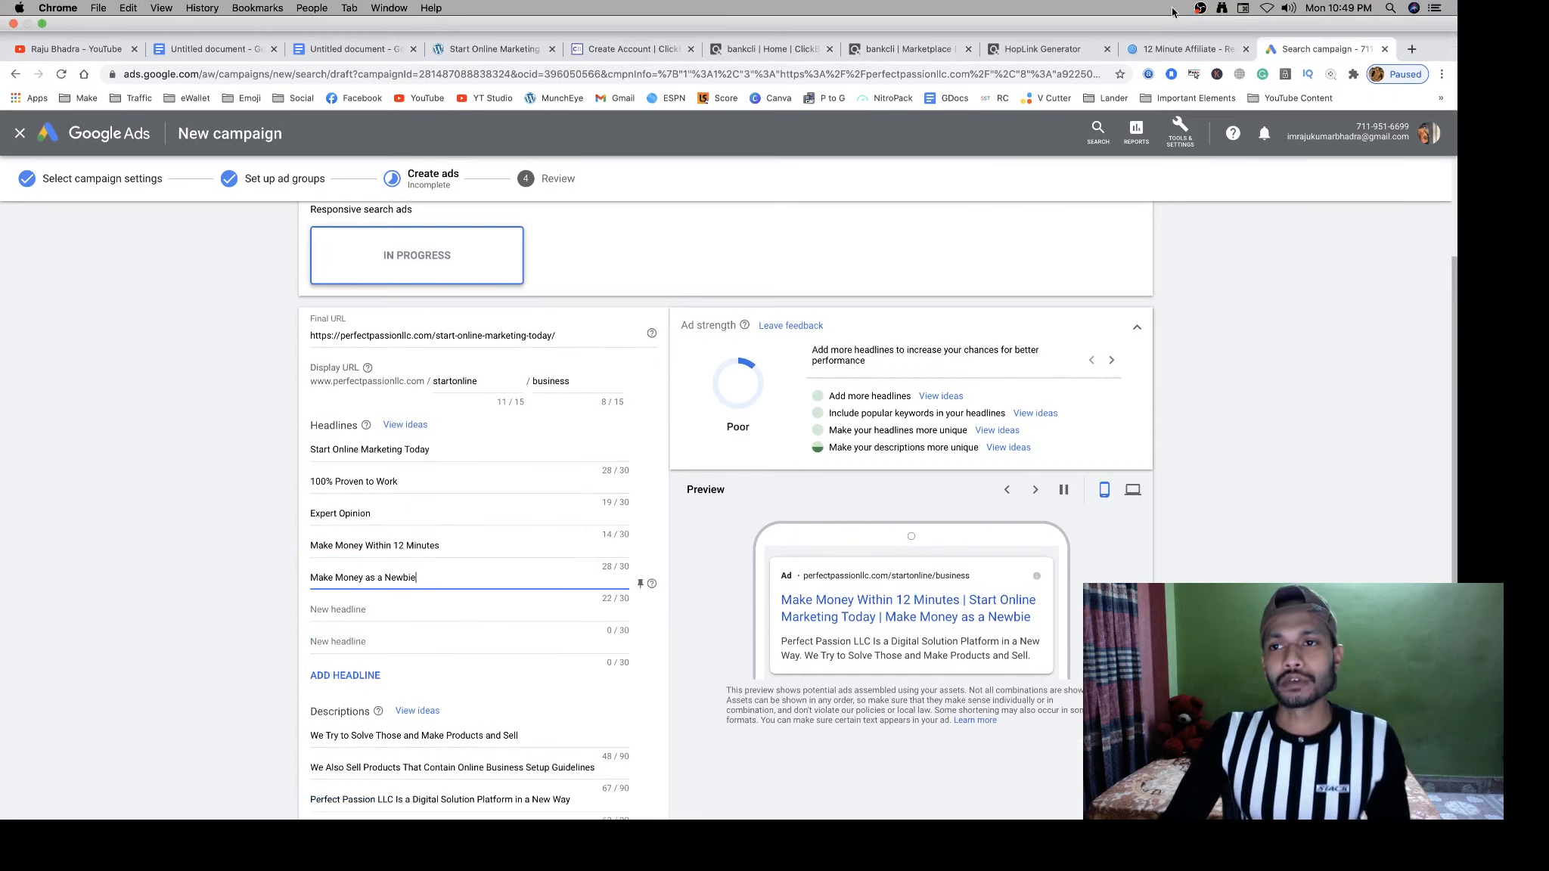
click(1183, 50)
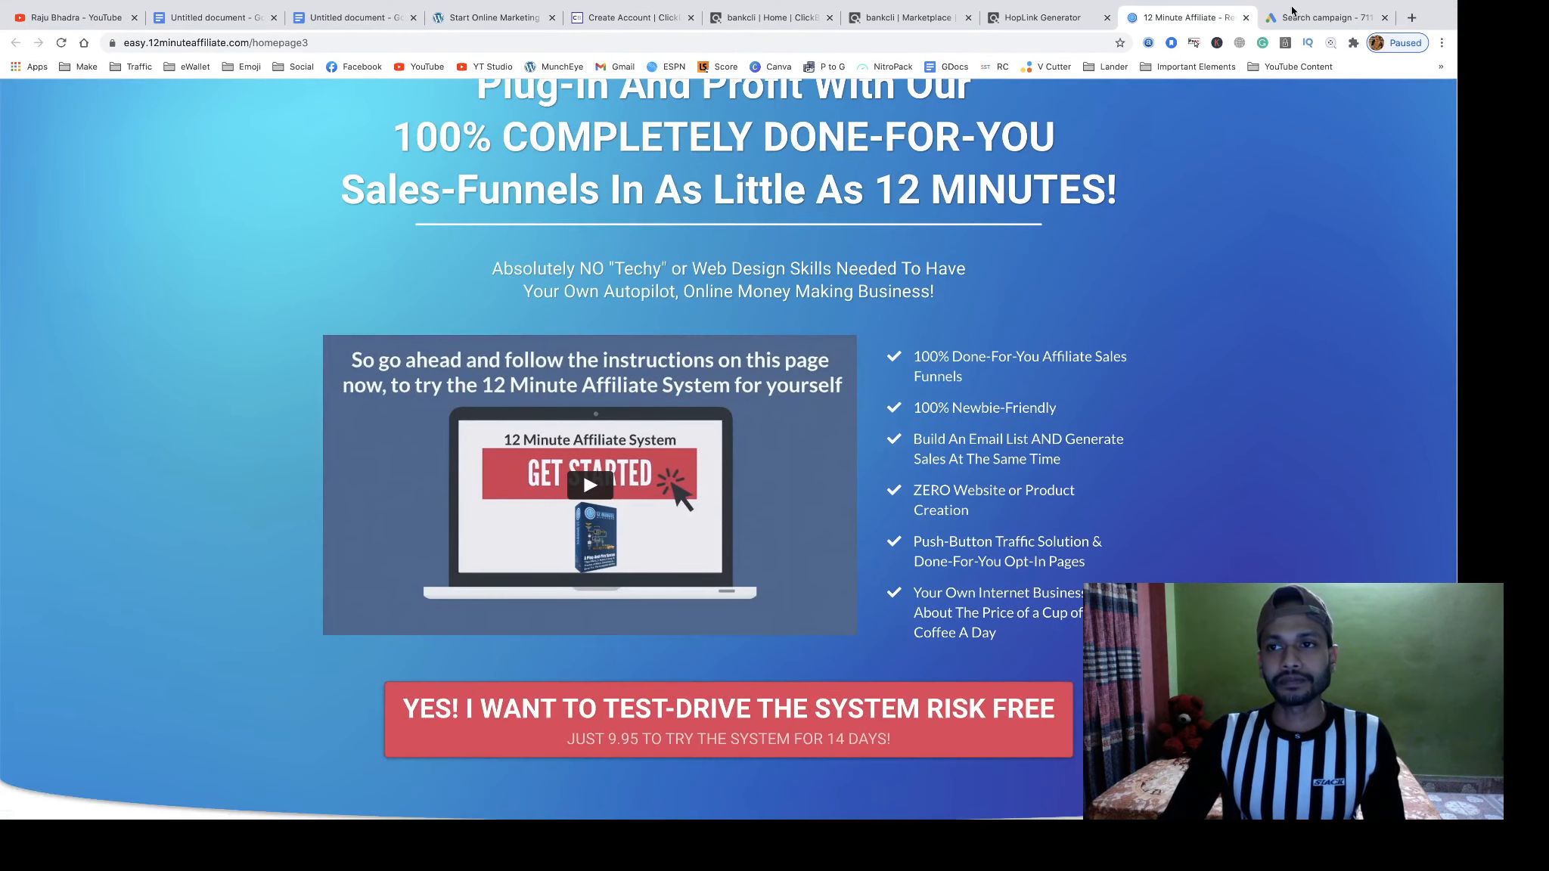
click(1327, 16)
scroll(428, 541, down, 3)
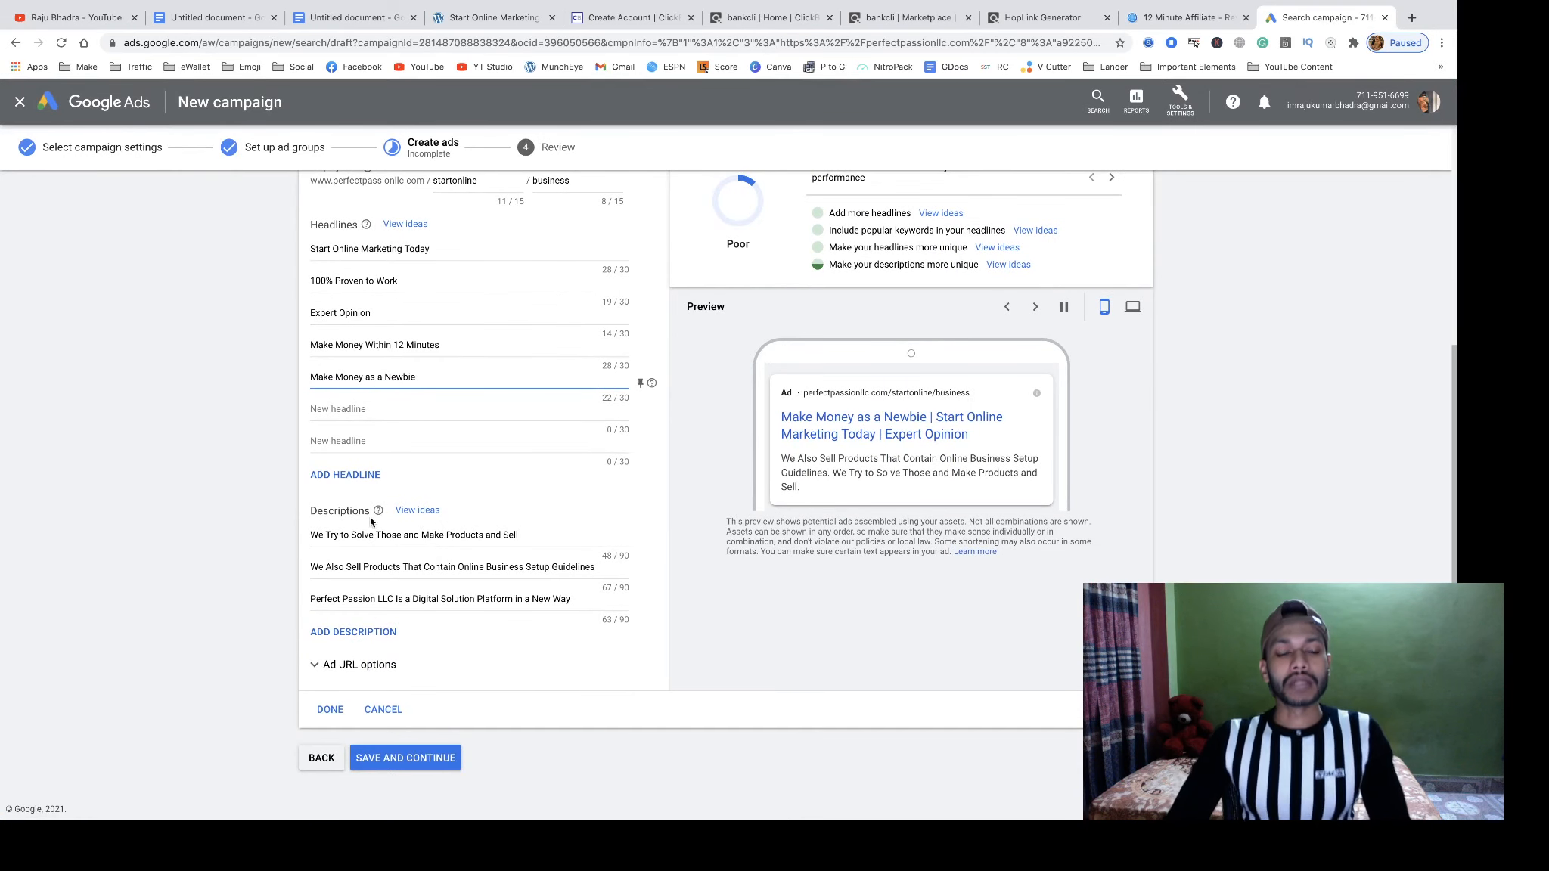
scroll(560, 544, up, 2)
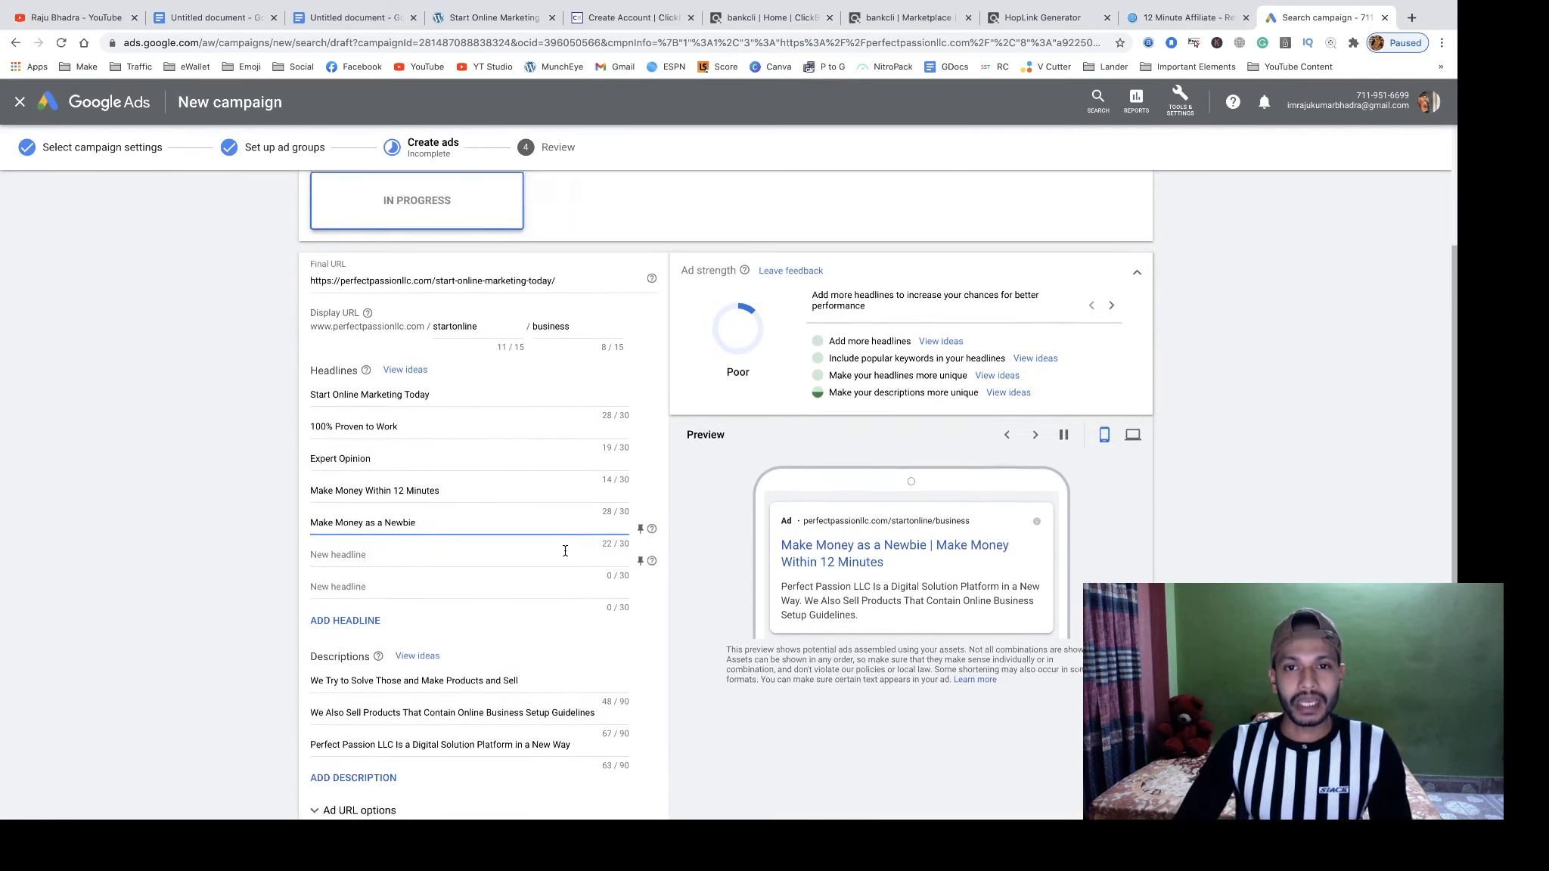
scroll(503, 313, up, 1)
scroll(528, 446, down, 3)
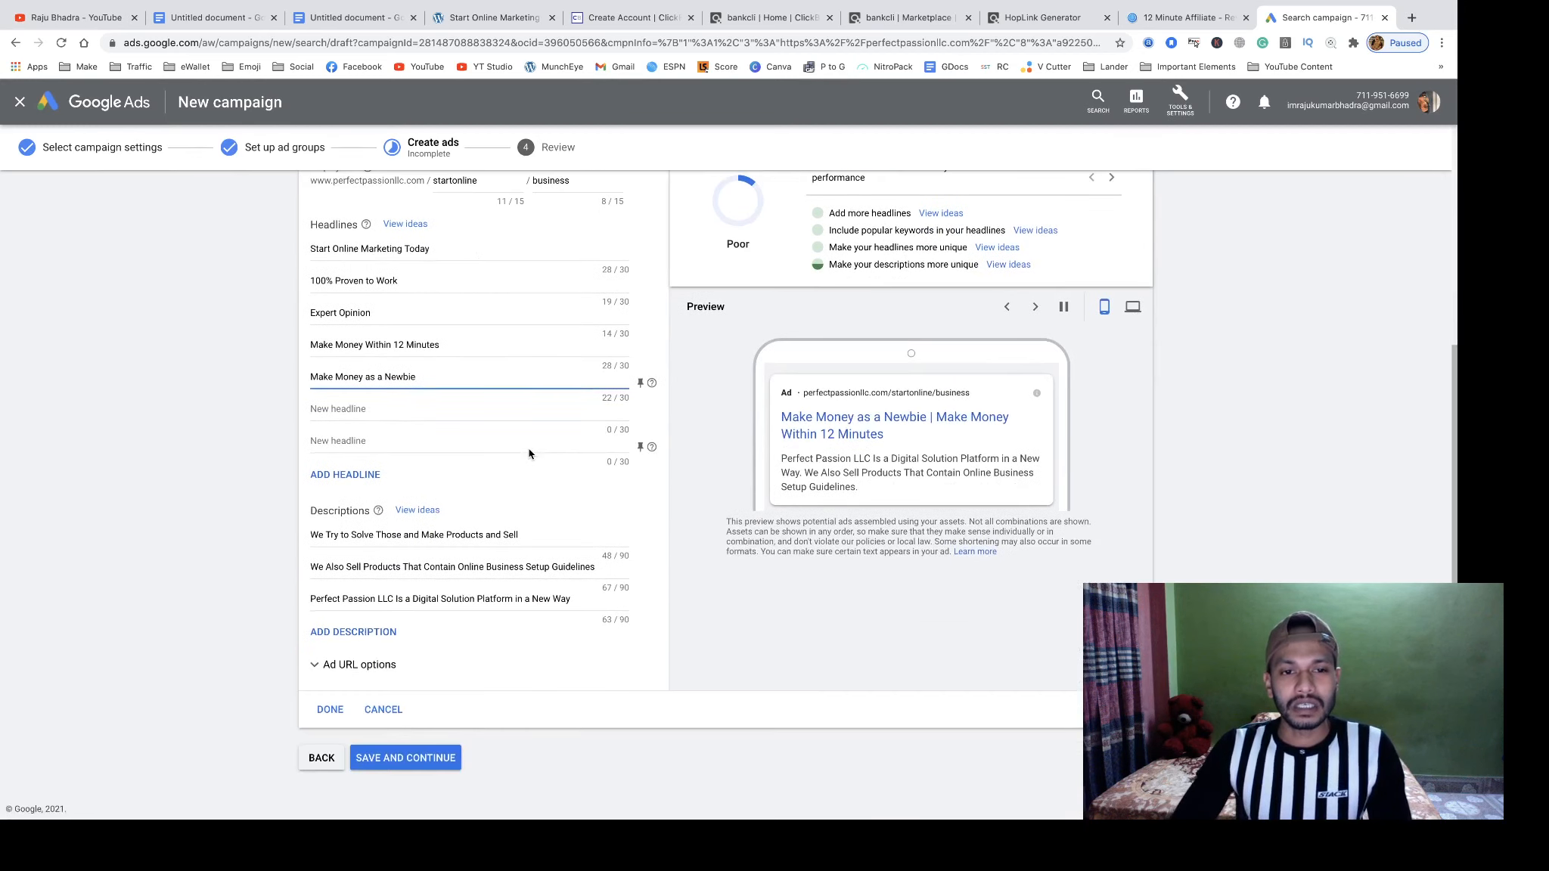
scroll(529, 453, up, 5)
click(428, 569)
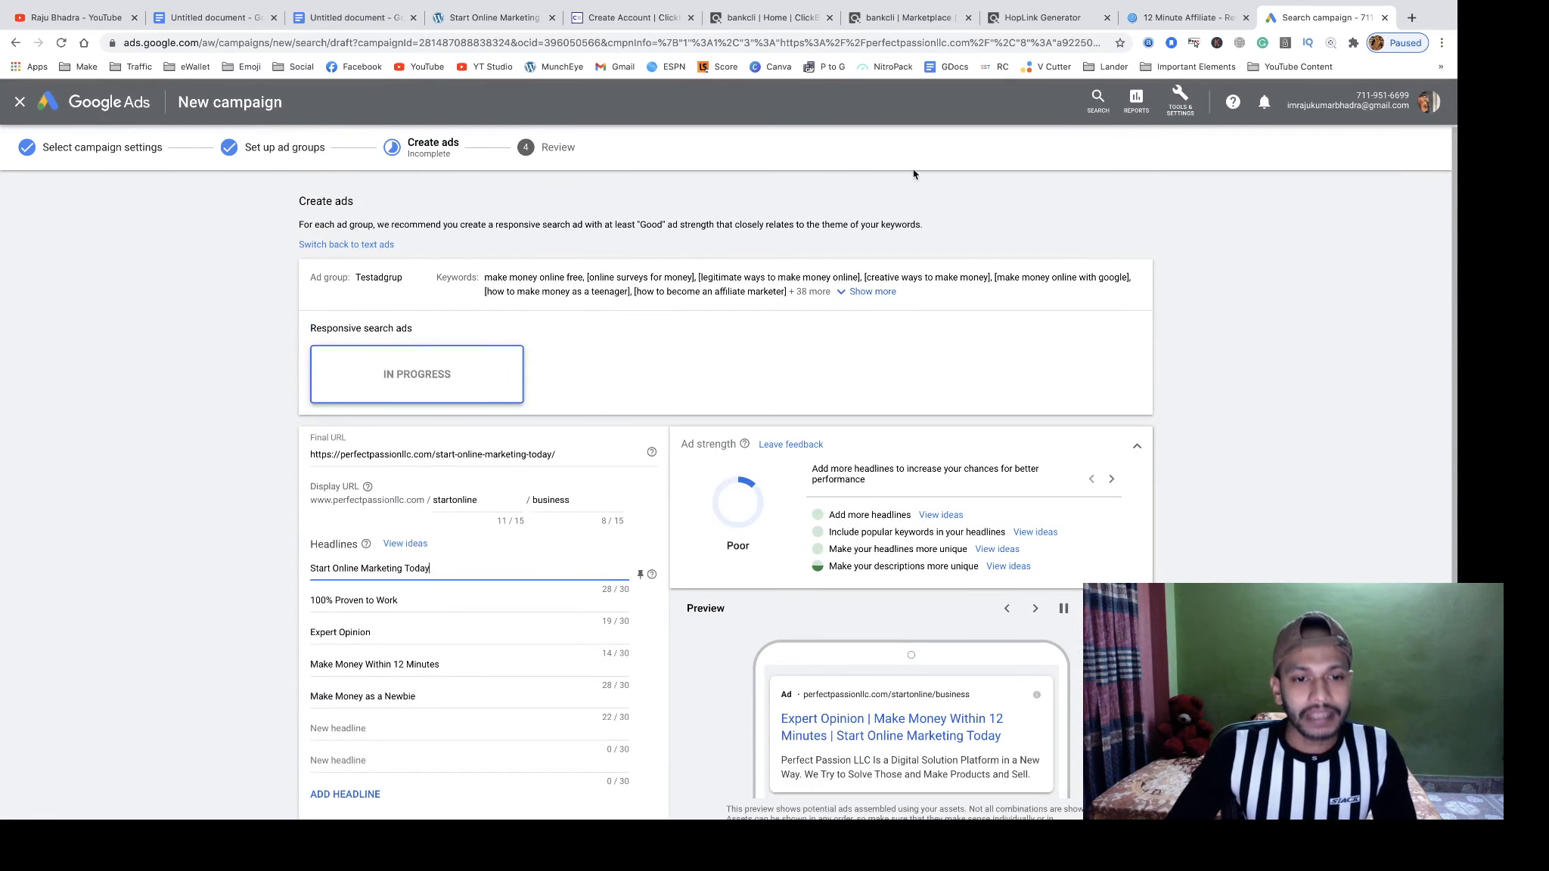
- Check the ad content against the 12 Minute Affiliate sales page and save the responsive search ad, continuing to the campaign review
click(1204, 20)
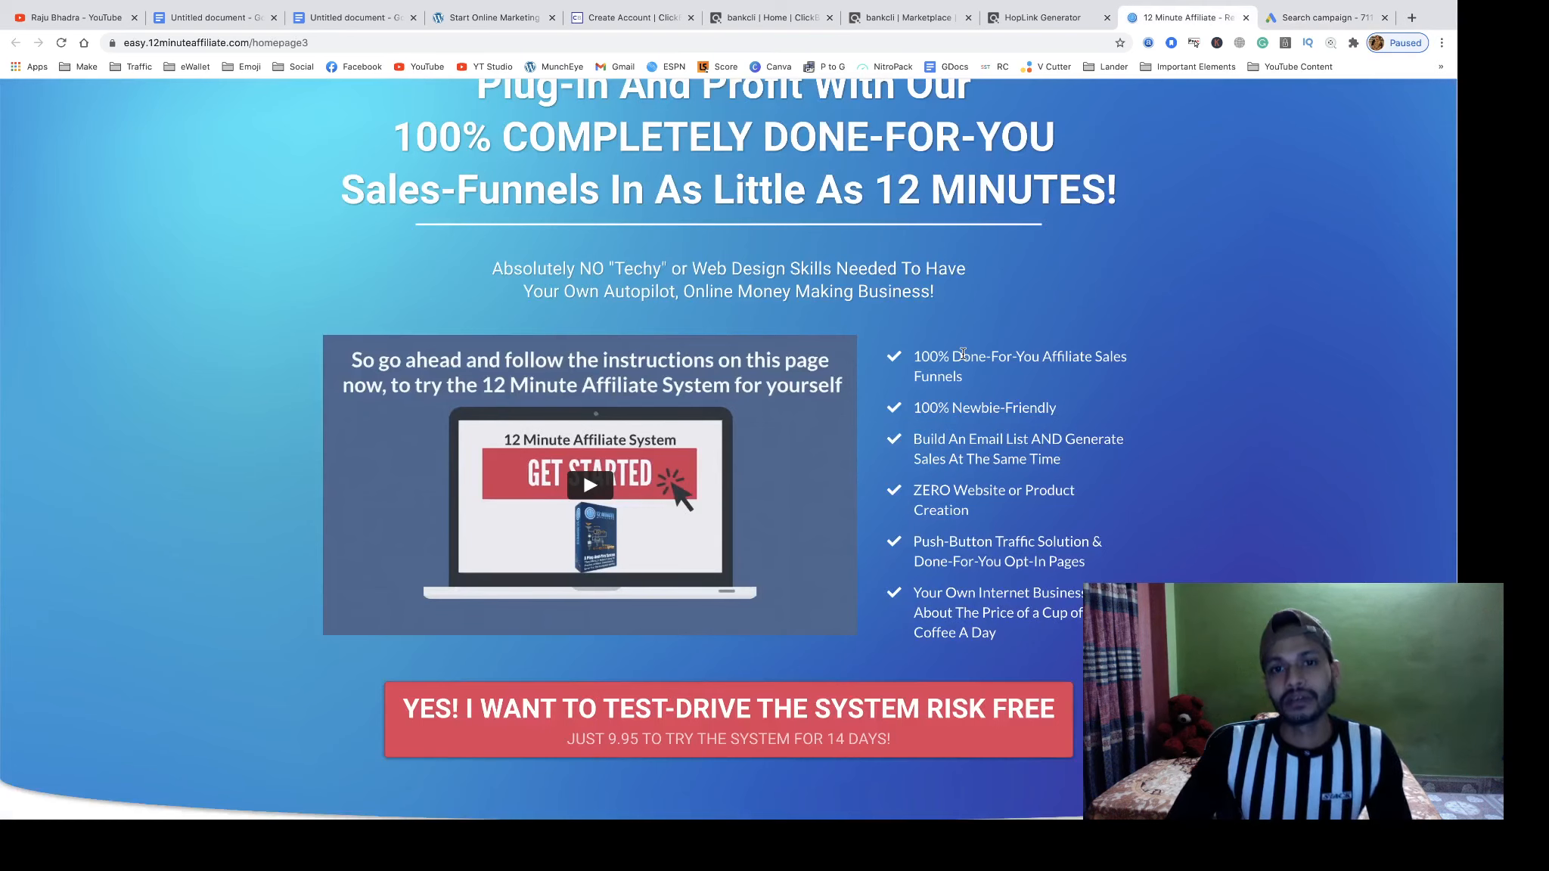
scroll(962, 353, up, 4)
click(1298, 18)
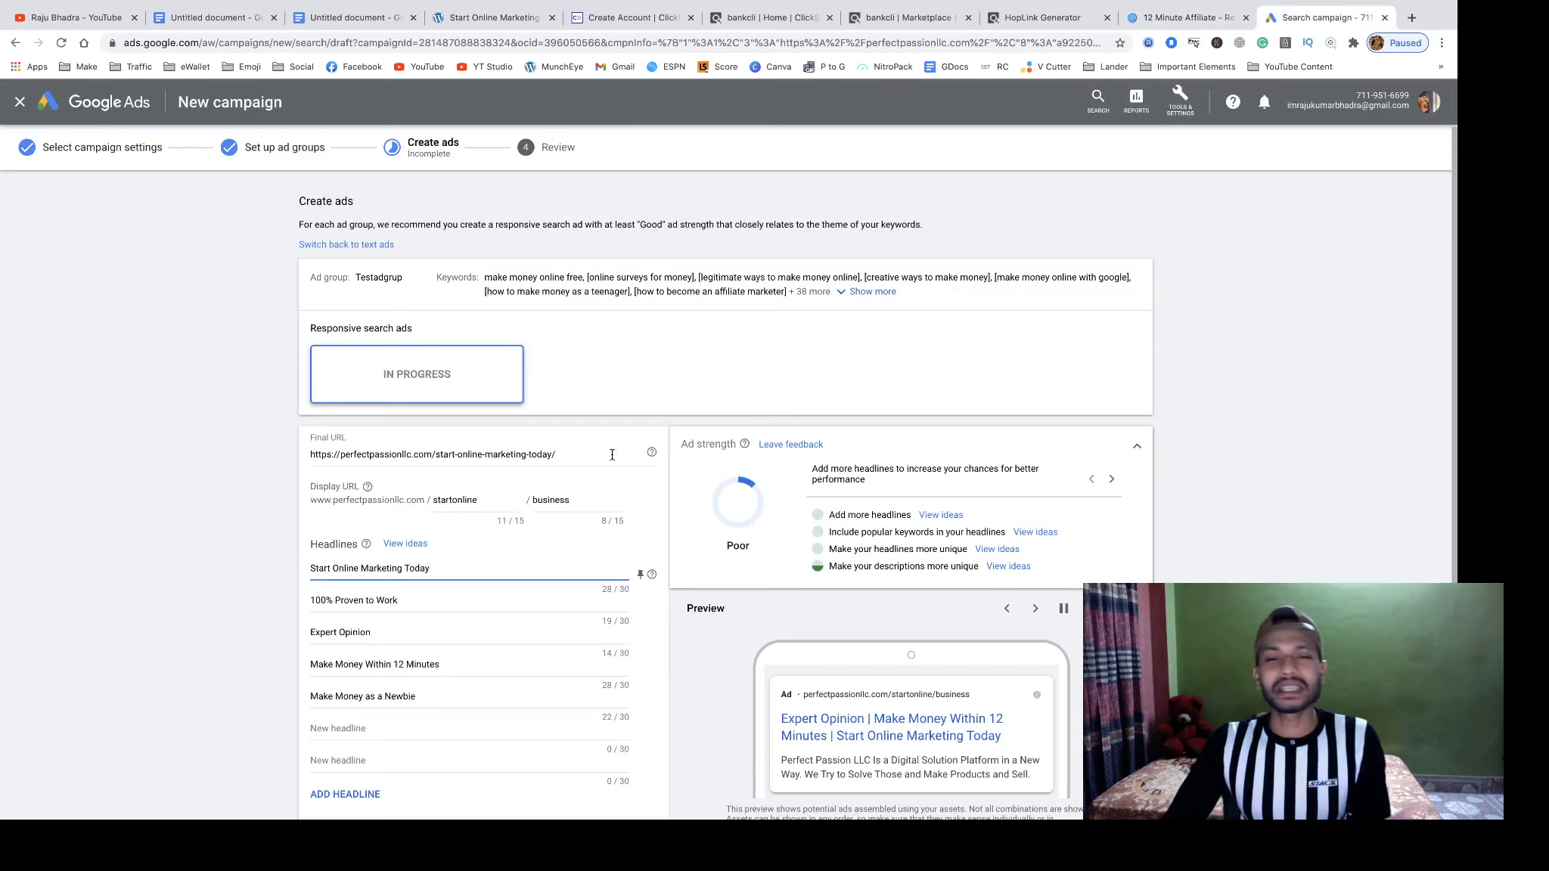
scroll(805, 371, down, 2)
scroll(841, 326, up, 2)
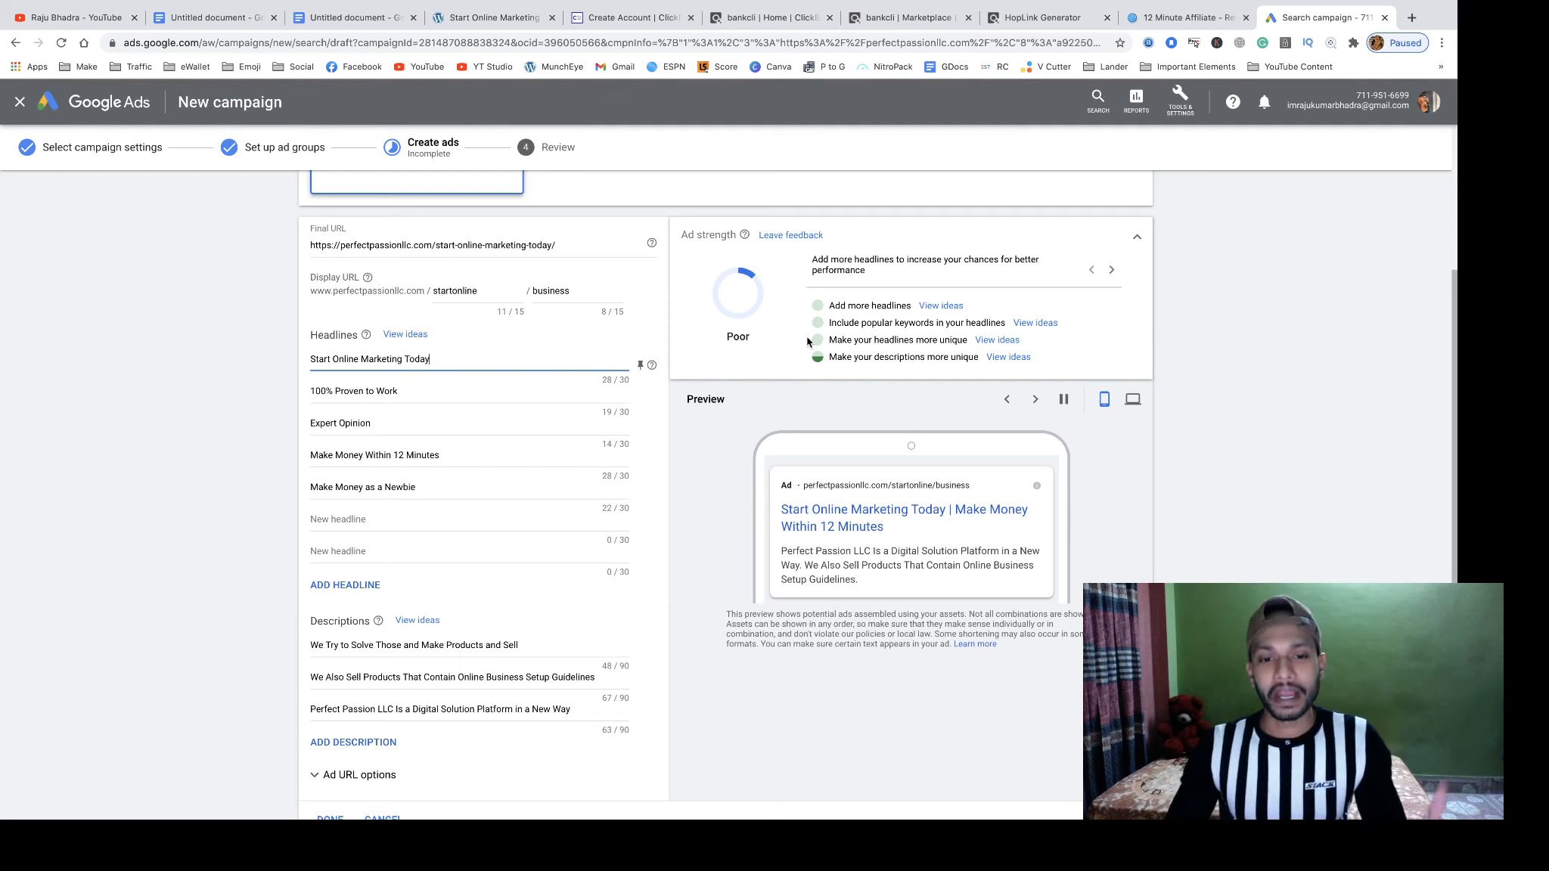
scroll(794, 363, down, 2)
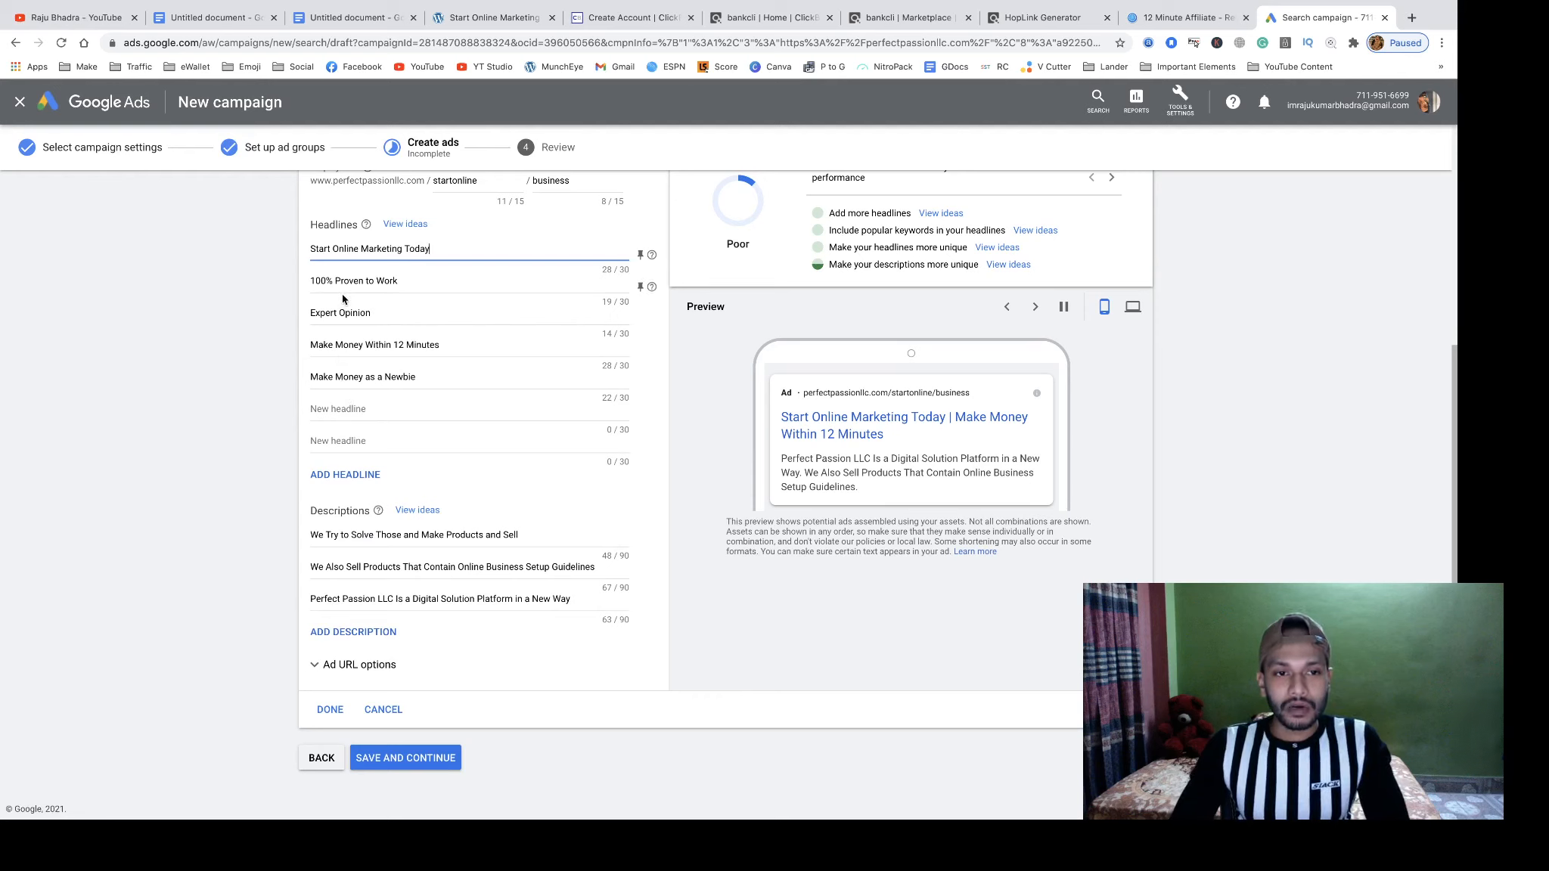
click(406, 758)
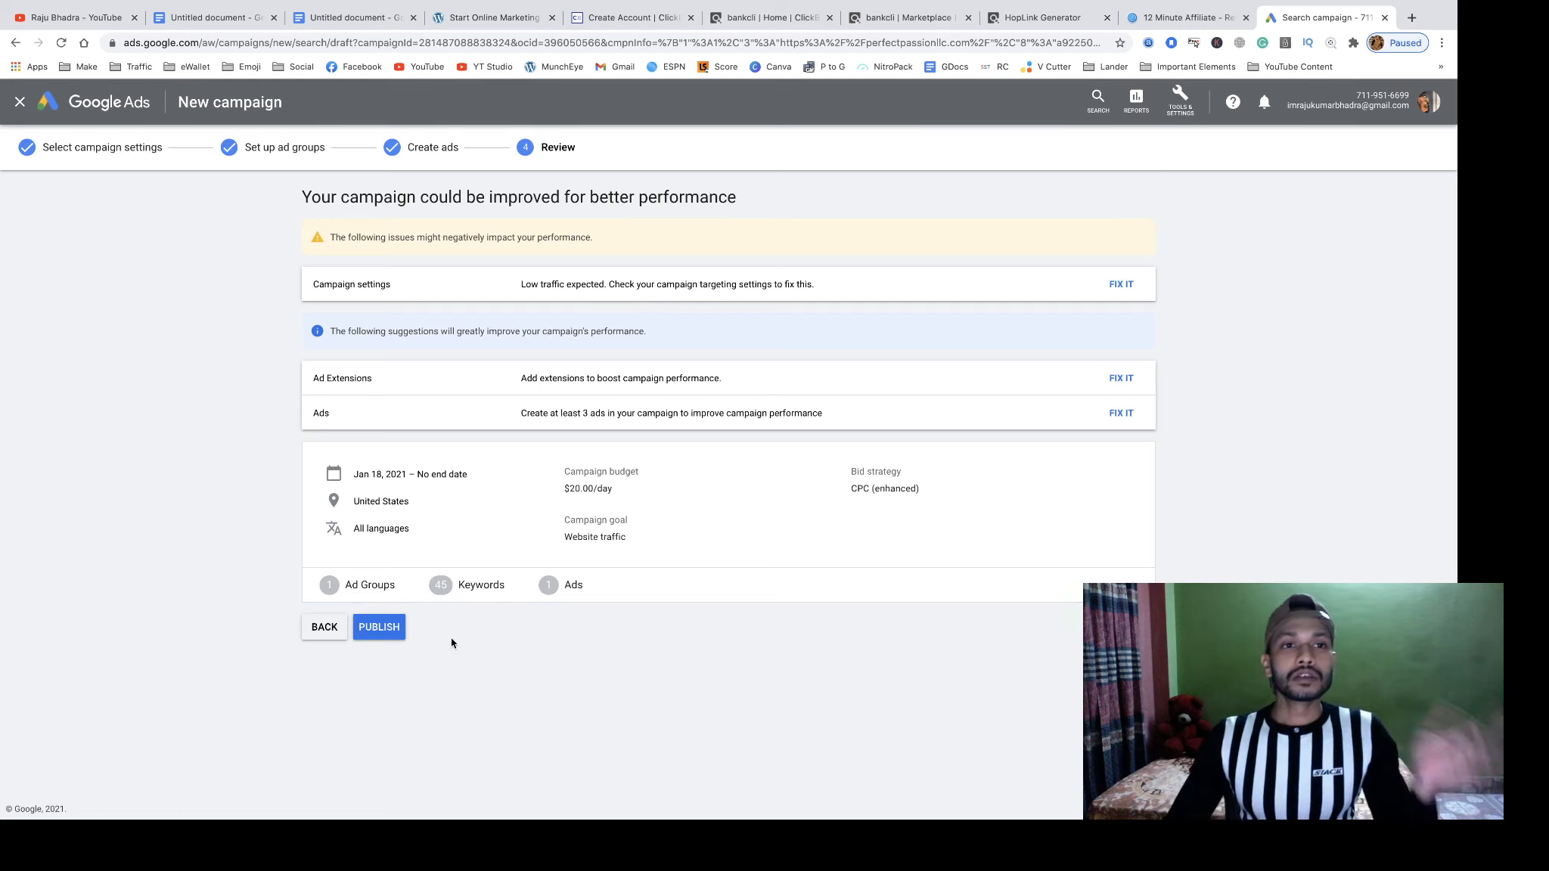
- Review the tutorial's step outline in Google Docs and the ClickBank marketplace listings, and return to the Google Ads campaign review
click(192, 17)
scroll(792, 544, up, 20)
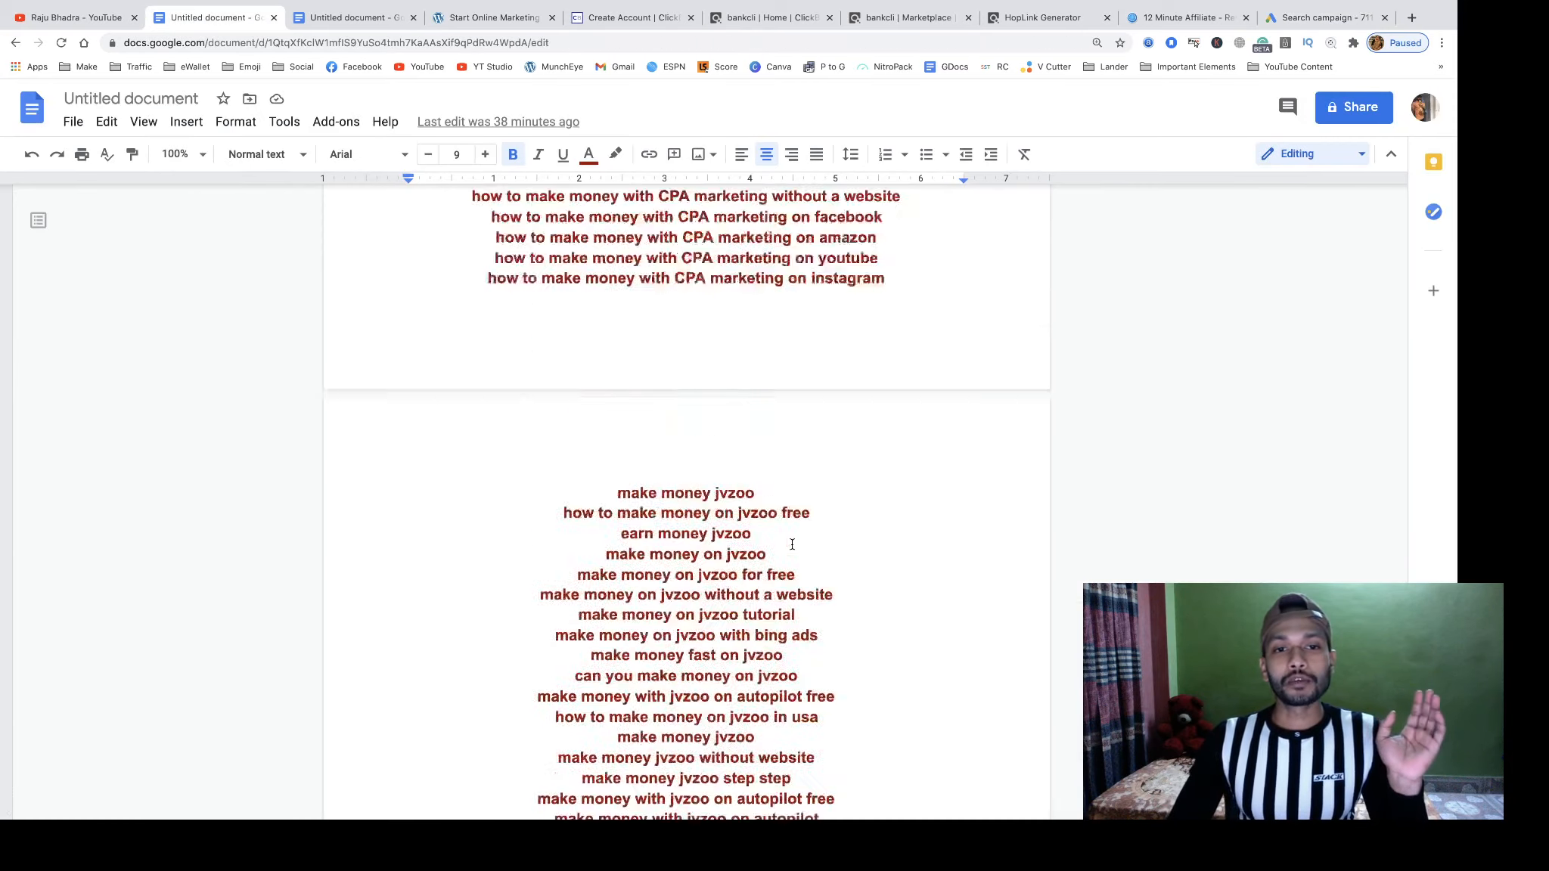
scroll(792, 545, up, 10)
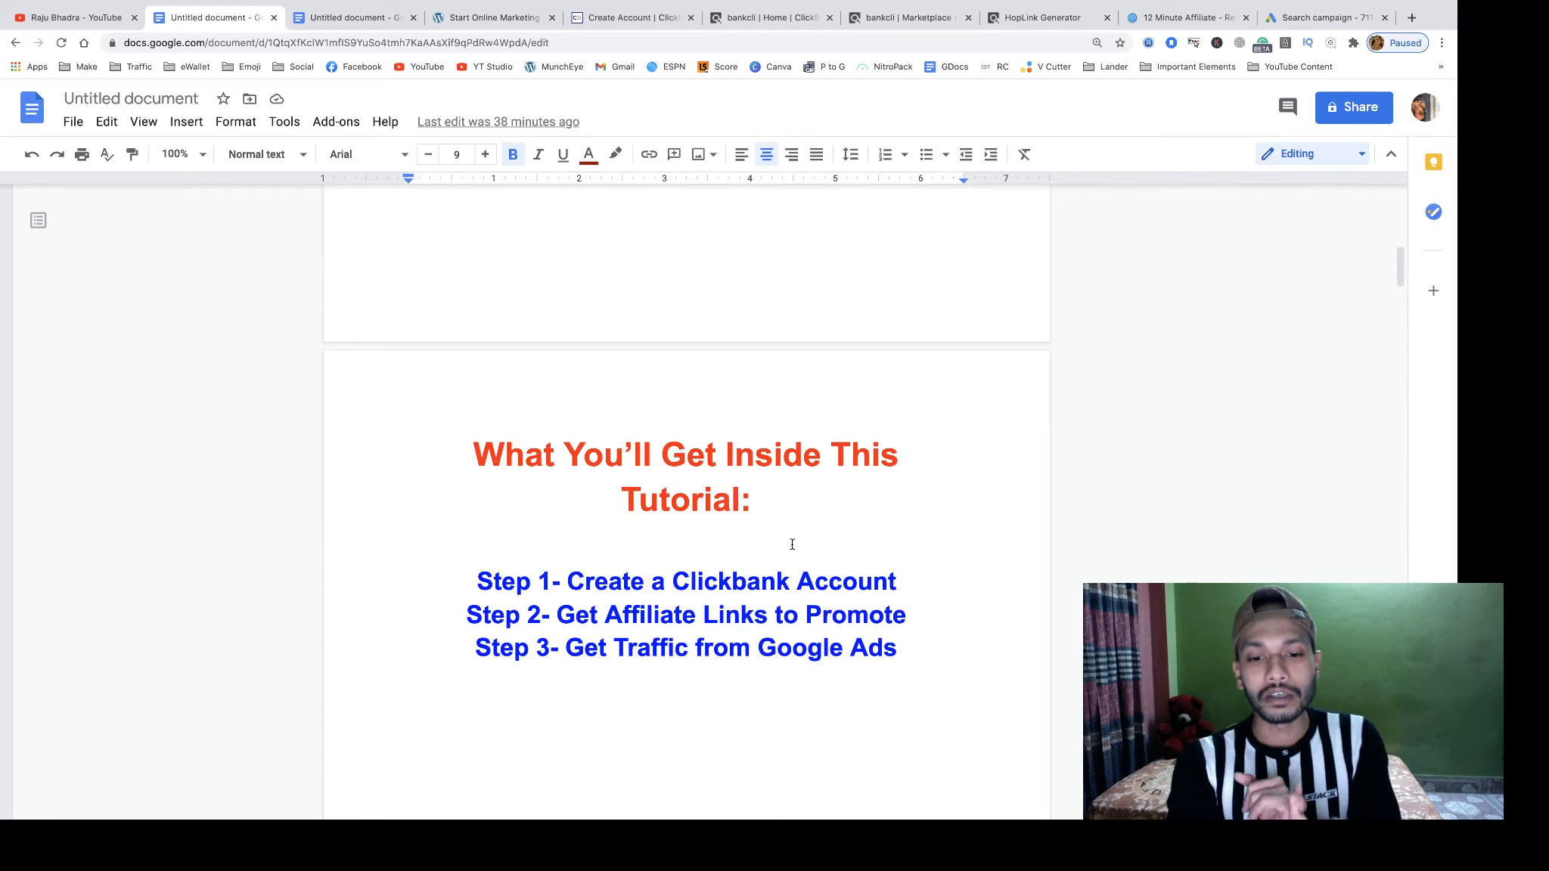
click(1006, 17)
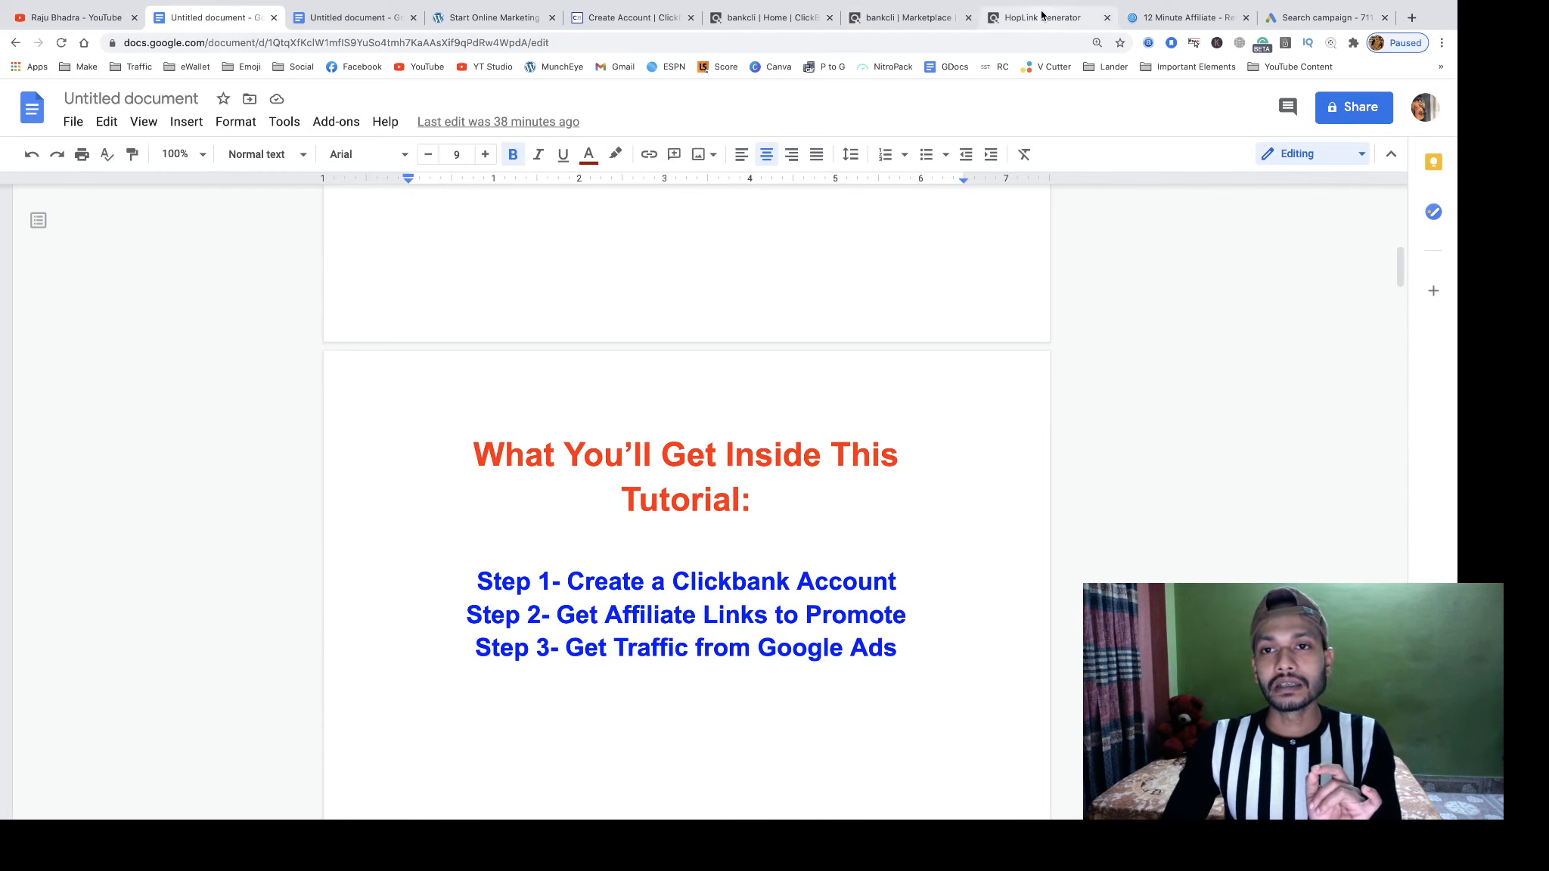
click(955, 23)
scroll(681, 454, up, 6)
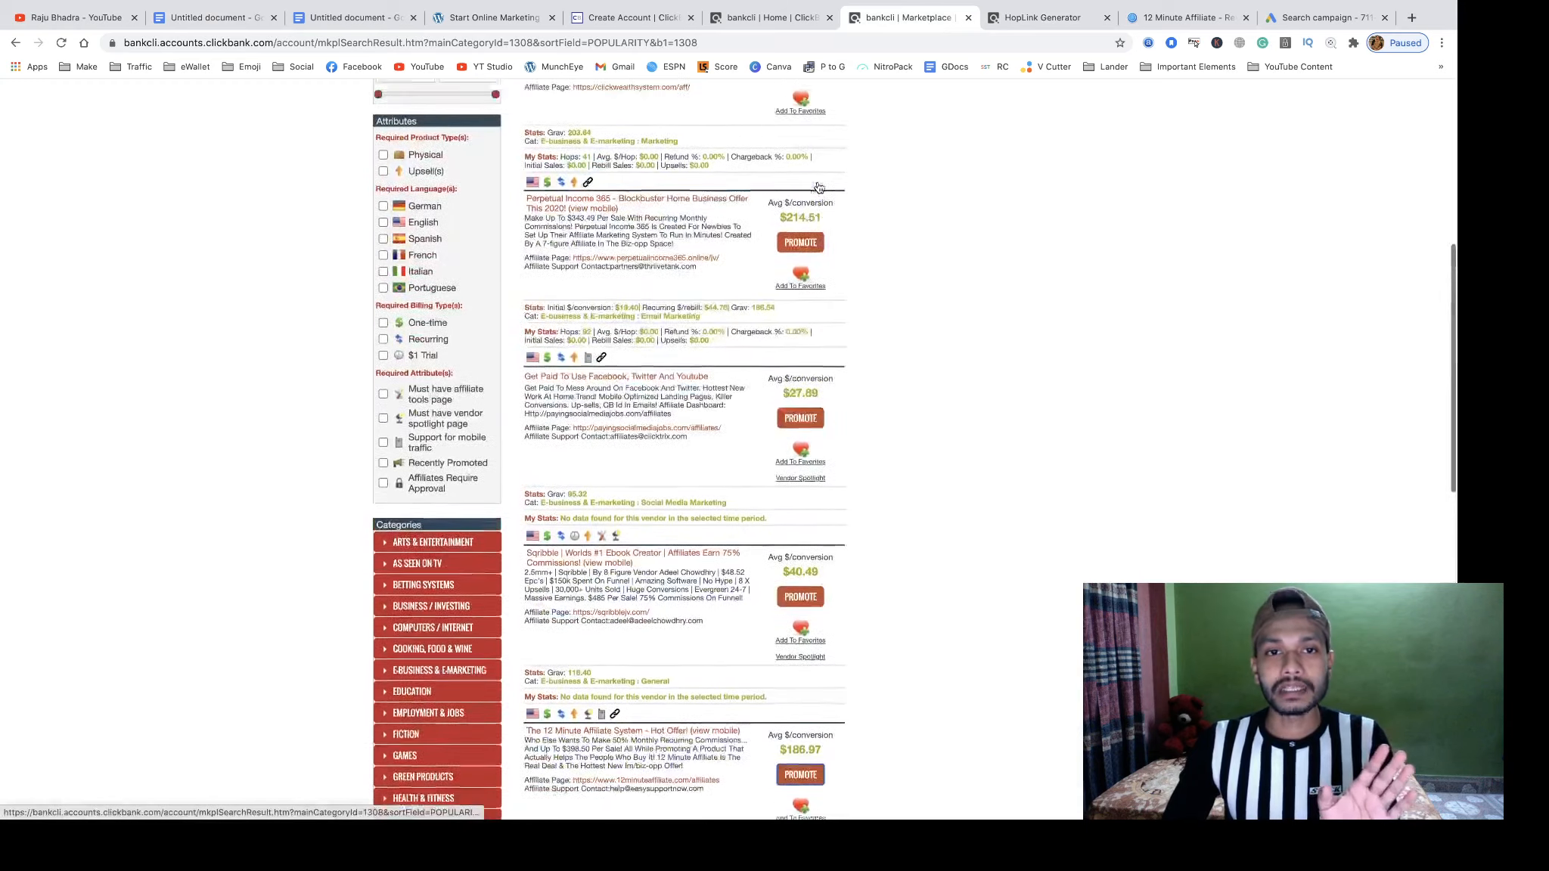
click(171, 12)
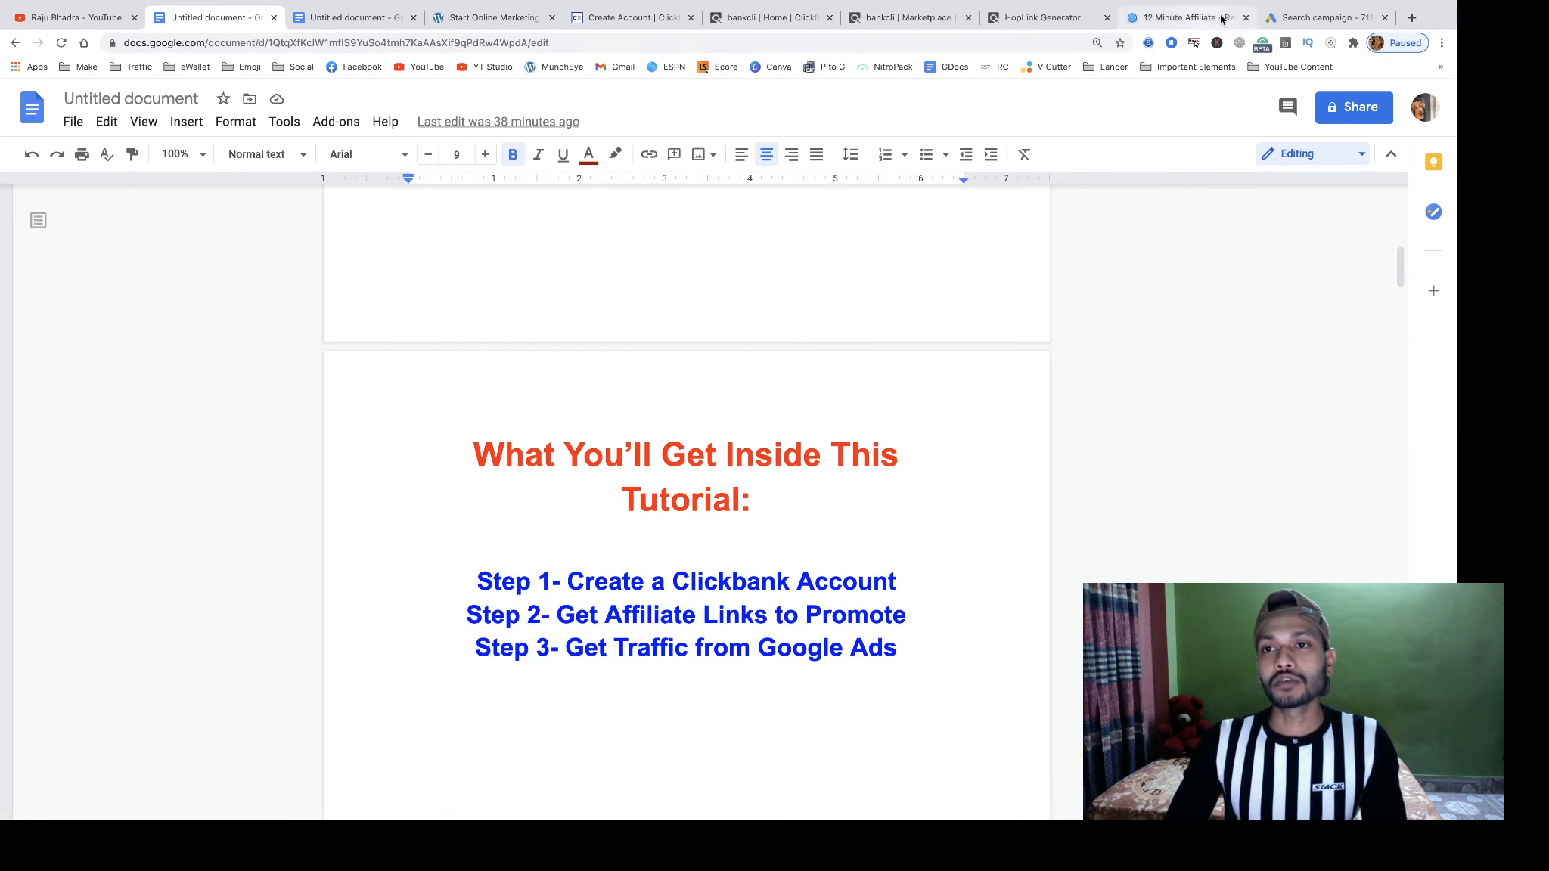
click(1286, 18)
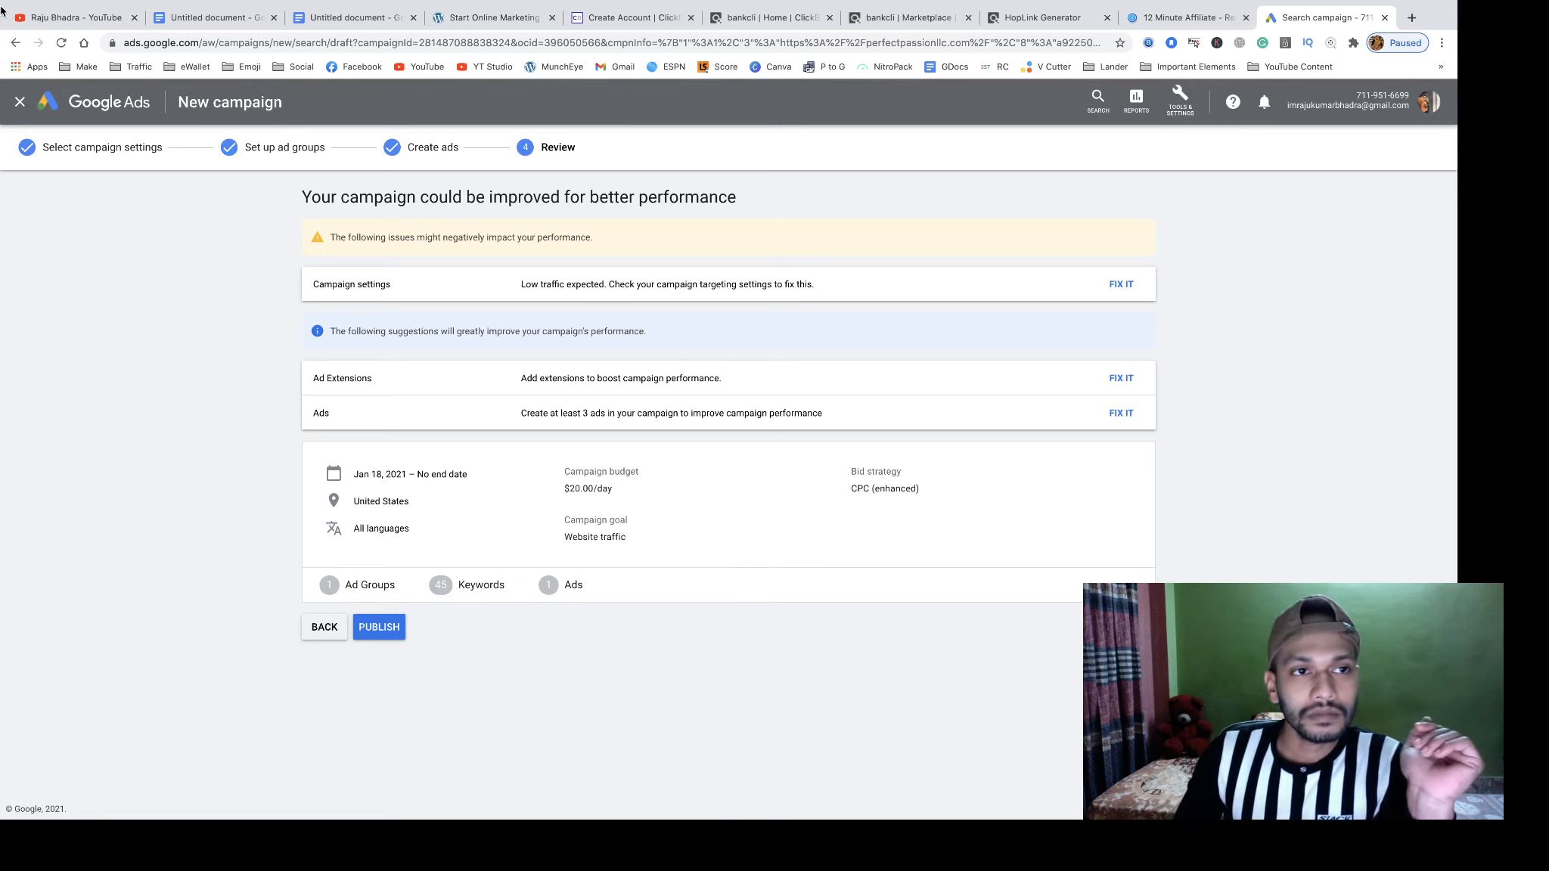
- Switch to the YouTube channel page and look through its uploaded videos
click(91, 16)
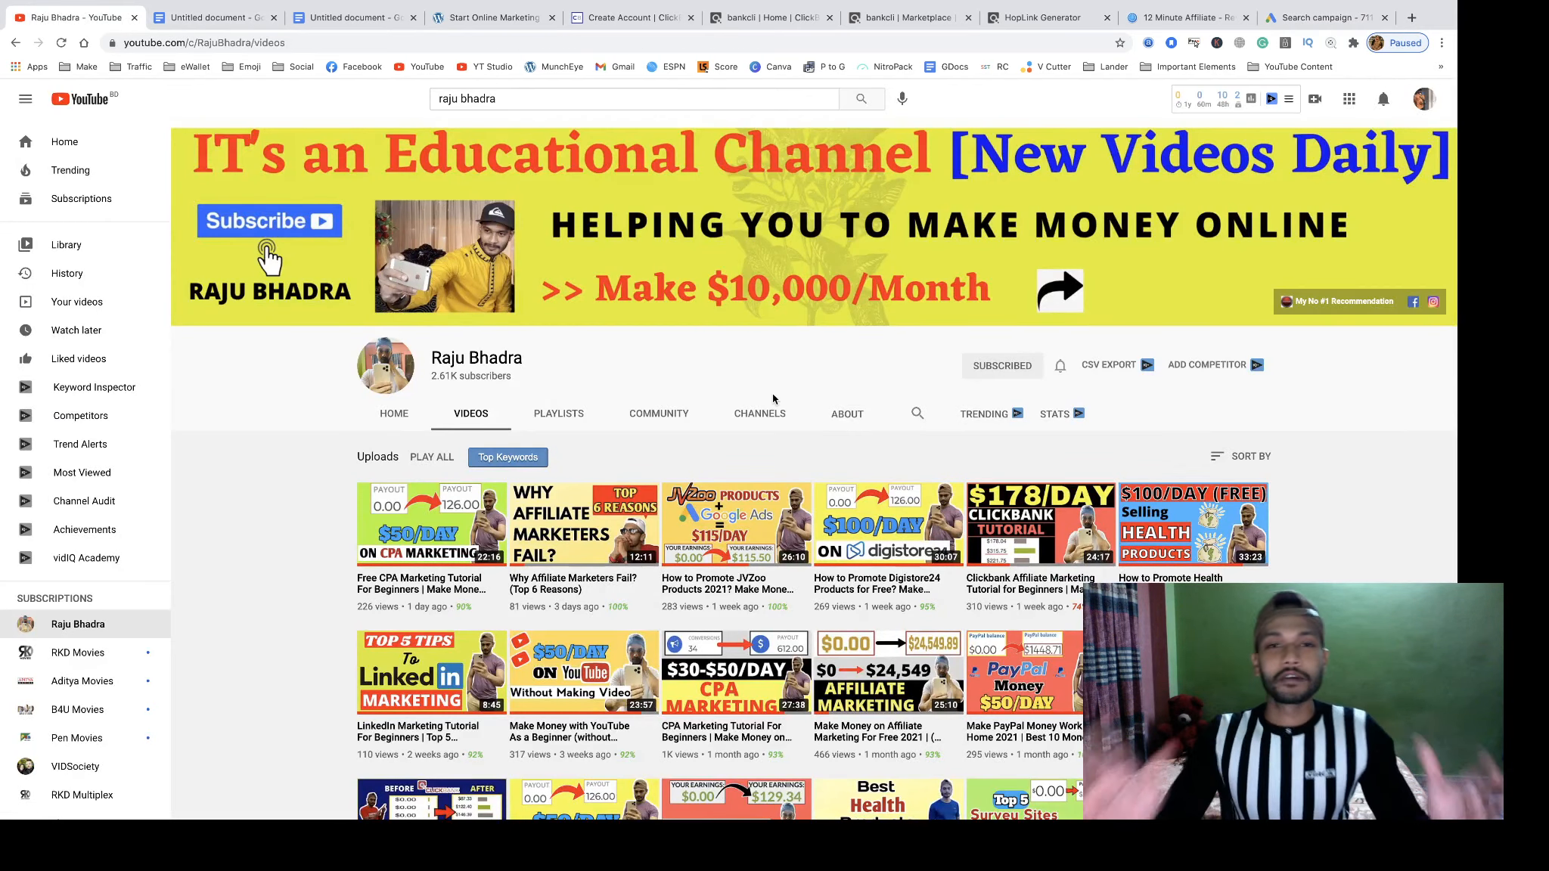
scroll(764, 393, down, 4)
scroll(474, 190, up, 3)
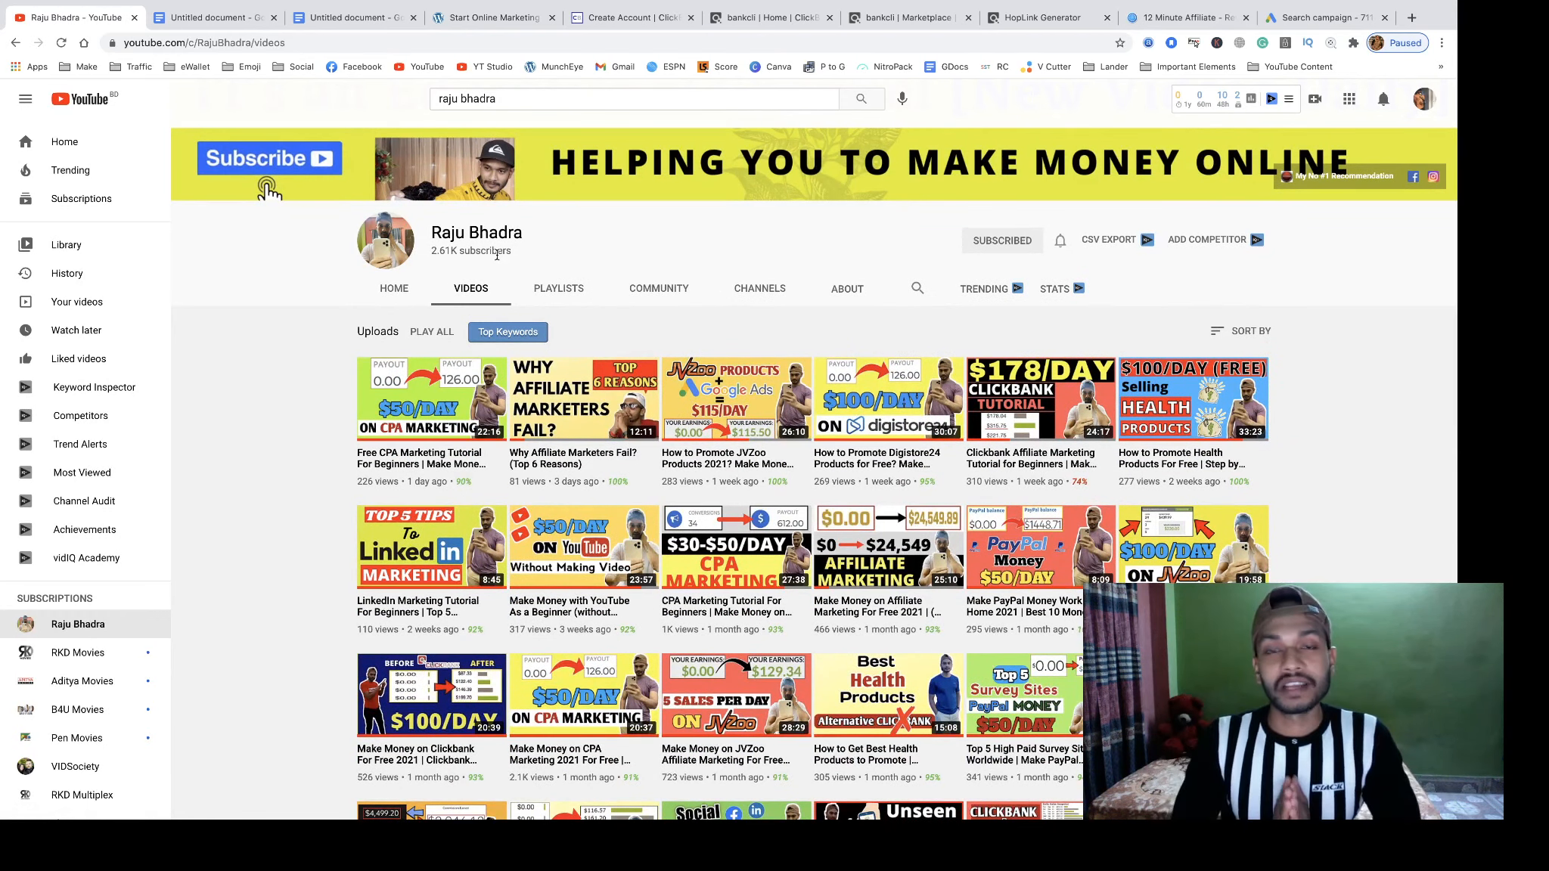
scroll(496, 256, up, 2)
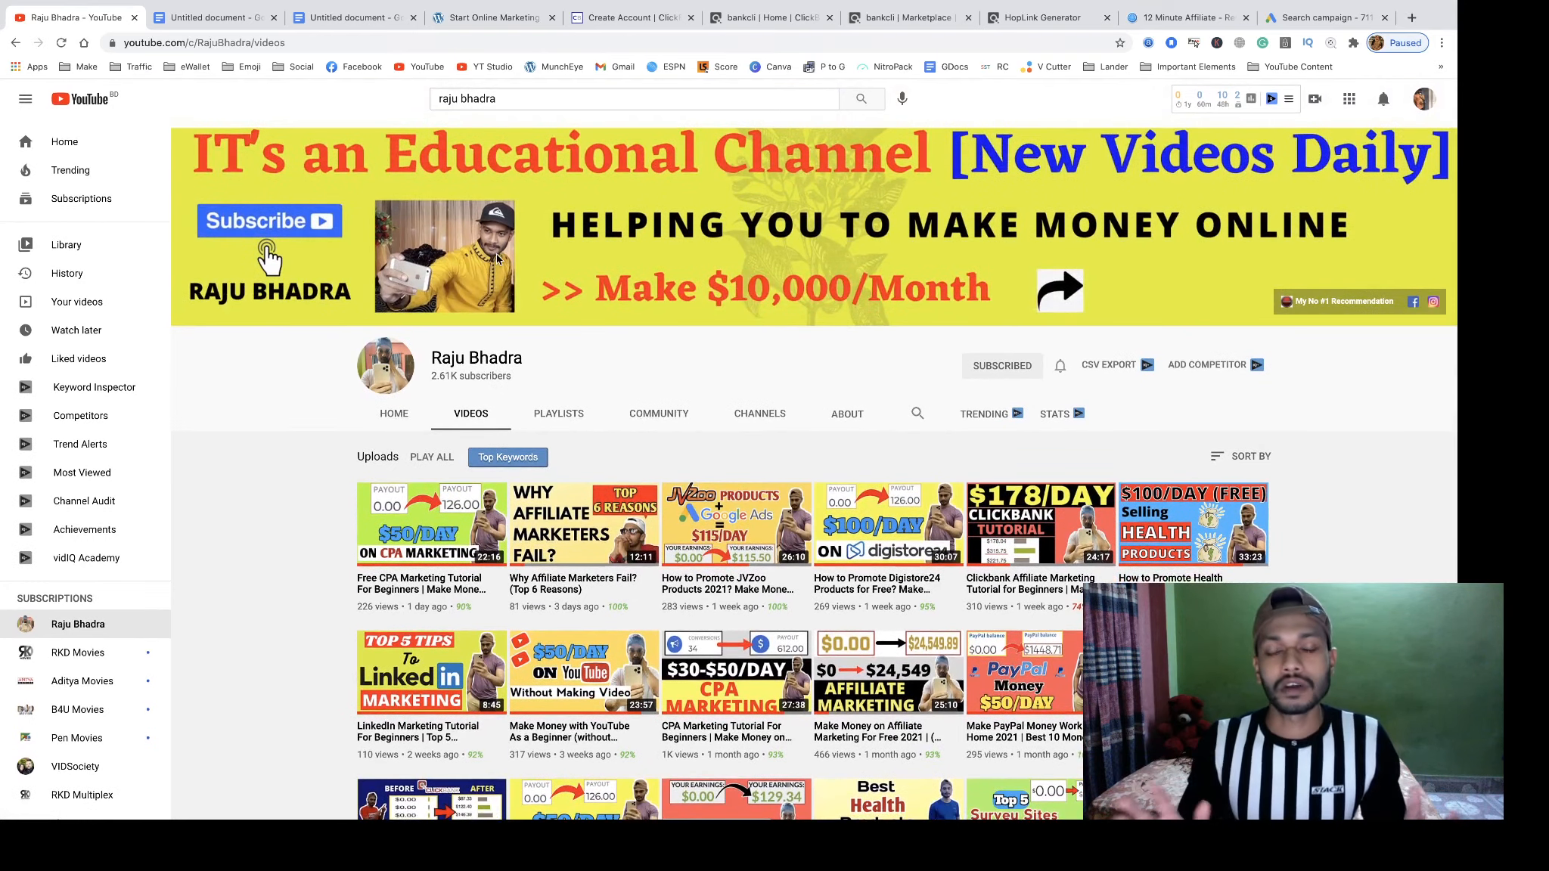
scroll(497, 257, down, 6)
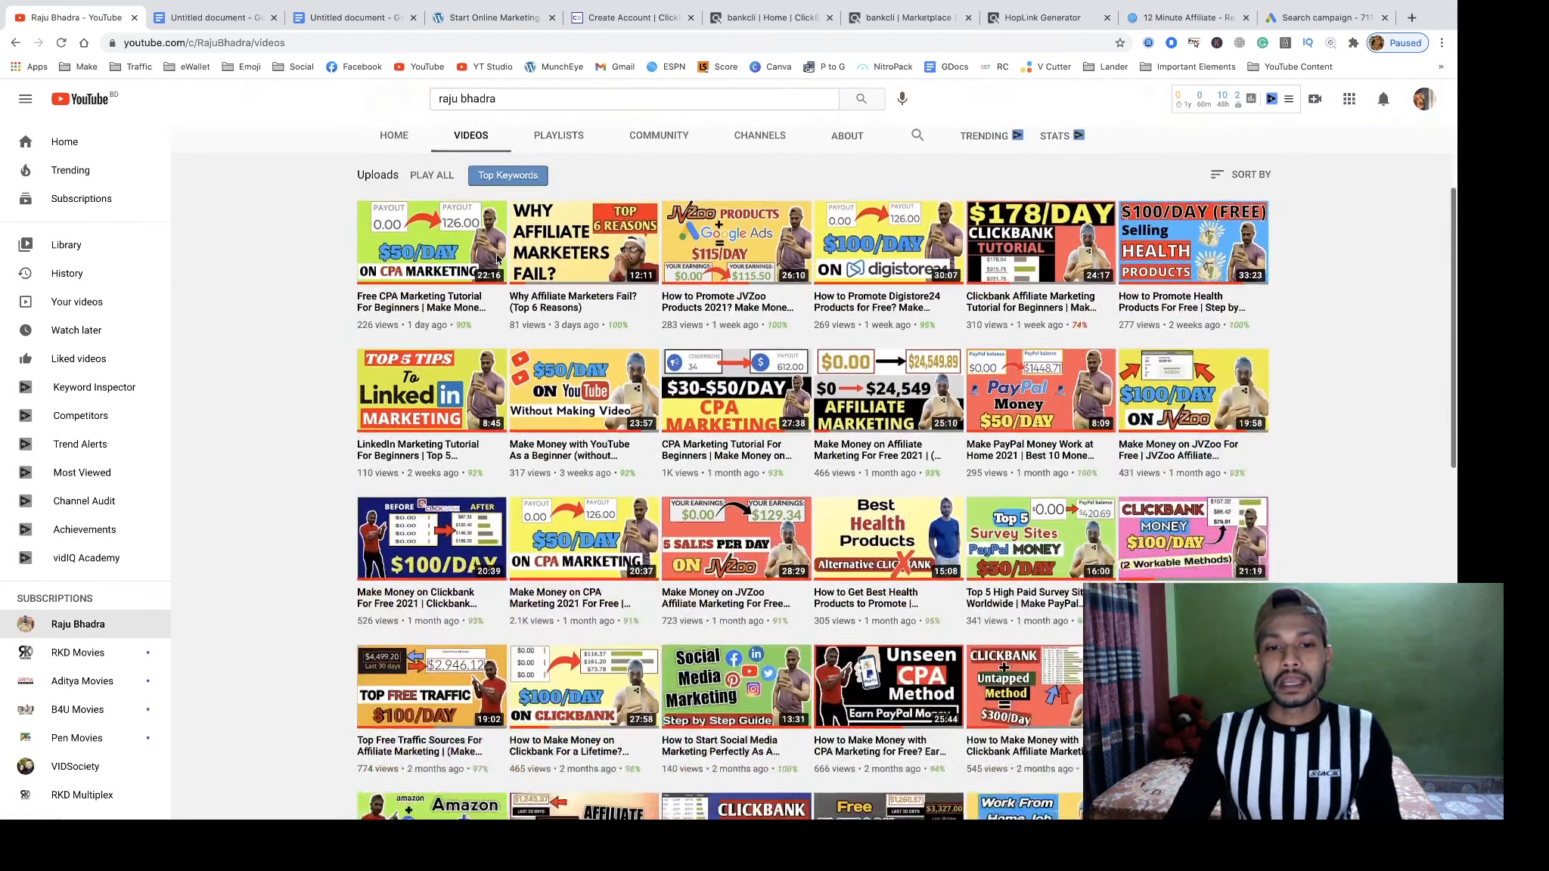
scroll(655, 231, up, 6)
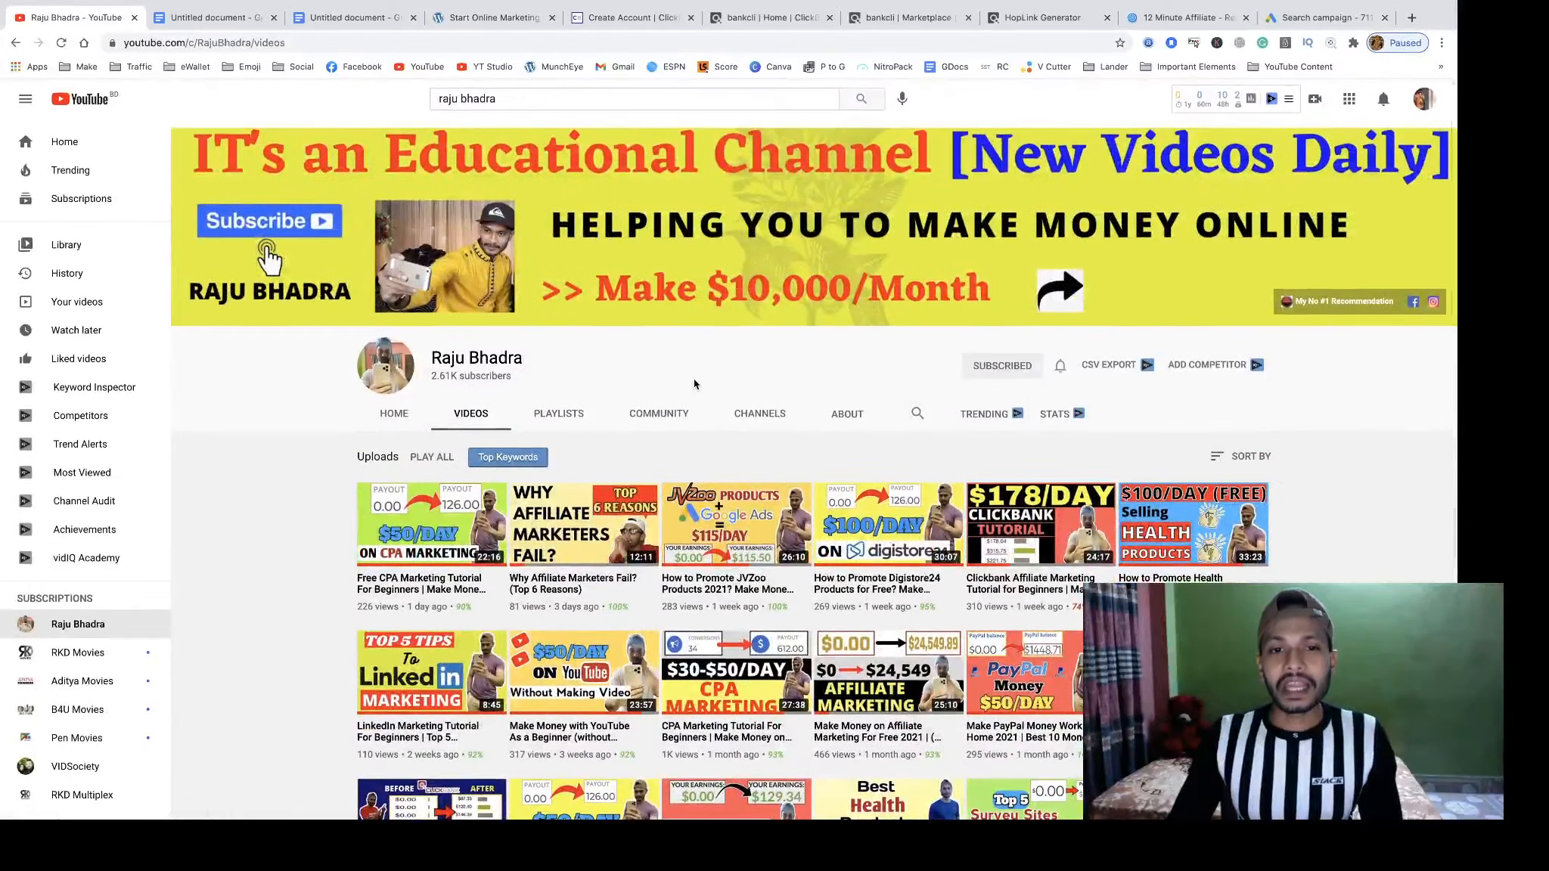